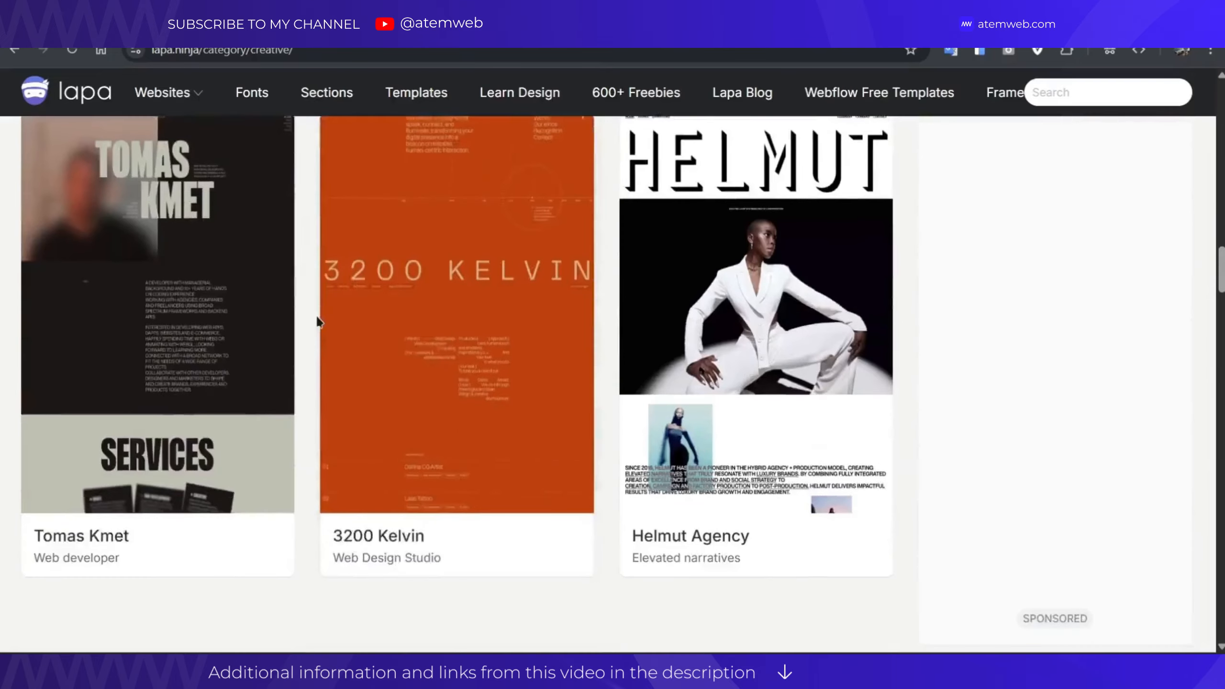
Scroll through the figma.com/about page.
scroll(870, 317, down, 10)
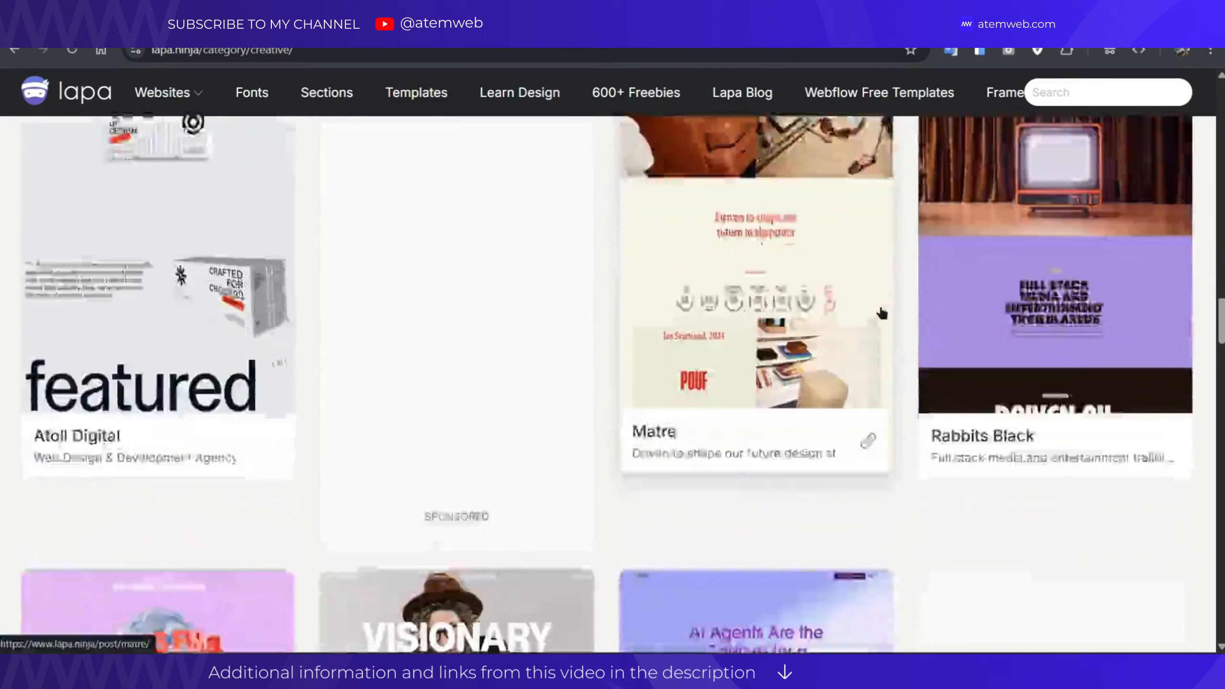
scroll(385, 340, down, 10)
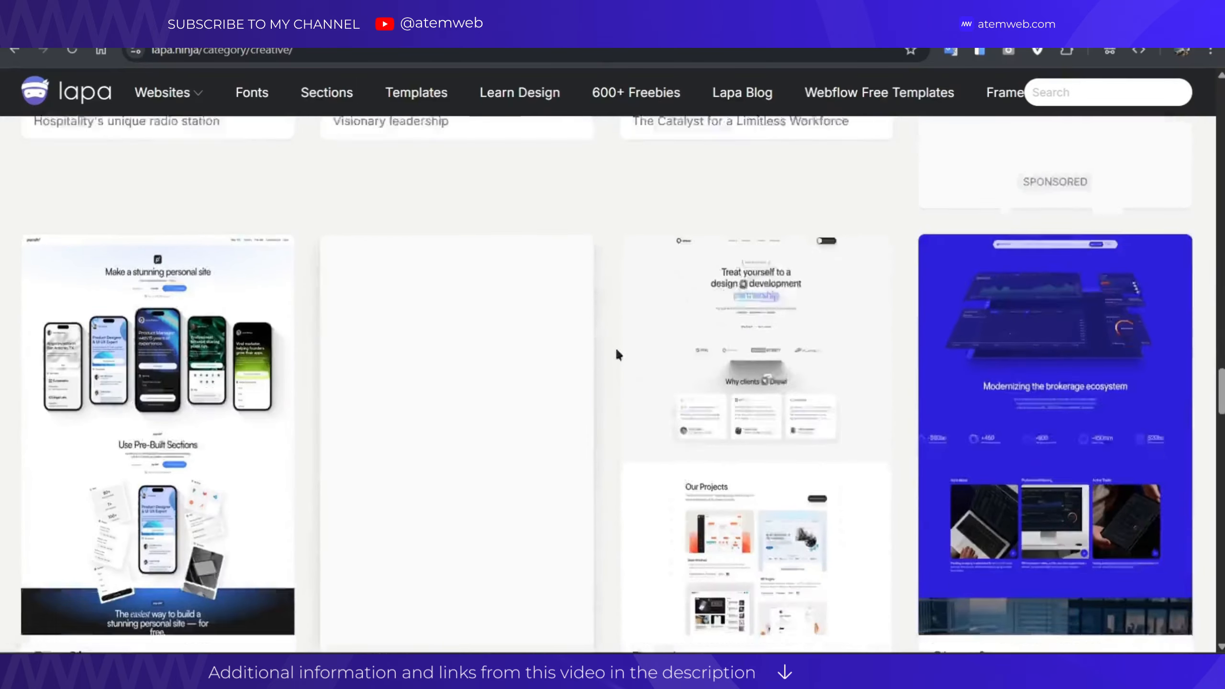
scroll(622, 347, down, 7)
scroll(651, 340, down, 10)
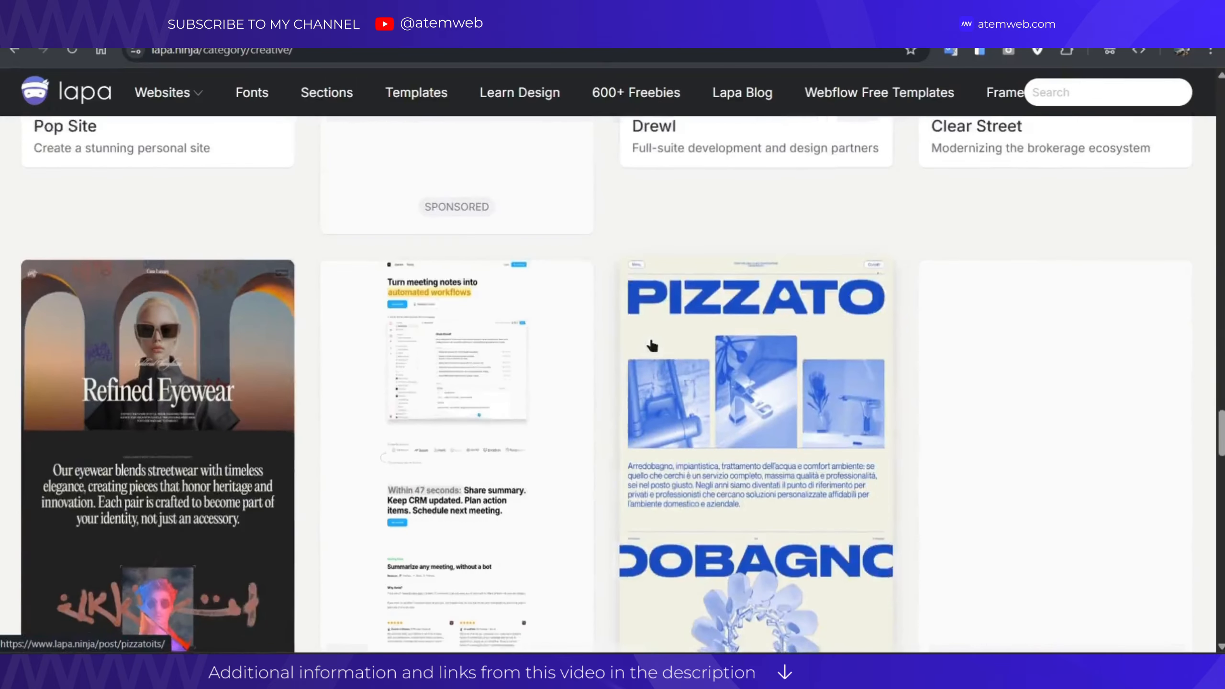
scroll(604, 343, down, 12)
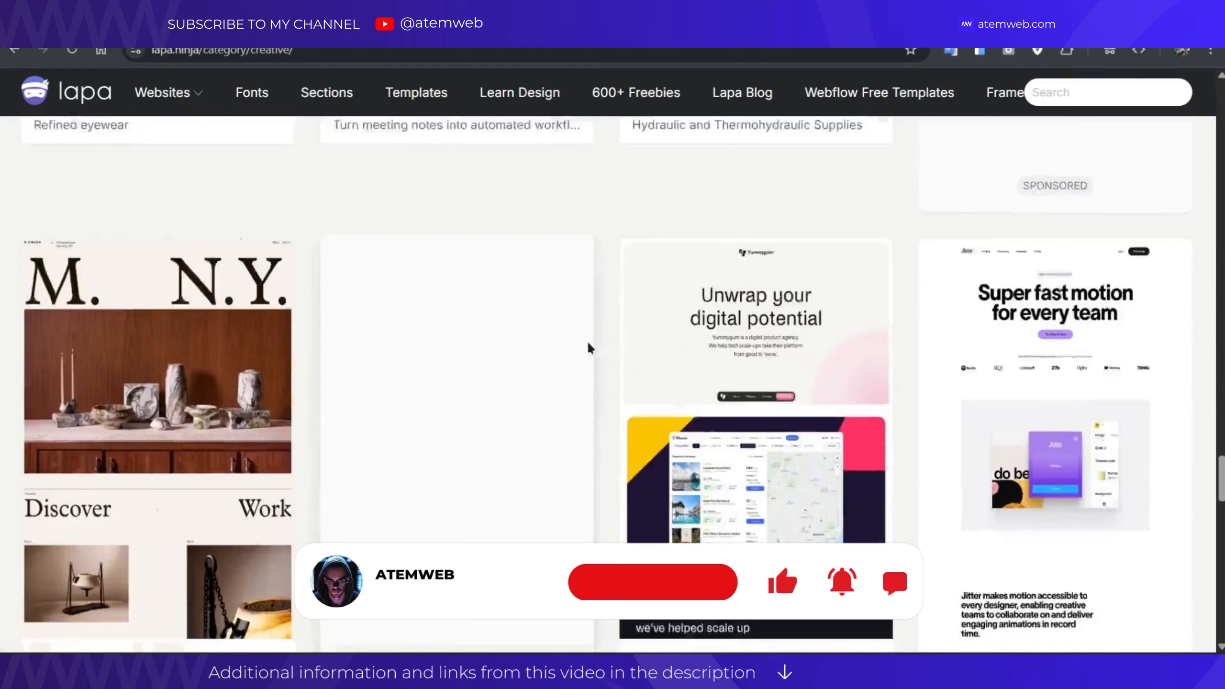
scroll(588, 347, up, 8)
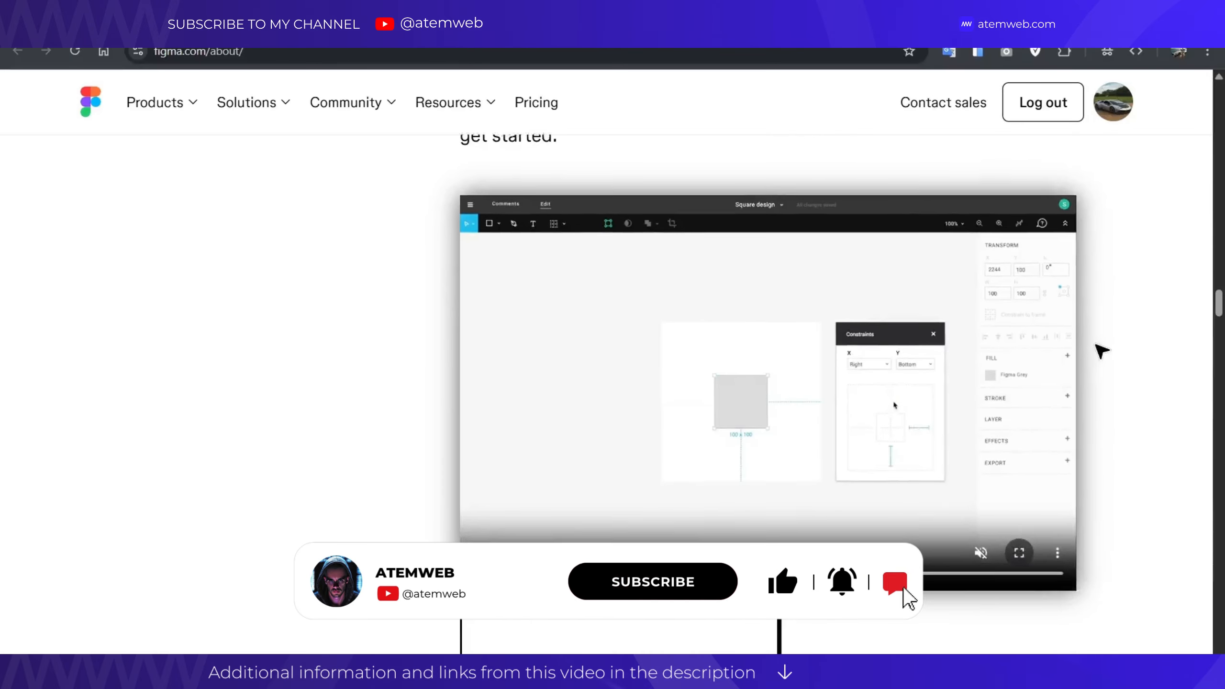
scroll(1102, 349, down, 6)
scroll(924, 375, down, 10)
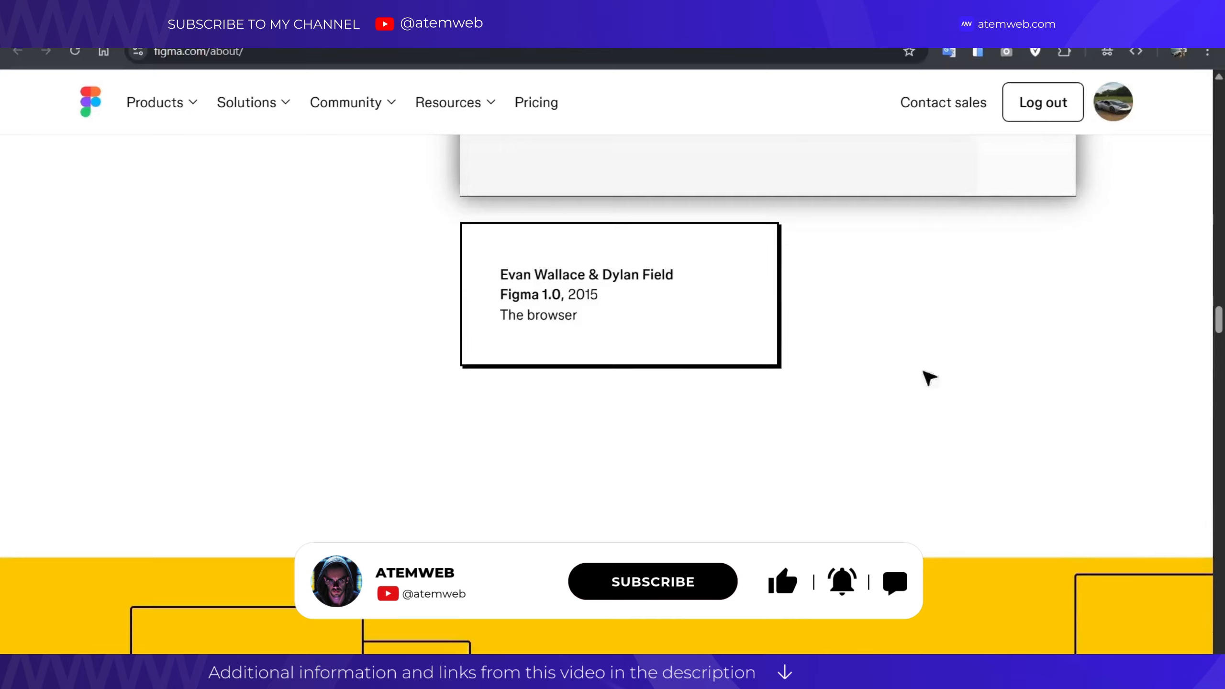
scroll(636, 359, down, 12)
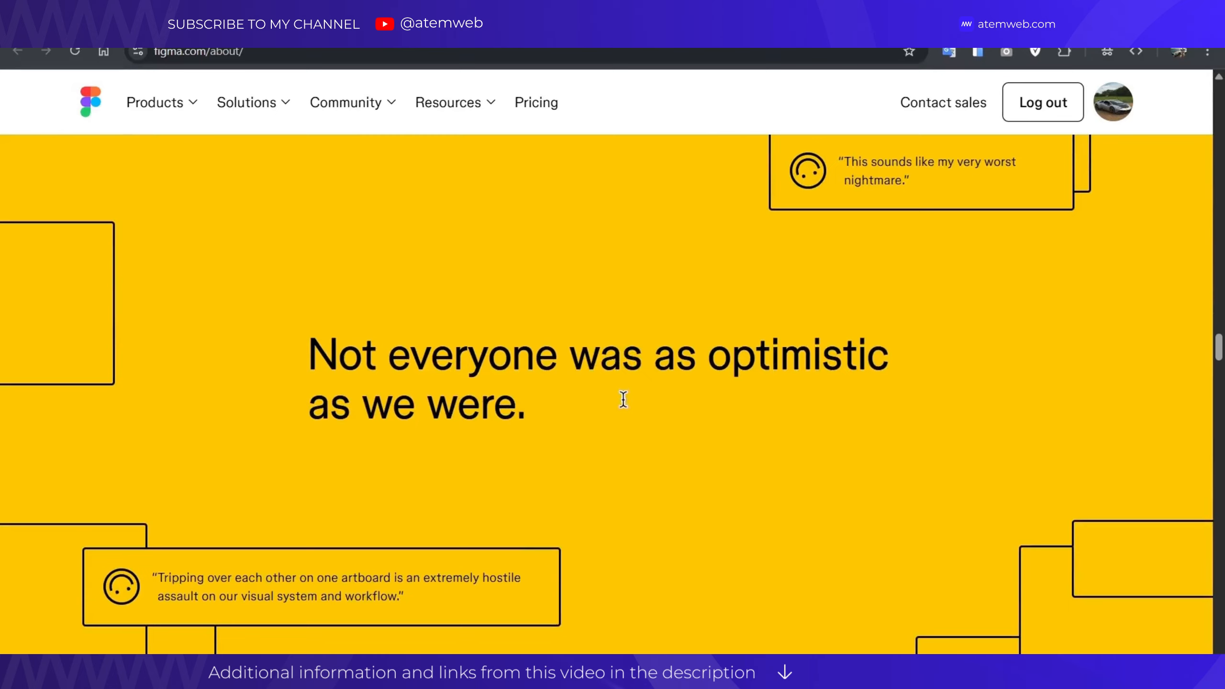
scroll(1003, 396, down, 10)
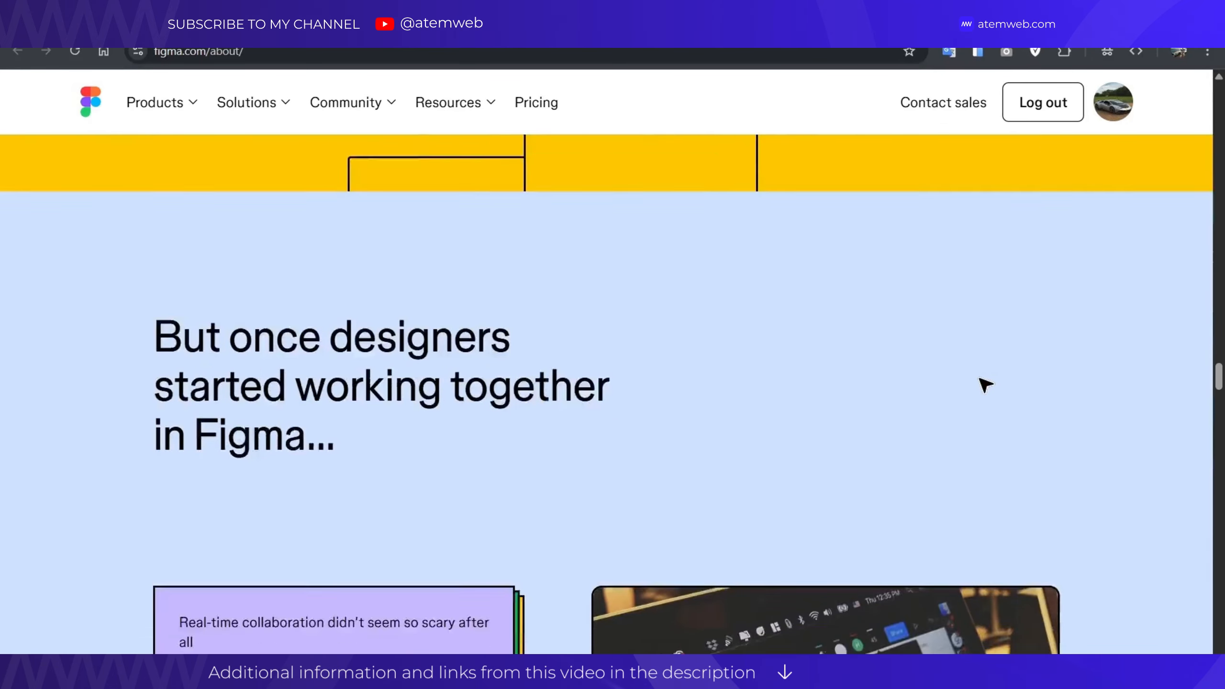
scroll(1081, 391, down, 10)
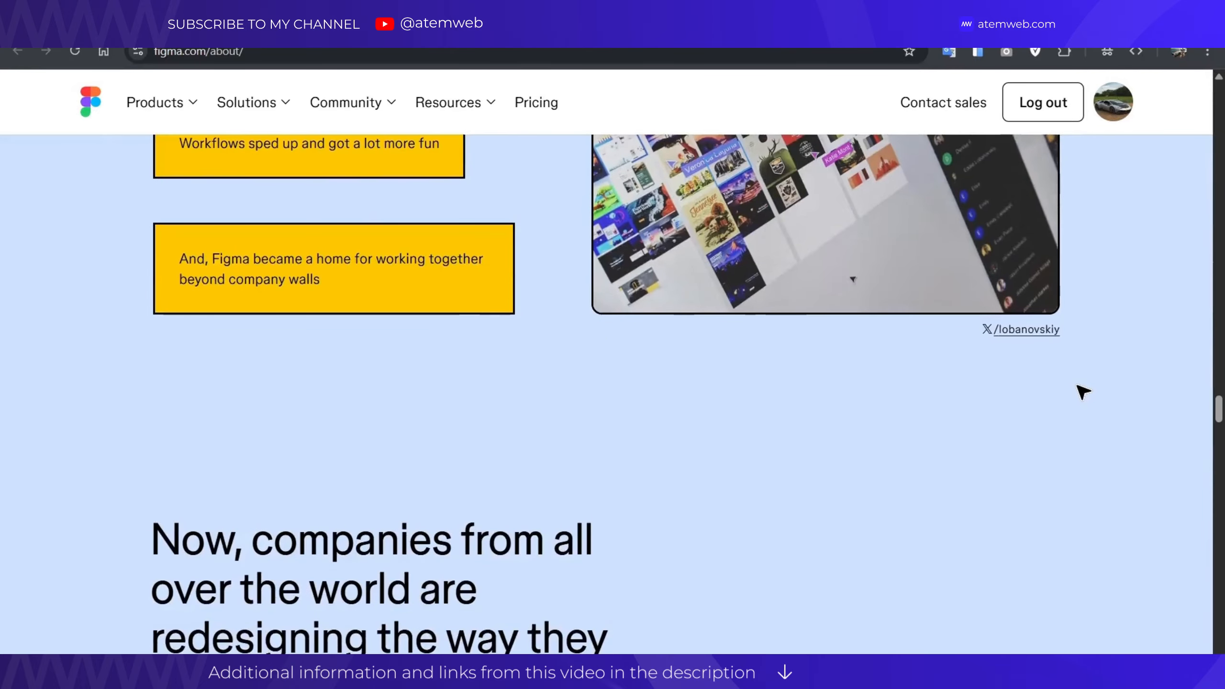
scroll(1046, 380, down, 10)
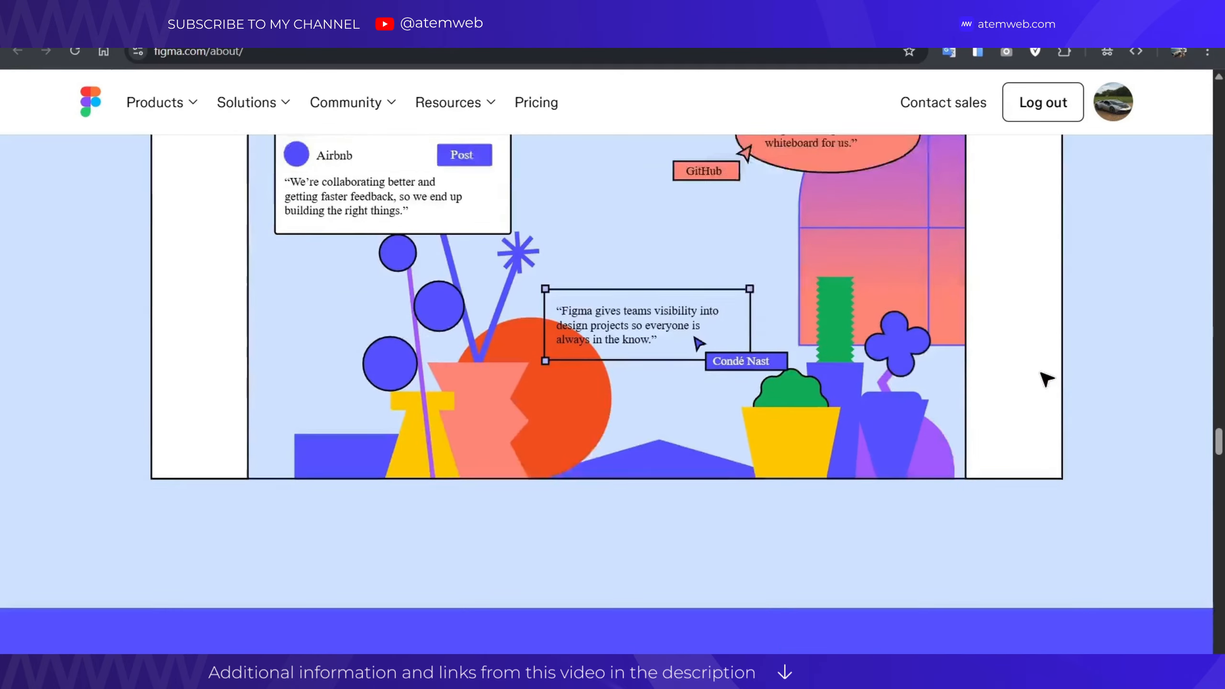
scroll(1047, 379, down, 10)
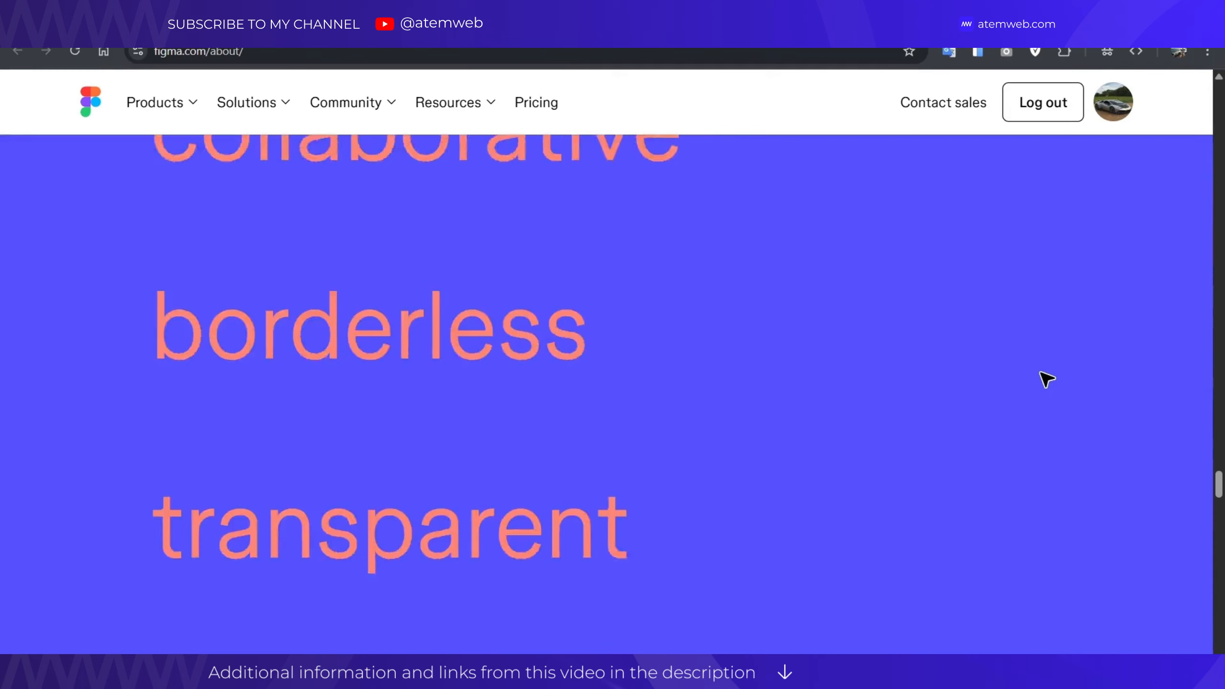
scroll(1046, 380, down, 10)
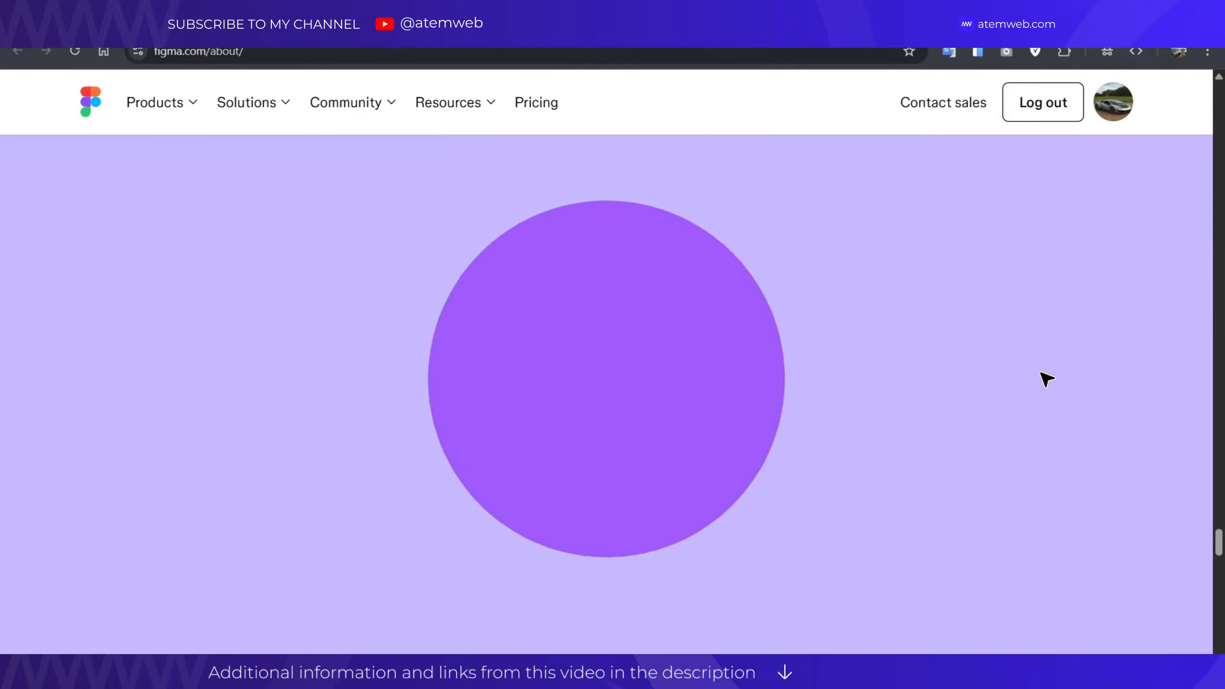
scroll(1046, 380, down, 10)
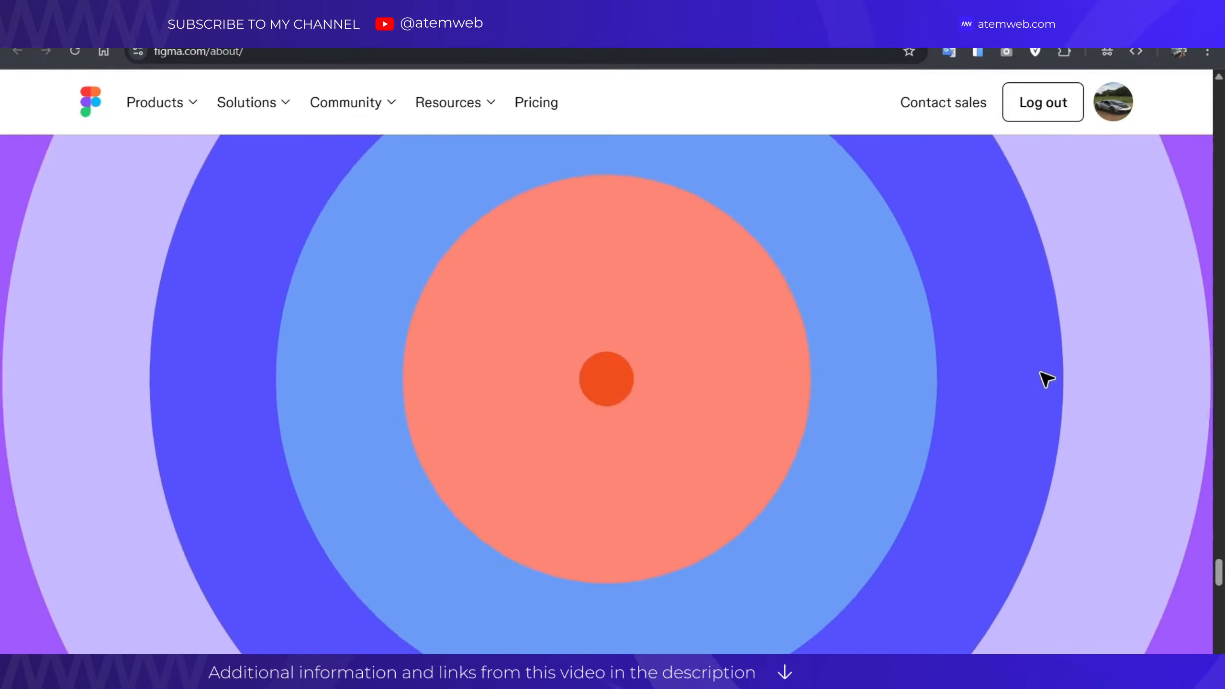
scroll(1046, 380, down, 15)
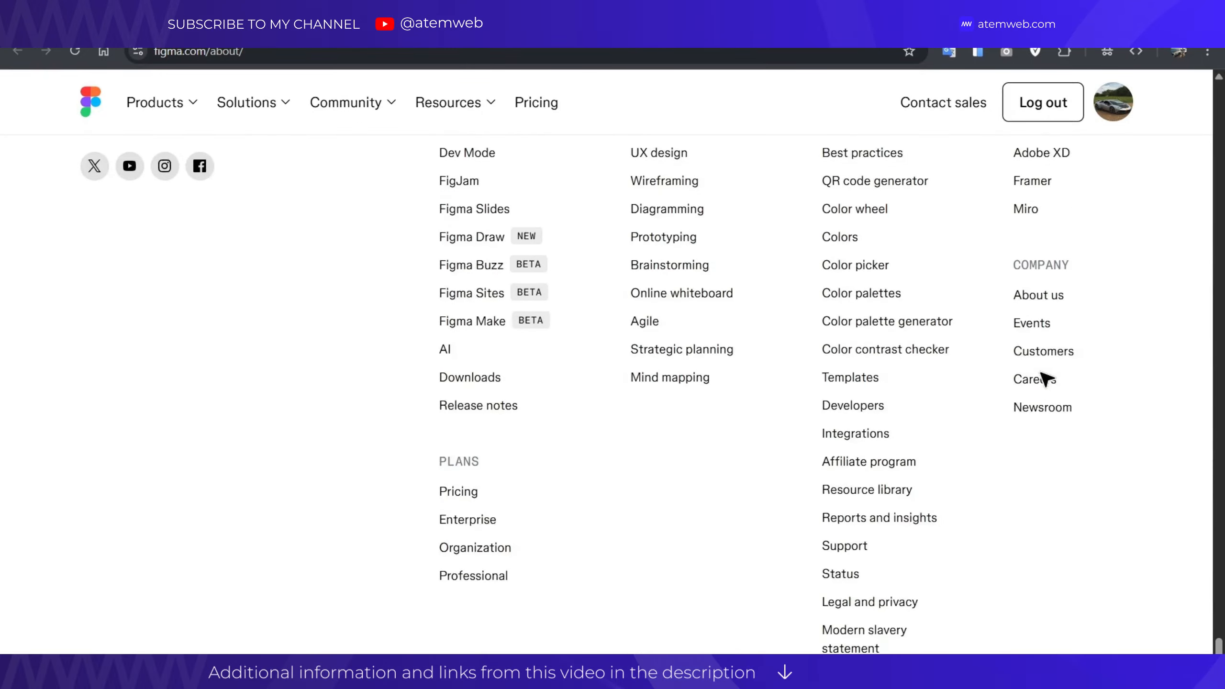
scroll(1046, 380, down, 4)
scroll(1047, 380, up, 12)
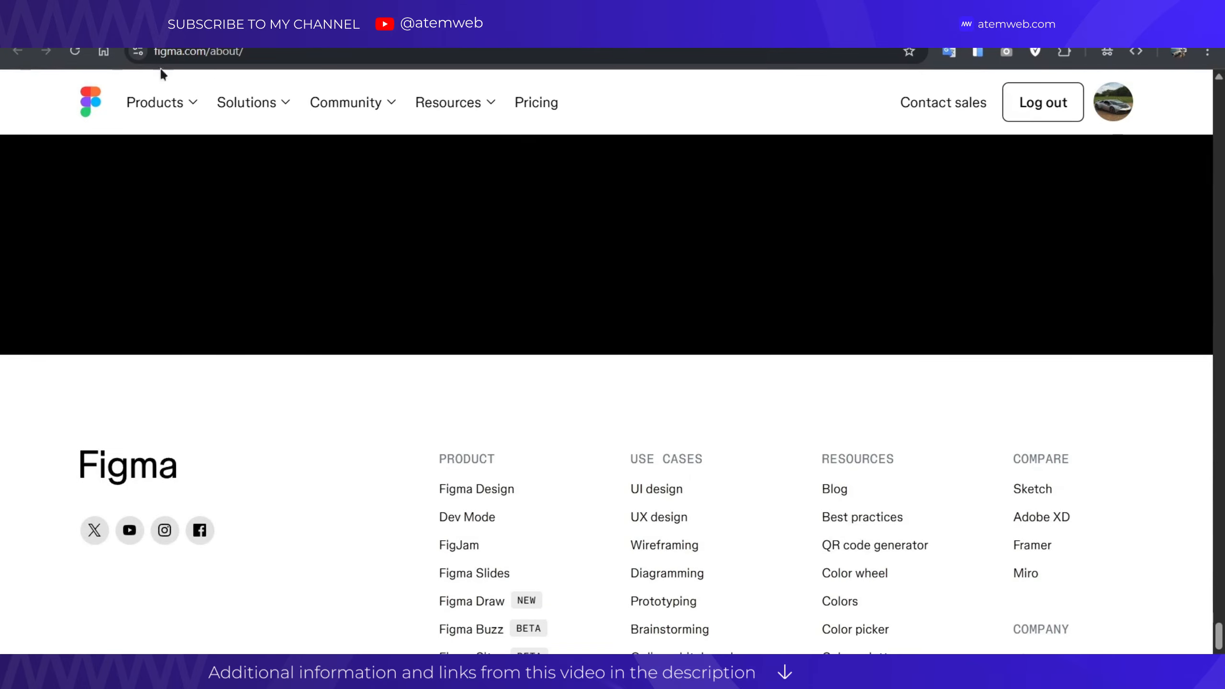
Look through the top navigation menus and go to Templates under Resources.
click(282, 105)
click(360, 107)
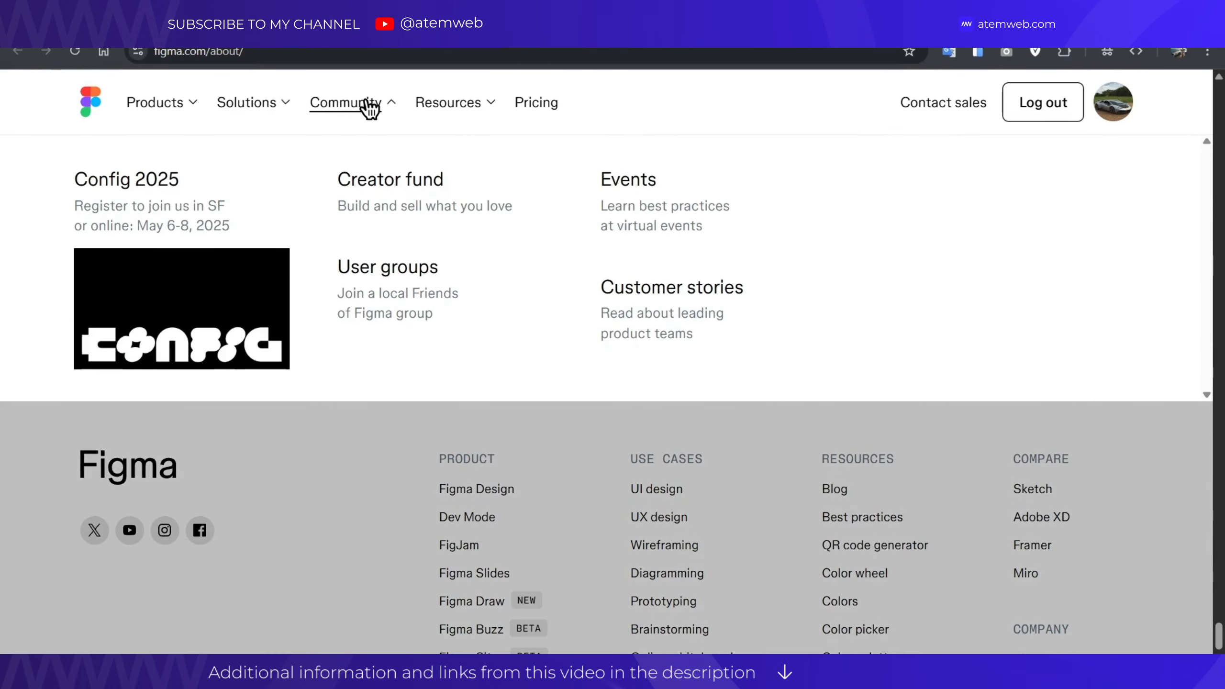
click(485, 106)
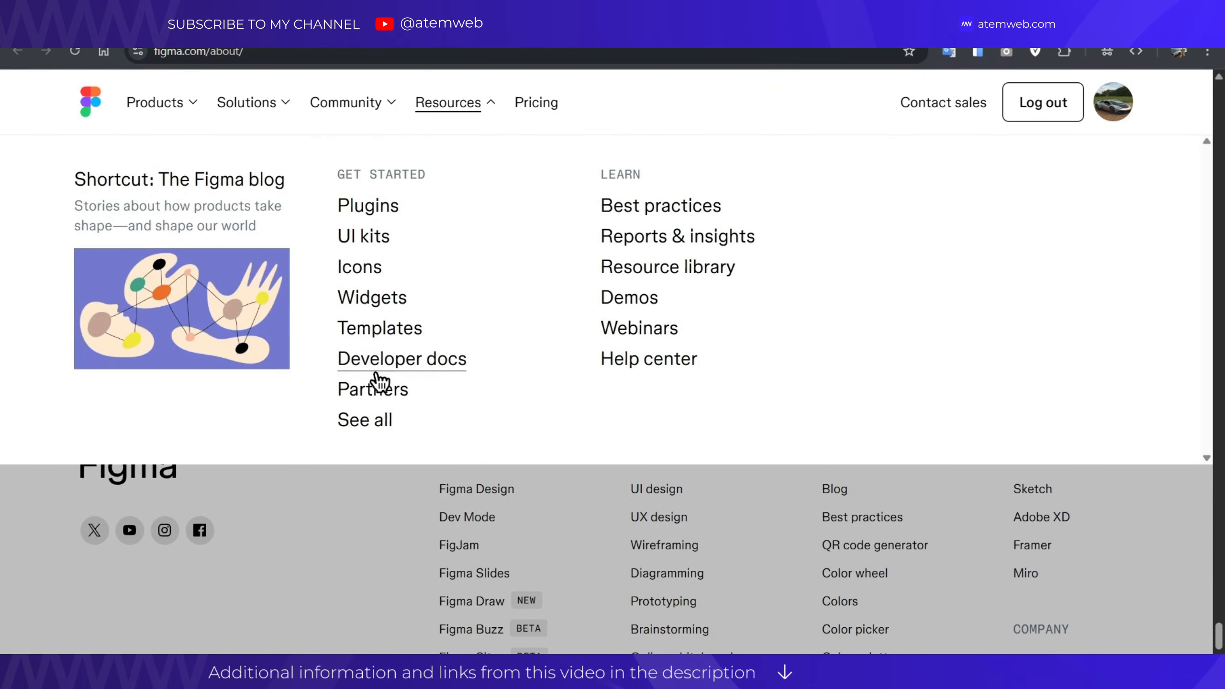
click(380, 340)
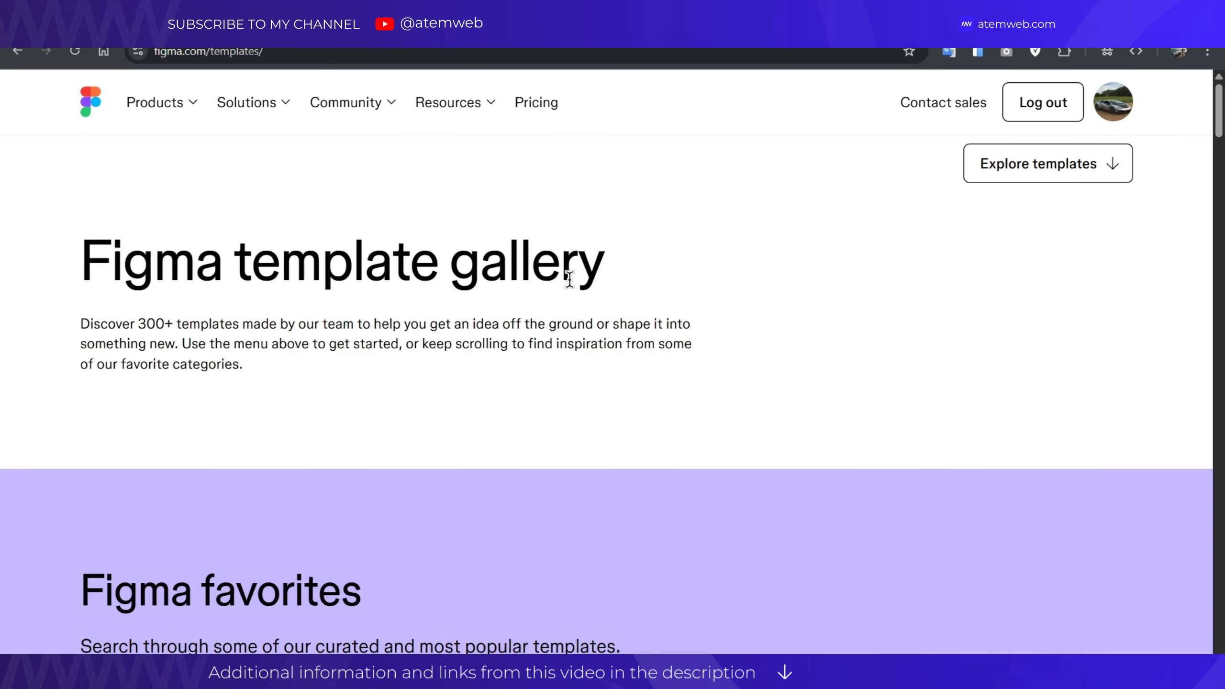
Scroll down the Figma template gallery page.
scroll(568, 279, down, 10)
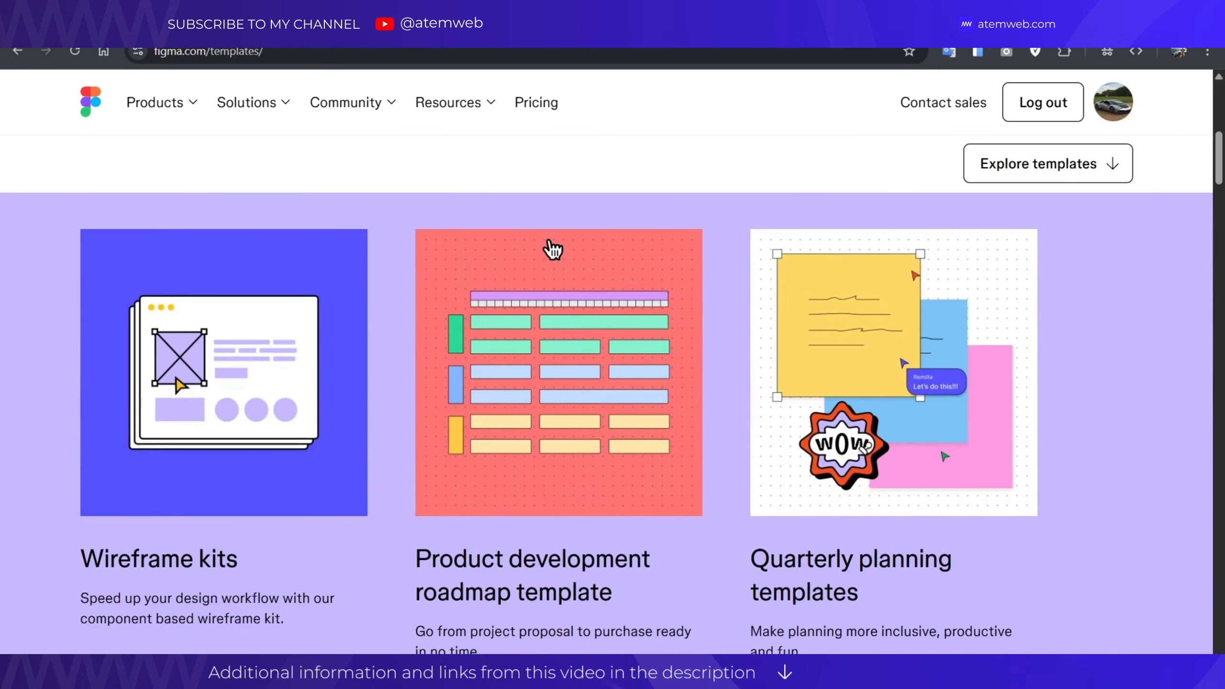
scroll(553, 249, down, 15)
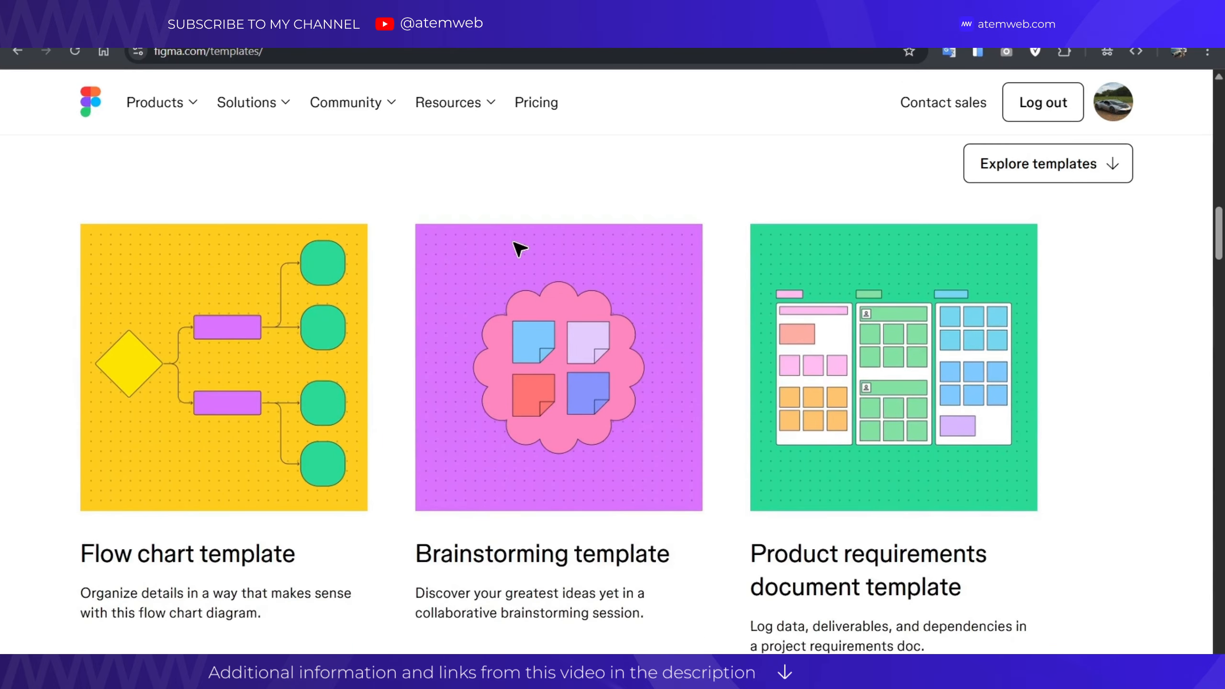
scroll(519, 250, down, 12)
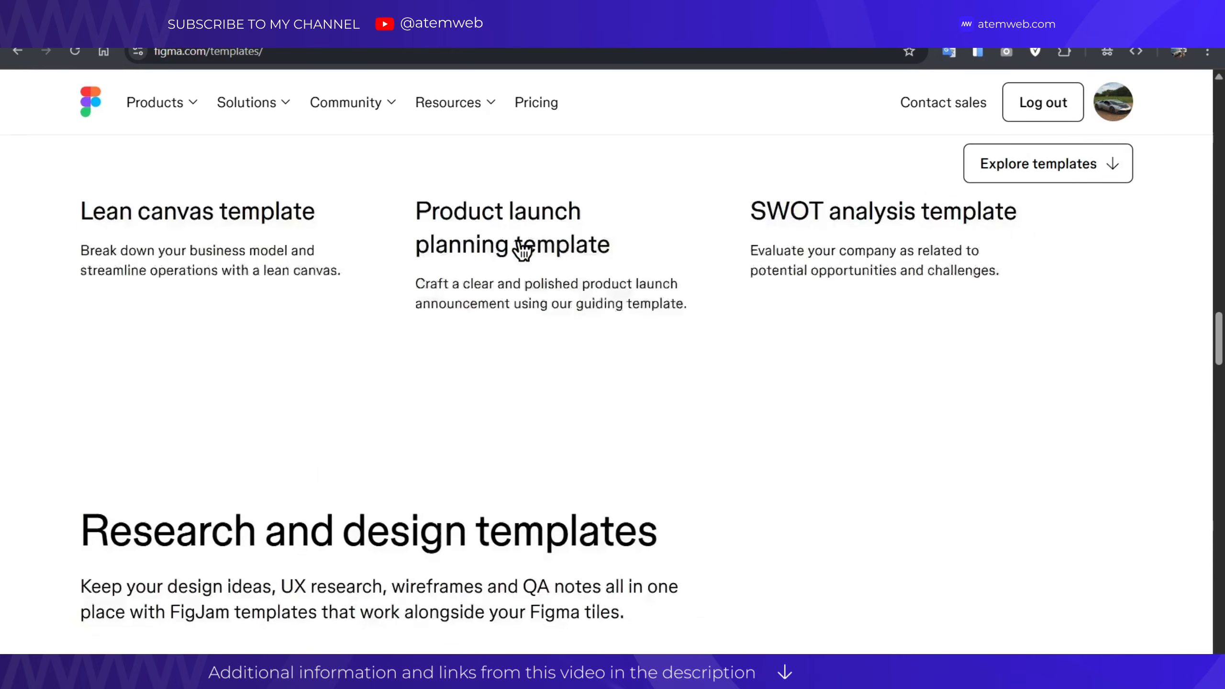
scroll(522, 250, down, 15)
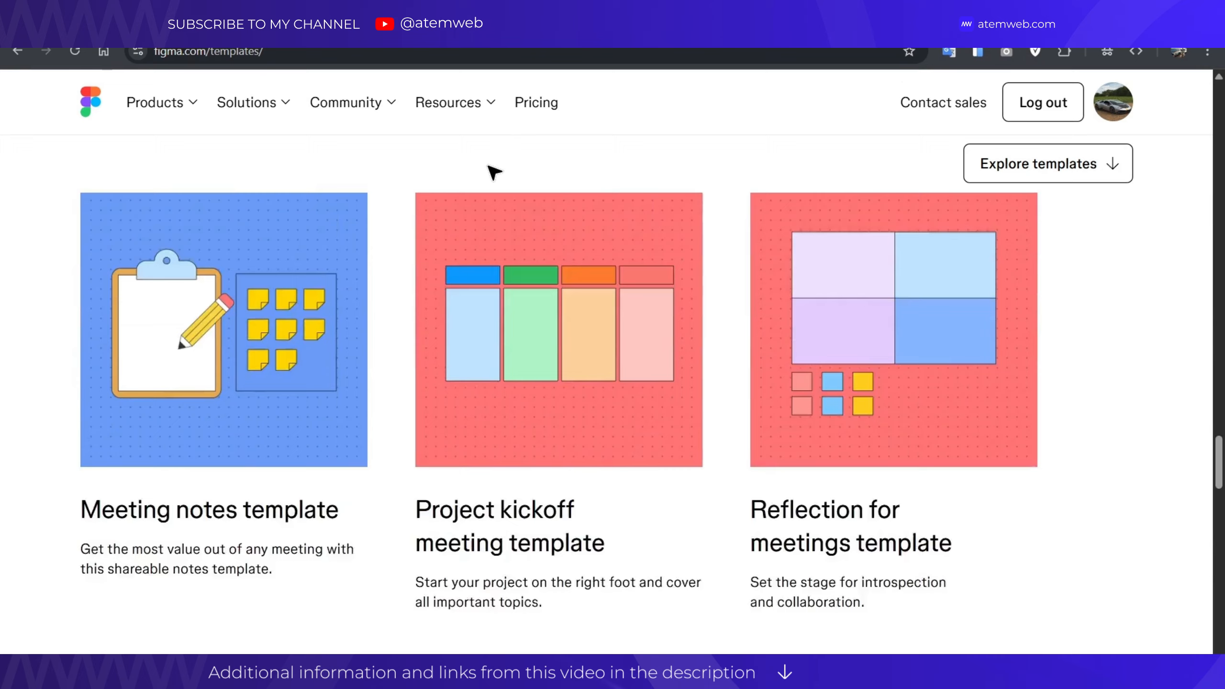
scroll(502, 154, down, 9)
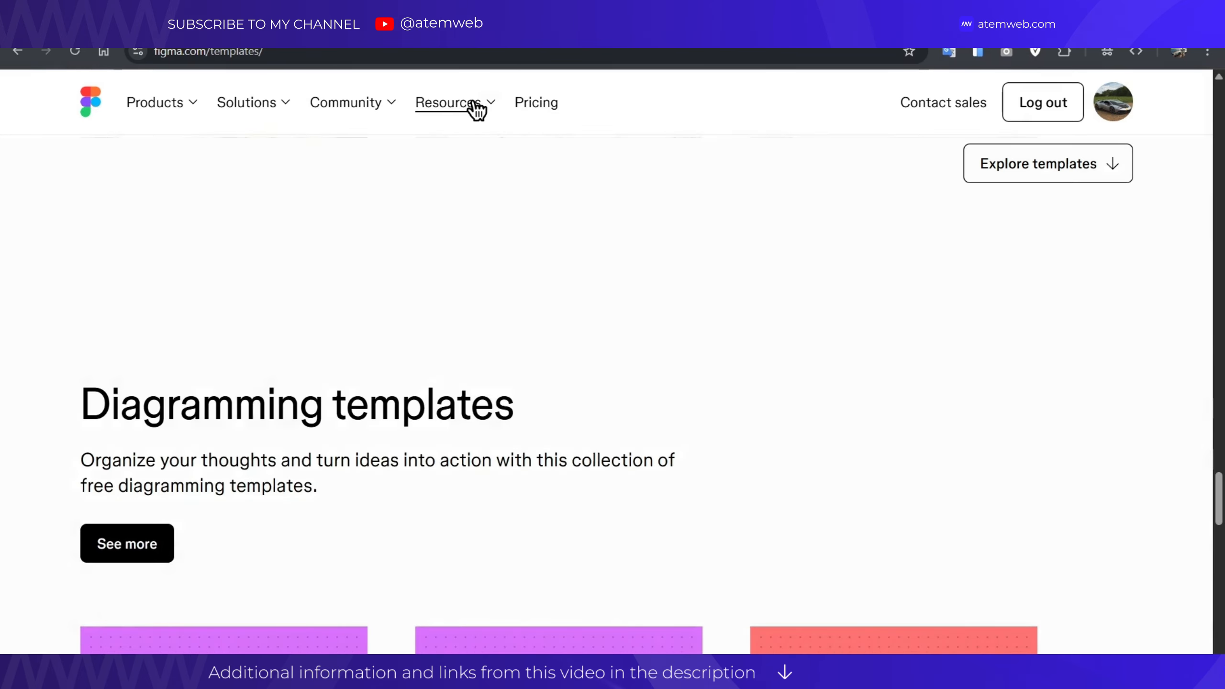
Go to the Web design use case page and scroll down it.
click(476, 109)
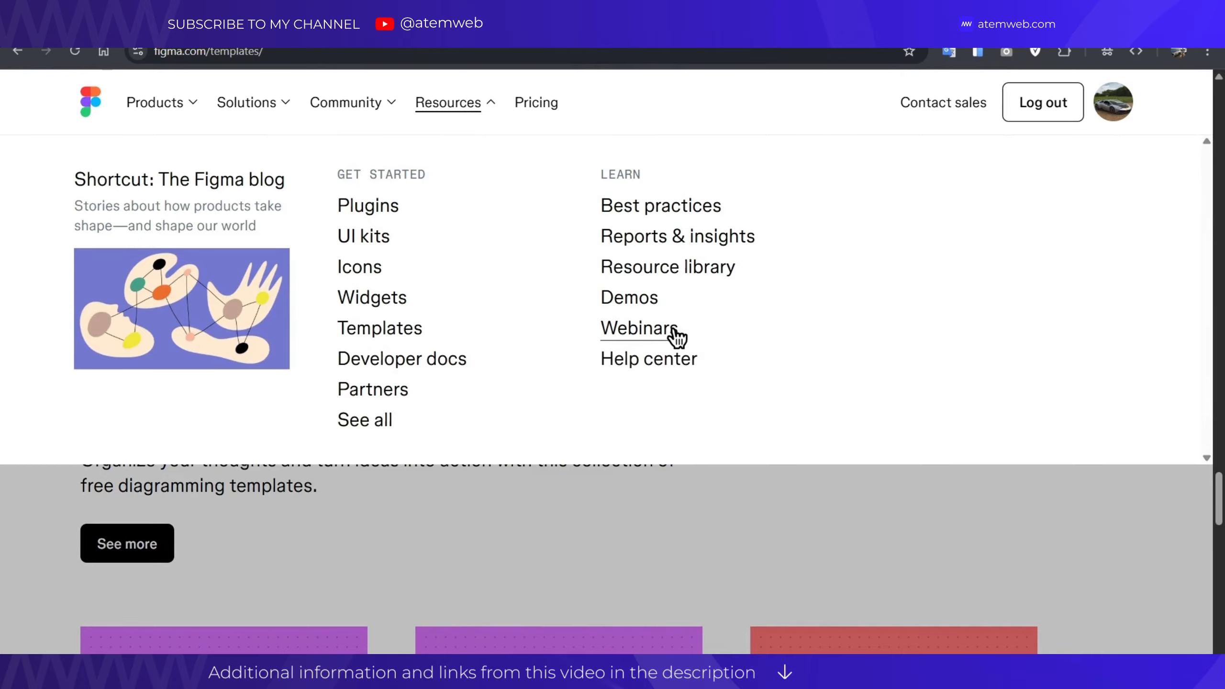
click(267, 110)
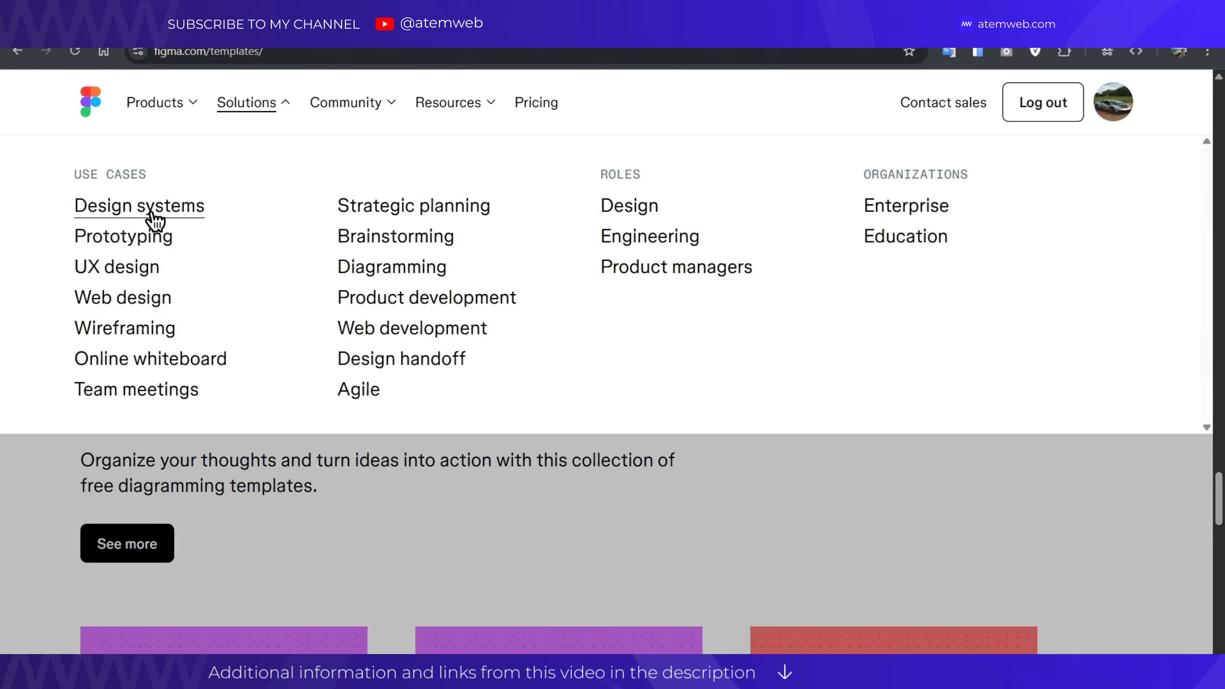
click(131, 301)
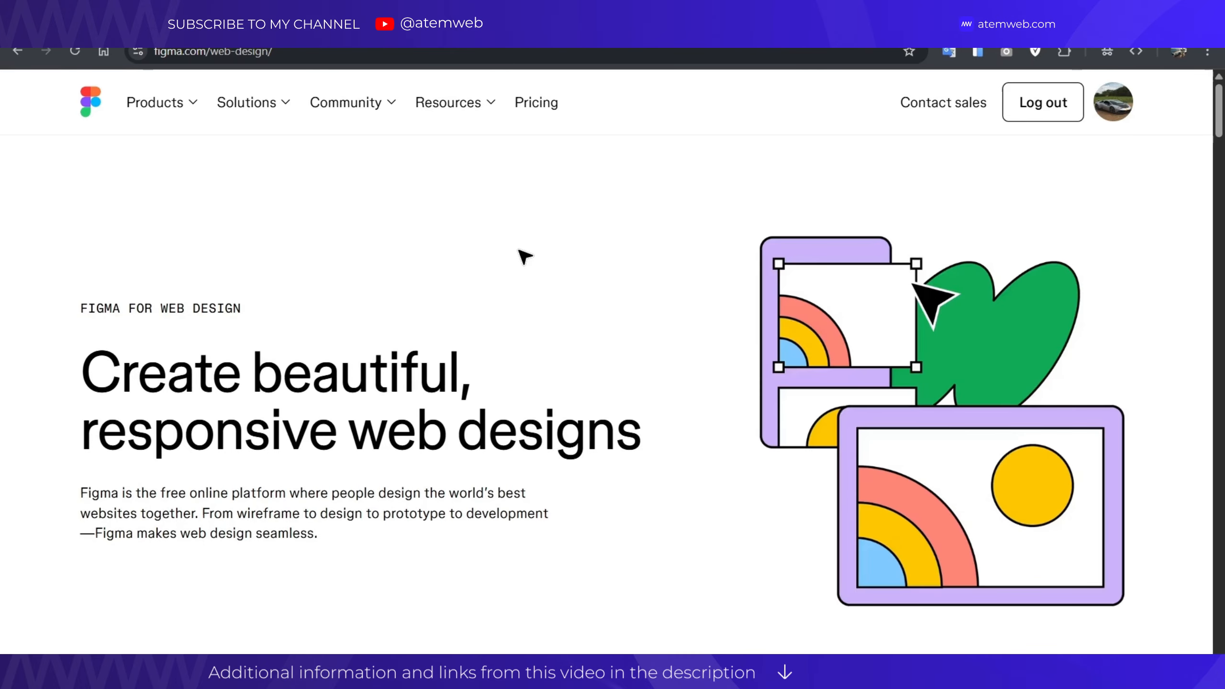
scroll(524, 253, down, 15)
scroll(524, 249, down, 20)
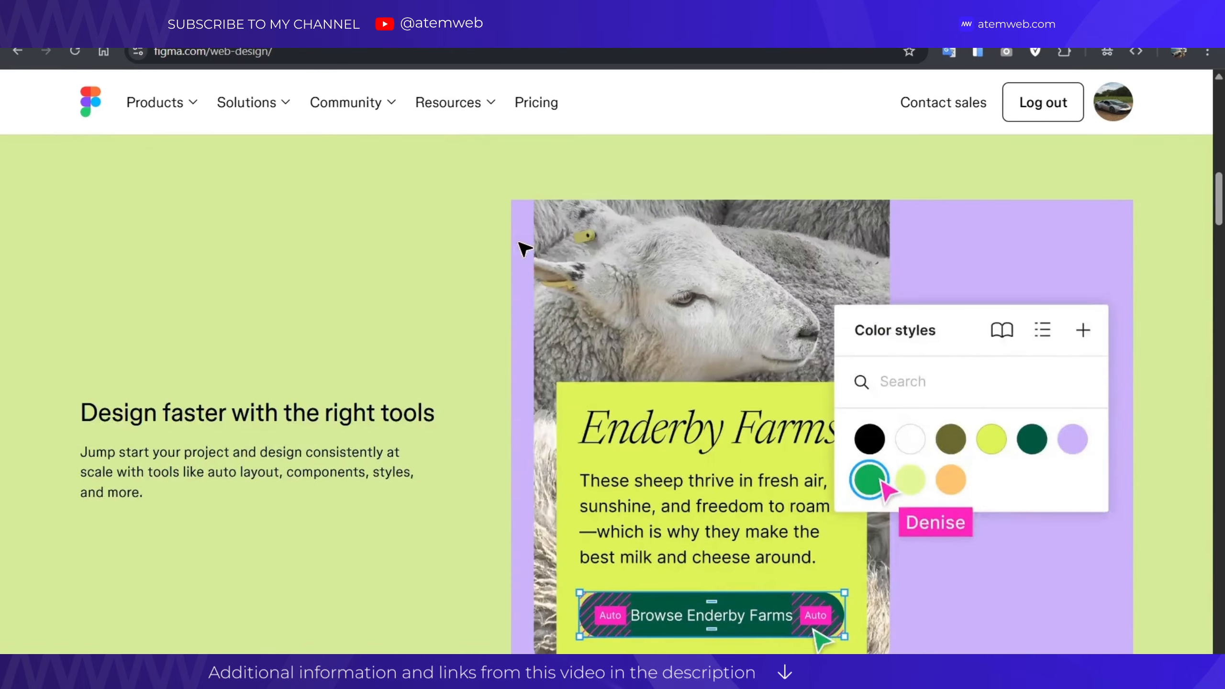
scroll(524, 249, down, 15)
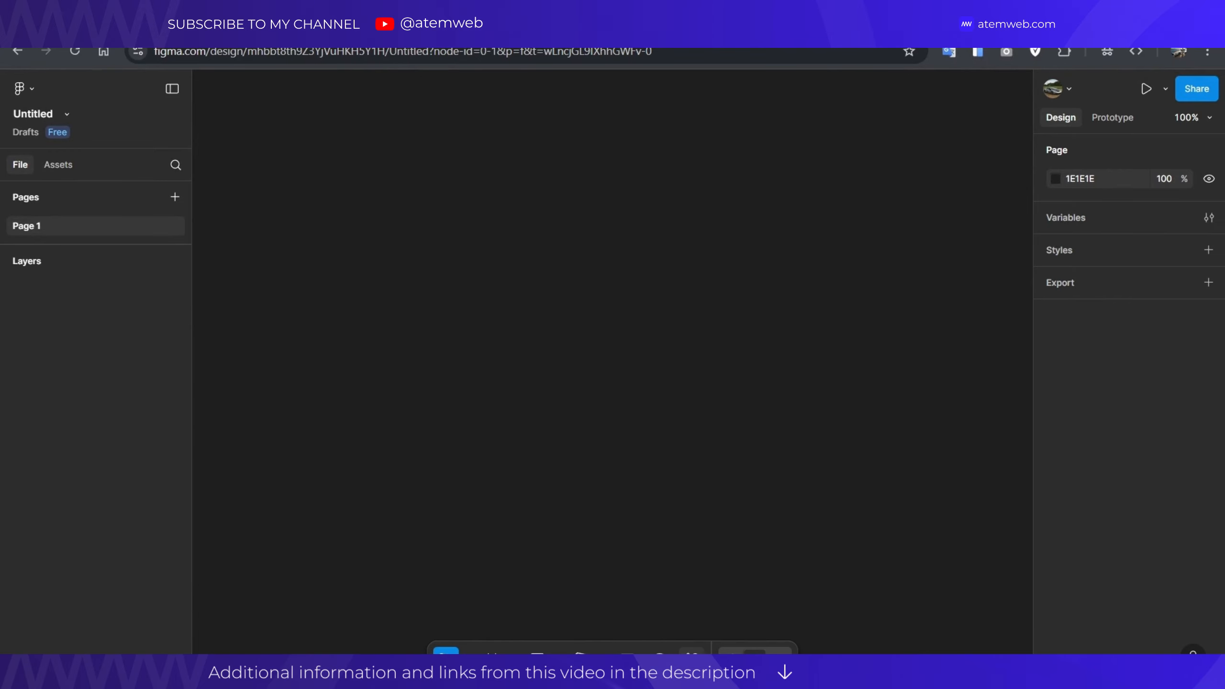
Launch the html.to.design plugin from Recents in the Ctrl+K Actions menu.
key(ctrl+k)
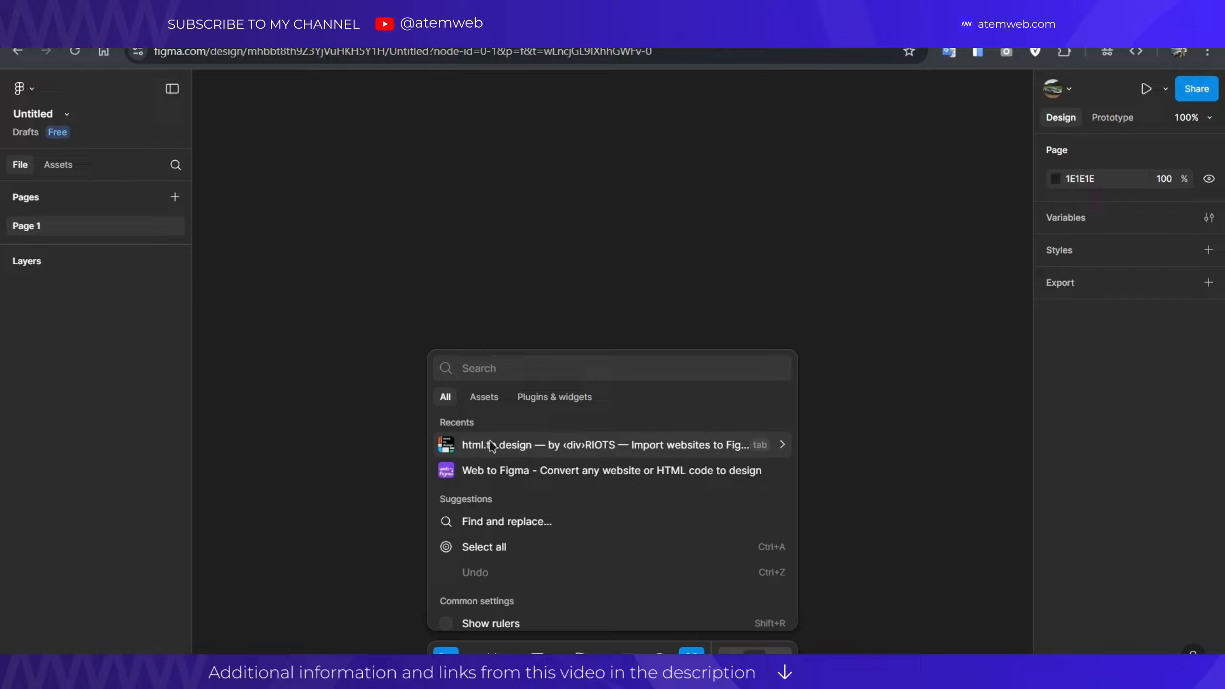
click(491, 445)
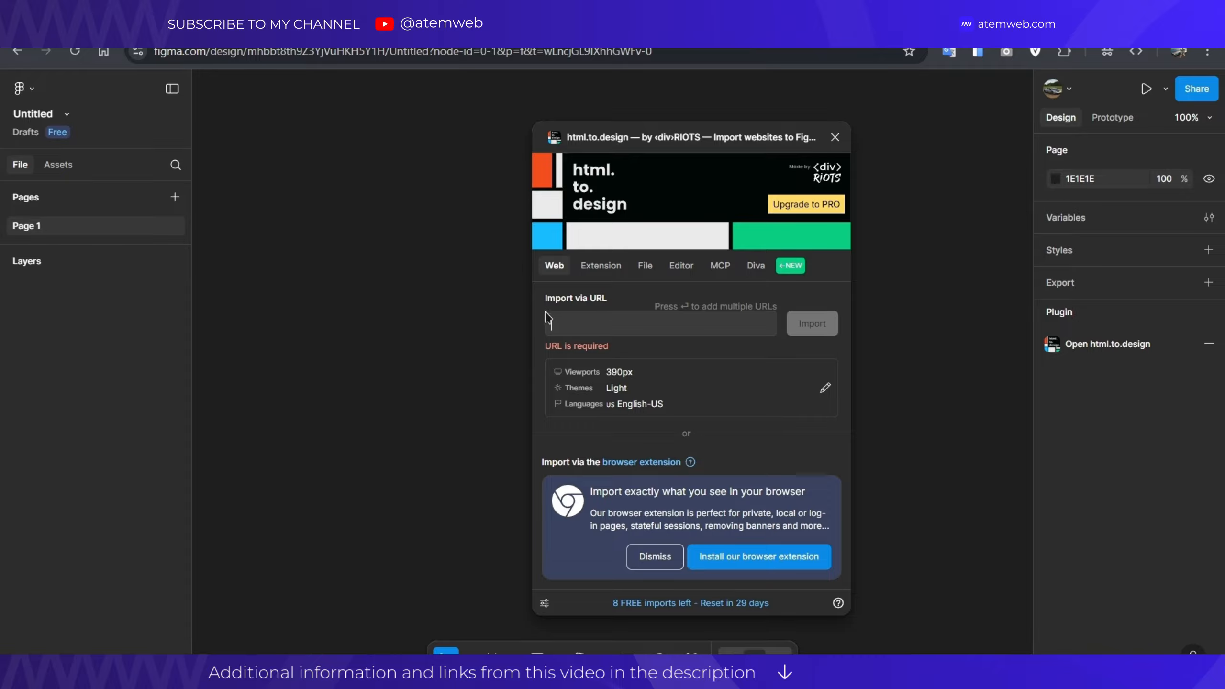
Close the plugin and scroll through the Lapa Ninja Creative website gallery.
click(836, 140)
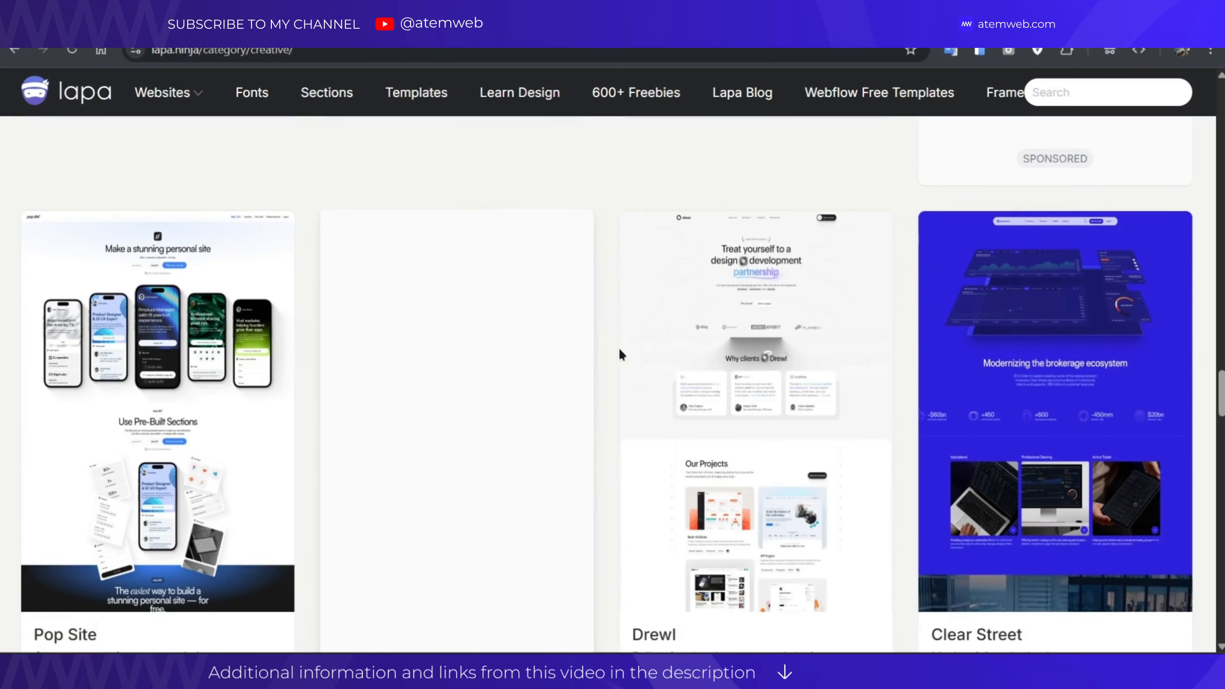
scroll(627, 344, down, 2)
scroll(630, 349, down, 10)
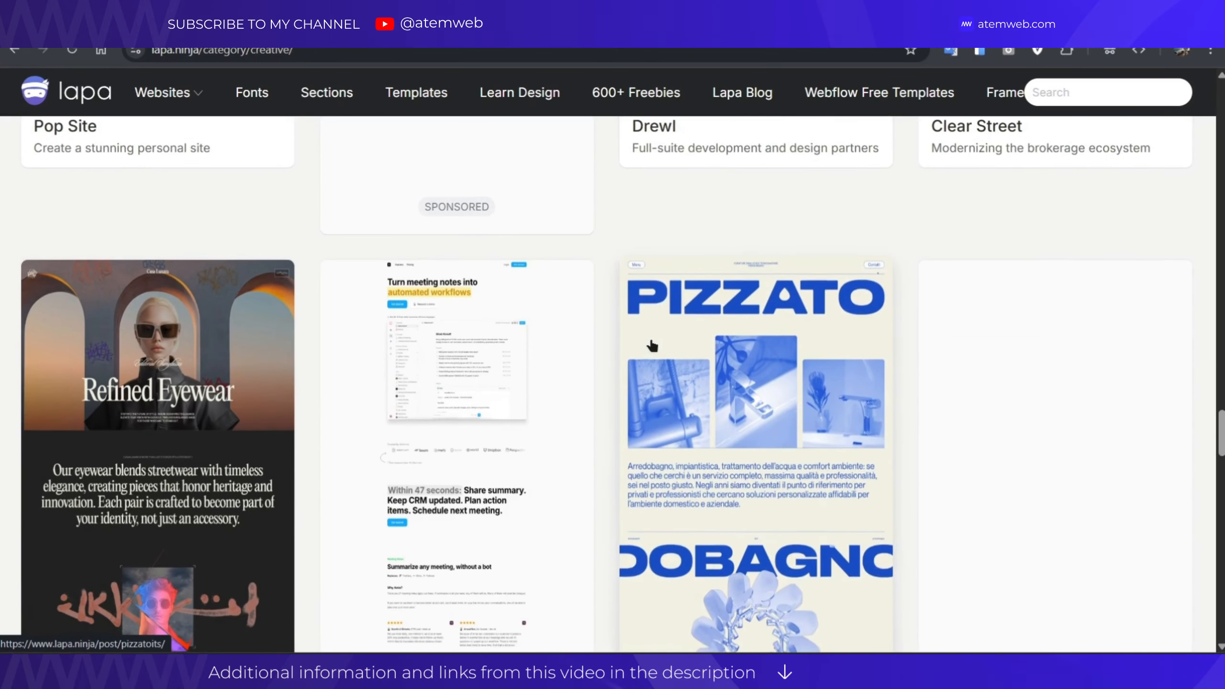
scroll(604, 343, down, 10)
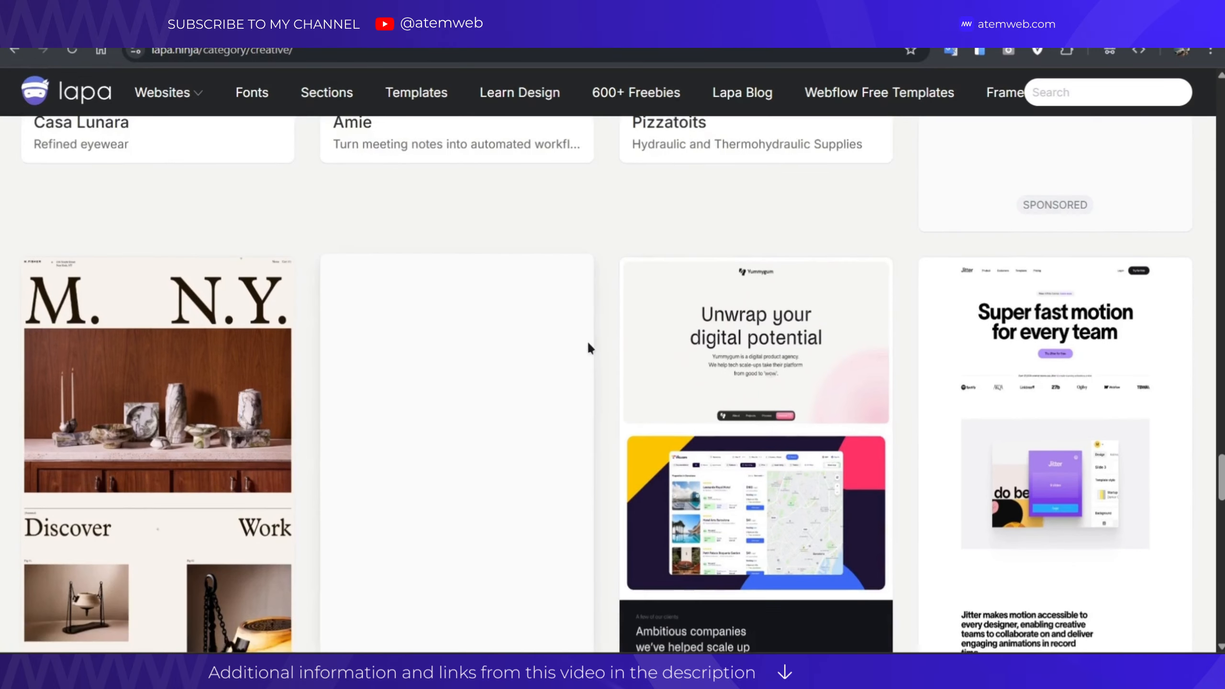
scroll(588, 340, down, 8)
scroll(587, 341, up, 8)
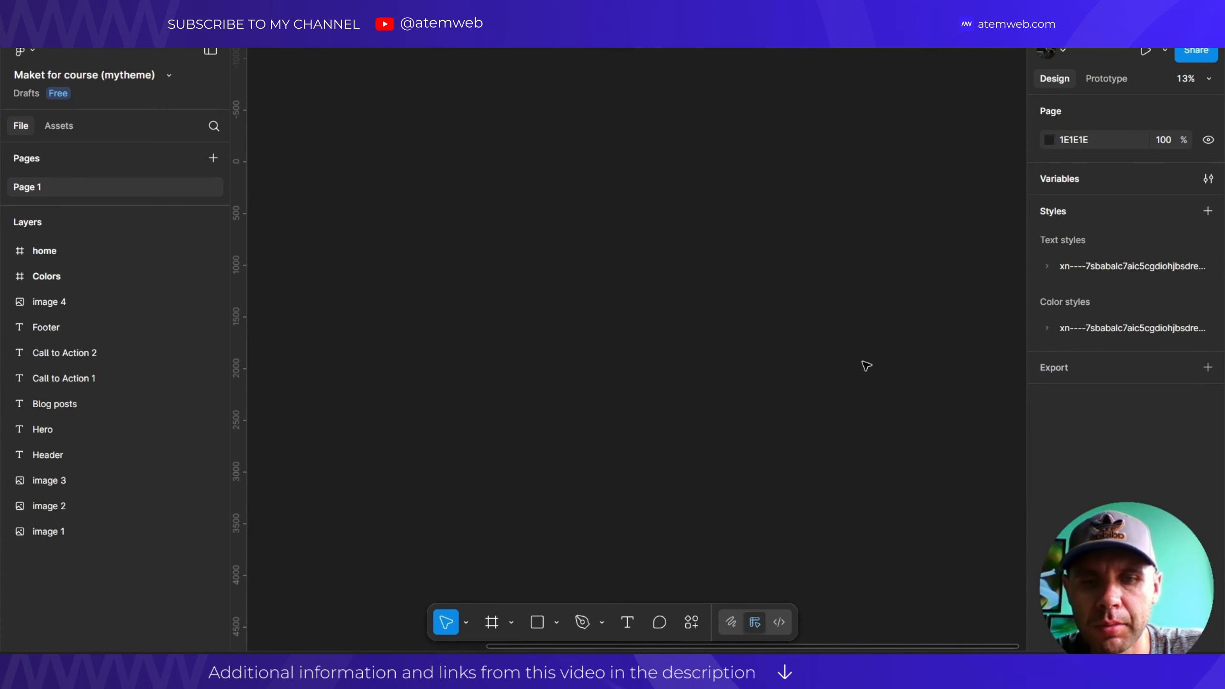
Copy the plugin name html.to.design from the Notepad notes.
key(alt+Tab)
drag(447, 229, 247, 210)
key(ctrl+c)
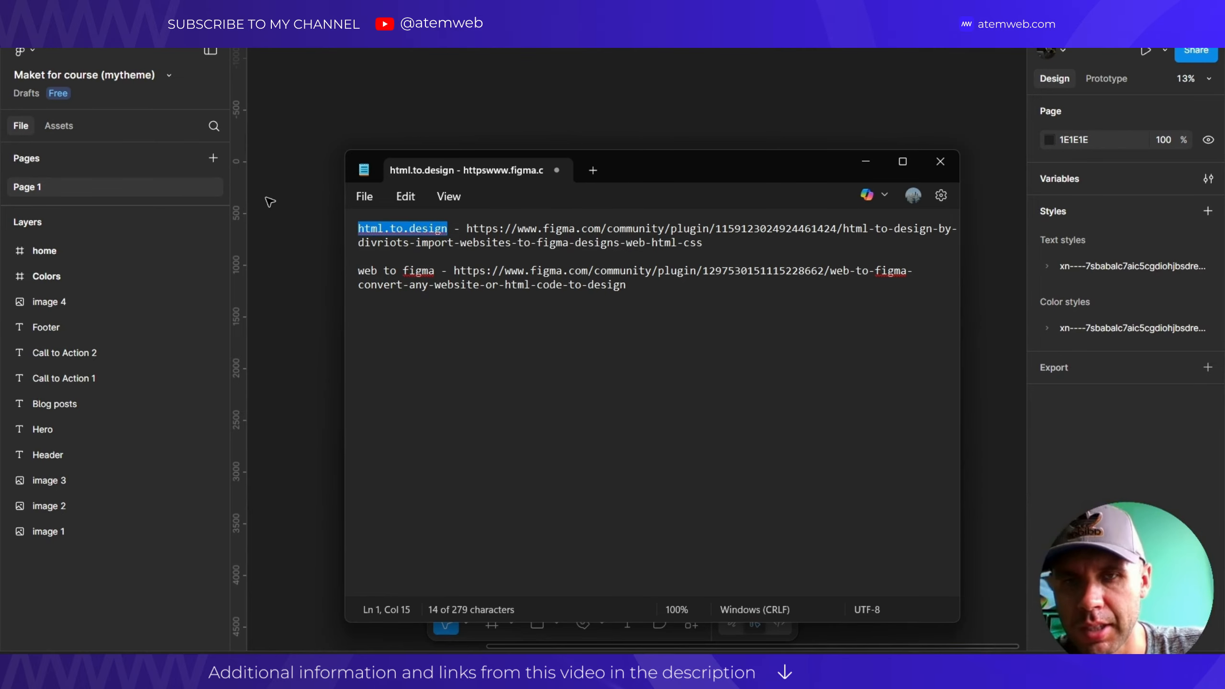
click(270, 202)
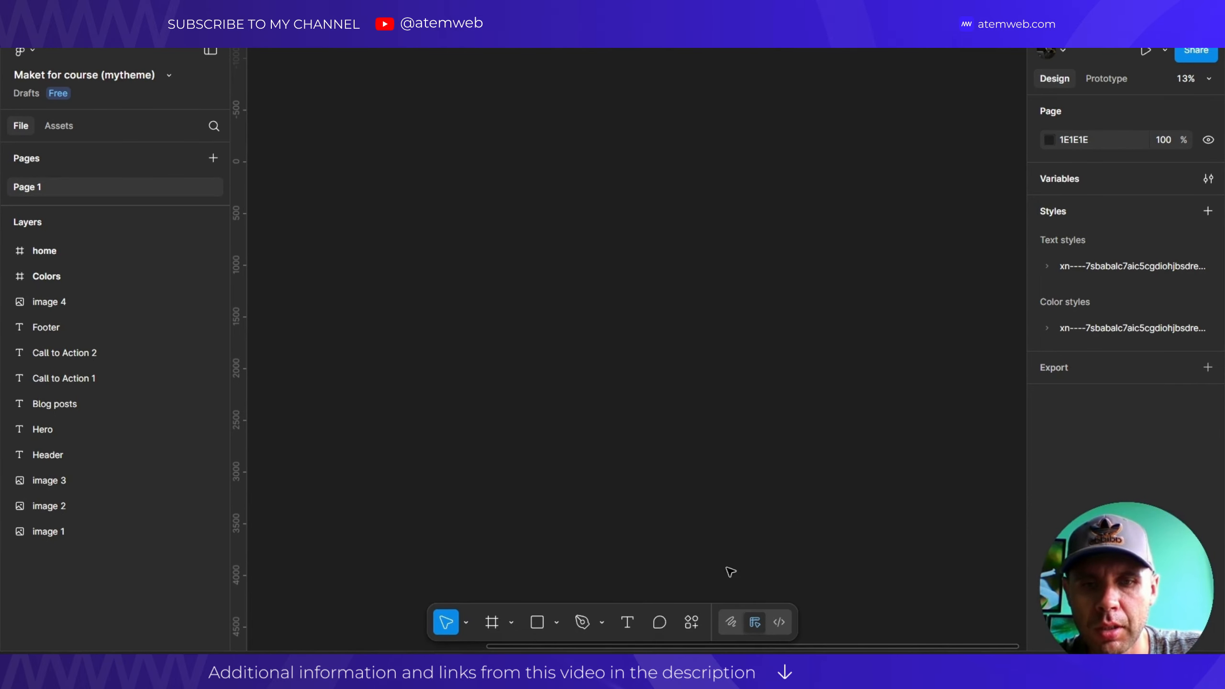
Find html.to.design under Plugins & widgets in Actions and run it.
click(690, 624)
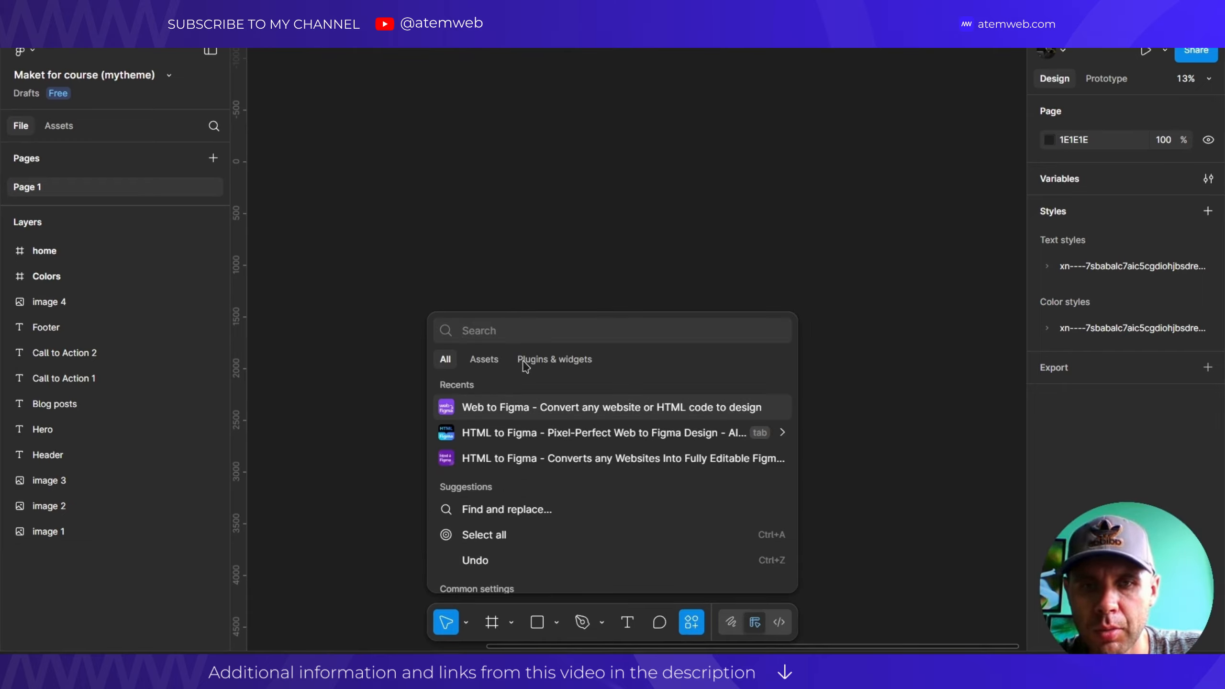
click(552, 364)
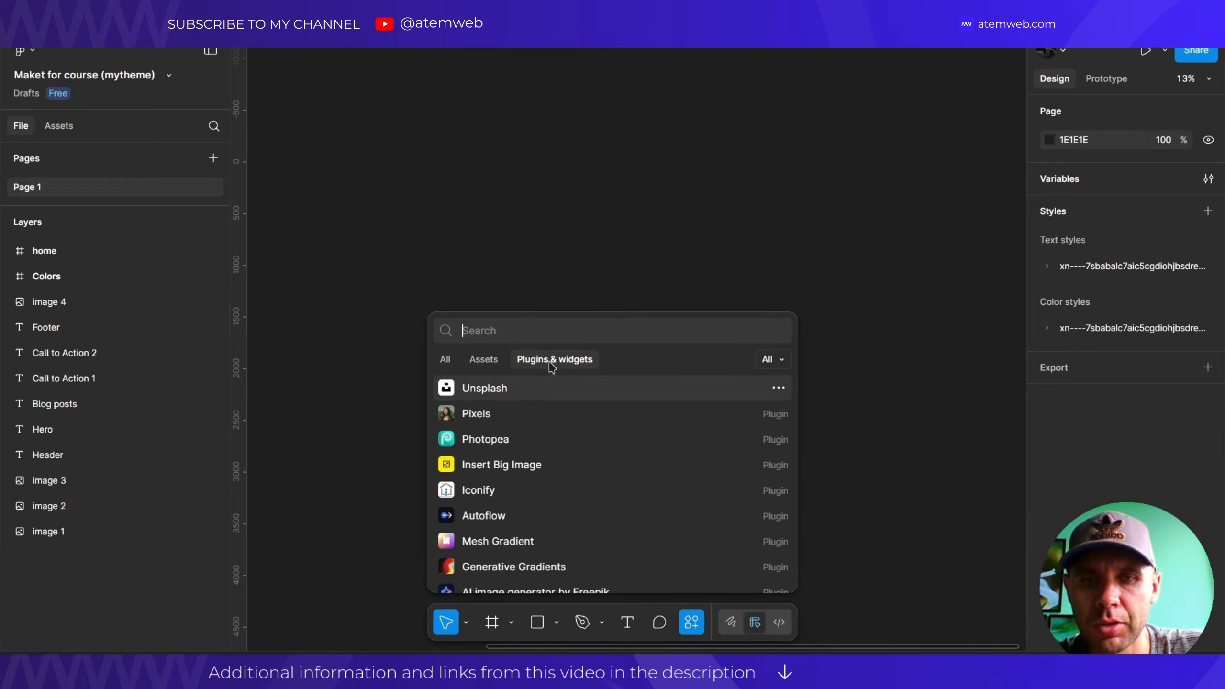
key(ctrl+v)
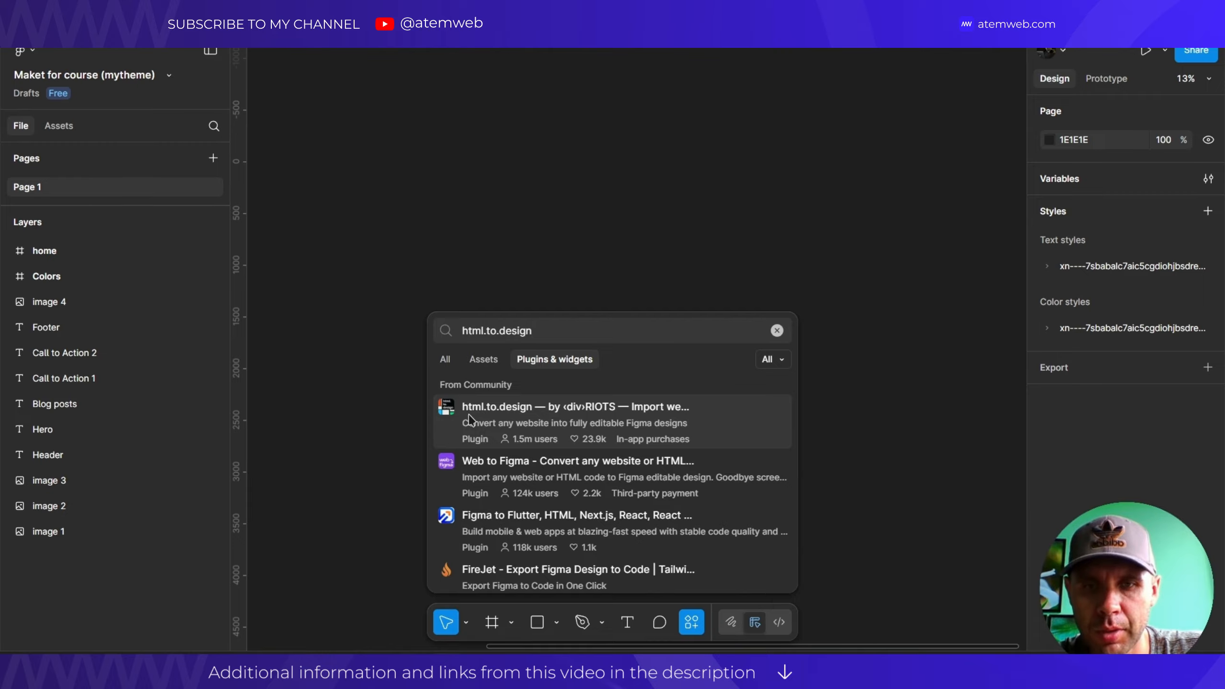
click(453, 412)
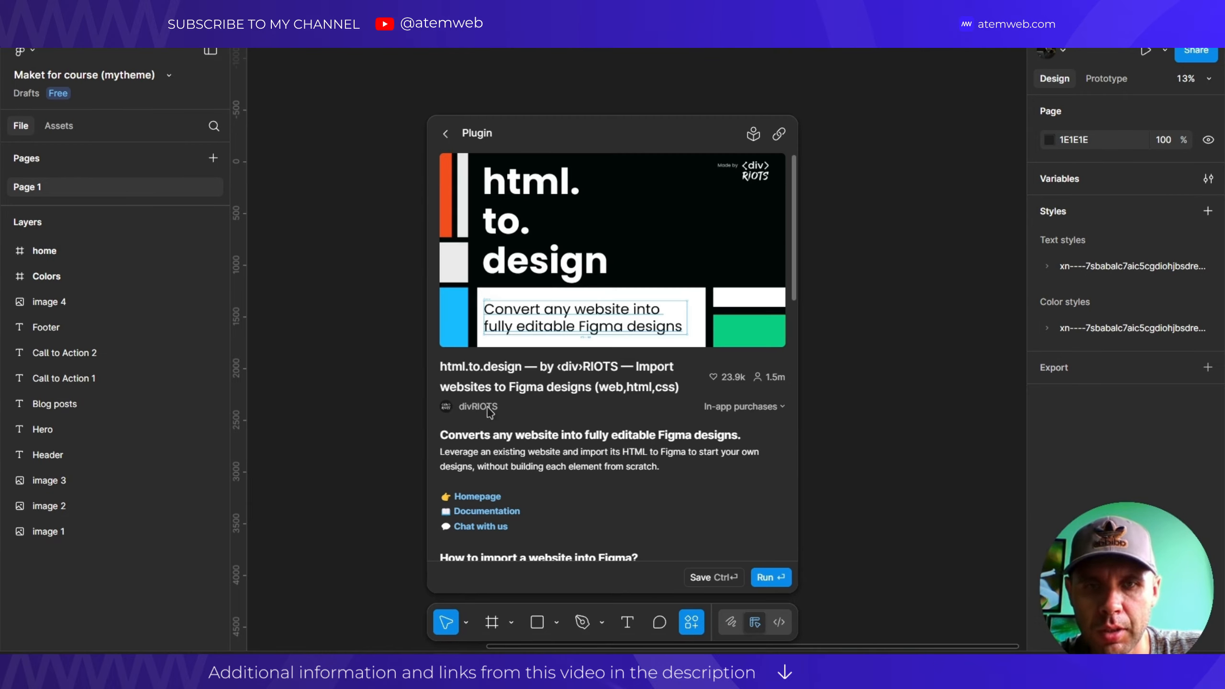
click(772, 578)
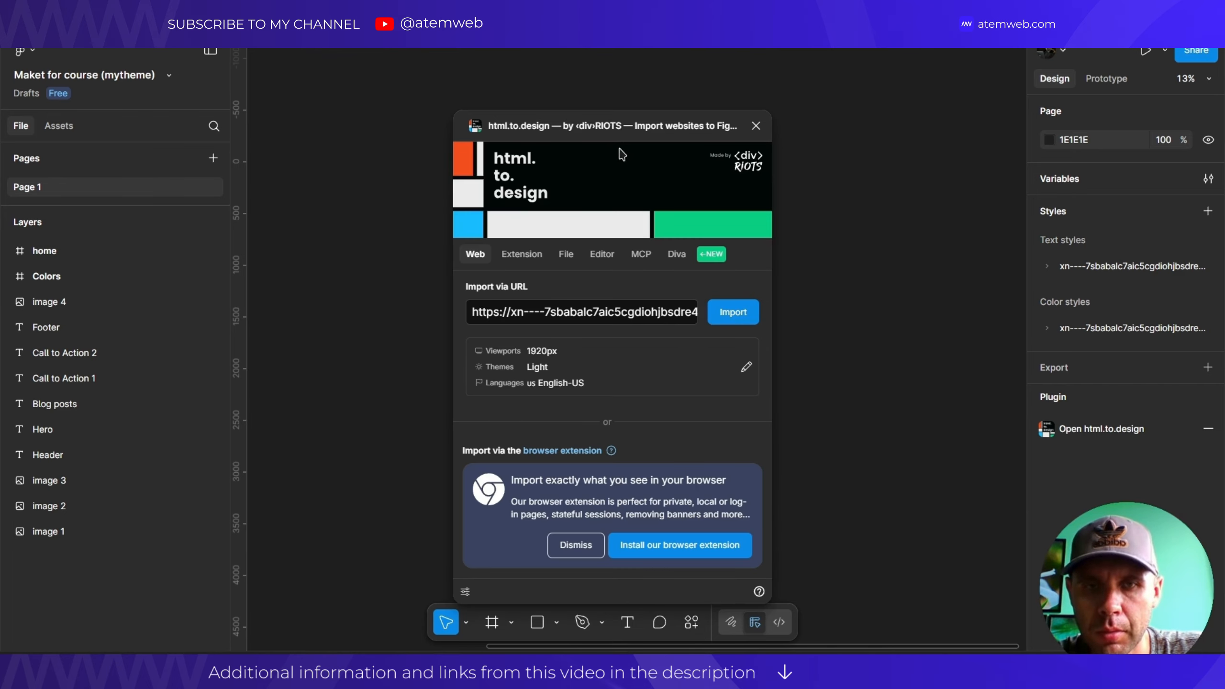
Clear the old import URL and preview the extension, file and code import options.
click(521, 316)
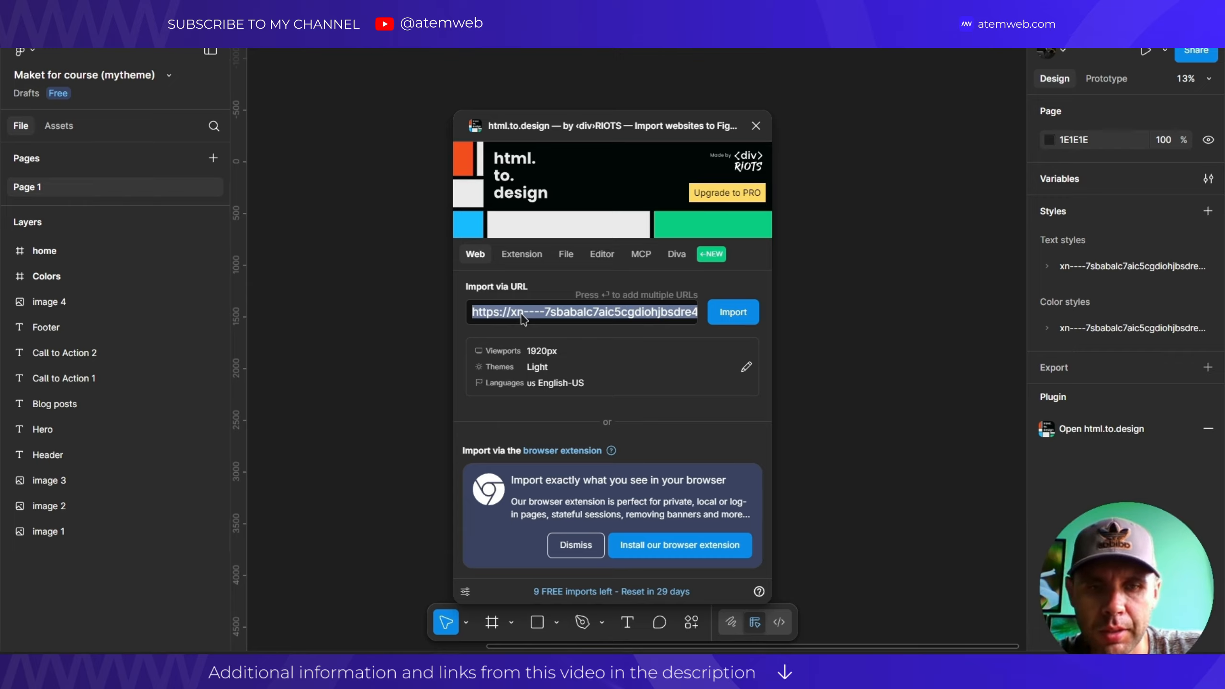
key(BackSpace)
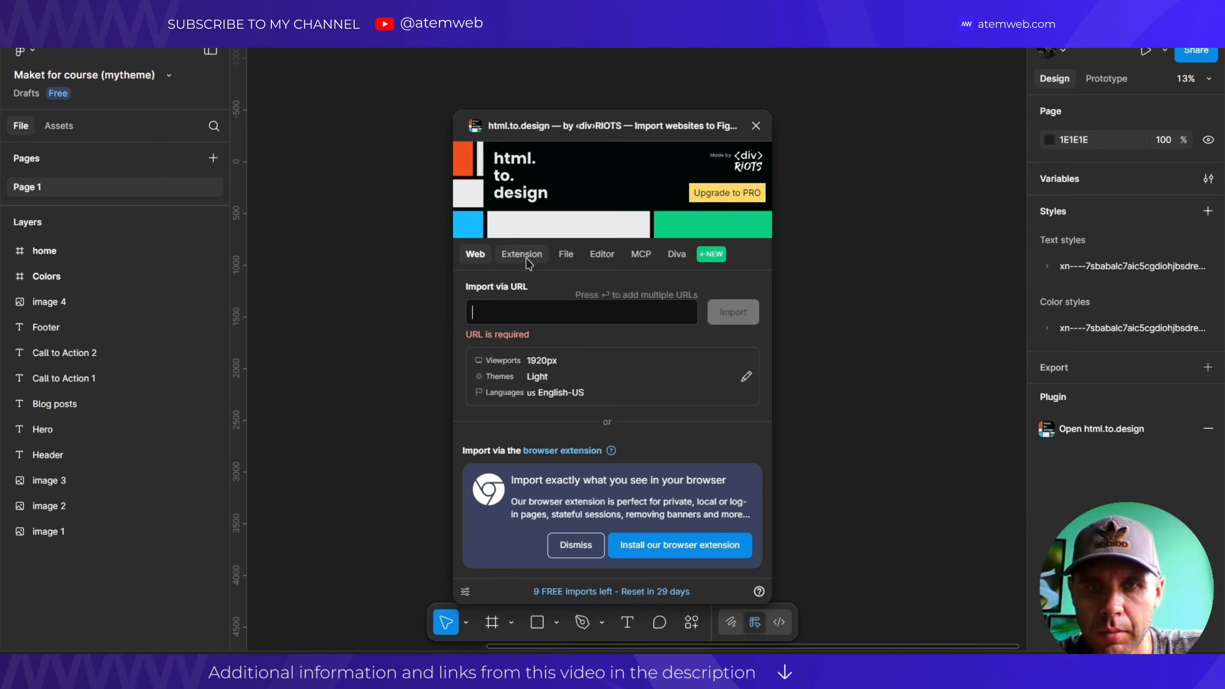
click(509, 260)
click(566, 254)
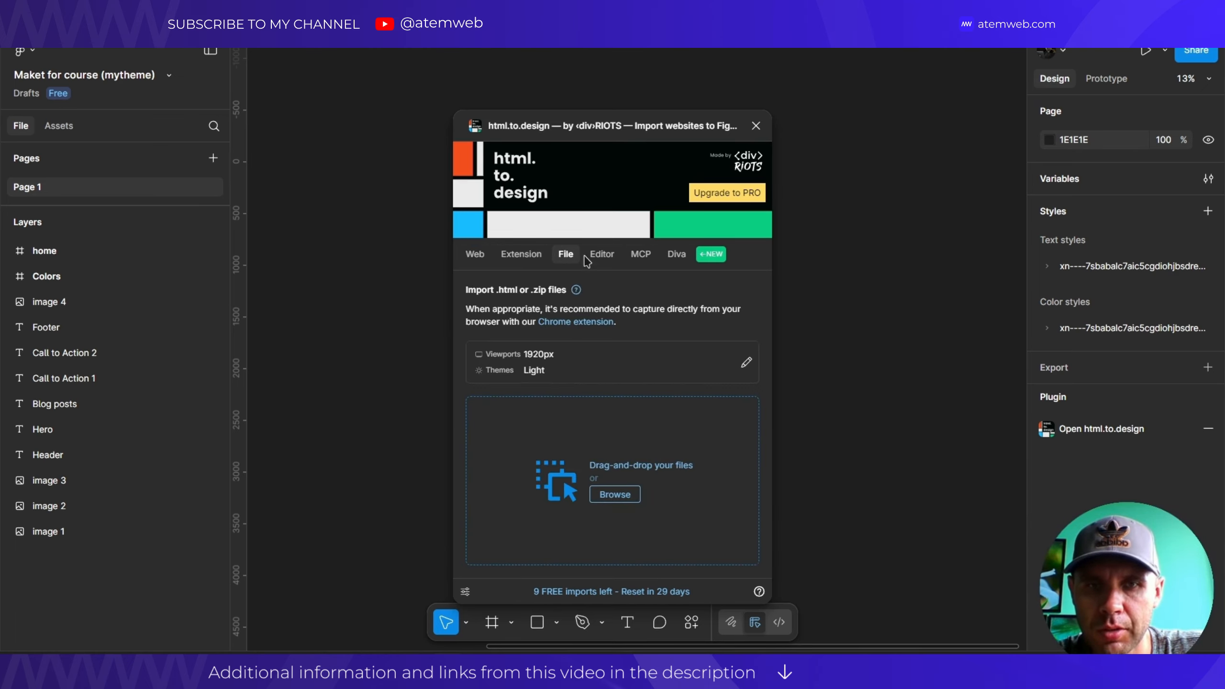
click(603, 255)
click(502, 261)
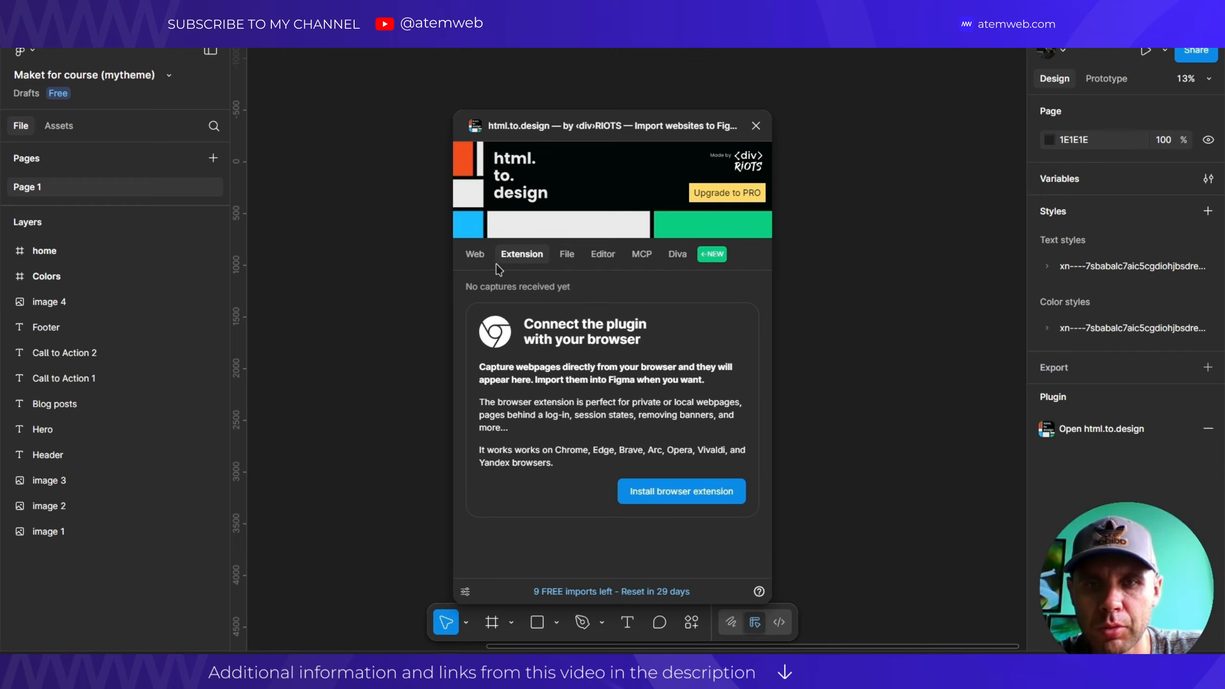
Browse the File, HTML/CSS code, MCP and Diva AI import tabs.
click(569, 261)
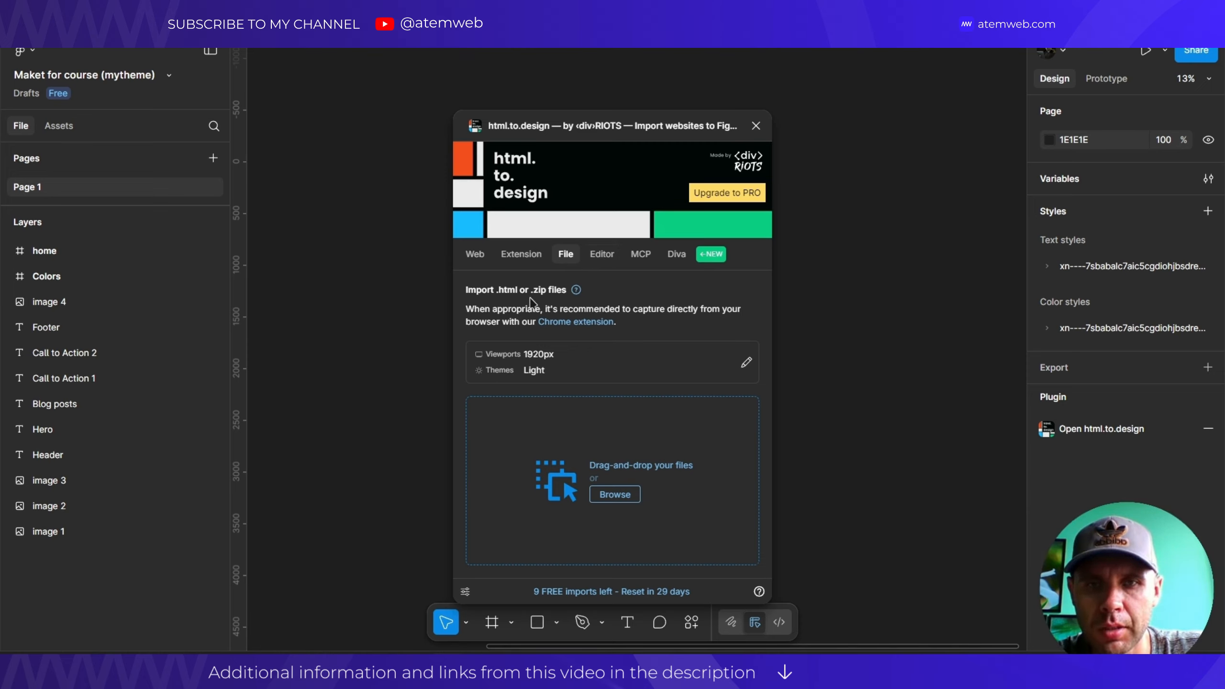
click(530, 261)
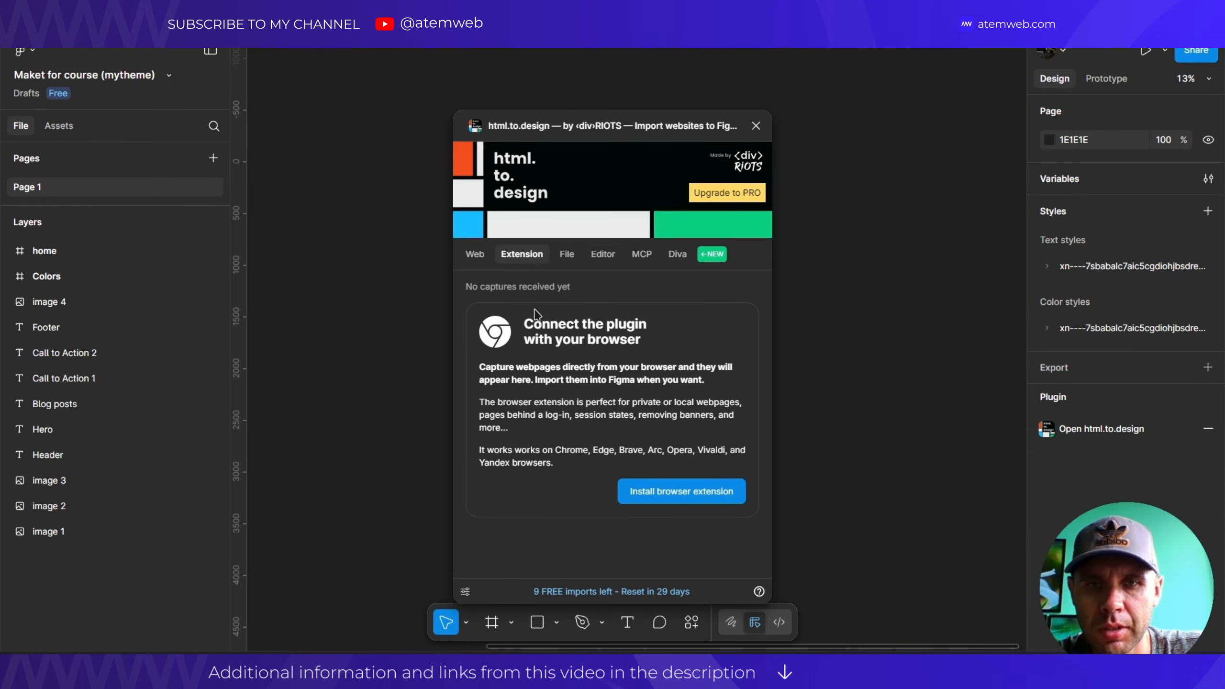
click(569, 256)
click(603, 261)
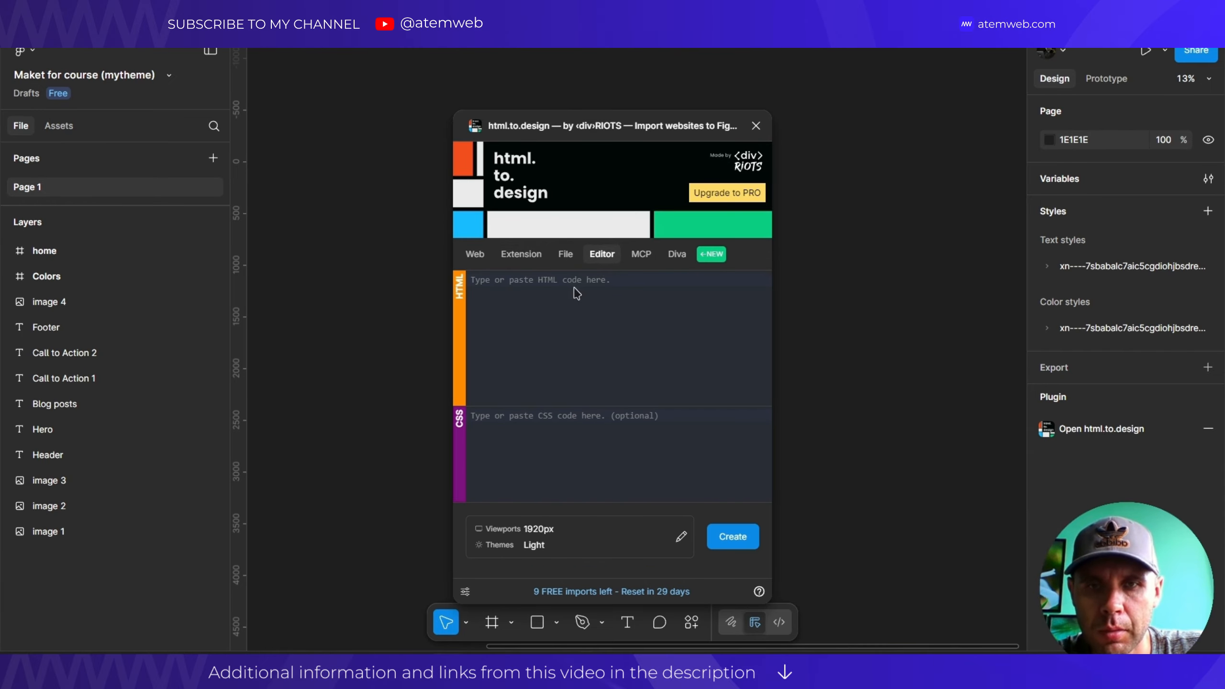
click(644, 261)
click(600, 260)
click(641, 258)
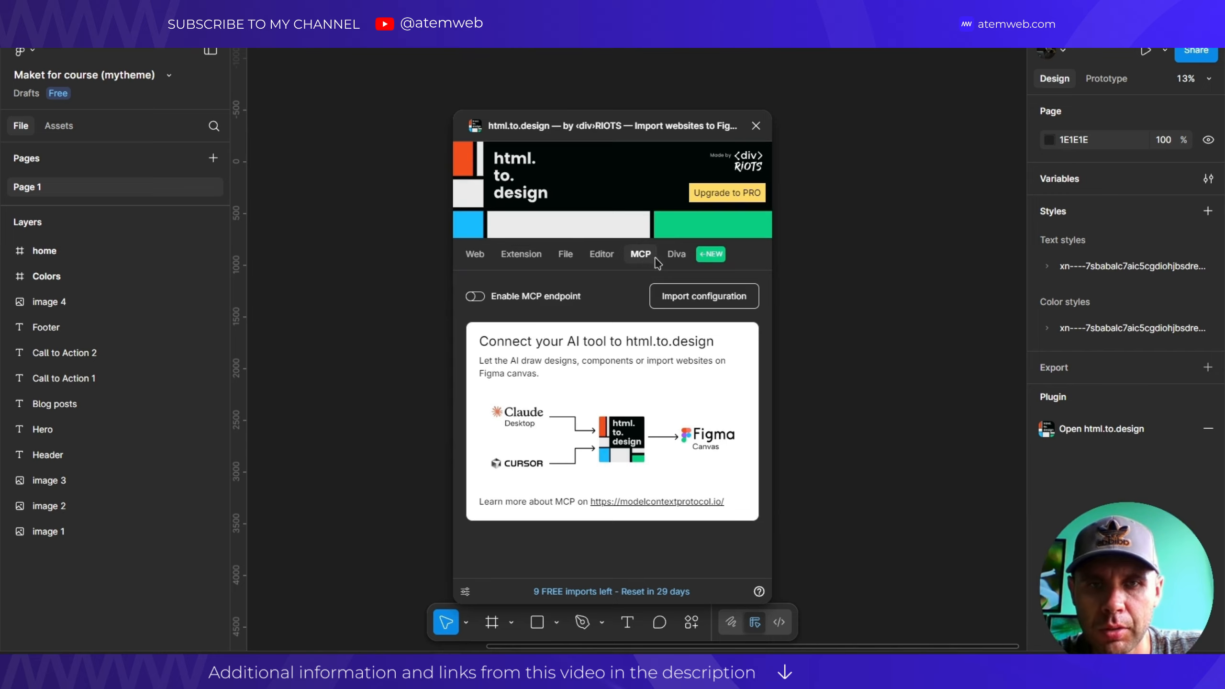
click(671, 261)
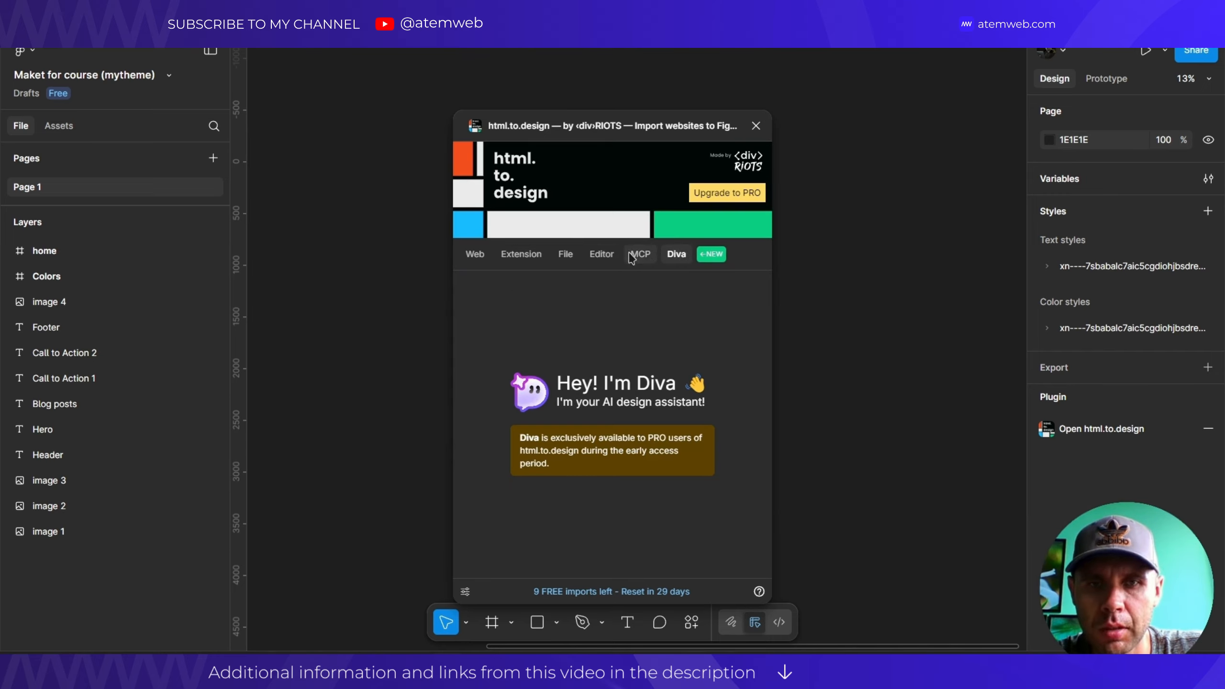
click(640, 255)
click(604, 261)
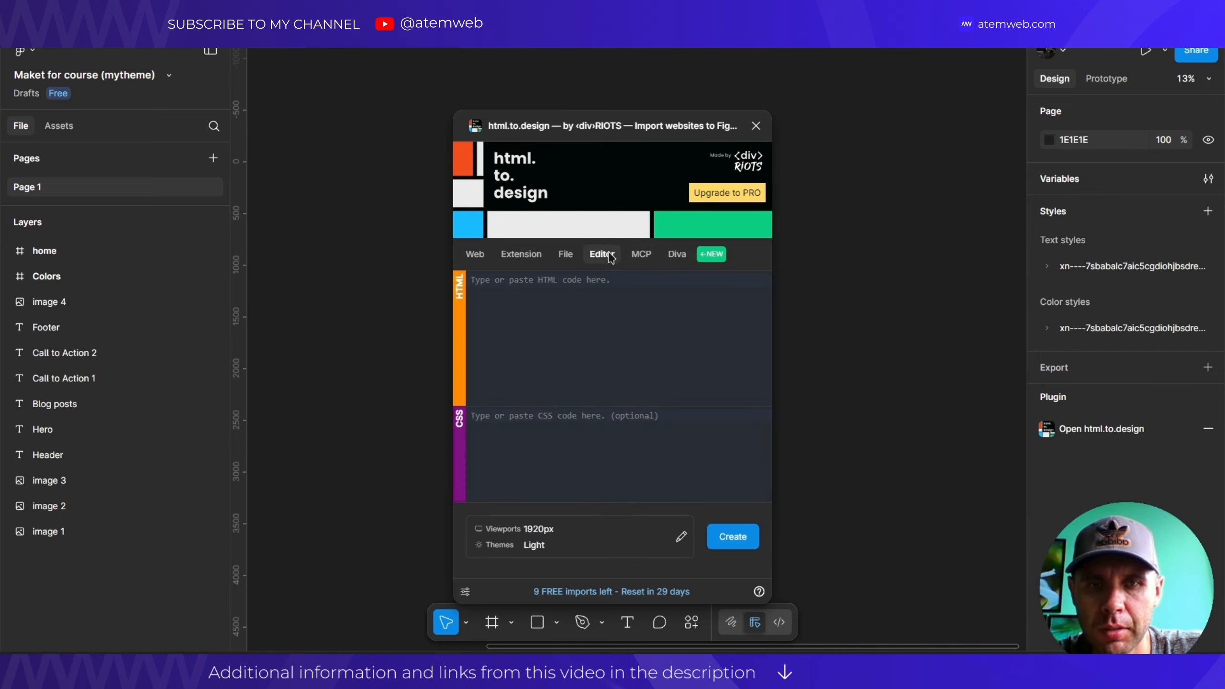
click(641, 258)
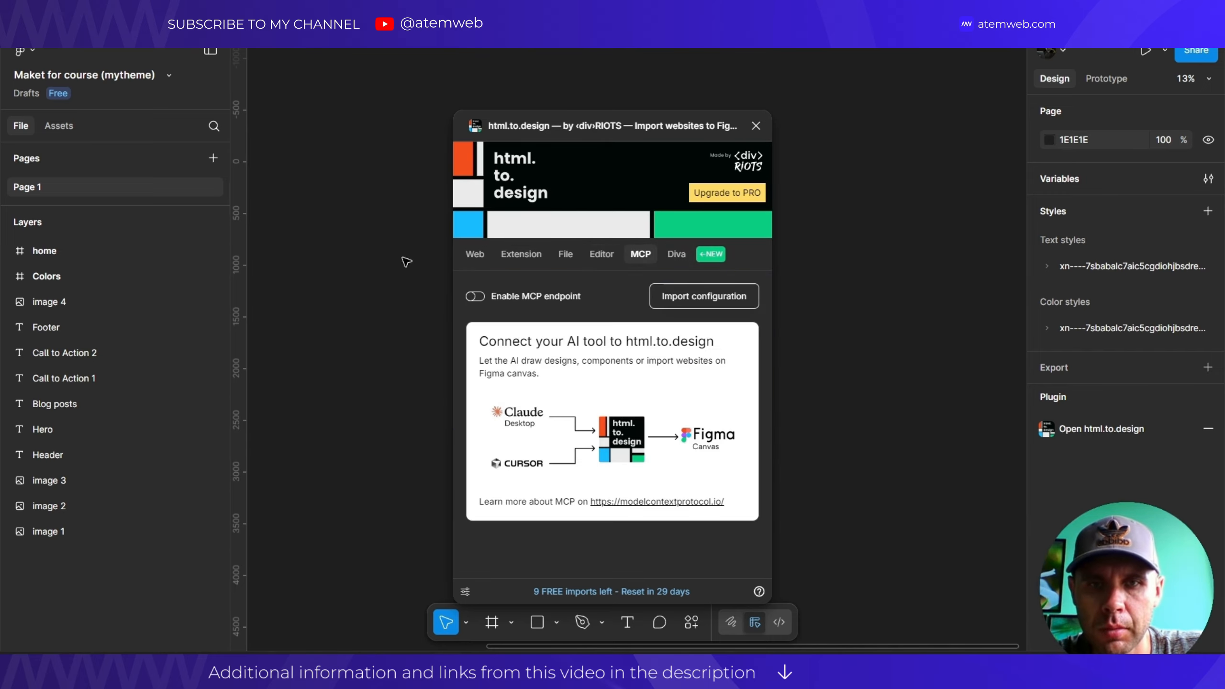
Return to Web import by URL and open the Eclipse showcase site from Lapa Ninja.
click(484, 263)
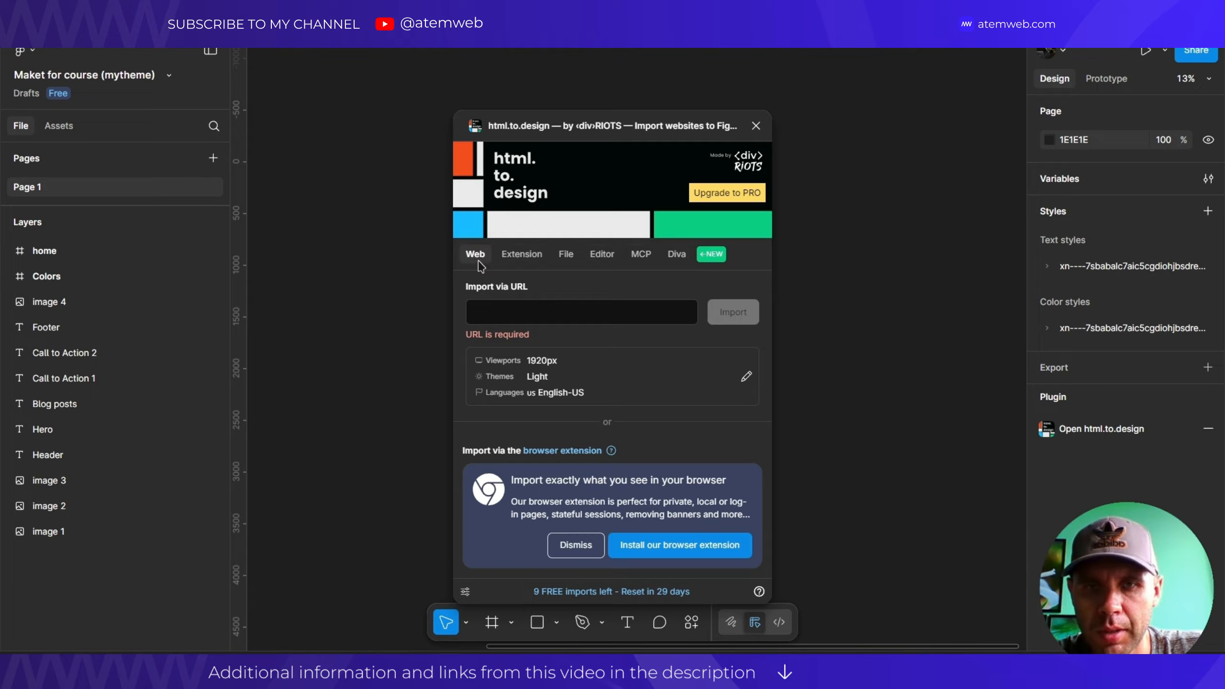
click(517, 314)
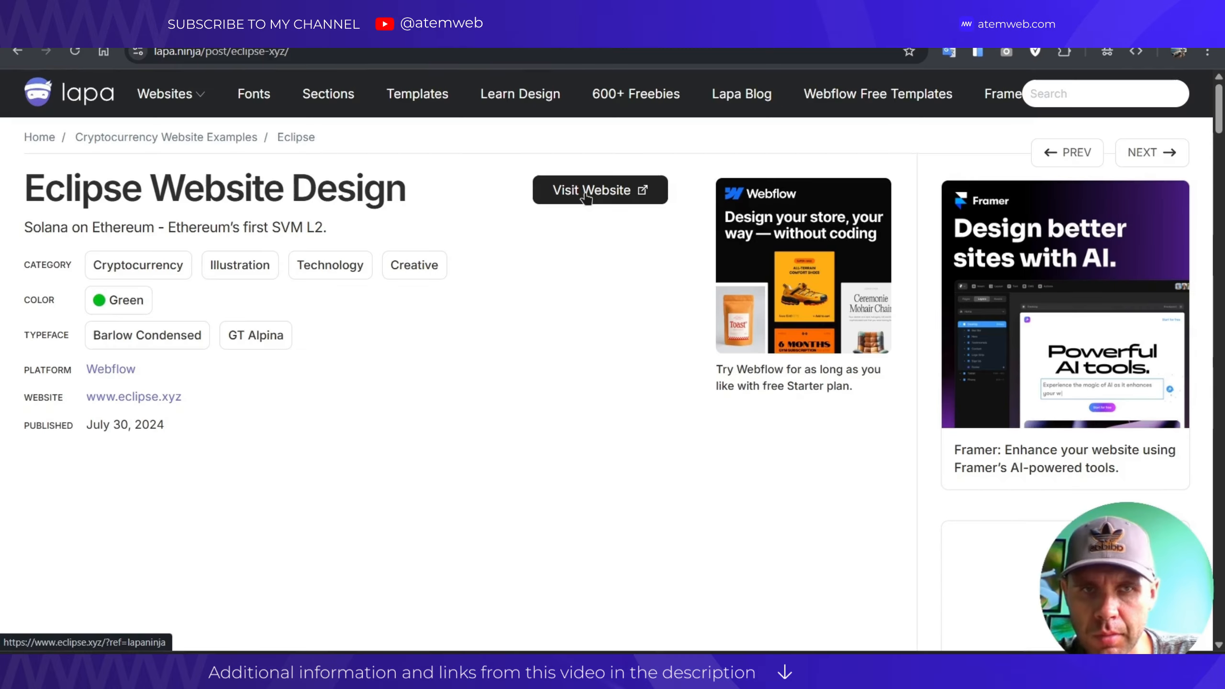
click(587, 195)
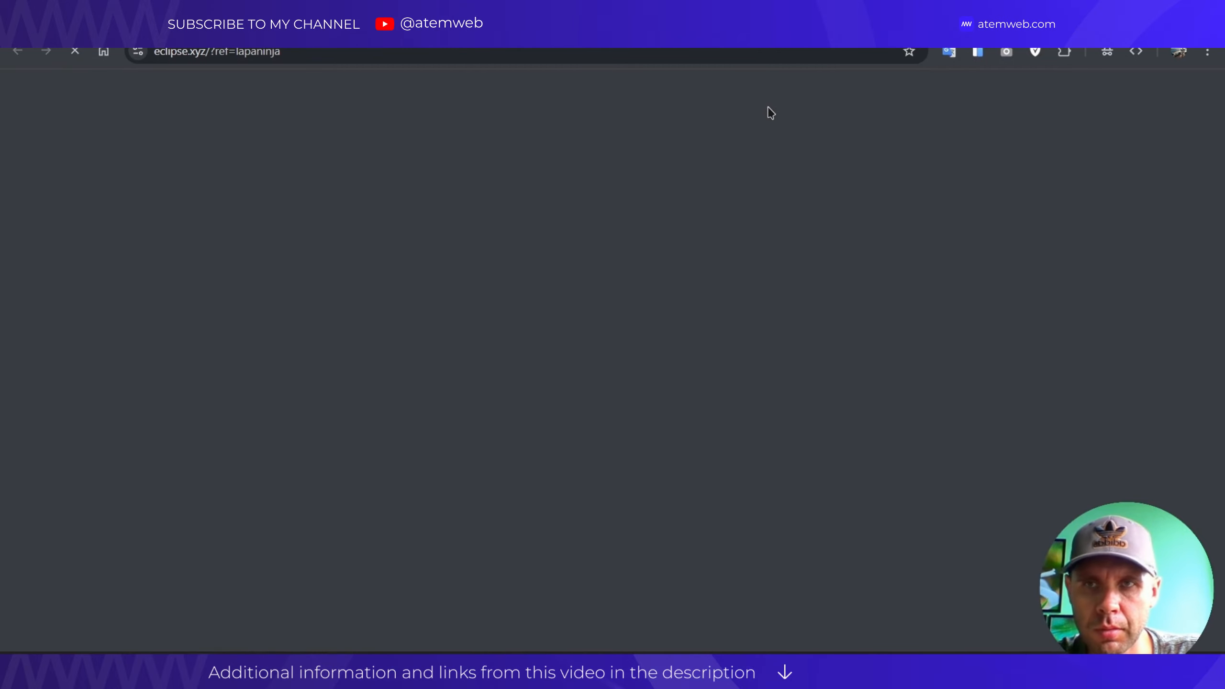
Accept the Eclipse site's terms, scroll the whole page, and select its address-bar URL.
scroll(675, 233, down, 10)
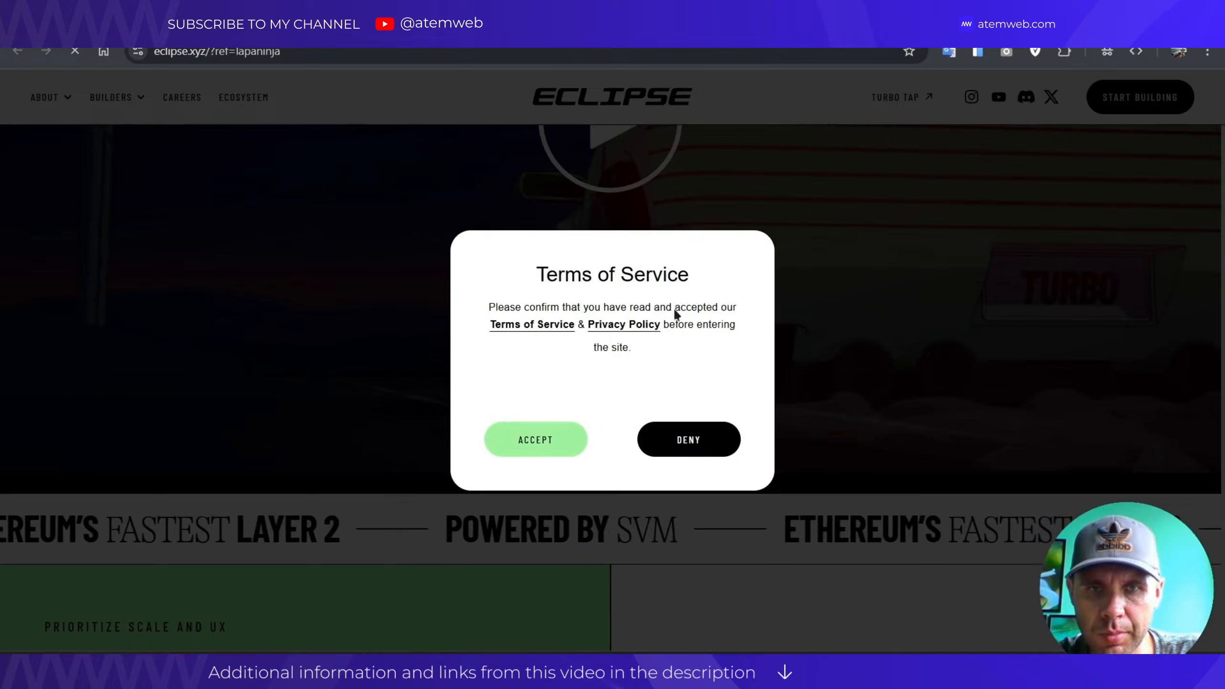
click(542, 443)
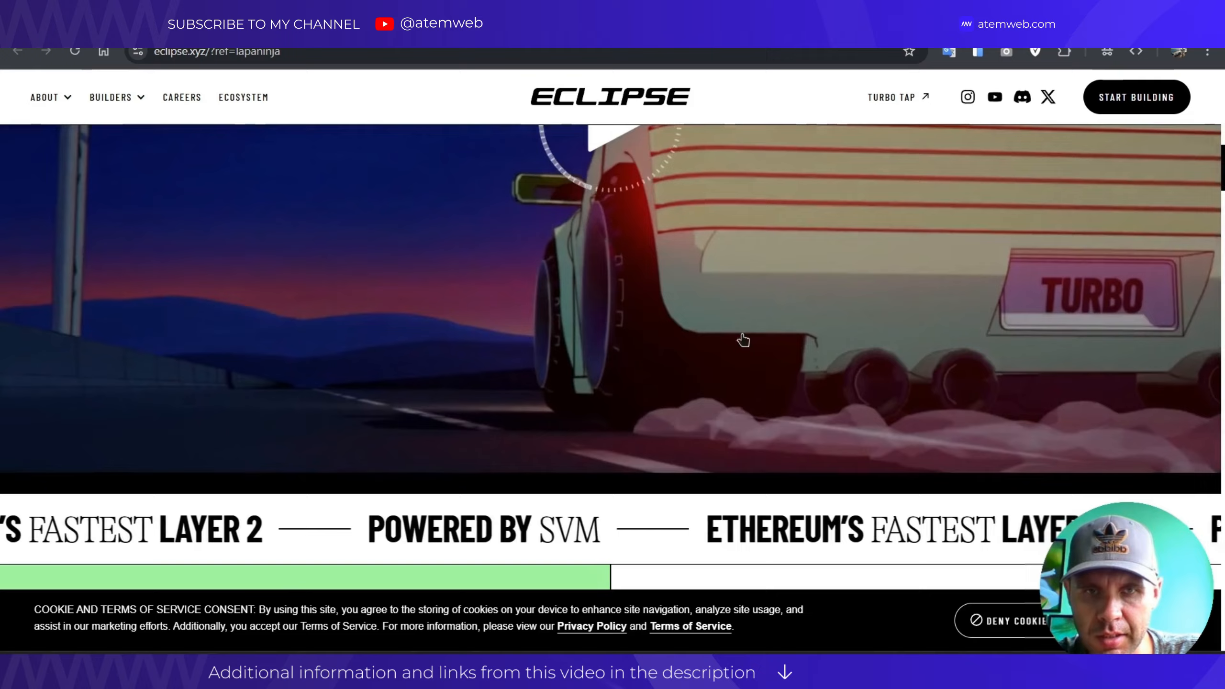
scroll(589, 219, down, 8)
scroll(586, 215, down, 8)
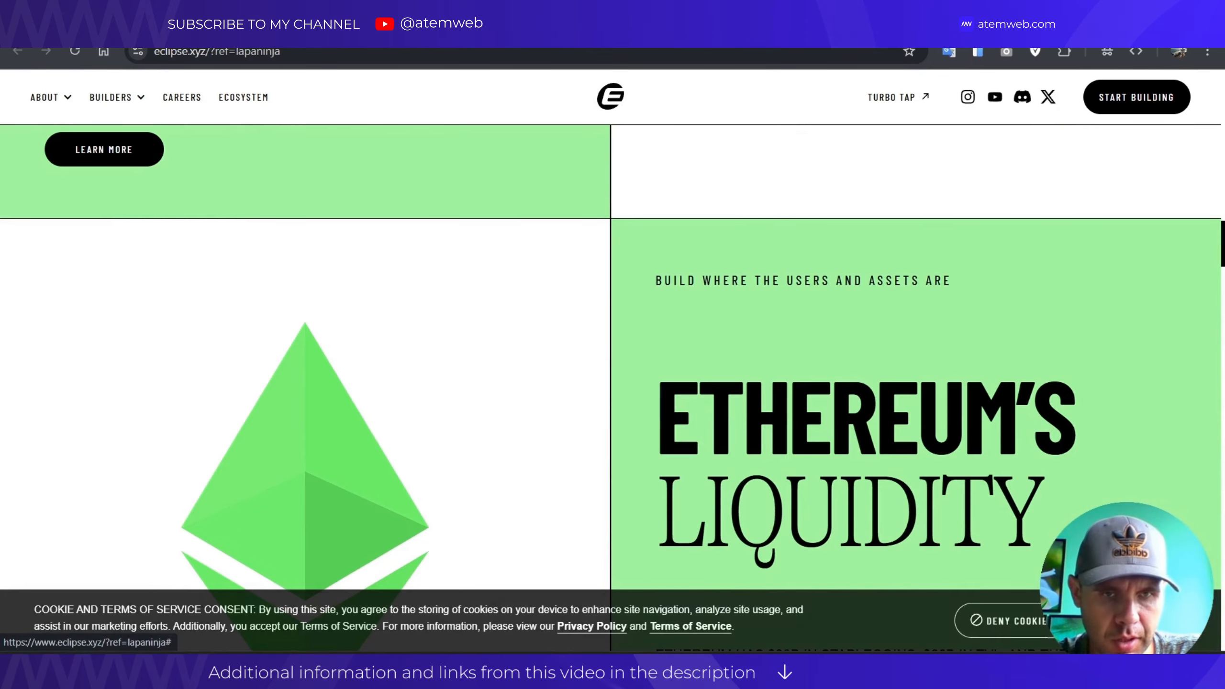
scroll(383, 291, down, 5)
scroll(388, 285, down, 20)
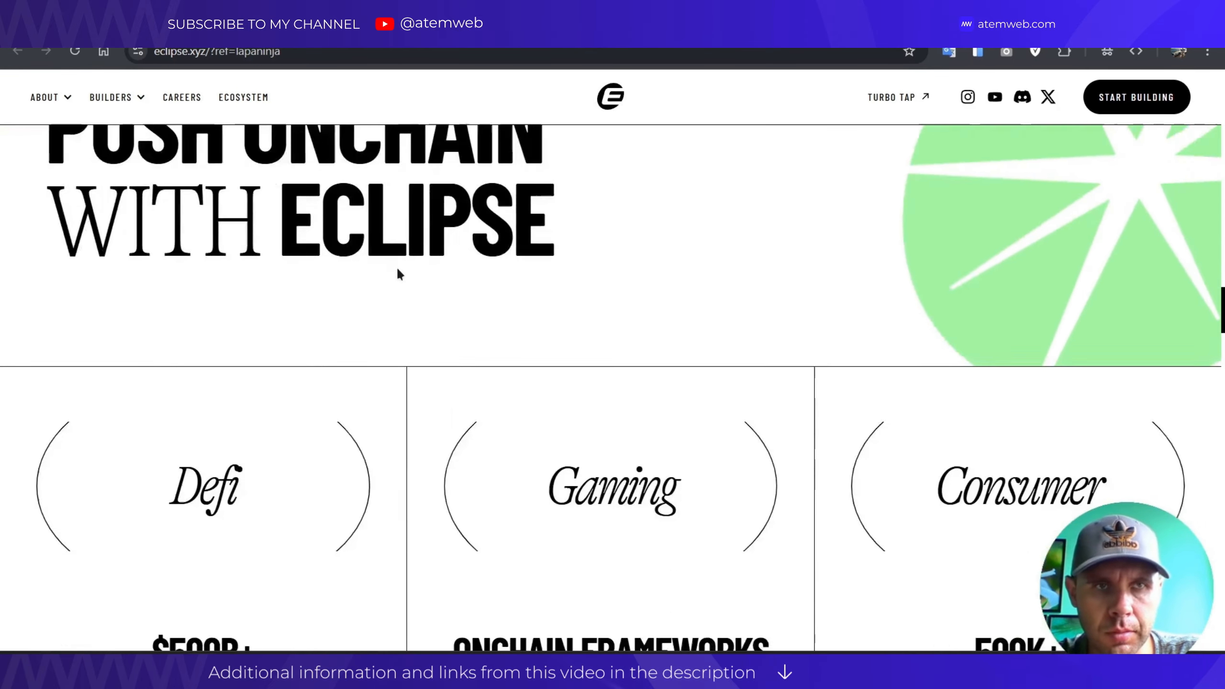
scroll(397, 270, down, 20)
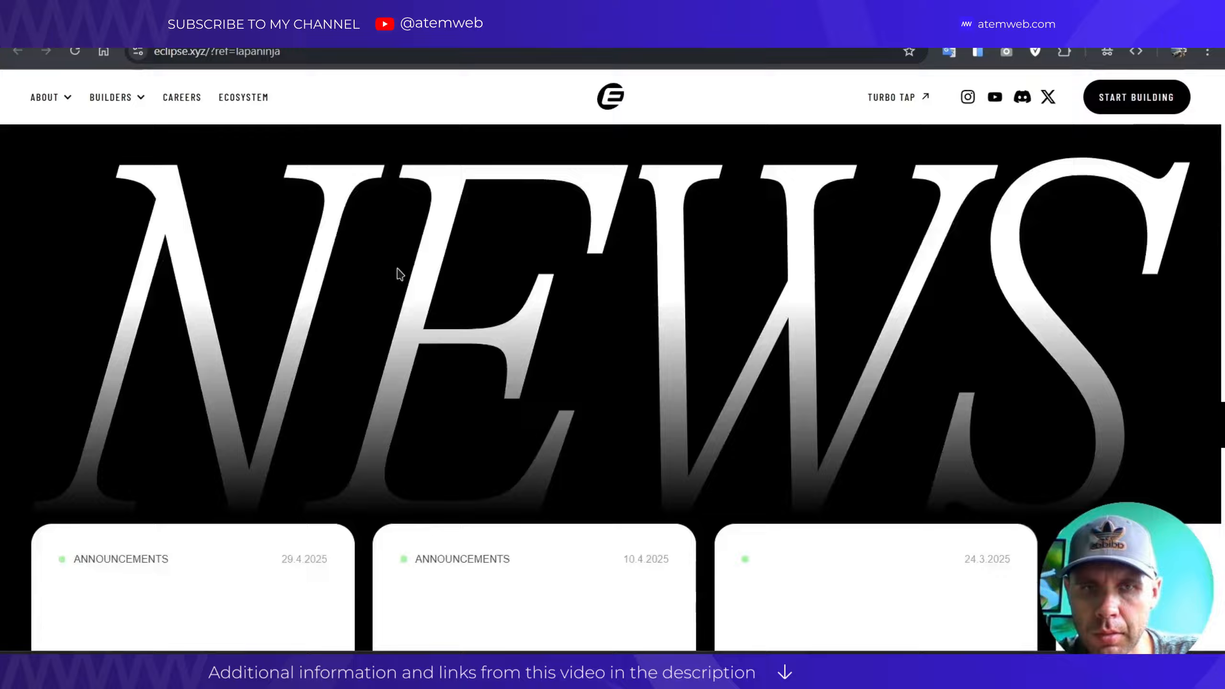
scroll(400, 274, down, 15)
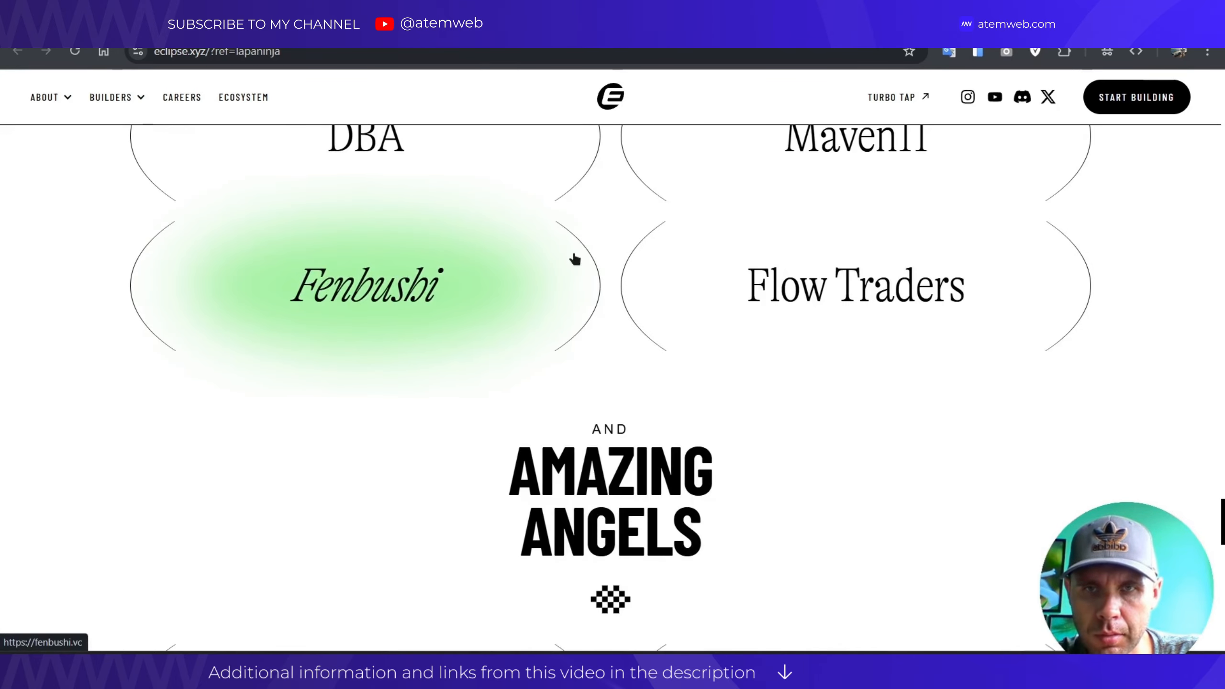
scroll(488, 241, down, 15)
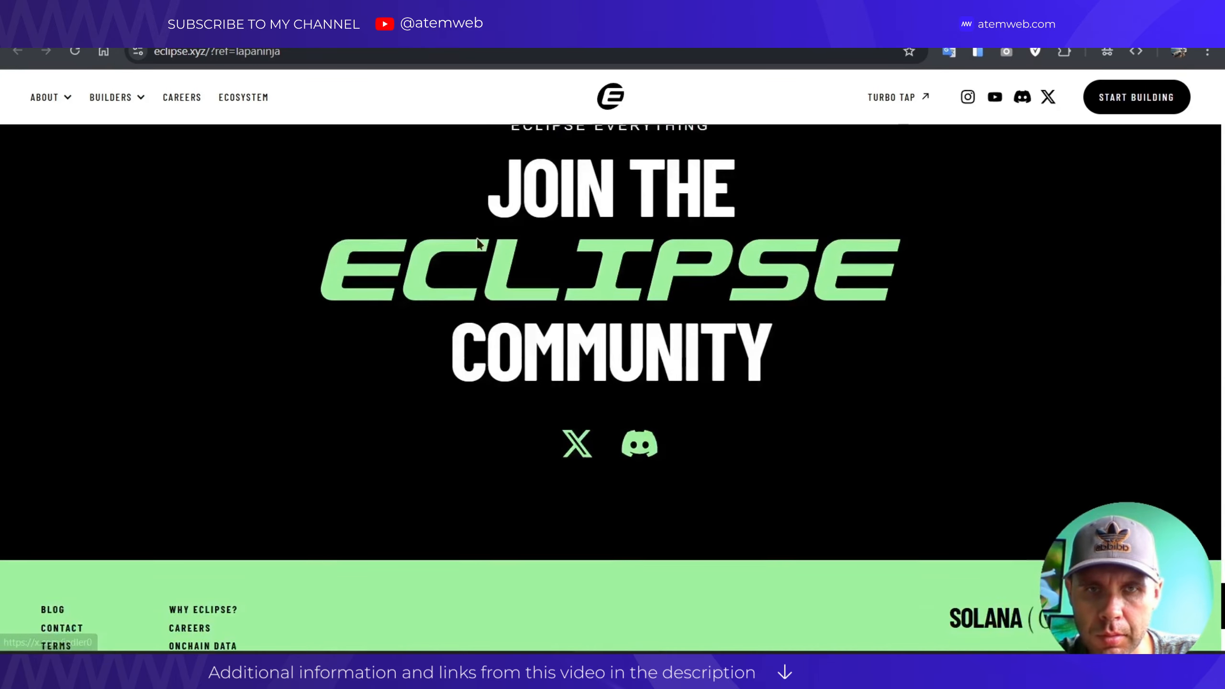
scroll(659, 481, up, 20)
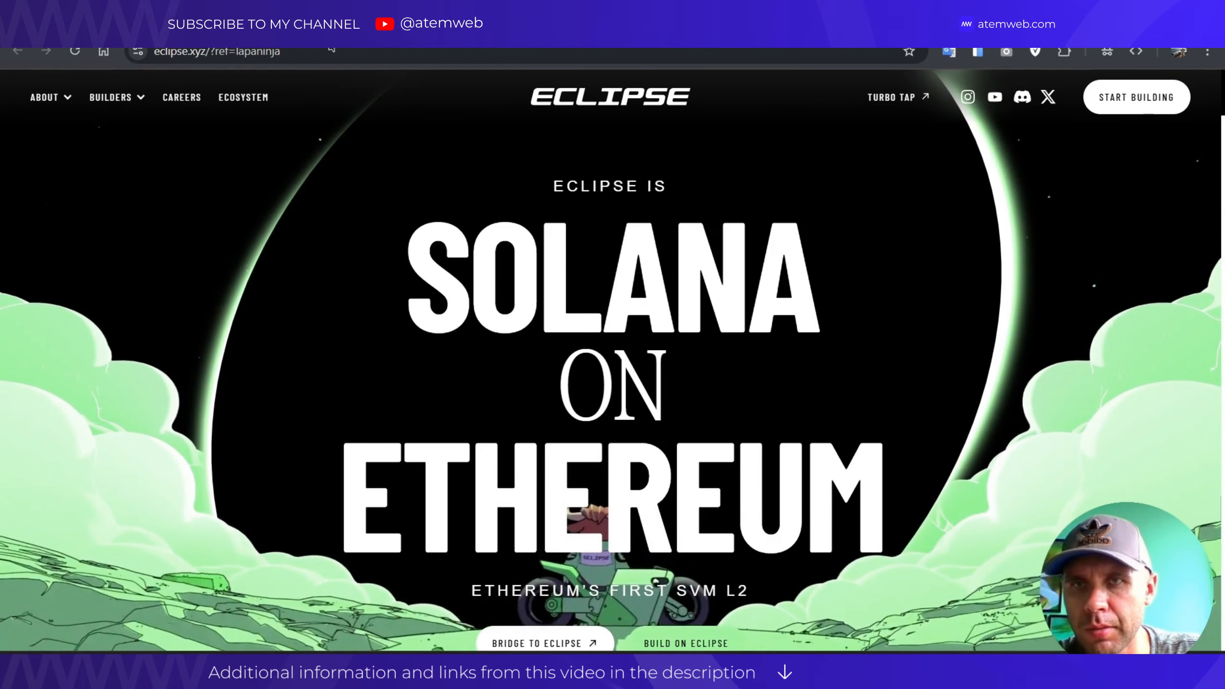
click(306, 53)
key(ctrl+c)
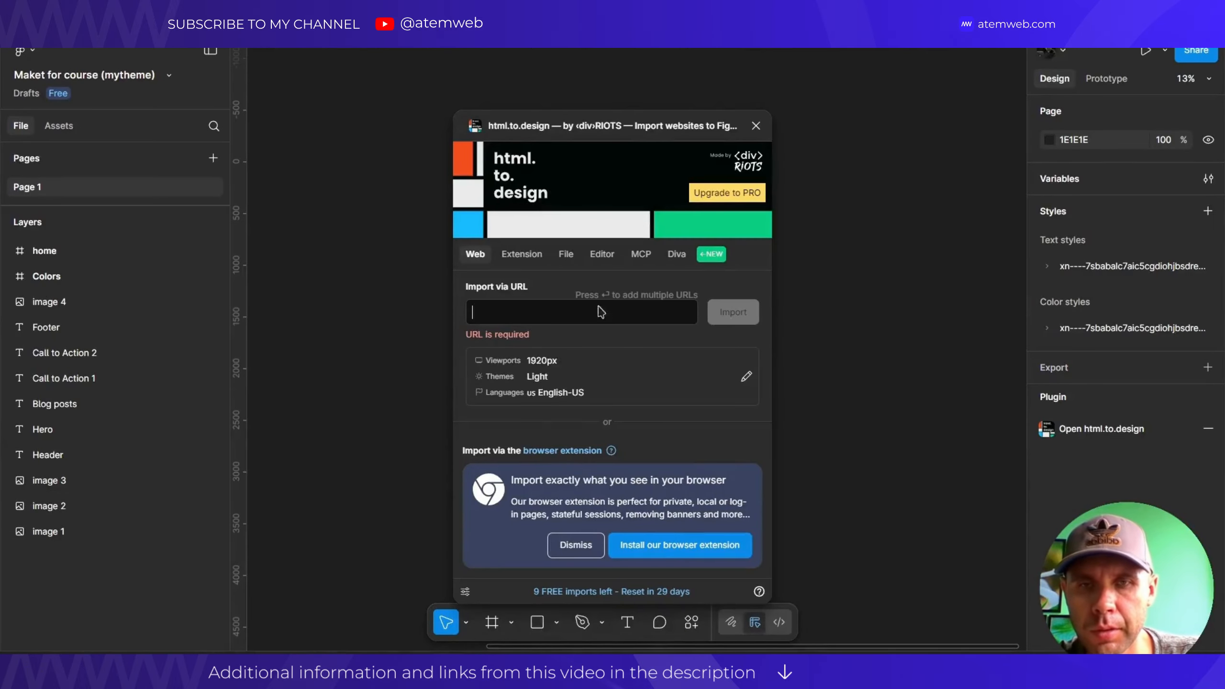
Paste the eclipse.xyz URL into the import field and open the Multi import options.
click(504, 316)
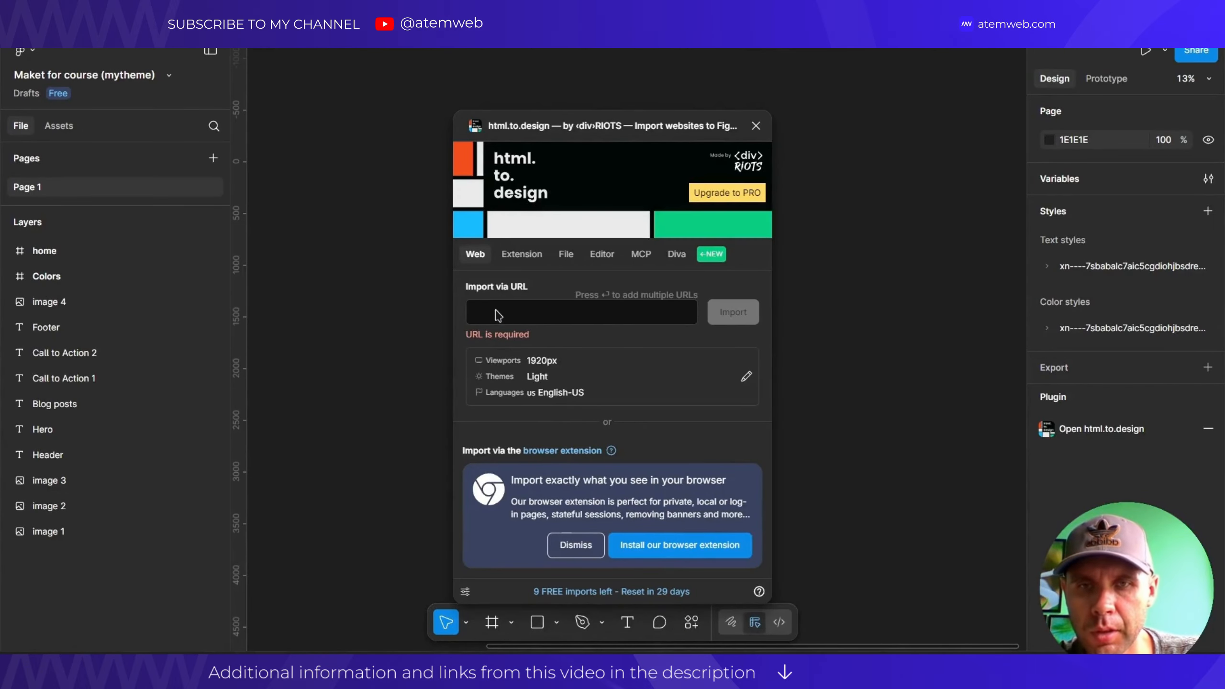
key(ctrl+v)
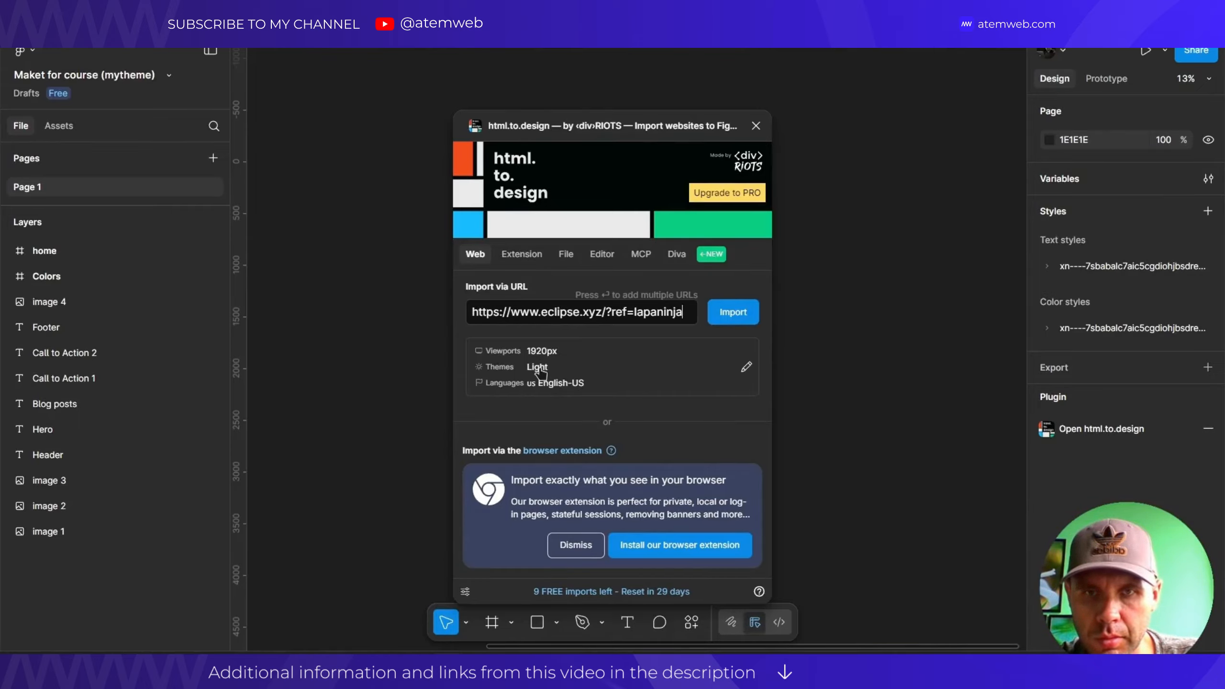
click(746, 369)
click(746, 371)
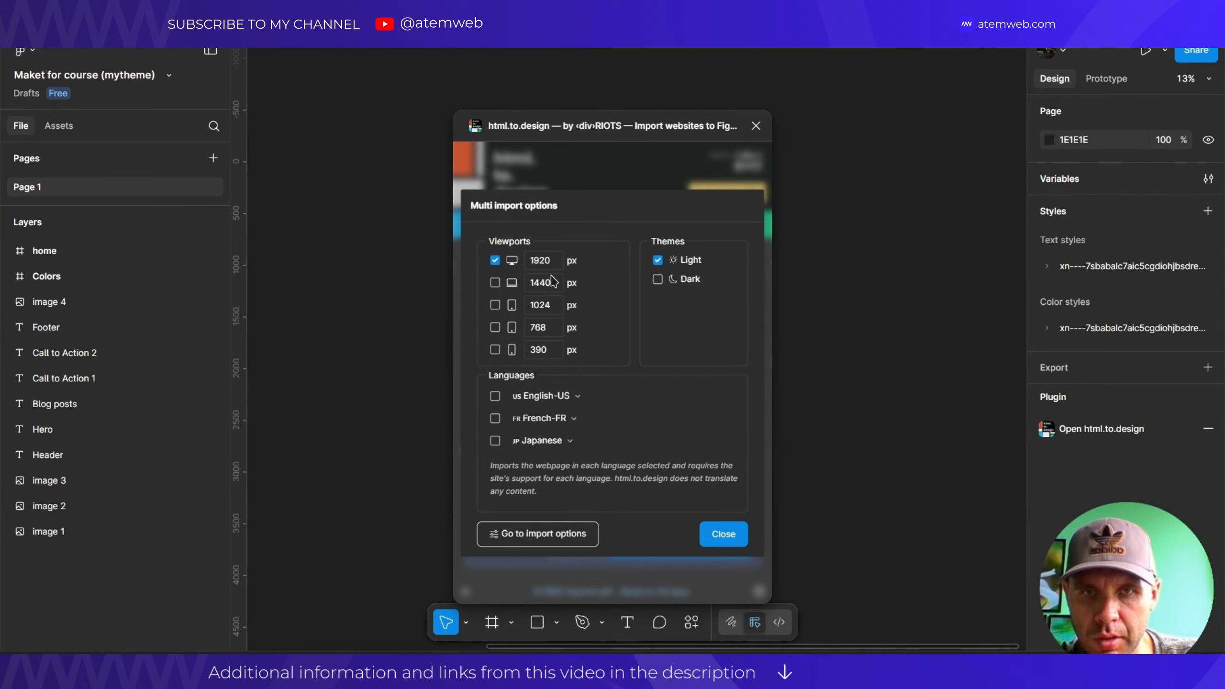
Tick the 1440, 1024, 768 and 390 px viewports alongside 1920 px.
click(495, 304)
click(495, 327)
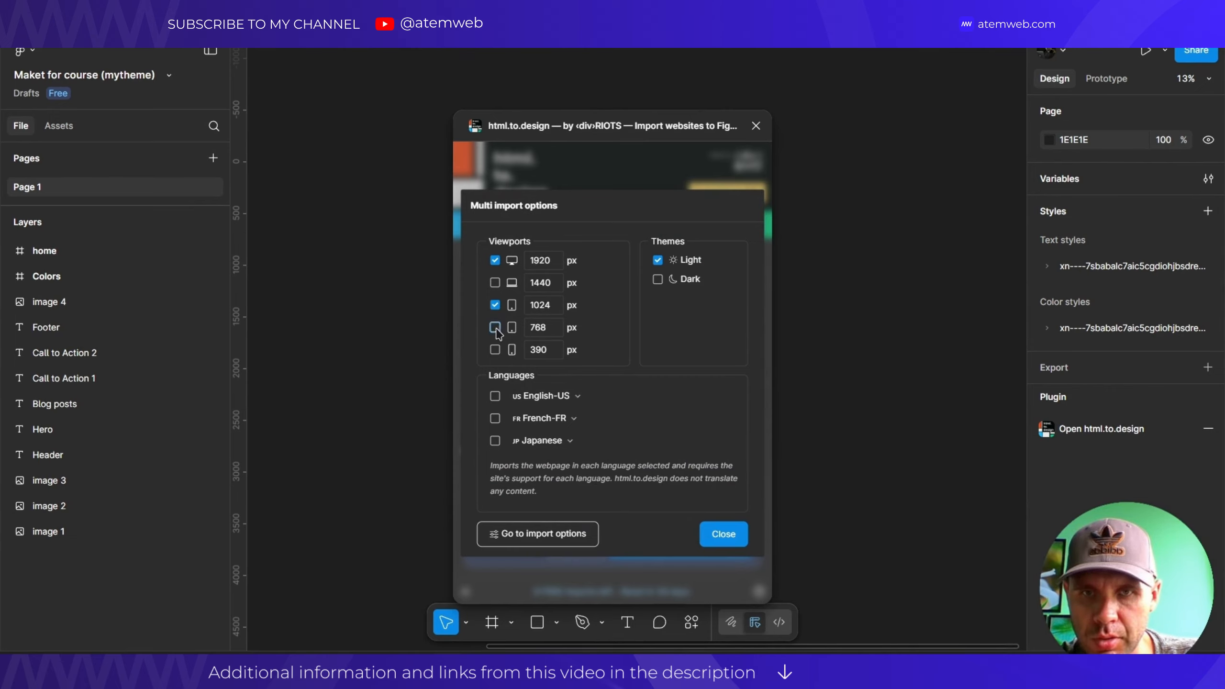
click(494, 350)
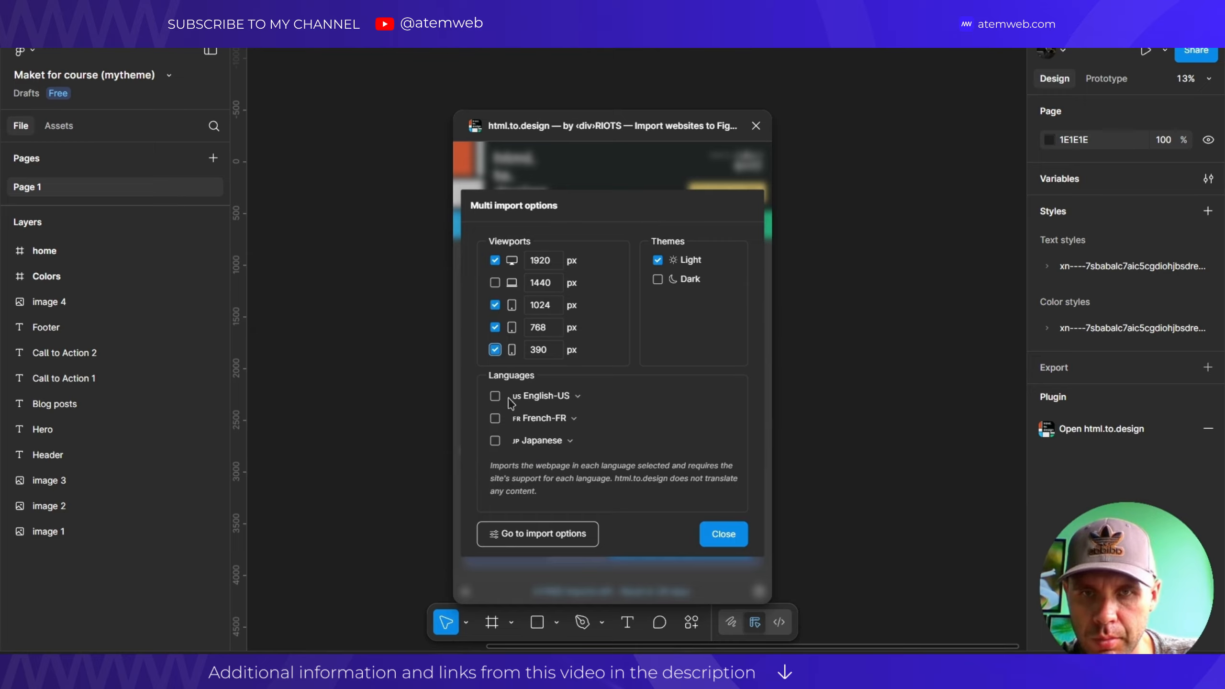
click(495, 284)
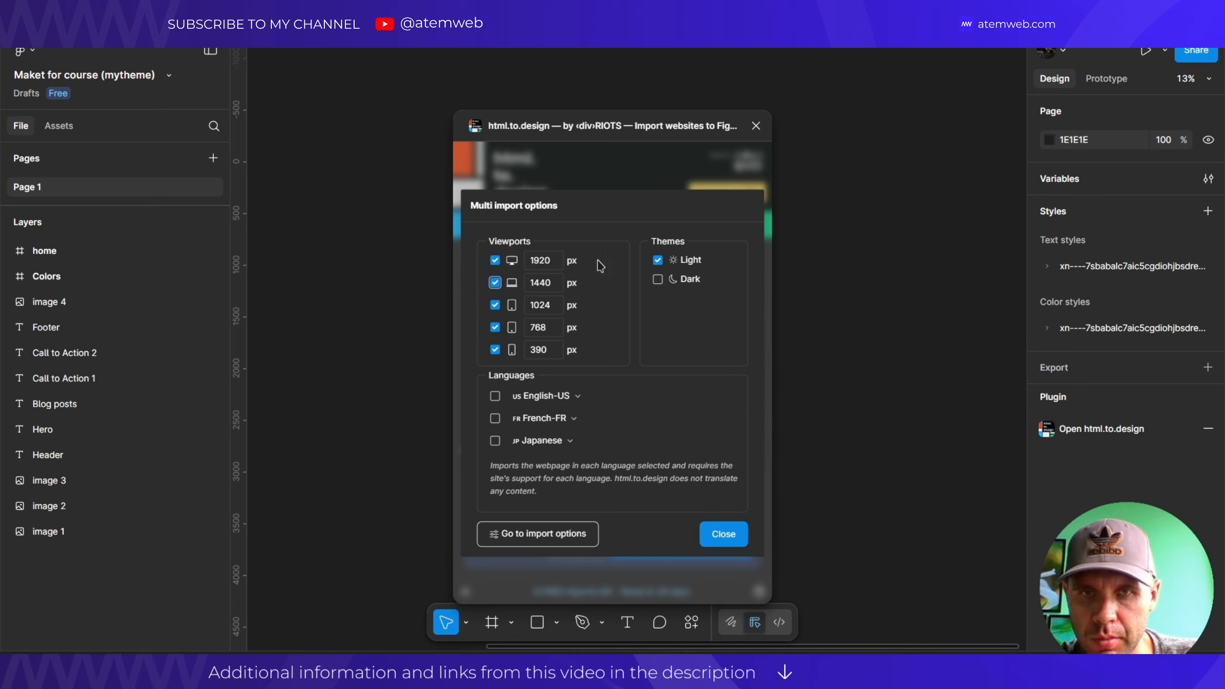
click(494, 283)
click(495, 305)
click(495, 328)
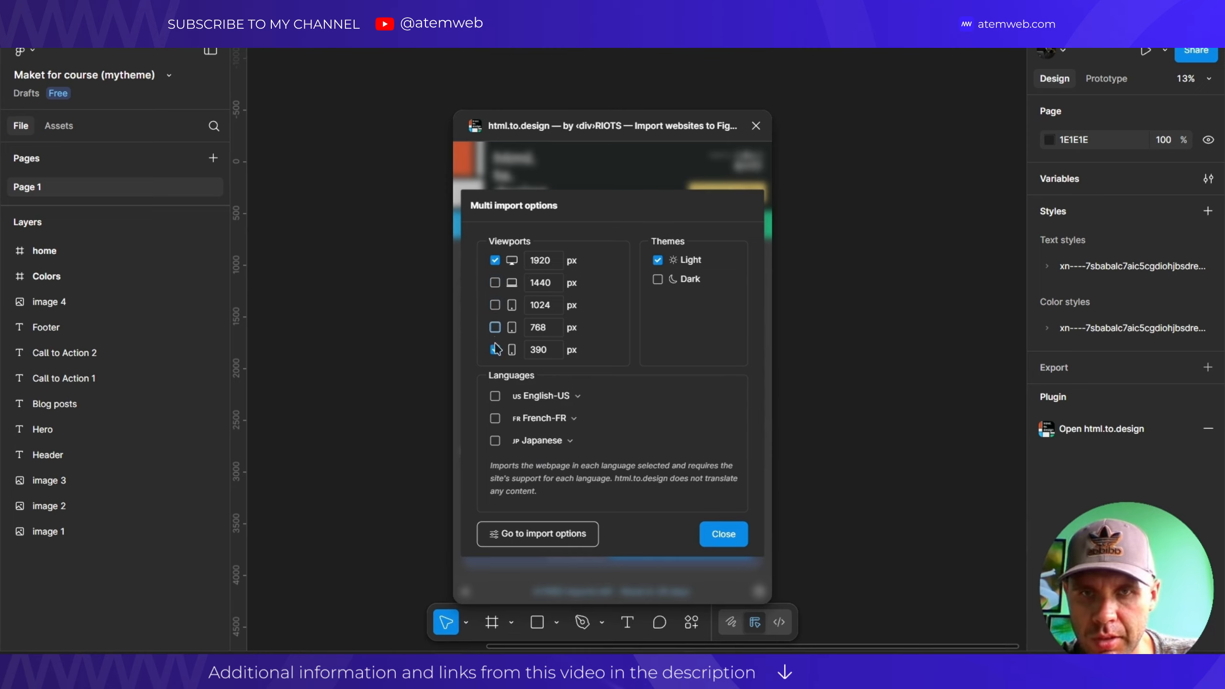
click(494, 350)
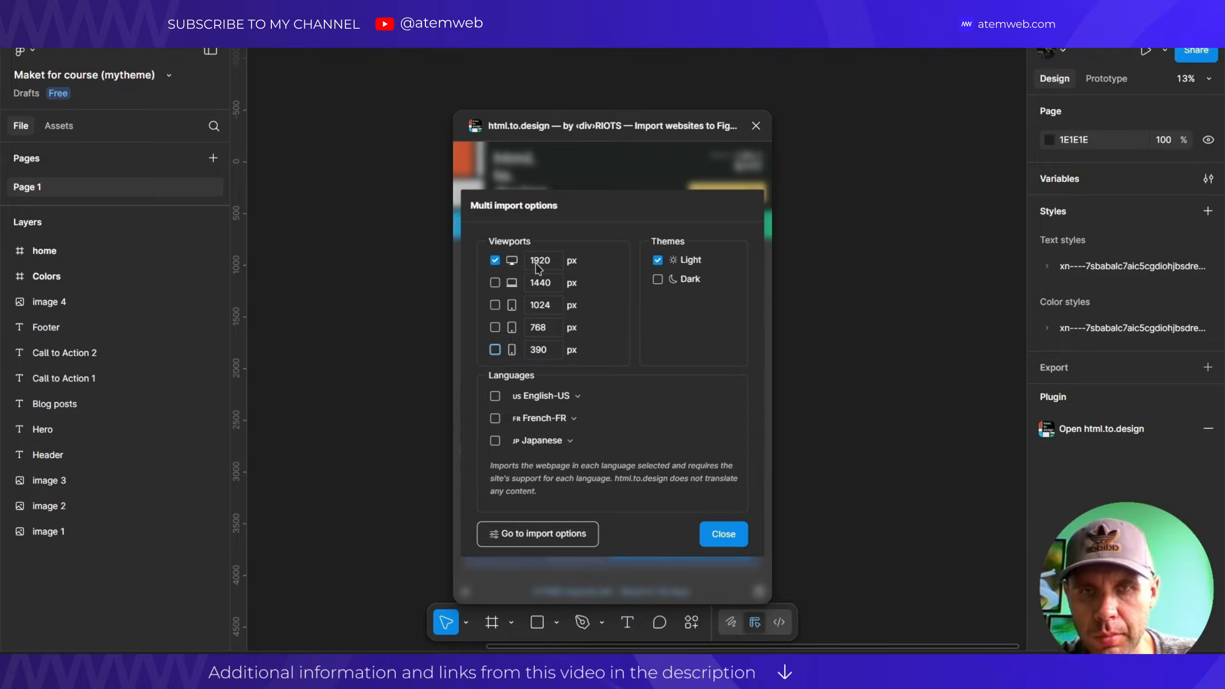
click(495, 283)
click(495, 305)
click(495, 327)
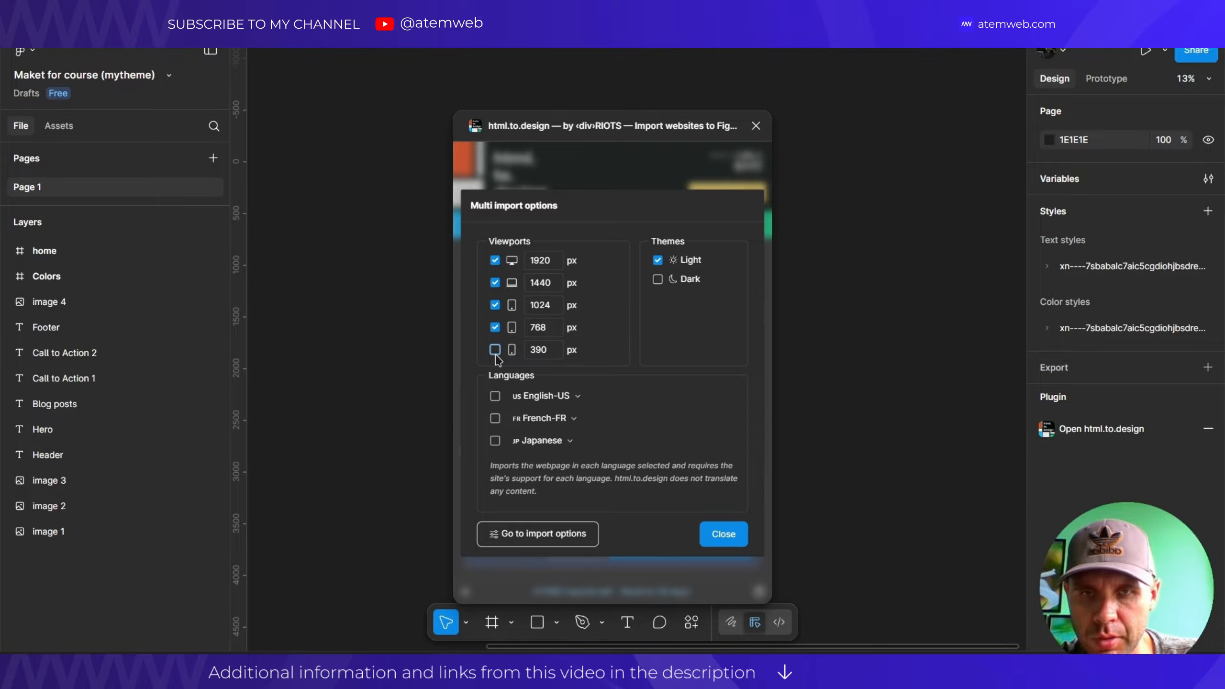
click(495, 350)
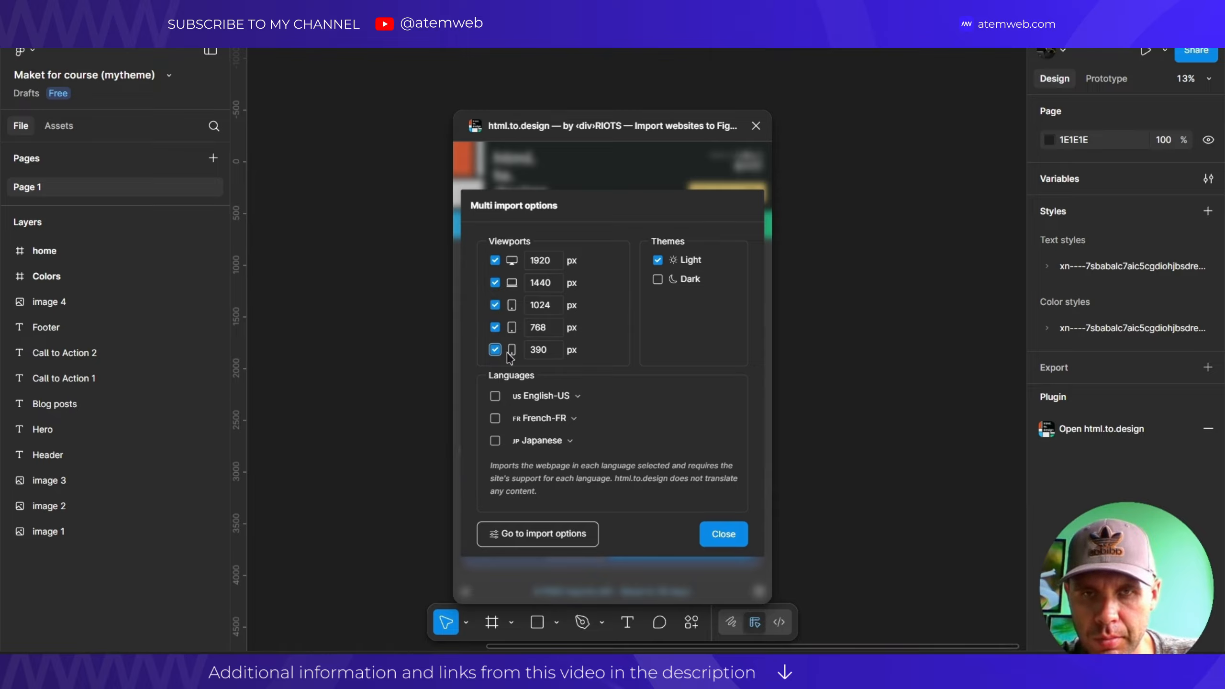
Leave only the Light theme selected and open the English-US language list.
click(658, 280)
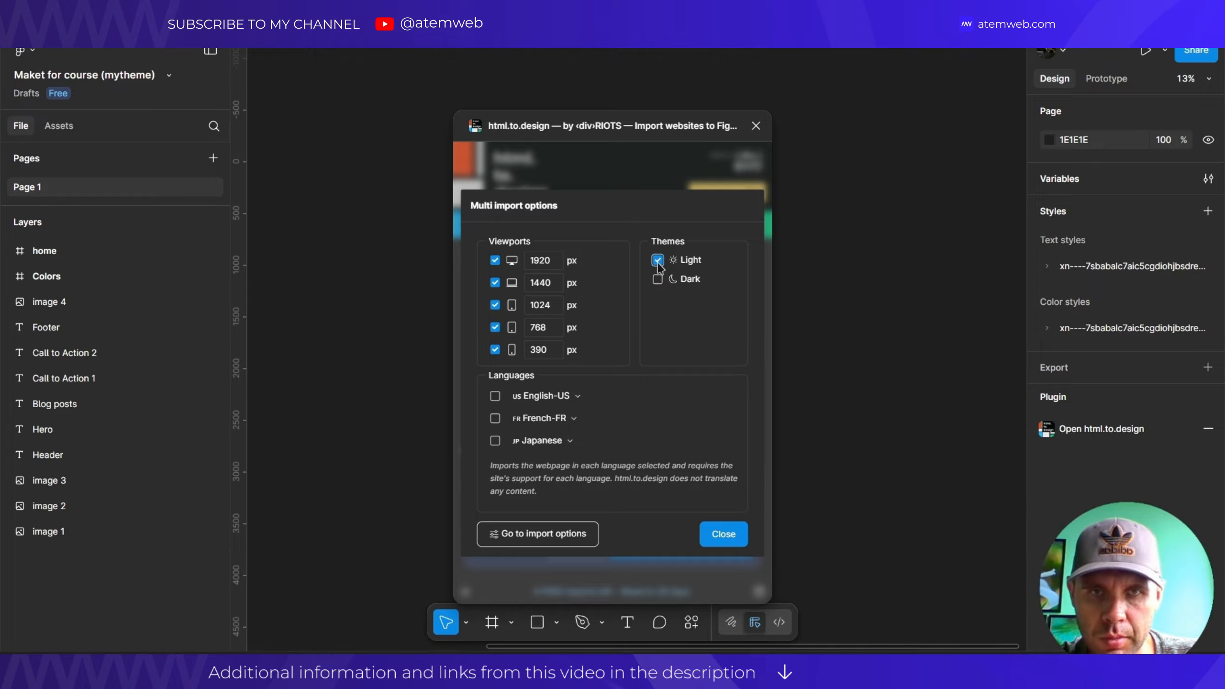
click(658, 281)
click(658, 281)
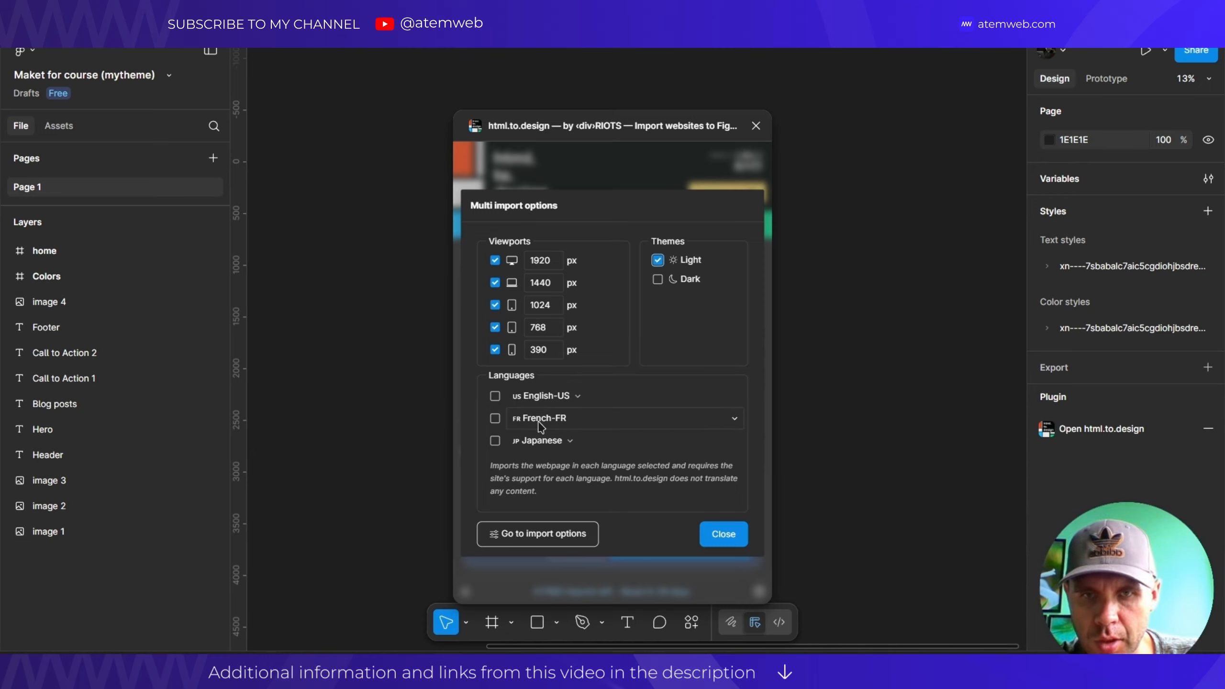
click(577, 400)
scroll(605, 386, down, 6)
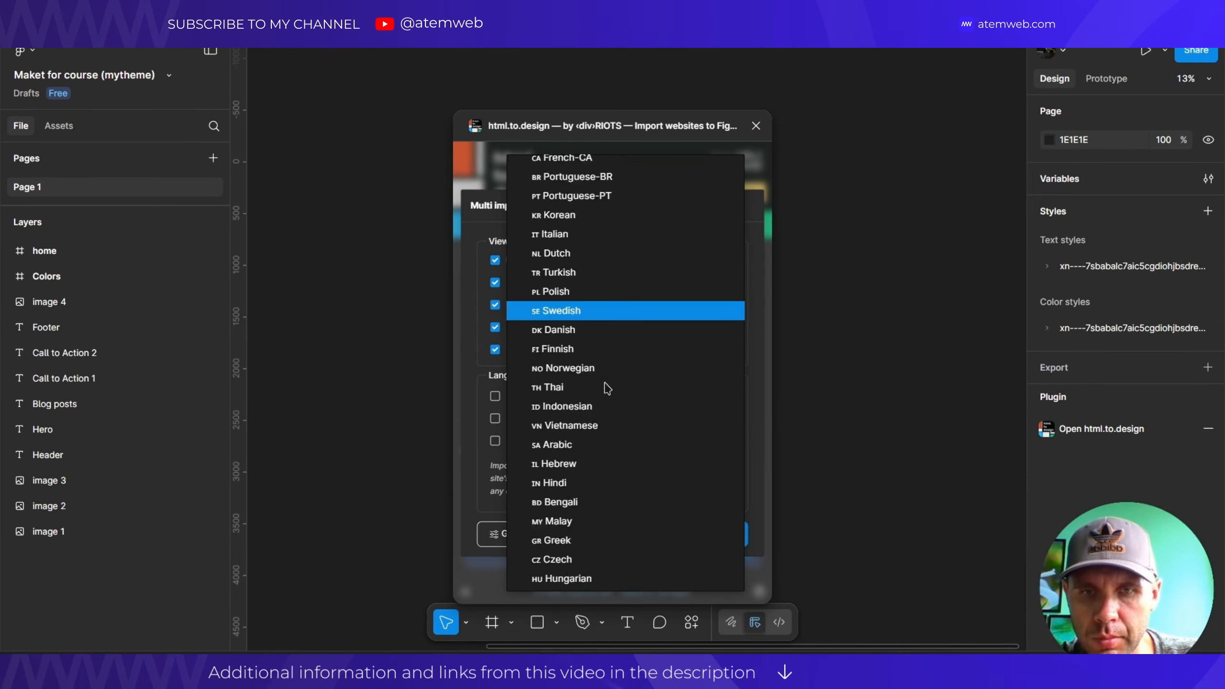
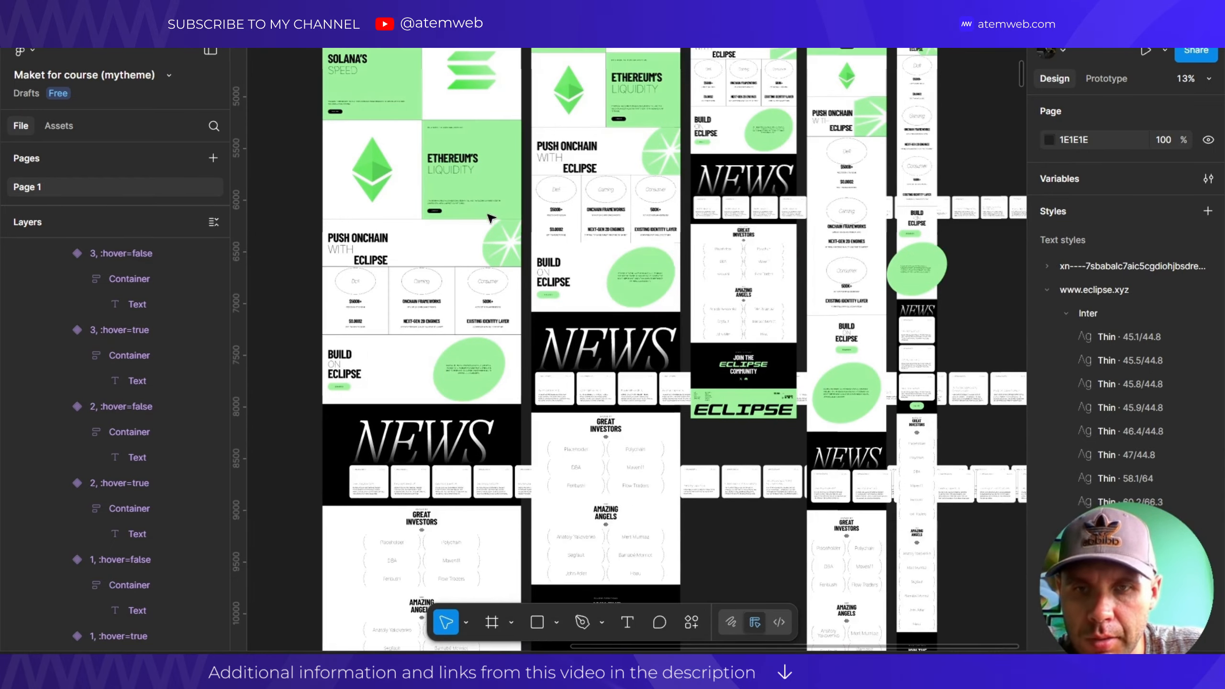
scroll(492, 232, down, 20)
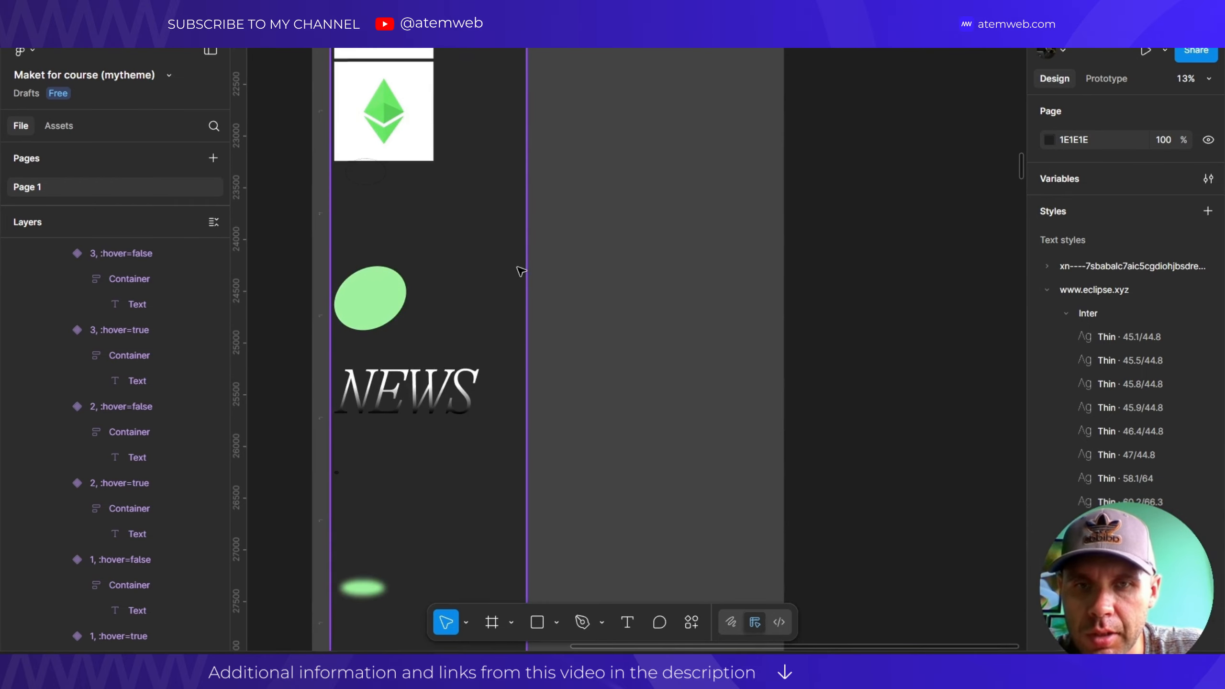
scroll(598, 263, up, 20)
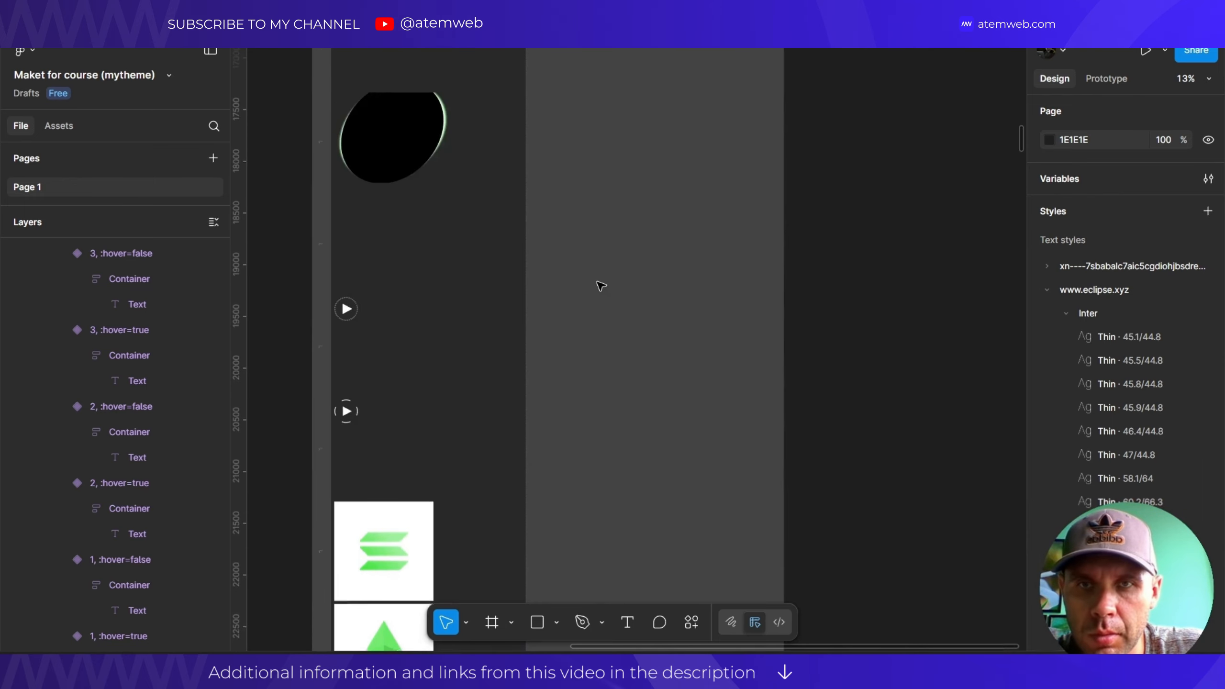
scroll(591, 262, up, 5)
scroll(506, 211, down, 6)
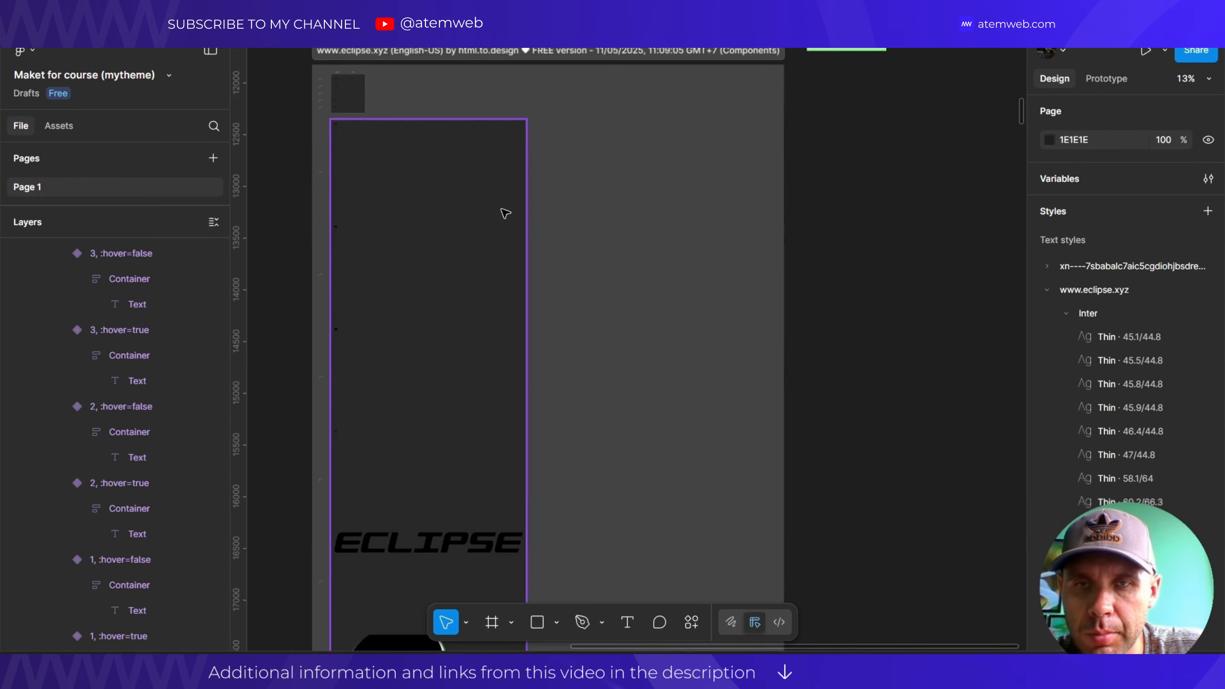
scroll(511, 250, down, 10)
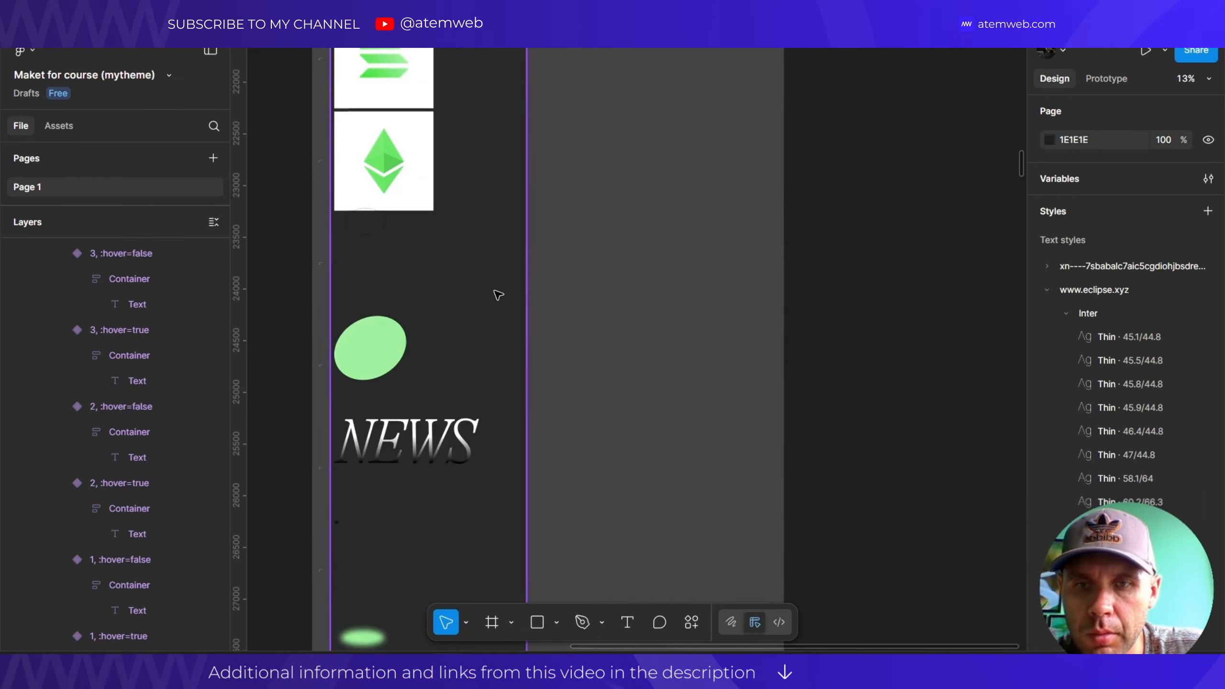
scroll(497, 293, down, 5)
scroll(486, 278, up, 5)
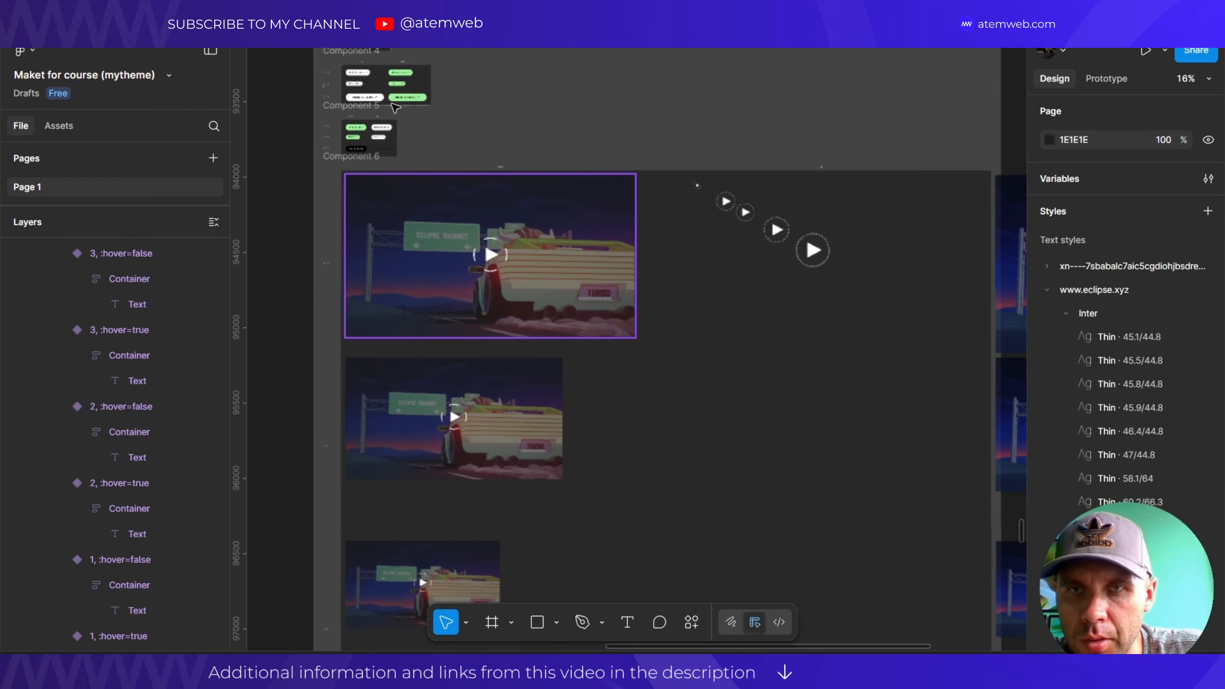
Inspect the green hover button's label and the hover variant of Component 4.
scroll(340, 65, up, 6)
scroll(426, 177, up, 8)
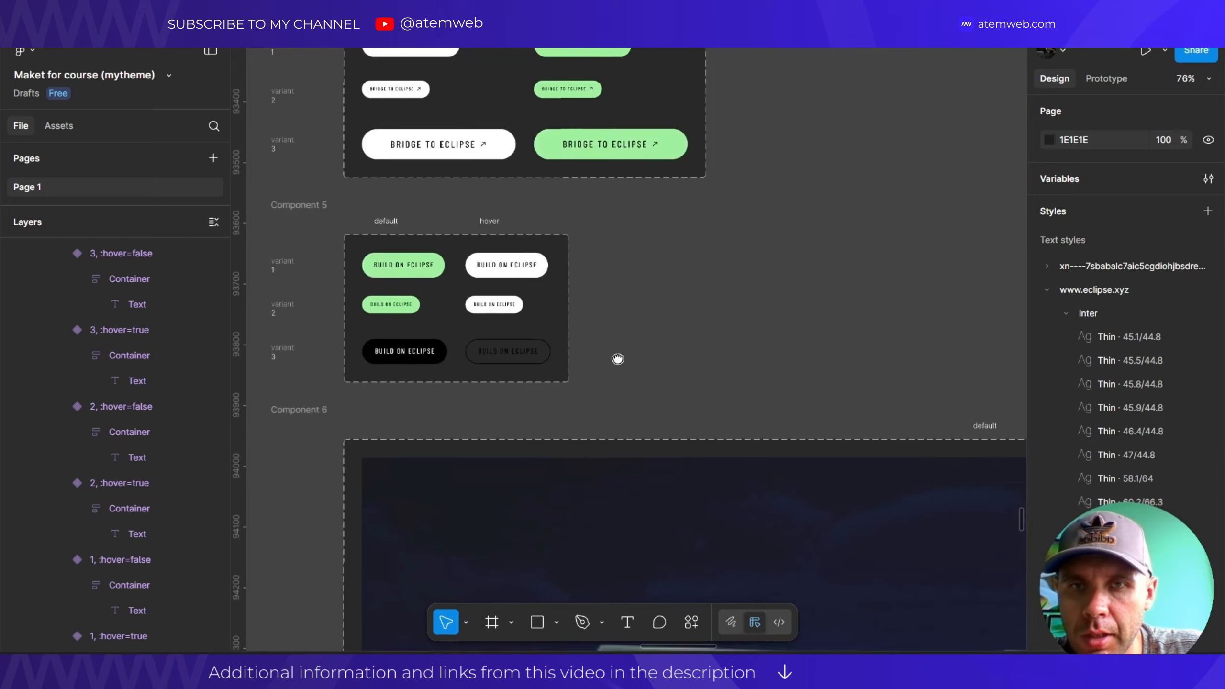
scroll(436, 125, down, 3)
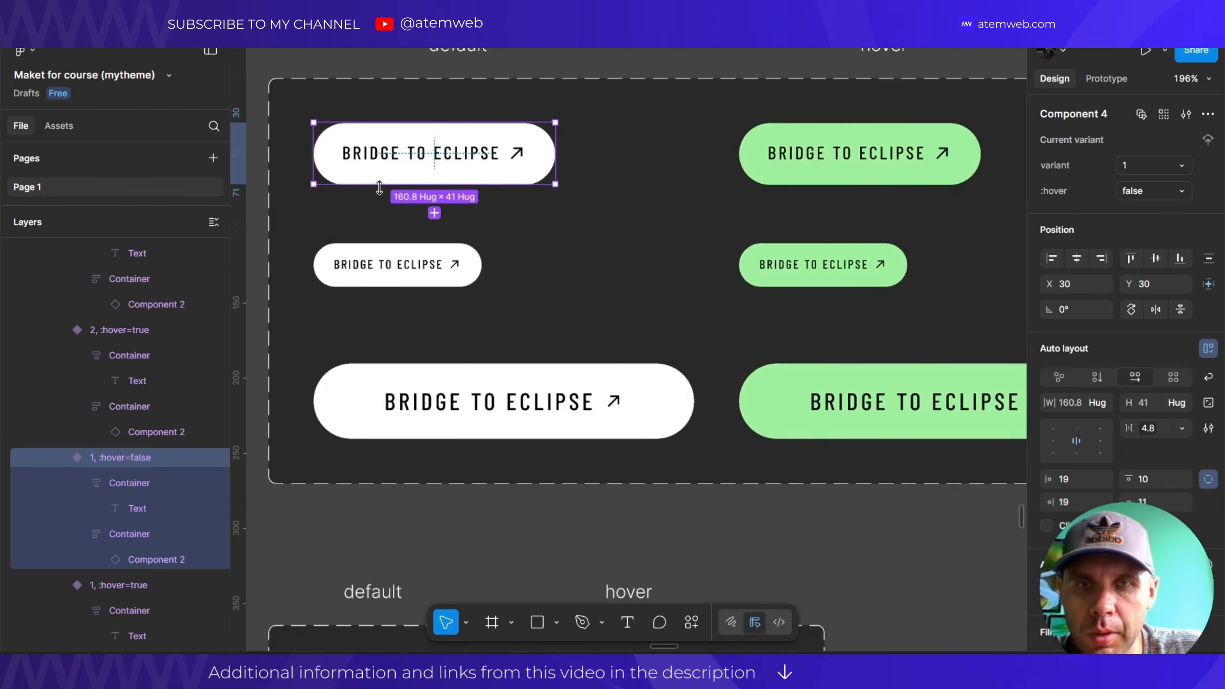
scroll(378, 187, down, 3)
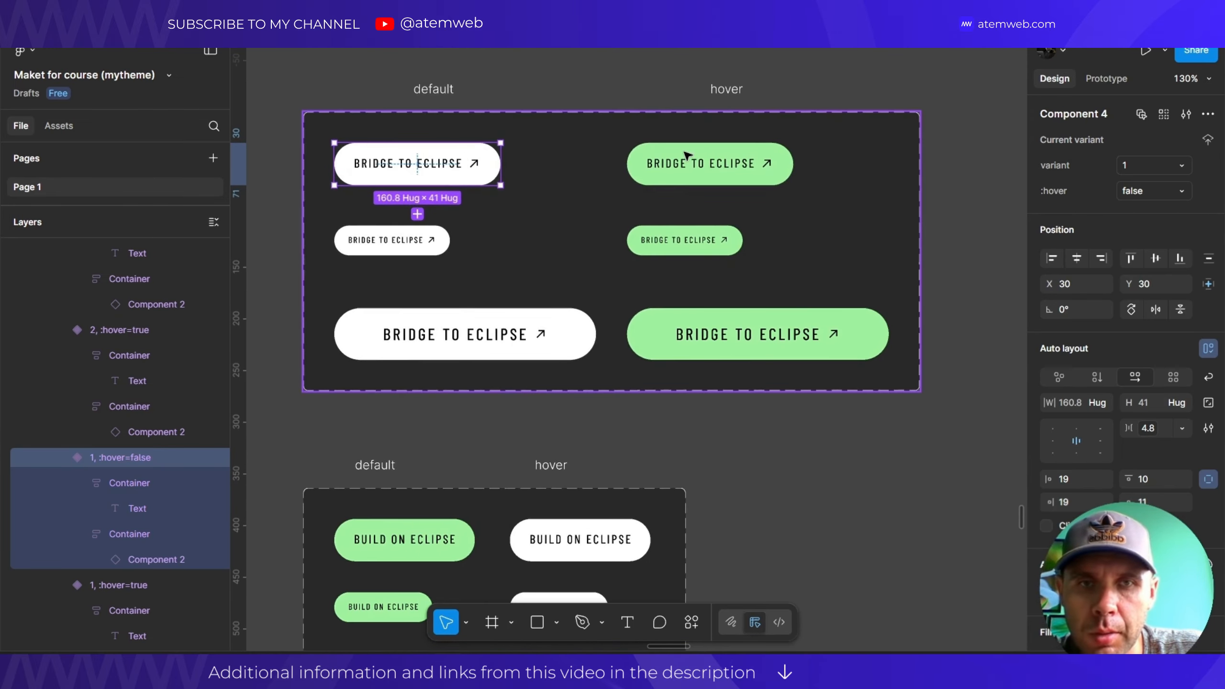
click(706, 175)
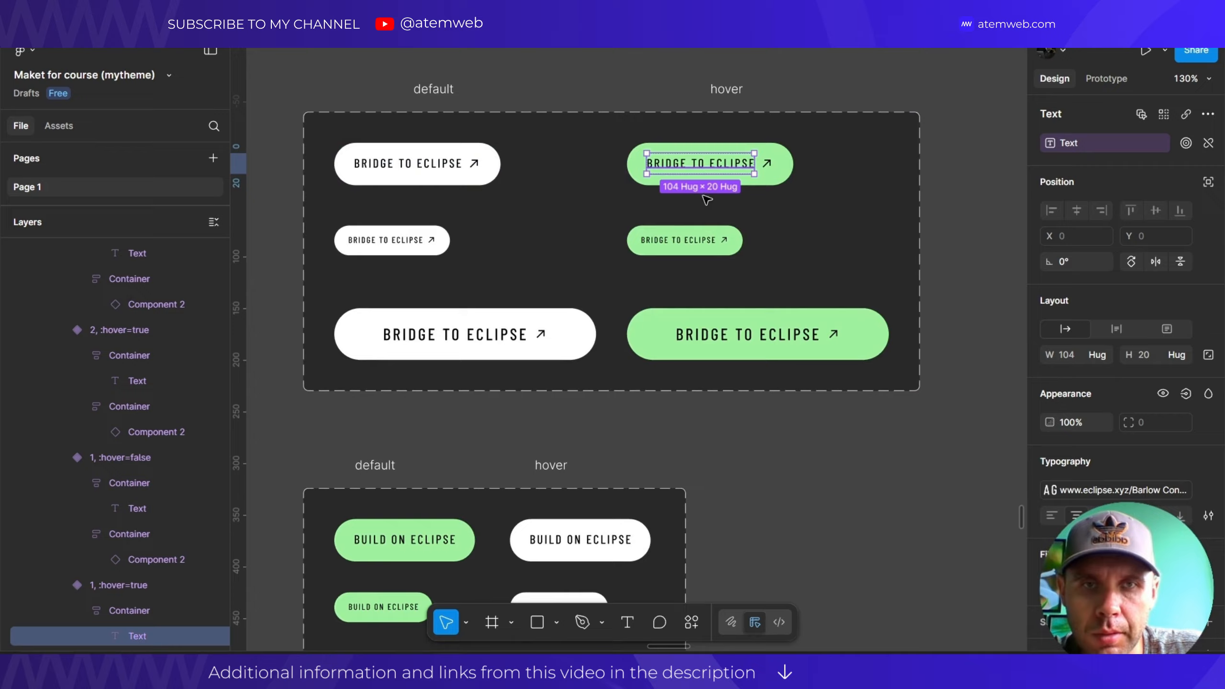
click(793, 179)
Apply the font family/Font 1 text style to the large BRIDGE TO ECLIPSE label.
scroll(448, 284, down, 5)
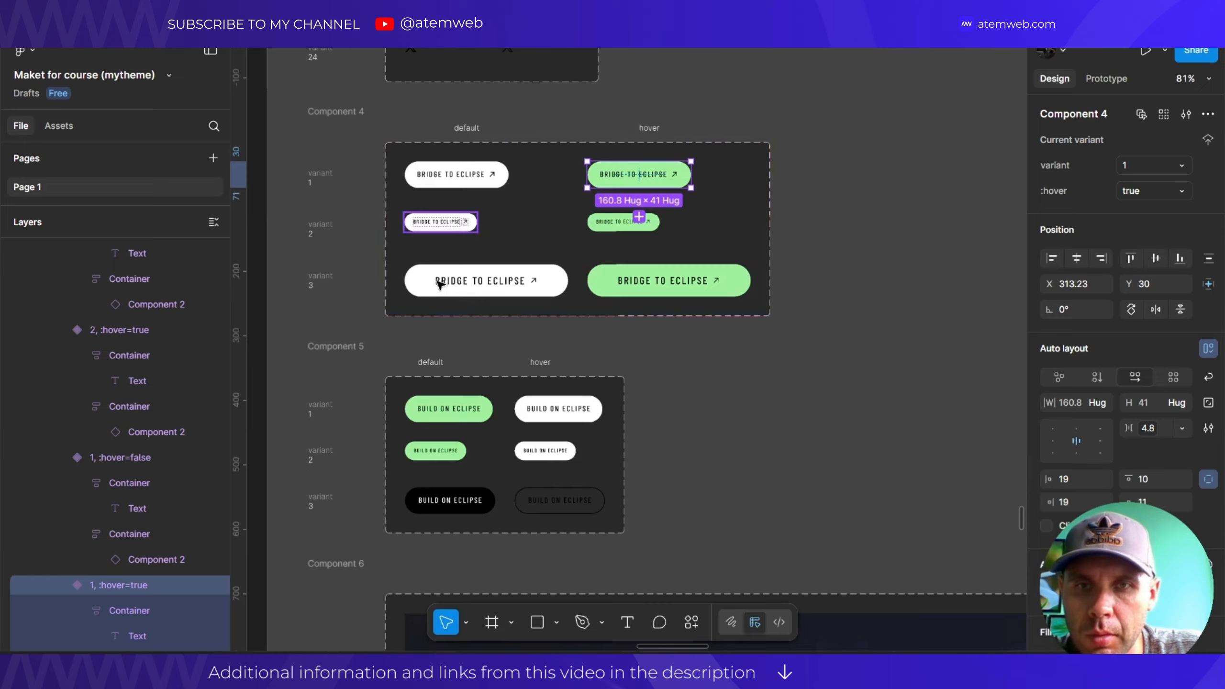
scroll(462, 282, up, 5)
scroll(462, 283, up, 3)
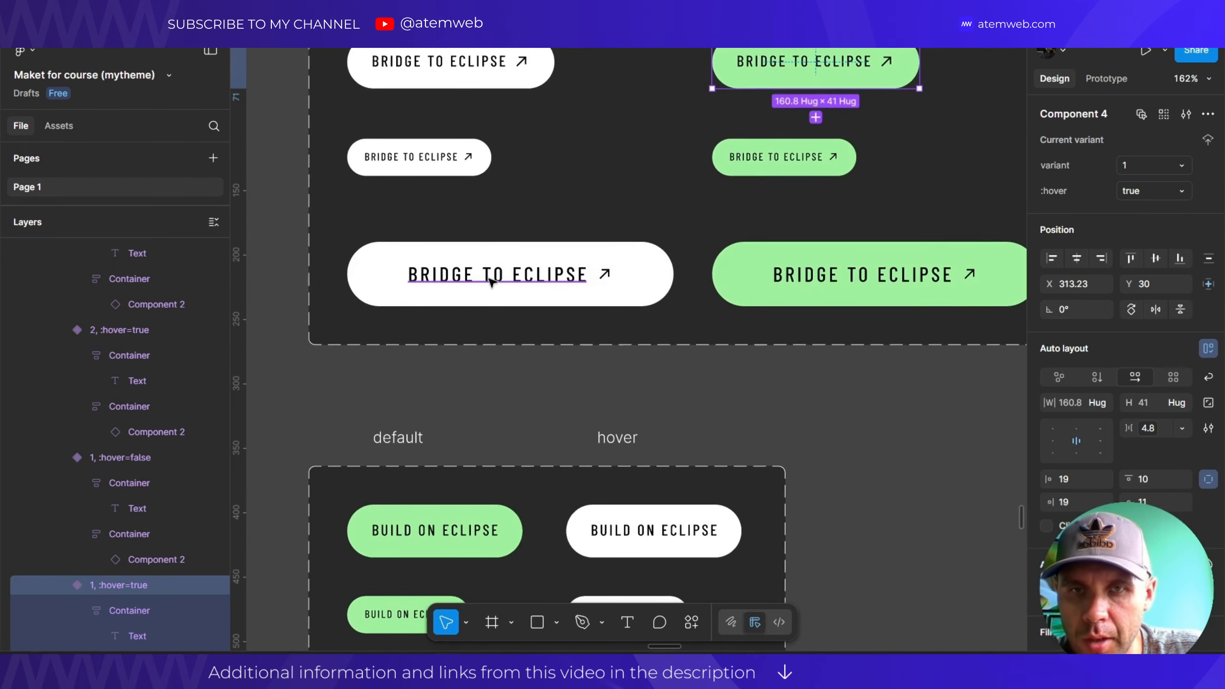
click(489, 281)
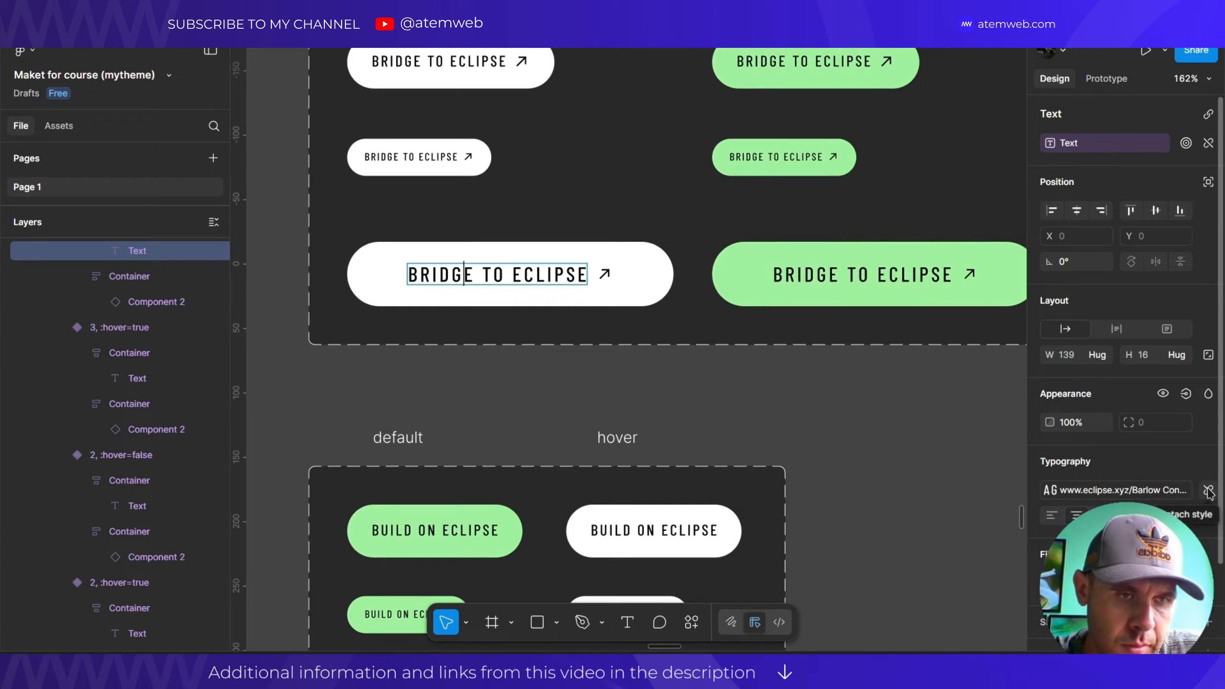
click(1125, 491)
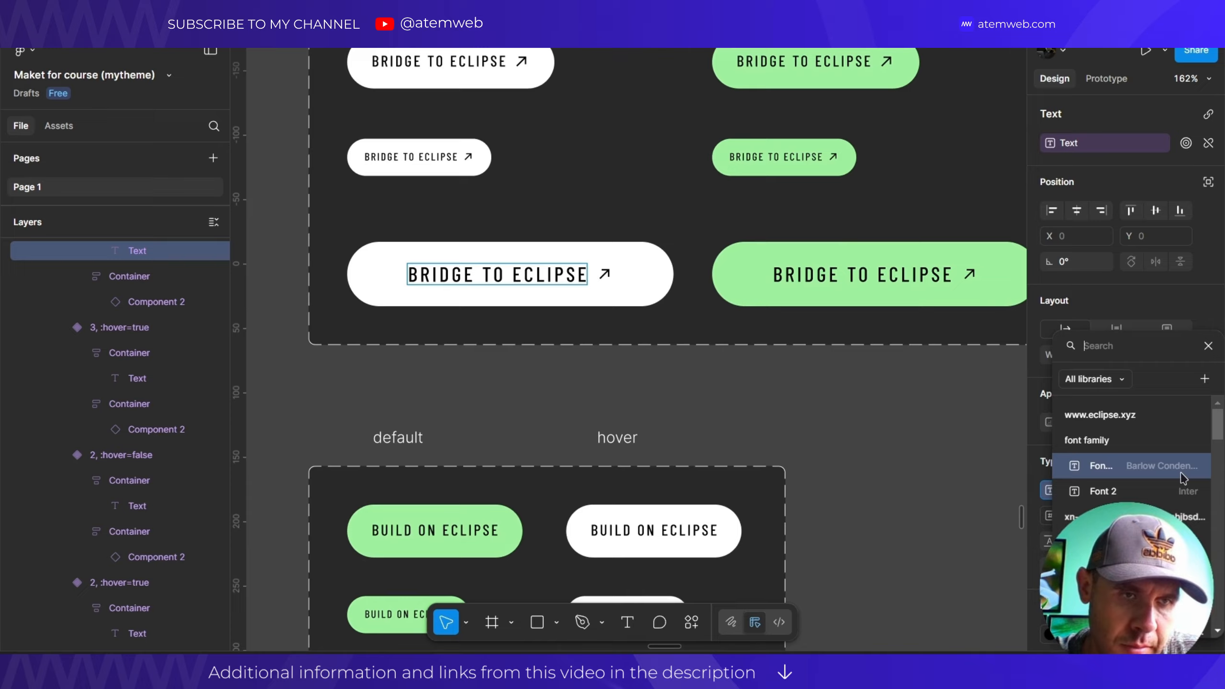
click(589, 367)
scroll(396, 289, down, 3)
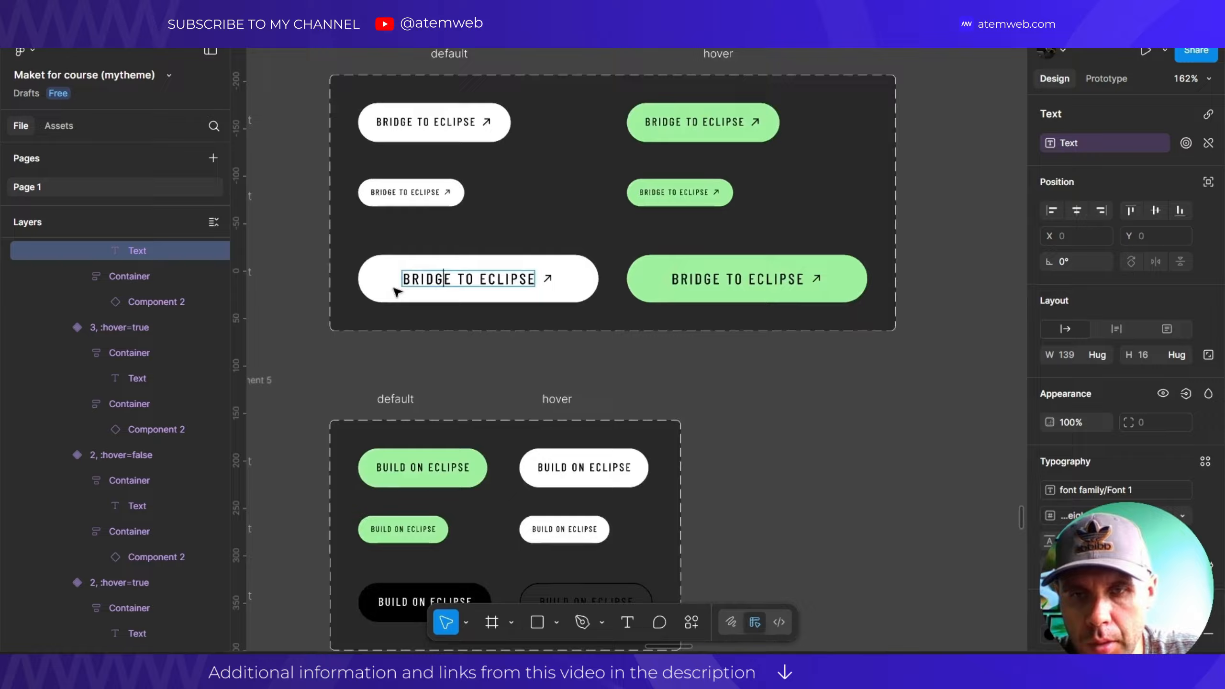
scroll(437, 362, down, 10)
scroll(424, 253, down, 5)
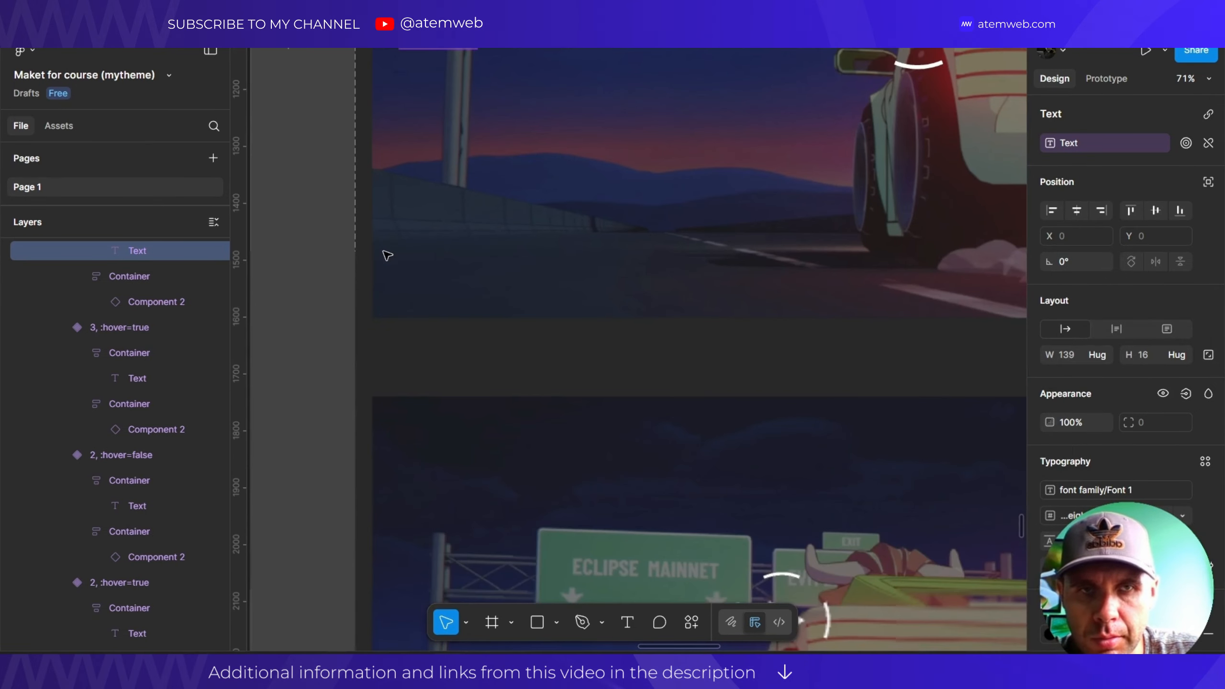
scroll(402, 249, down, 8)
scroll(430, 249, down, 2)
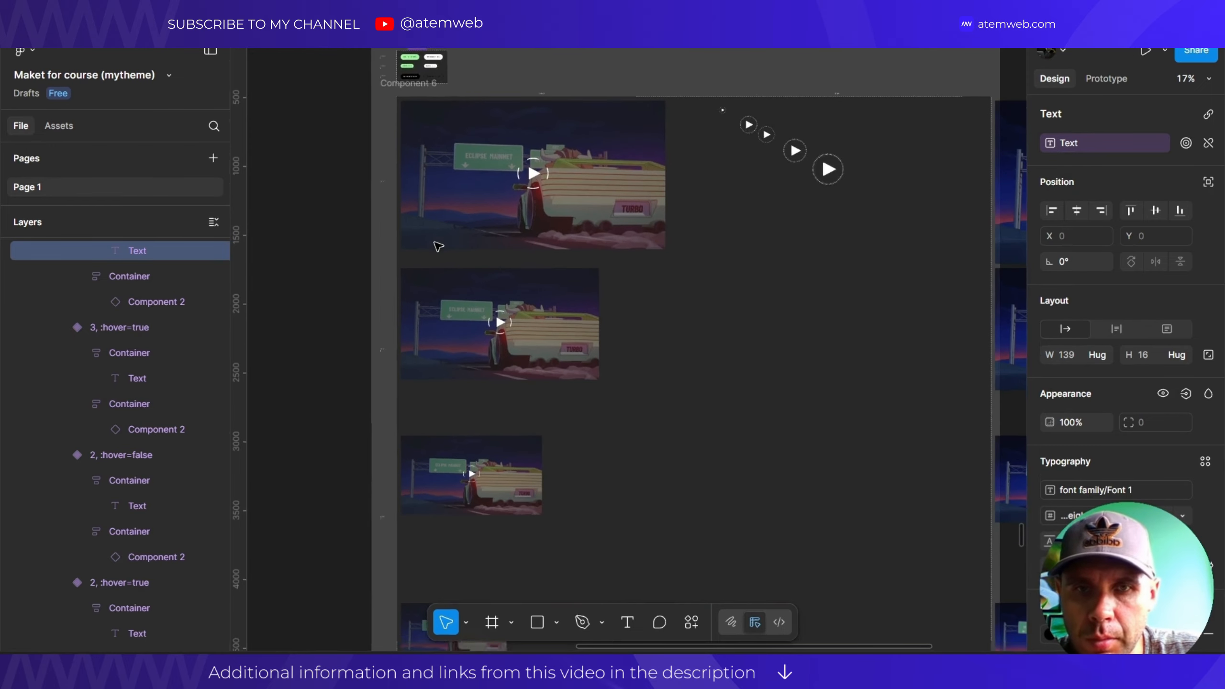
scroll(496, 314, down, 15)
scroll(444, 239, down, 15)
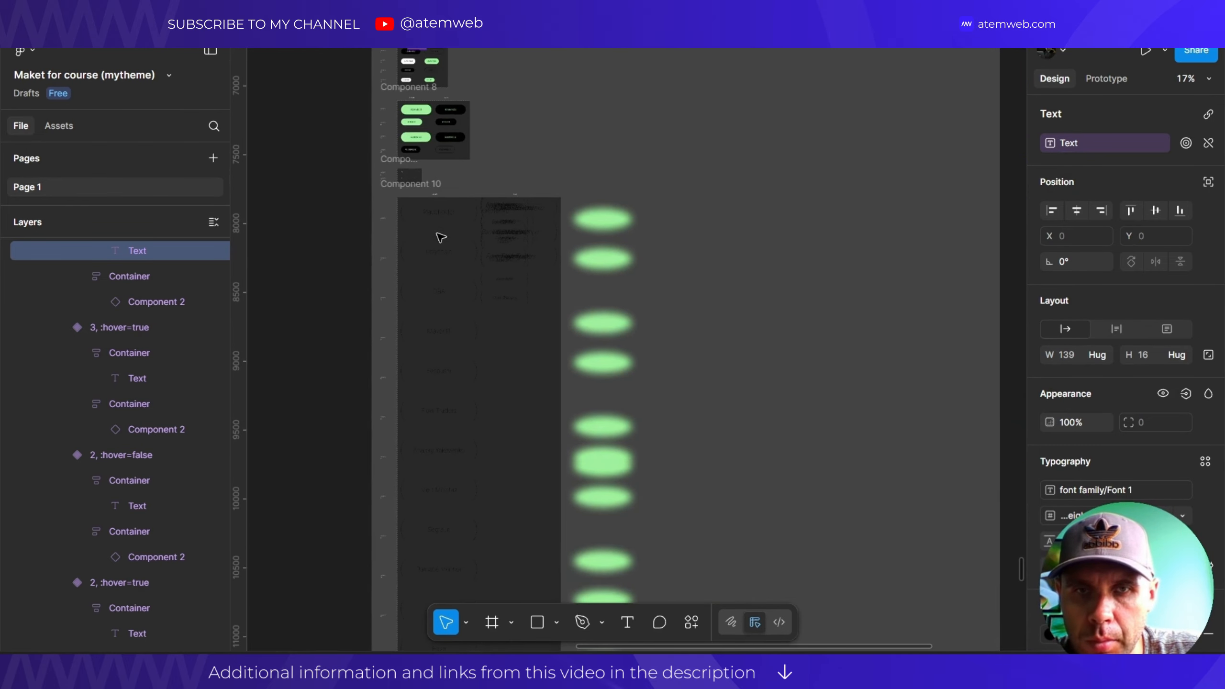
scroll(445, 250, down, 5)
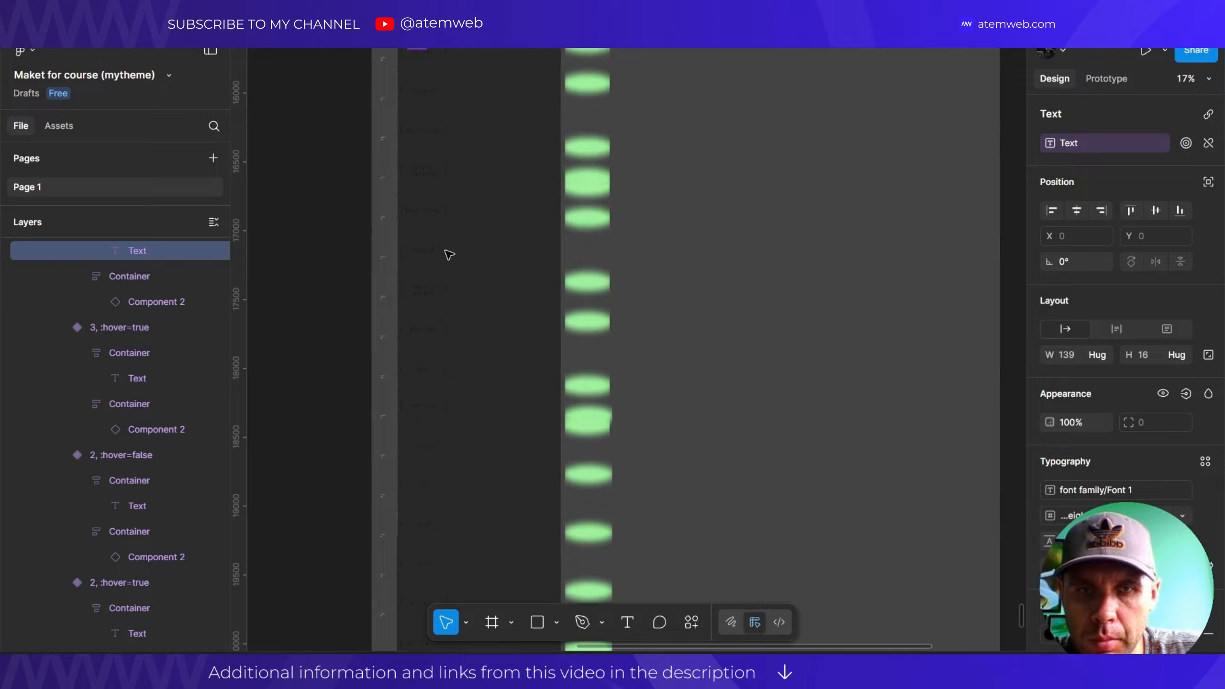
scroll(445, 248, down, 5)
scroll(425, 377, up, 15)
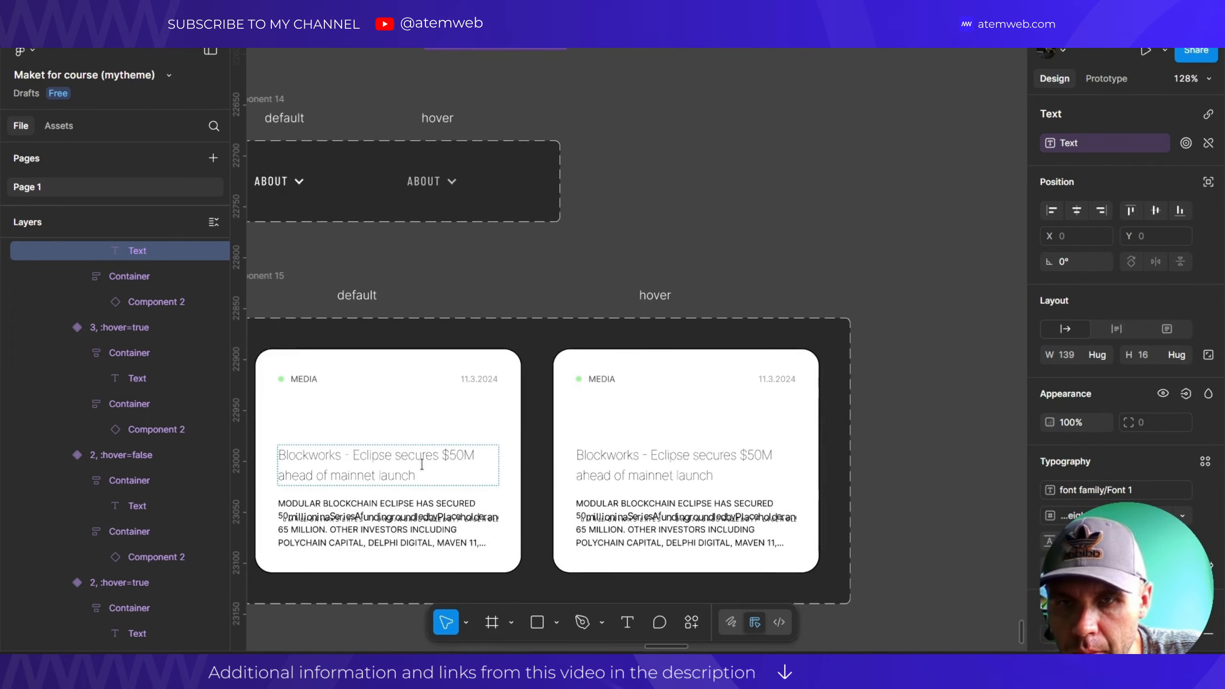
scroll(425, 453, down, 10)
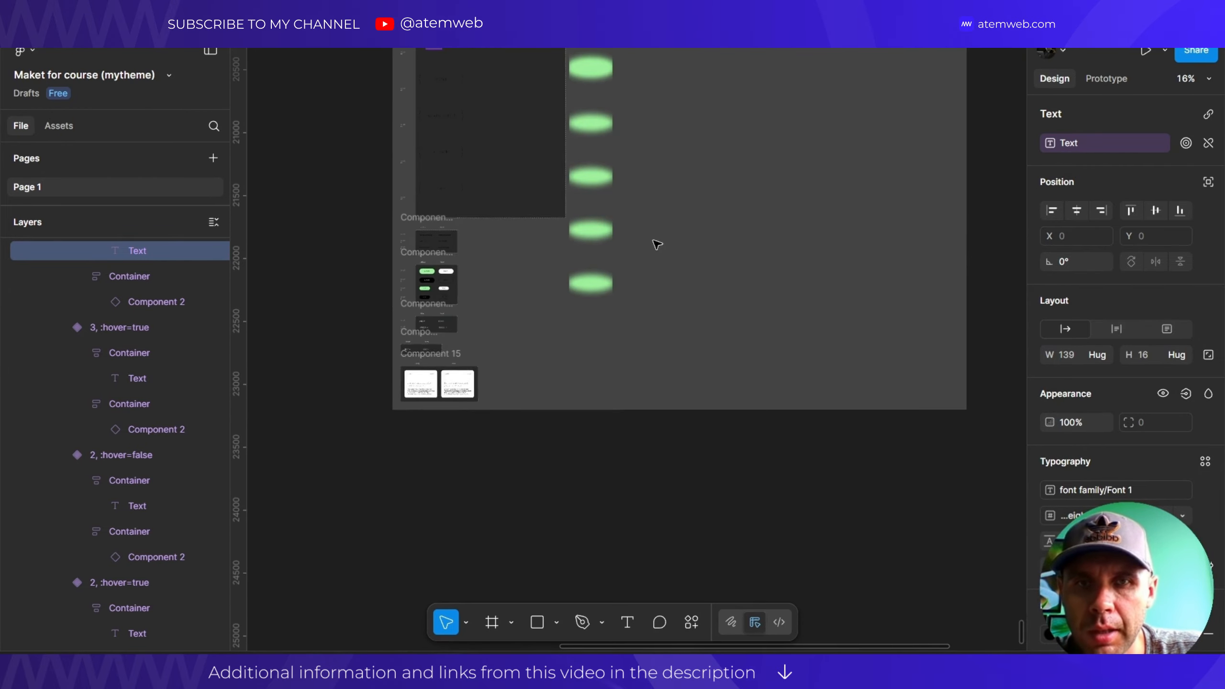
scroll(661, 299, down, 5)
scroll(657, 408, up, 10)
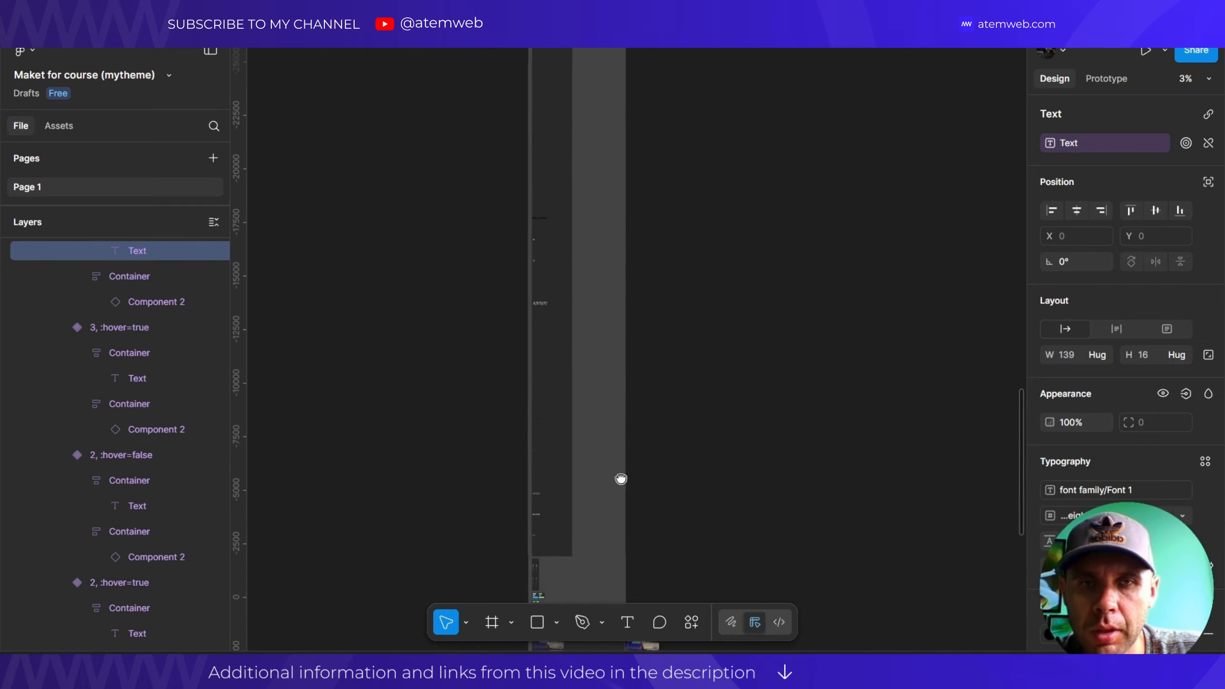
scroll(624, 294, up, 10)
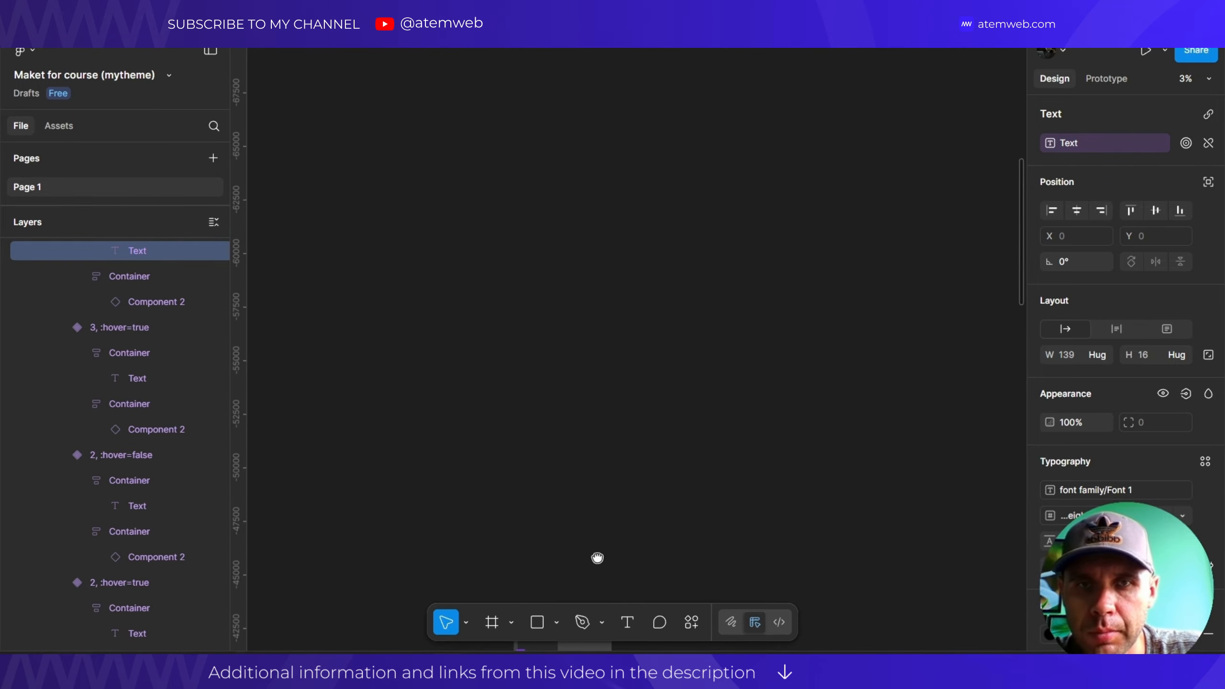
scroll(606, 232, up, 10)
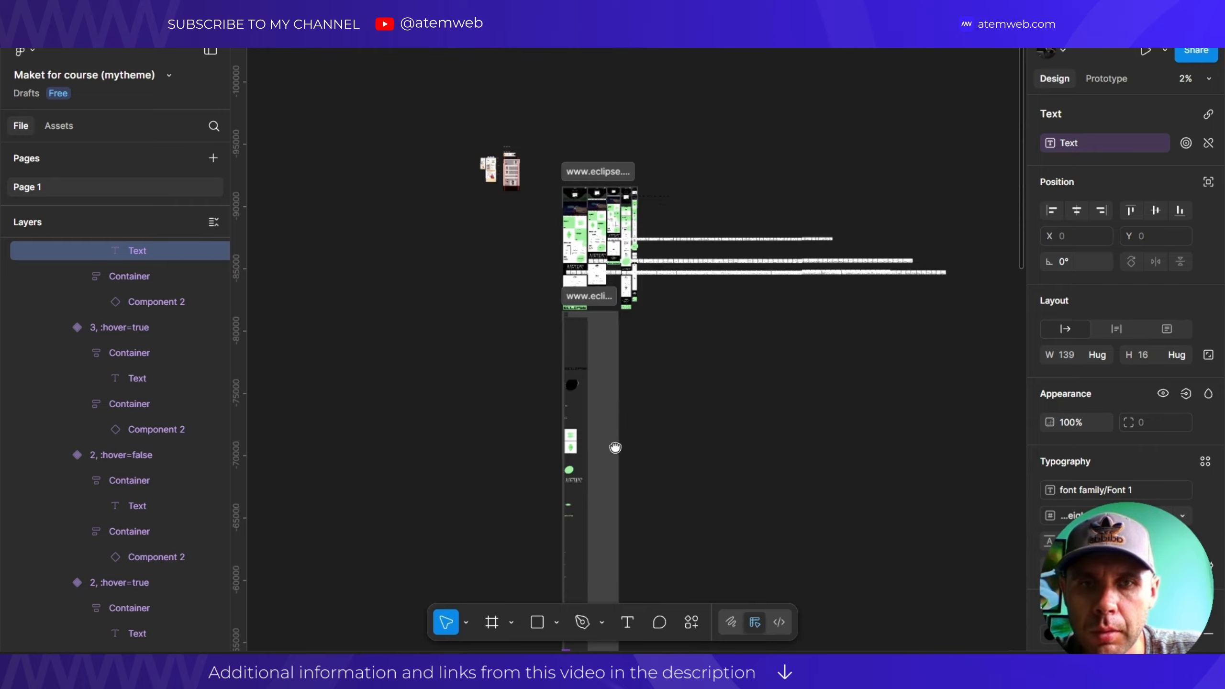
scroll(580, 220, up, 10)
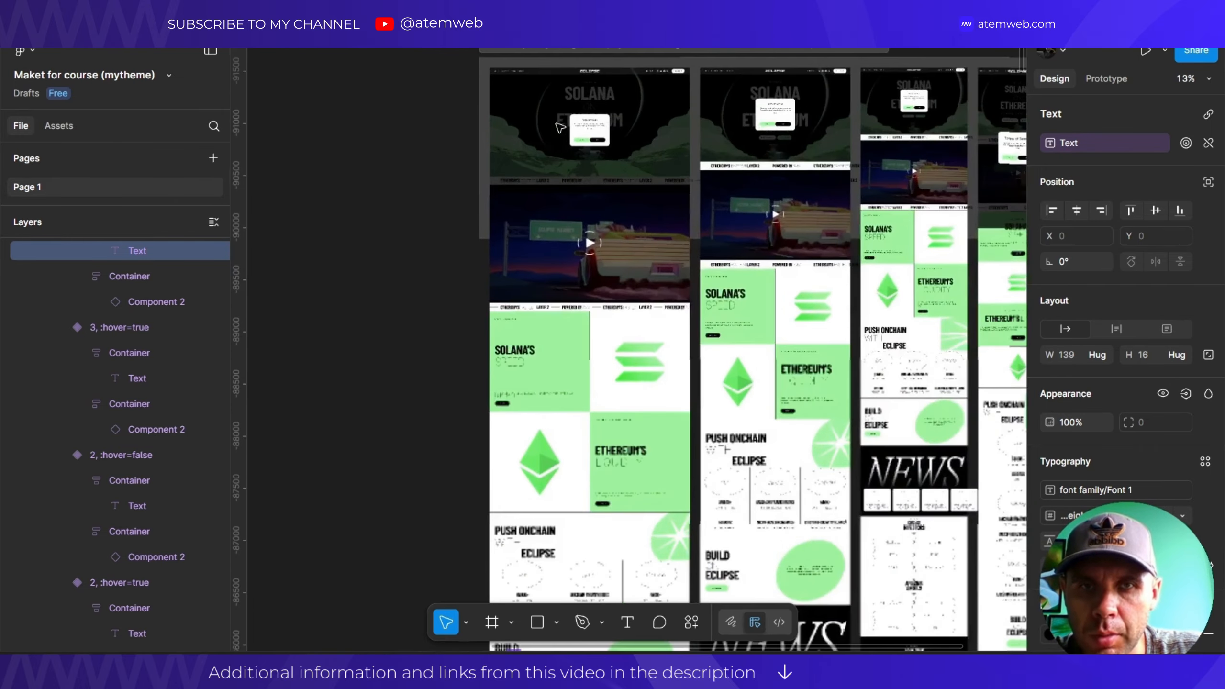
Pan over the 1920w light frame and hide its dark overlay and Terms of Service popup.
scroll(564, 88, up, 5)
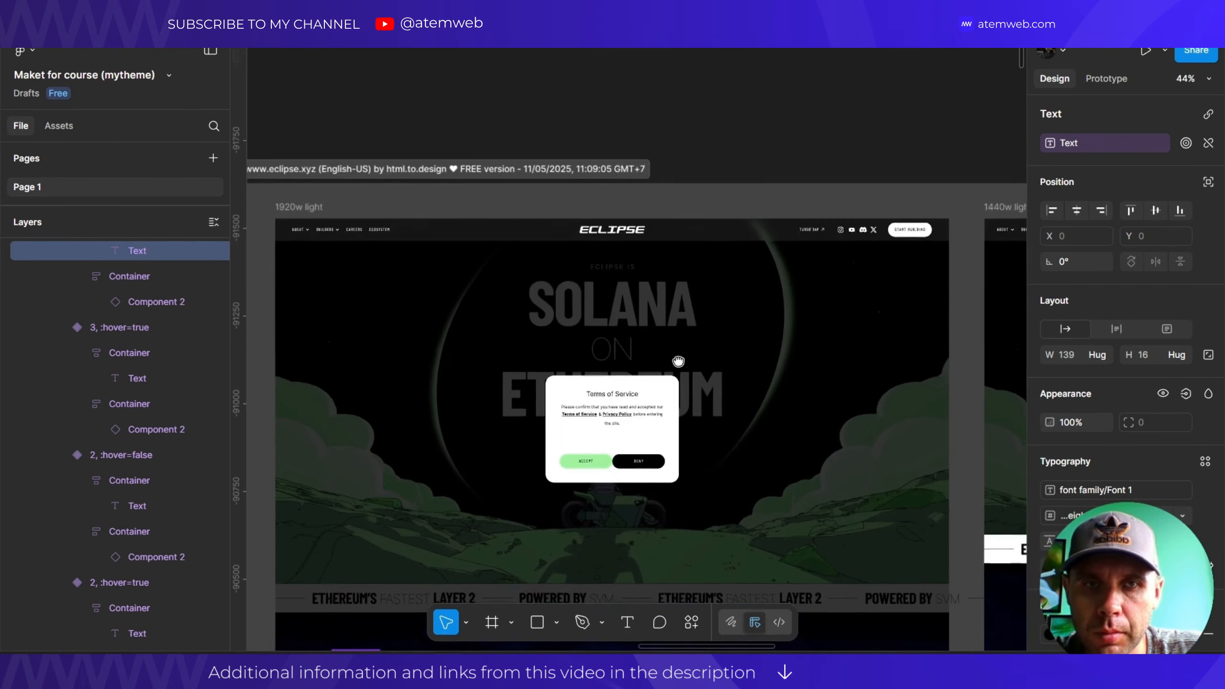
scroll(651, 240, up, 3)
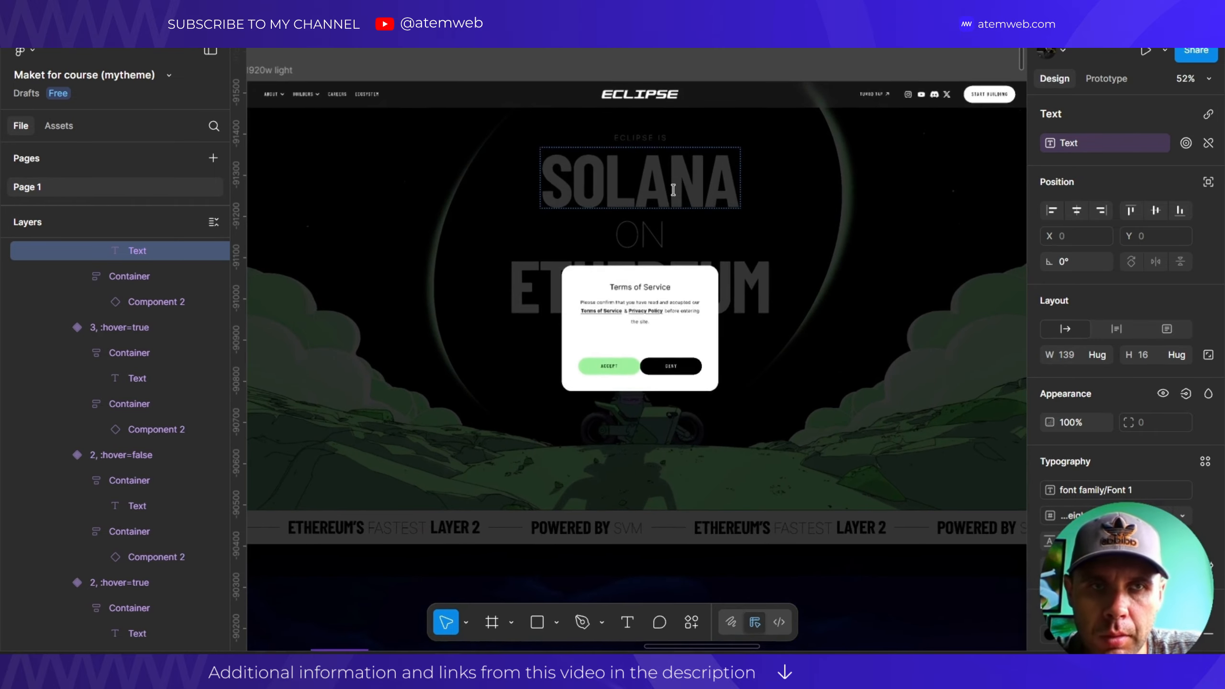
scroll(580, 238, up, 5)
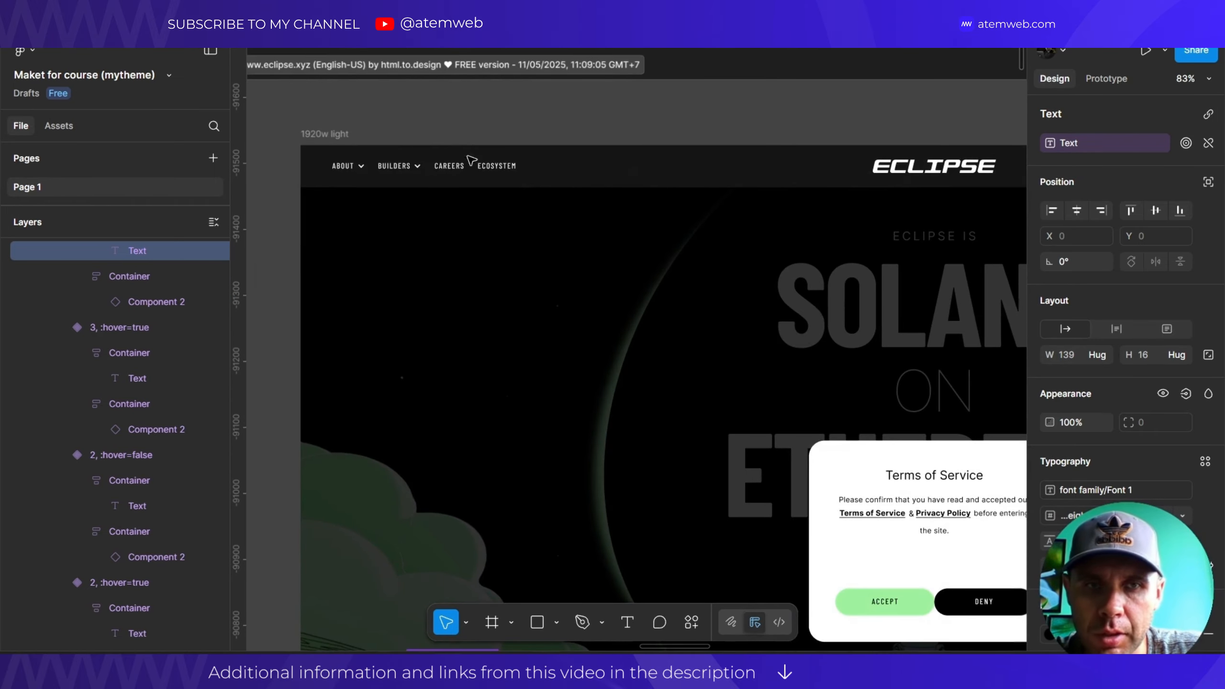
scroll(420, 165, down, 4)
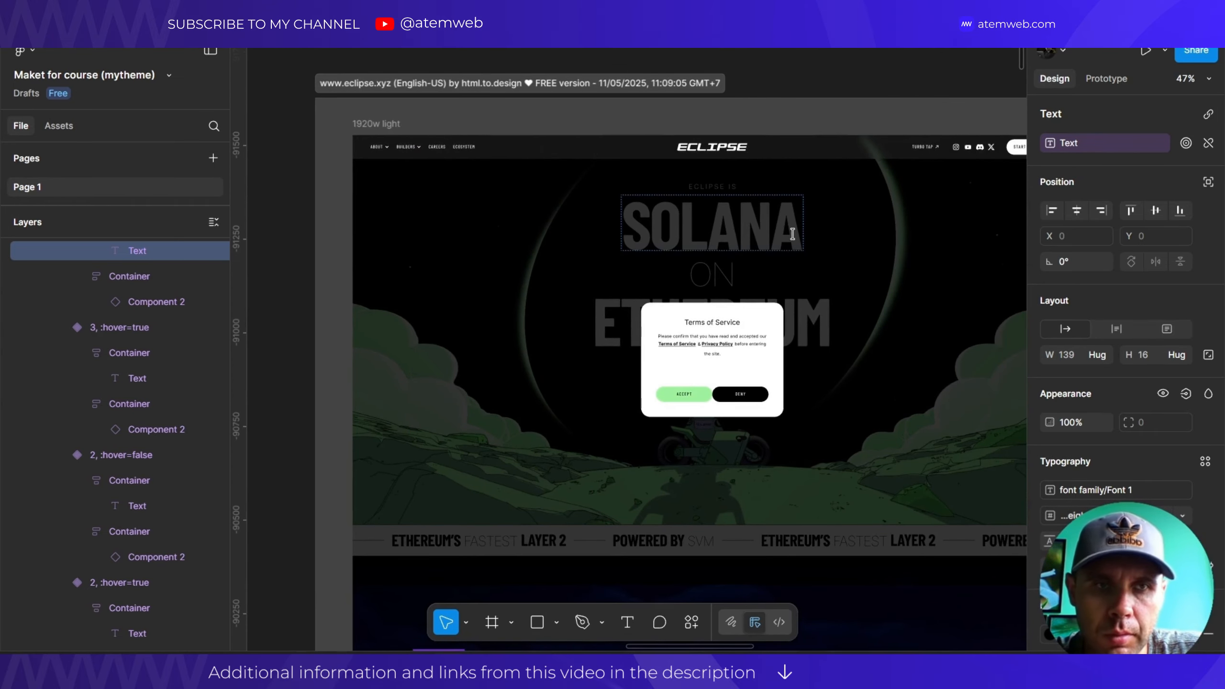
drag(792, 234, 682, 157)
scroll(437, 133, left, 3)
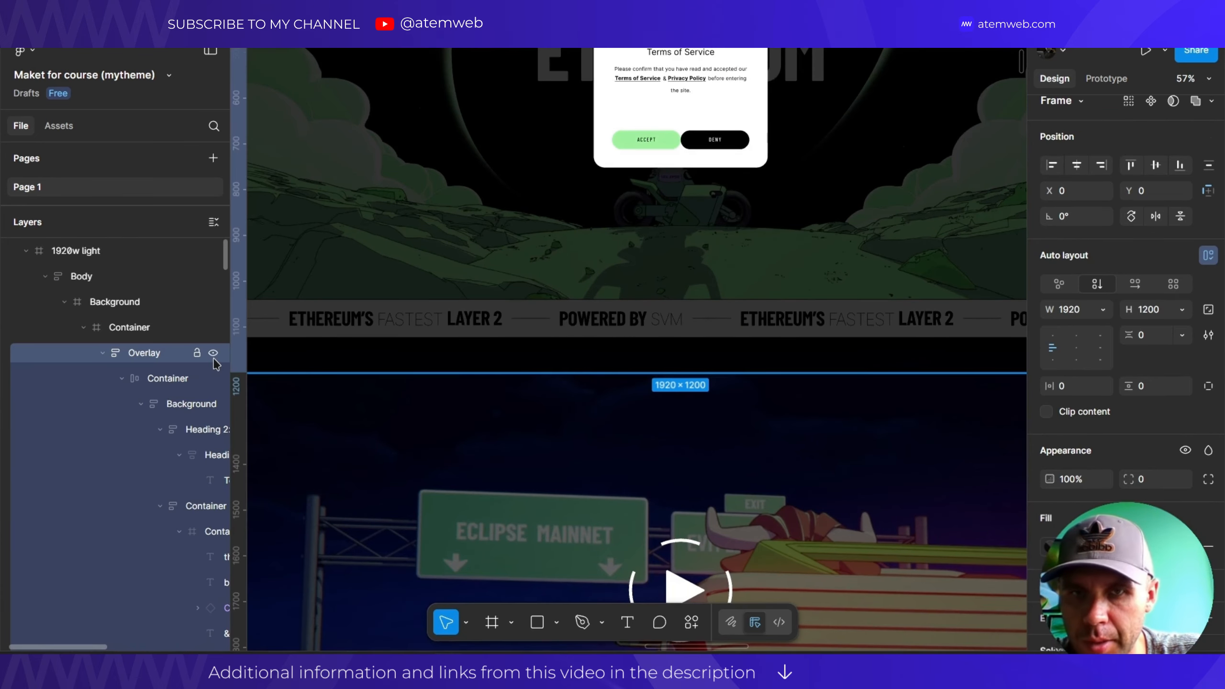
click(212, 354)
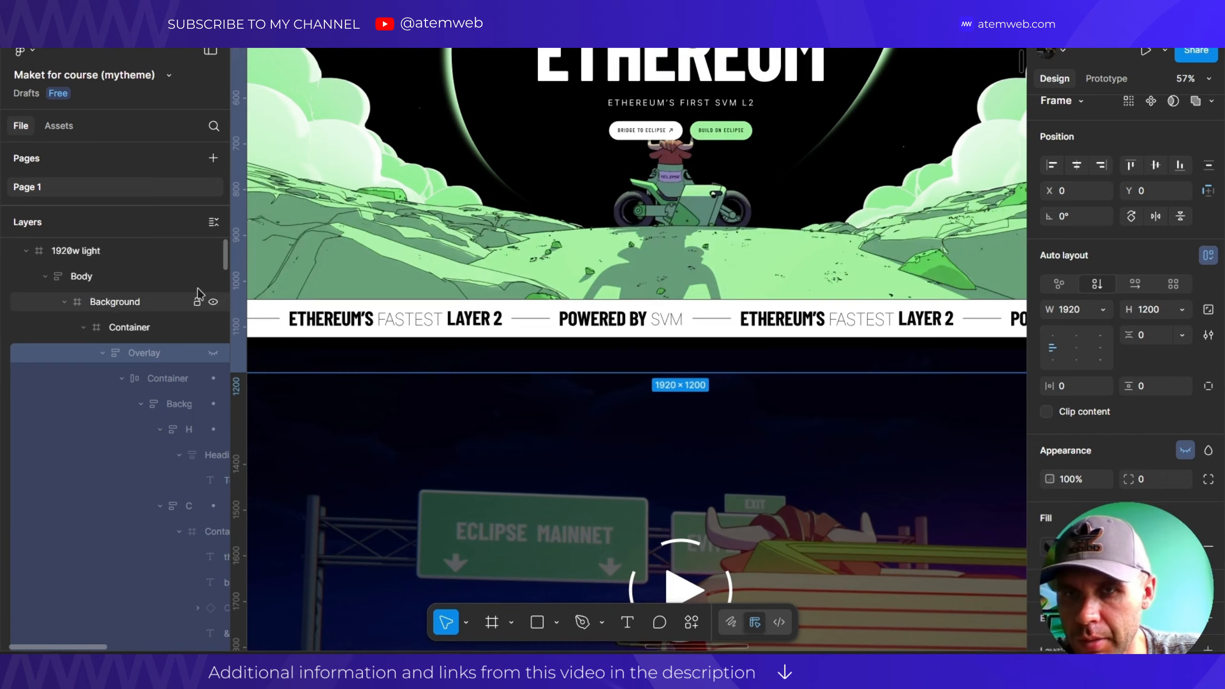
Collapse the layer tree and bring the Solana's Speed section into view.
drag(225, 256, 220, 341)
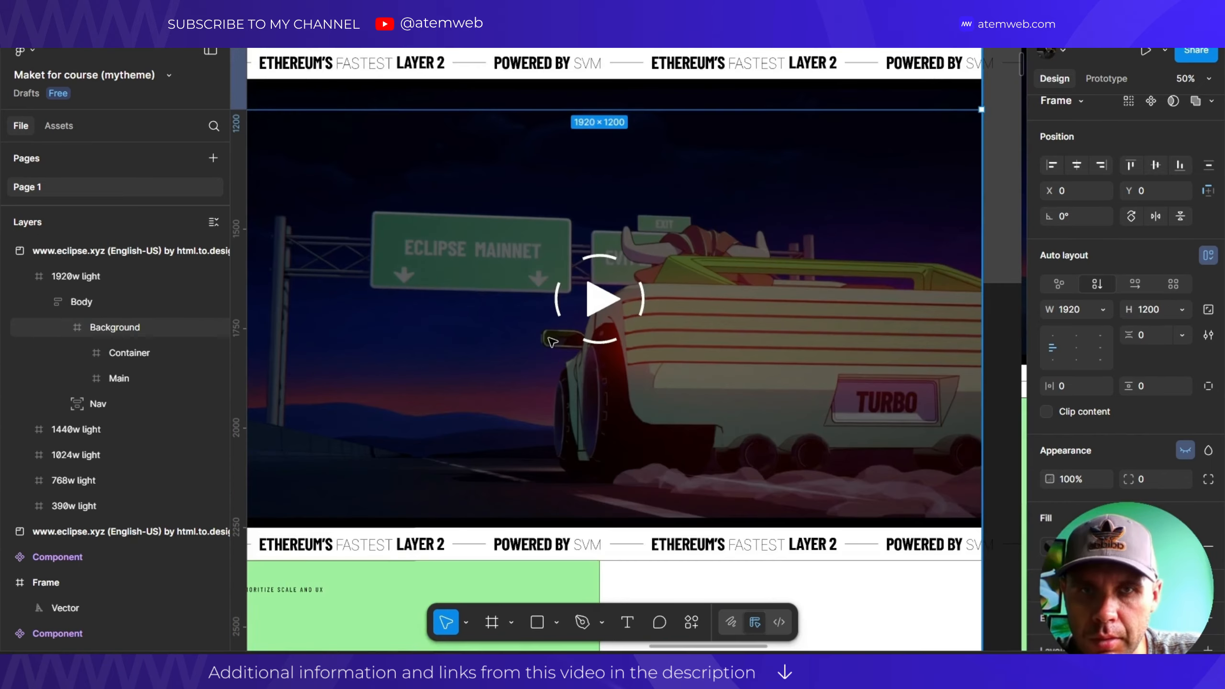
drag(569, 307, 648, 145)
scroll(535, 224, down, 5)
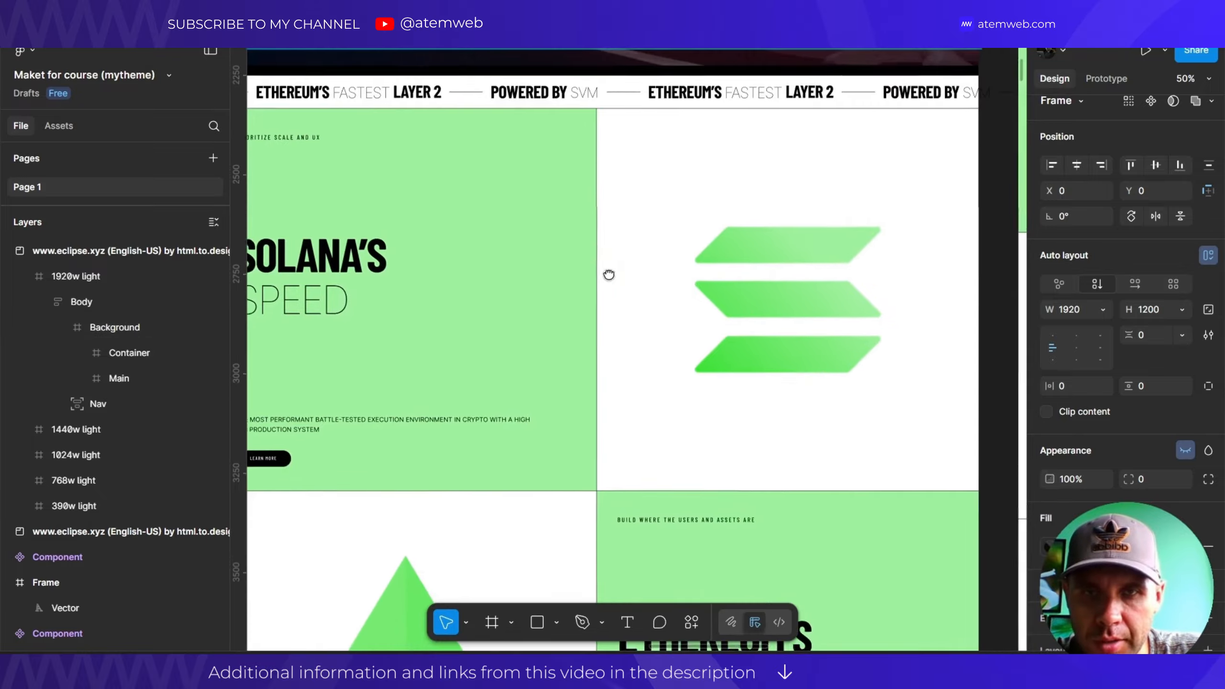
scroll(588, 211, up, 1)
scroll(588, 211, down, 2)
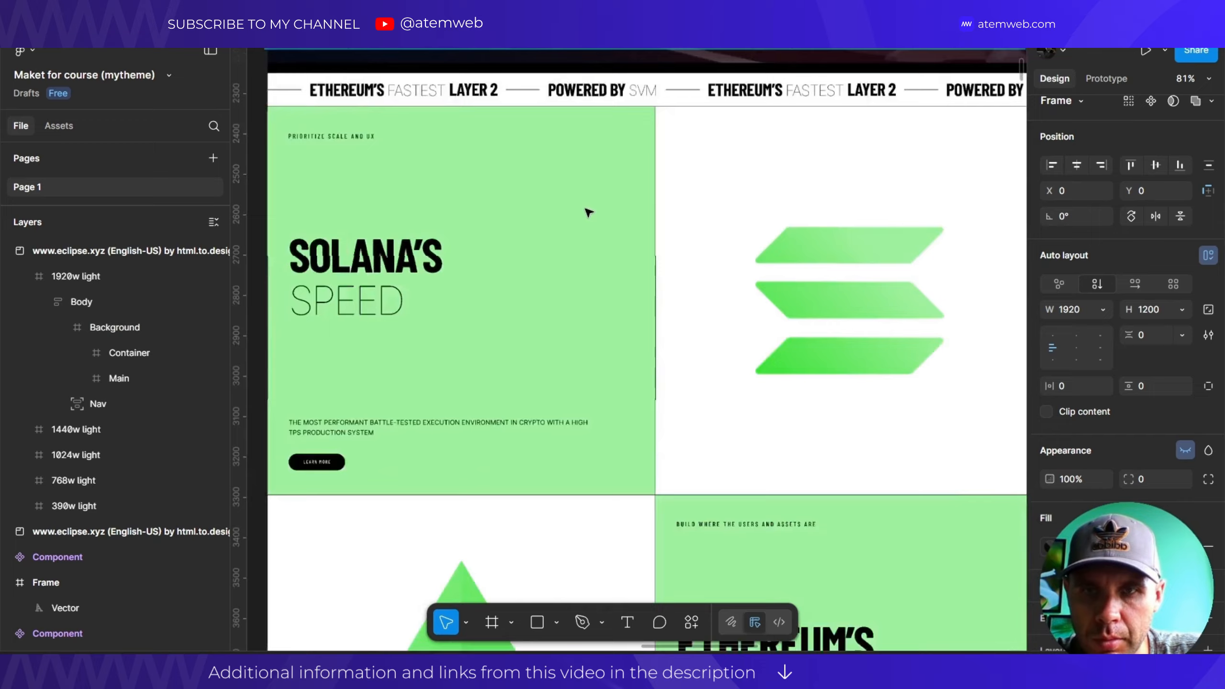
drag(723, 315, 719, 260)
scroll(657, 261, up, 2)
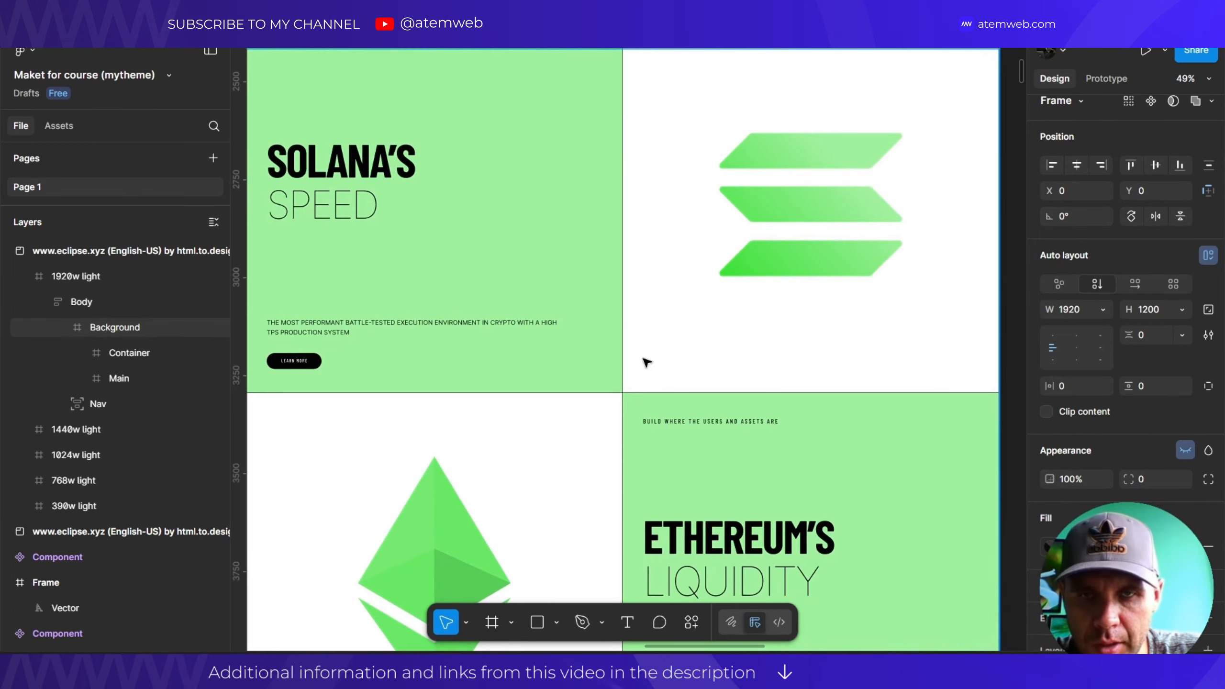
drag(649, 270, 629, 248)
Scroll down through the frame's middle sections below Solana's Speed.
scroll(586, 327, down, 8)
scroll(586, 320, down, 3)
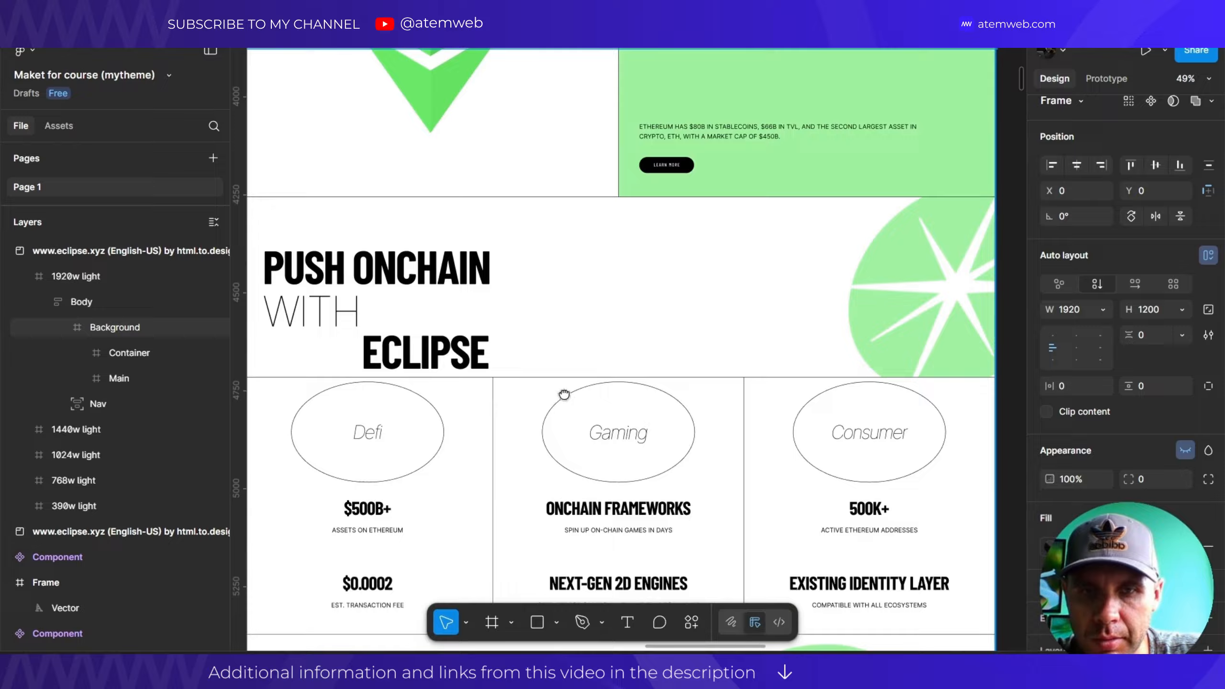
scroll(564, 394, down, 5)
scroll(601, 380, down, 9)
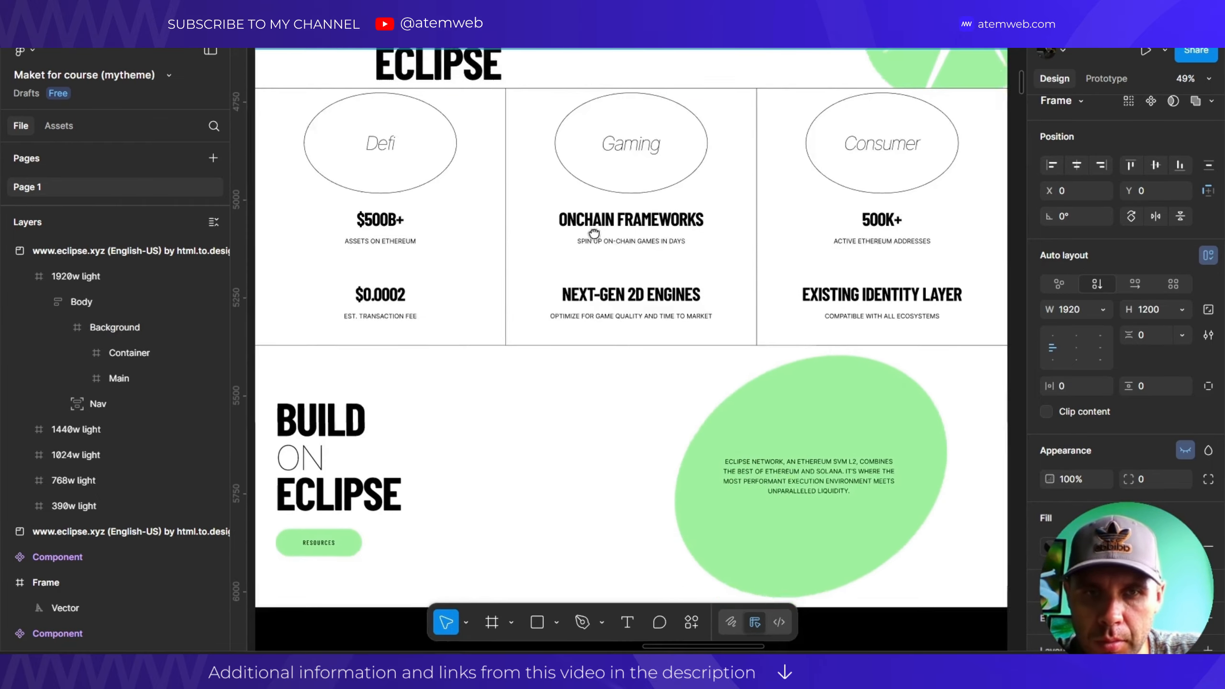
scroll(572, 270, down, 3)
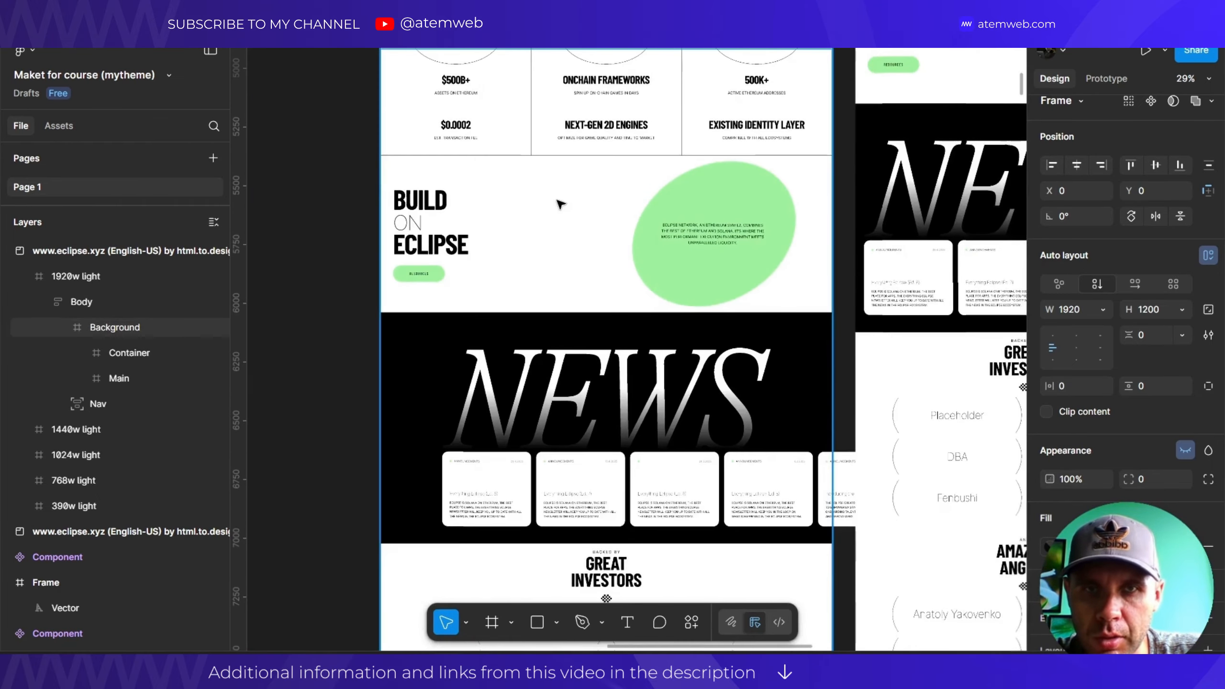
scroll(561, 203, up, 4)
scroll(570, 405, up, 5)
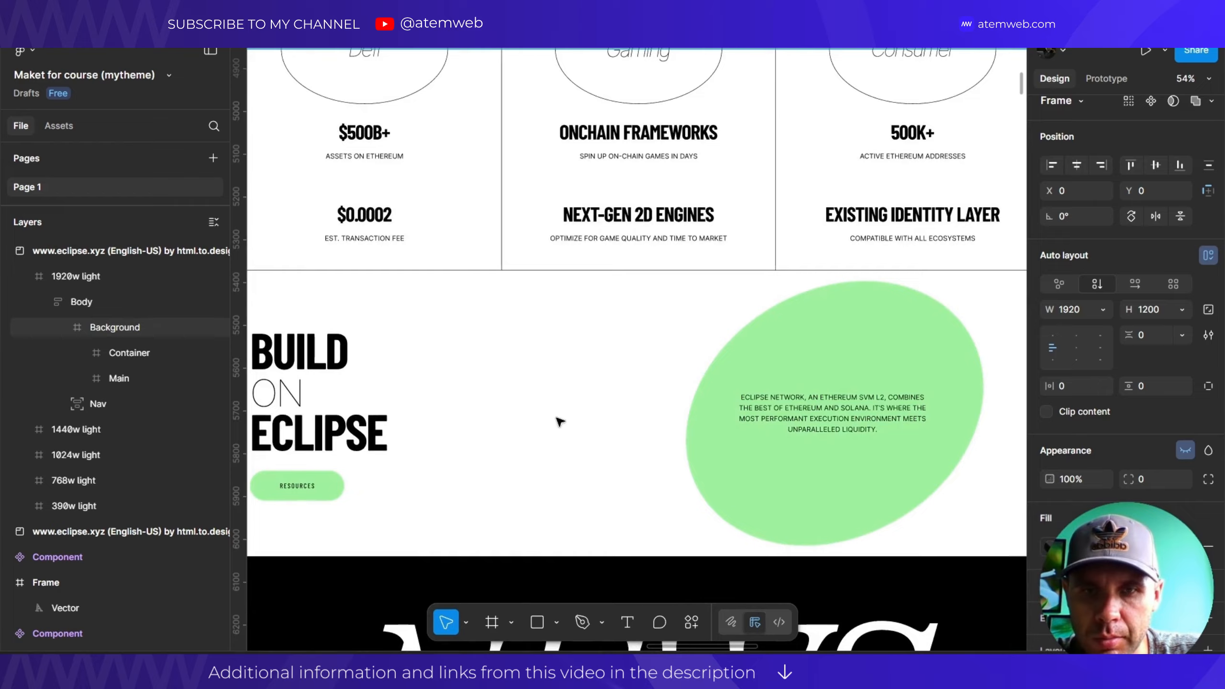
scroll(559, 422, down, 5)
scroll(559, 396, down, 8)
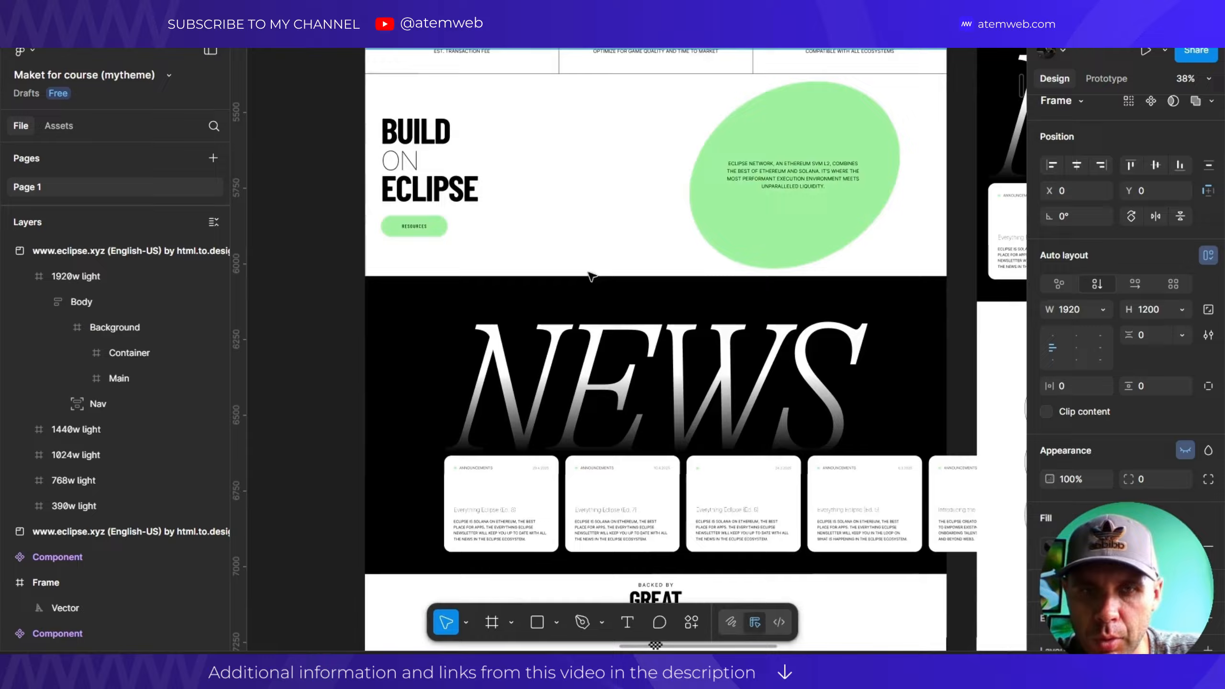
scroll(604, 338, down, 3)
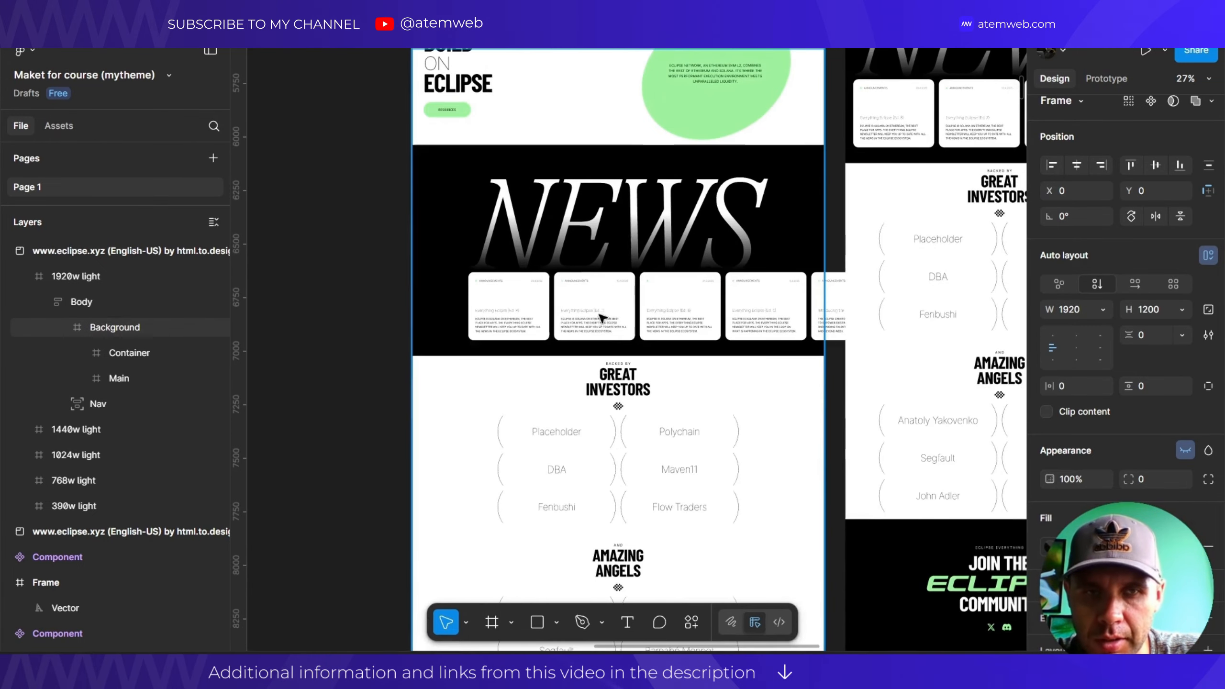
scroll(597, 308, up, 5)
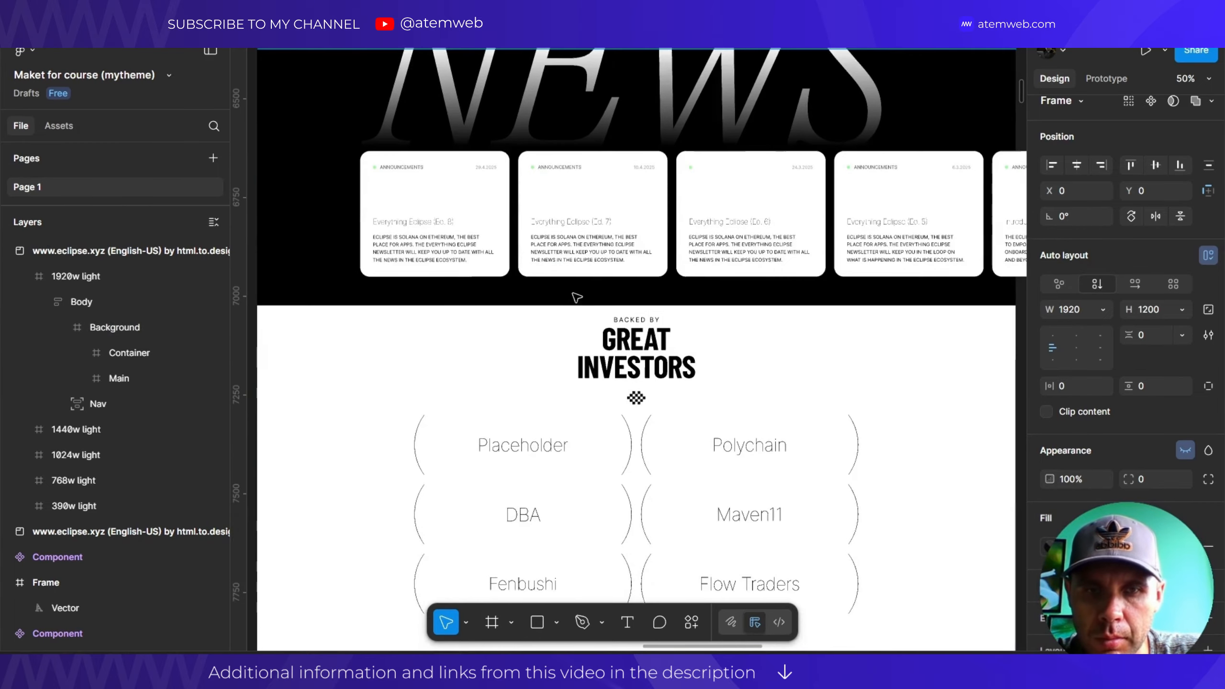
scroll(541, 322, down, 2)
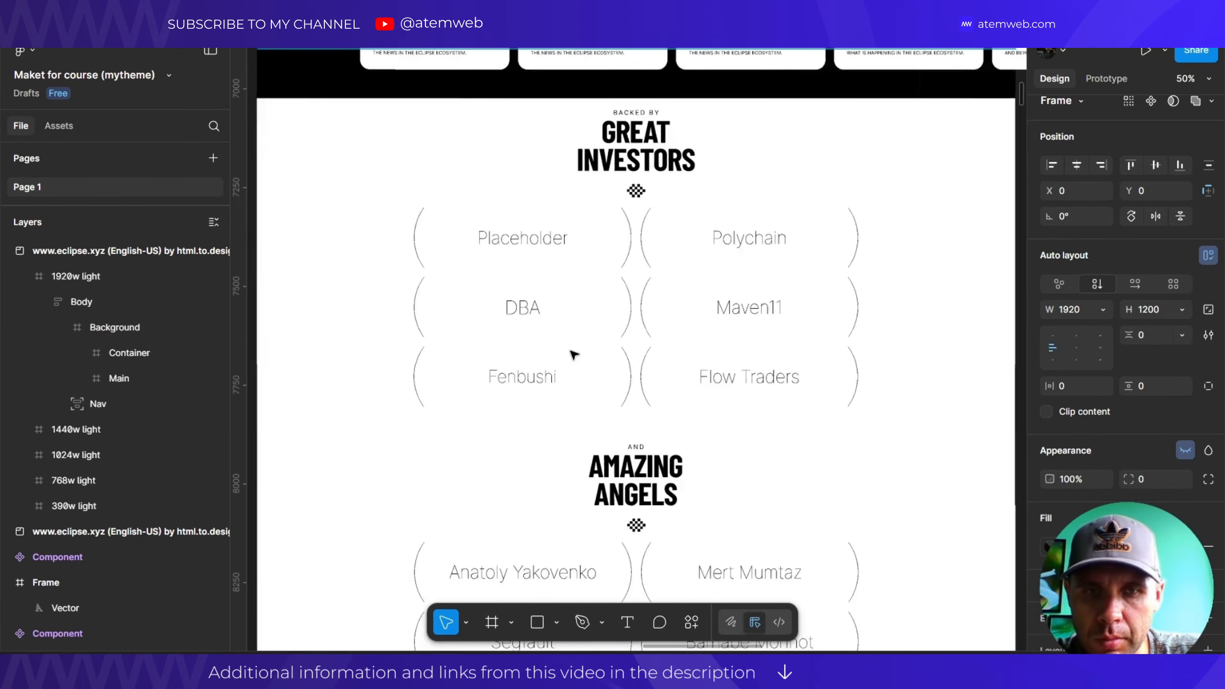
scroll(571, 351, down, 4)
scroll(572, 350, down, 3)
scroll(572, 343, up, 1)
scroll(572, 343, down, 1)
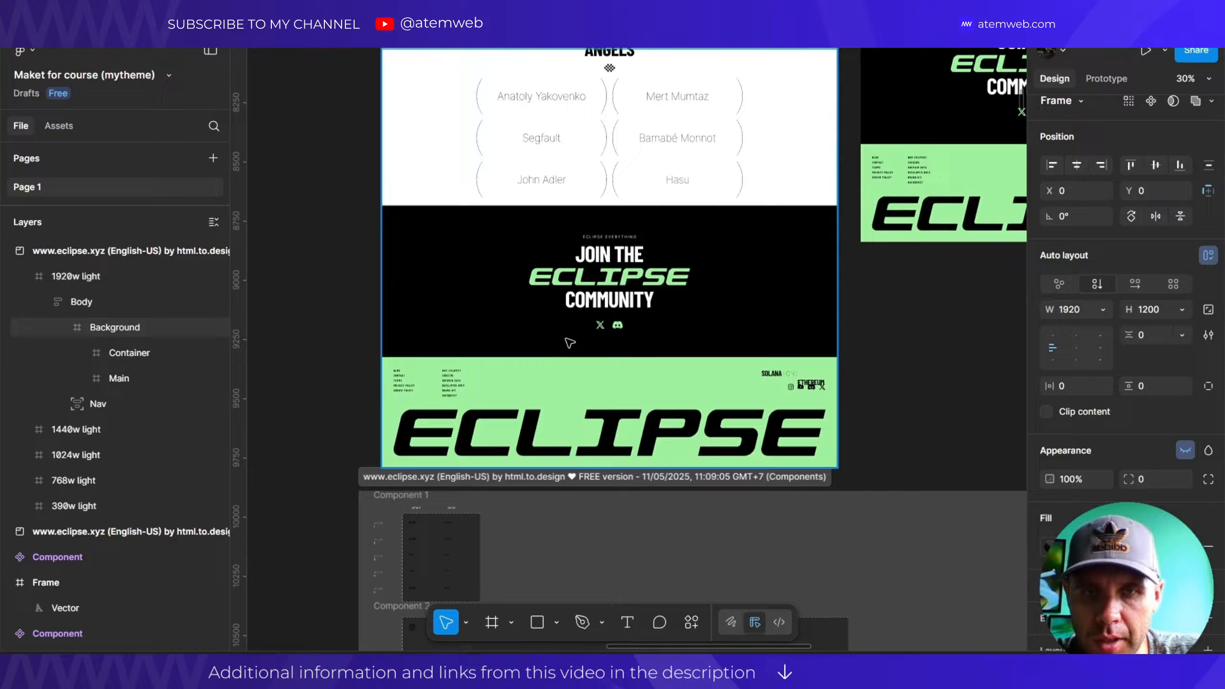
scroll(573, 360, down, 1)
scroll(555, 364, up, 10)
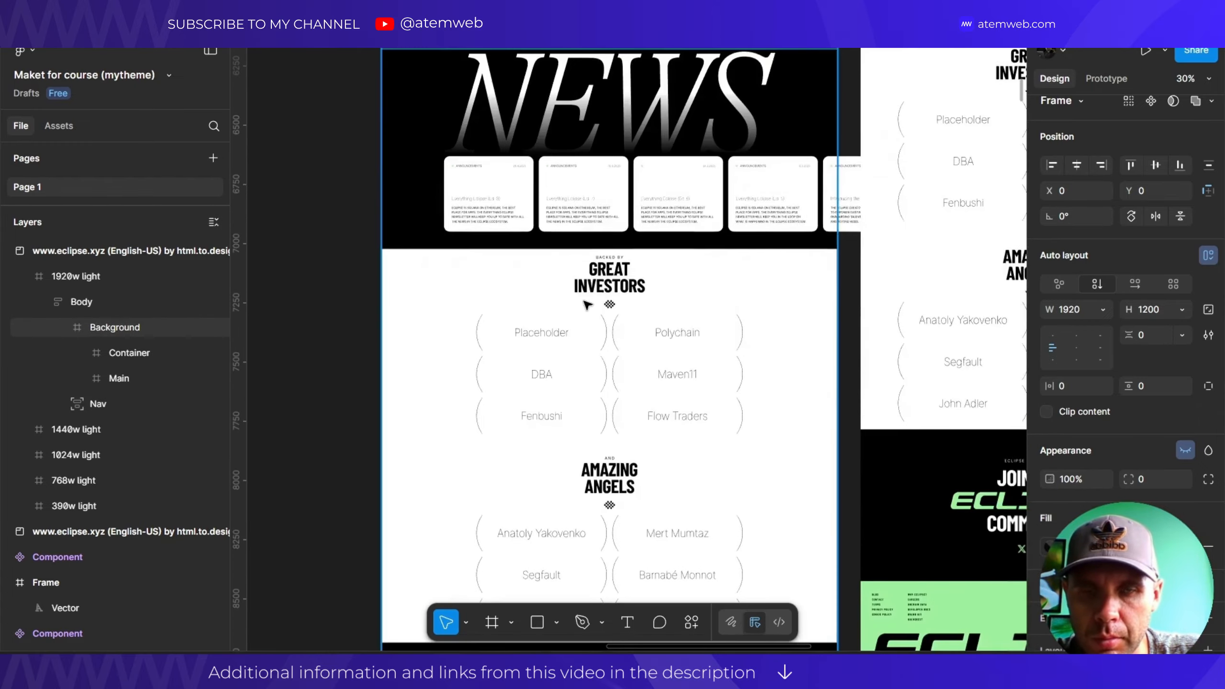
scroll(526, 369, down, 9)
scroll(518, 370, up, 6)
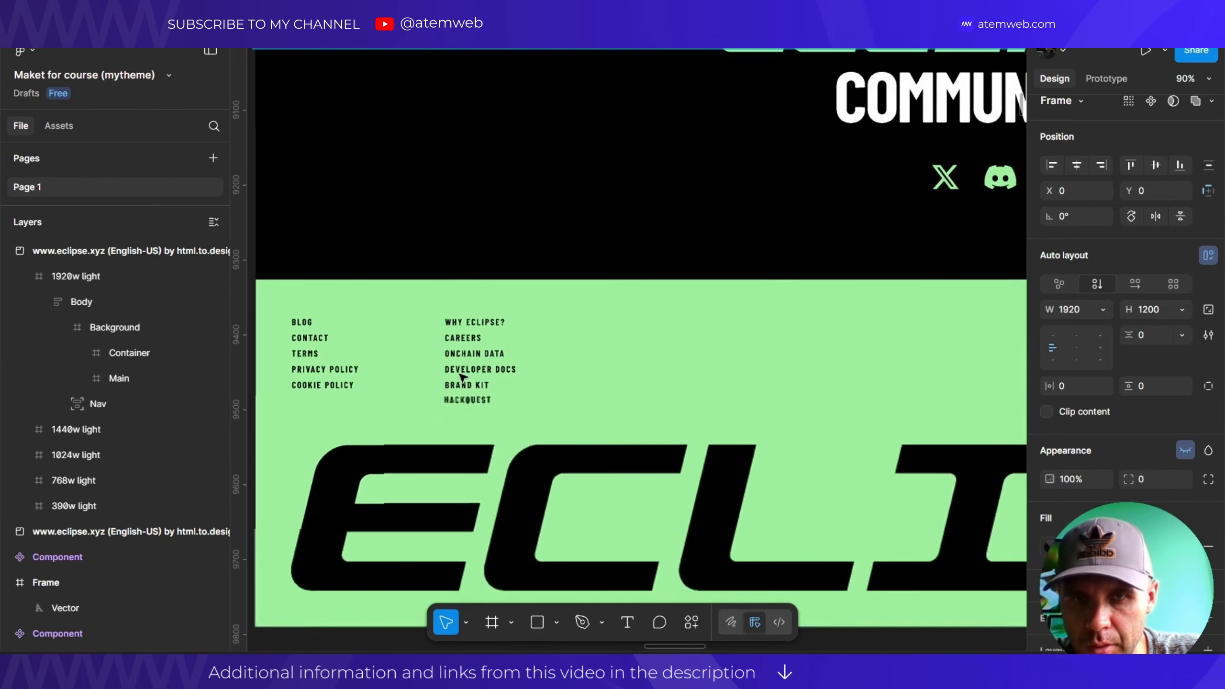
scroll(434, 401, down, 6)
scroll(716, 377, up, 6)
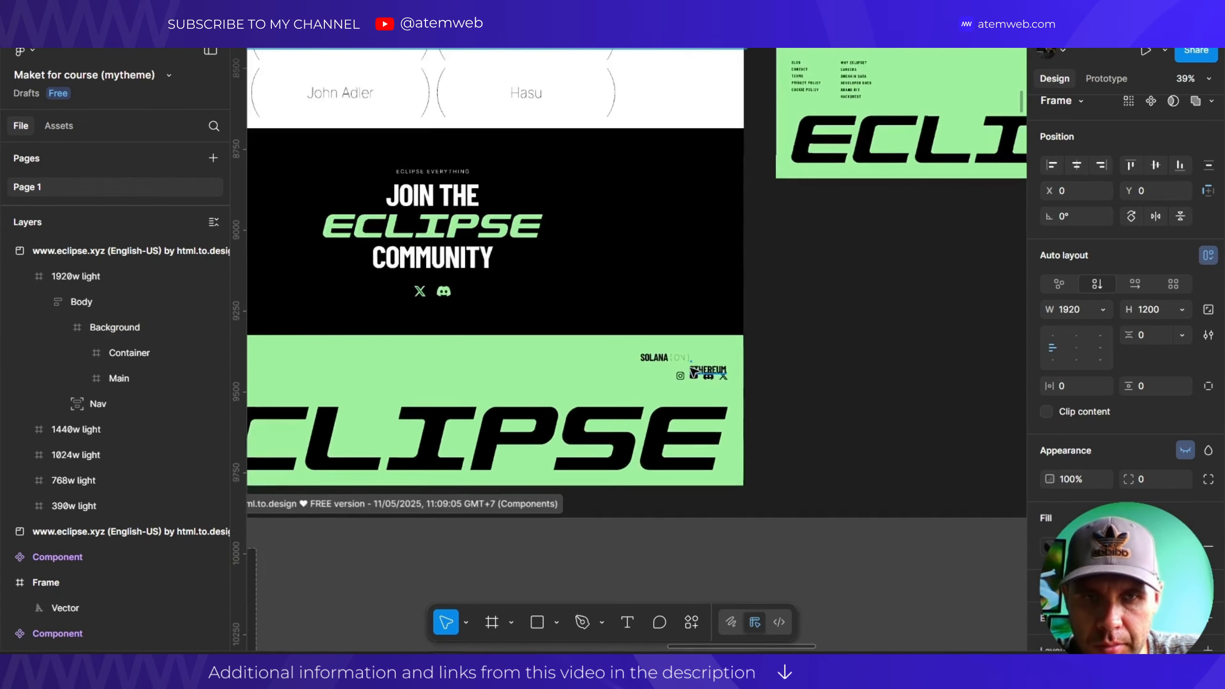
scroll(684, 375, up, 3)
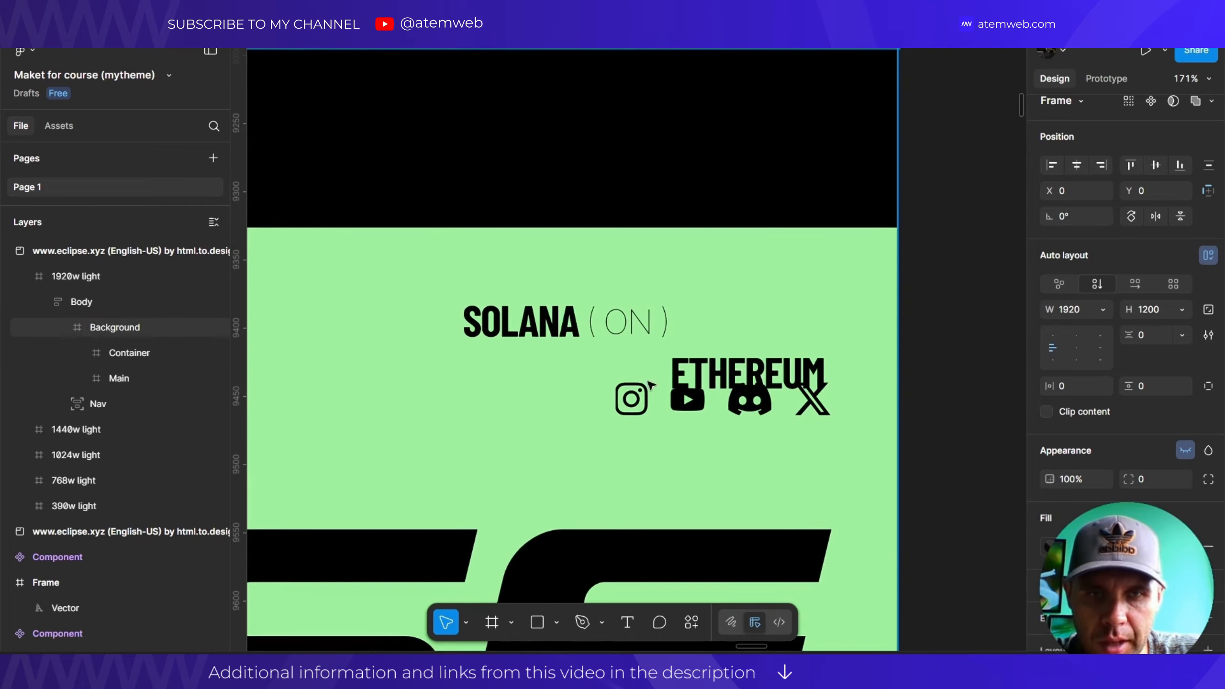
scroll(651, 384, down, 10)
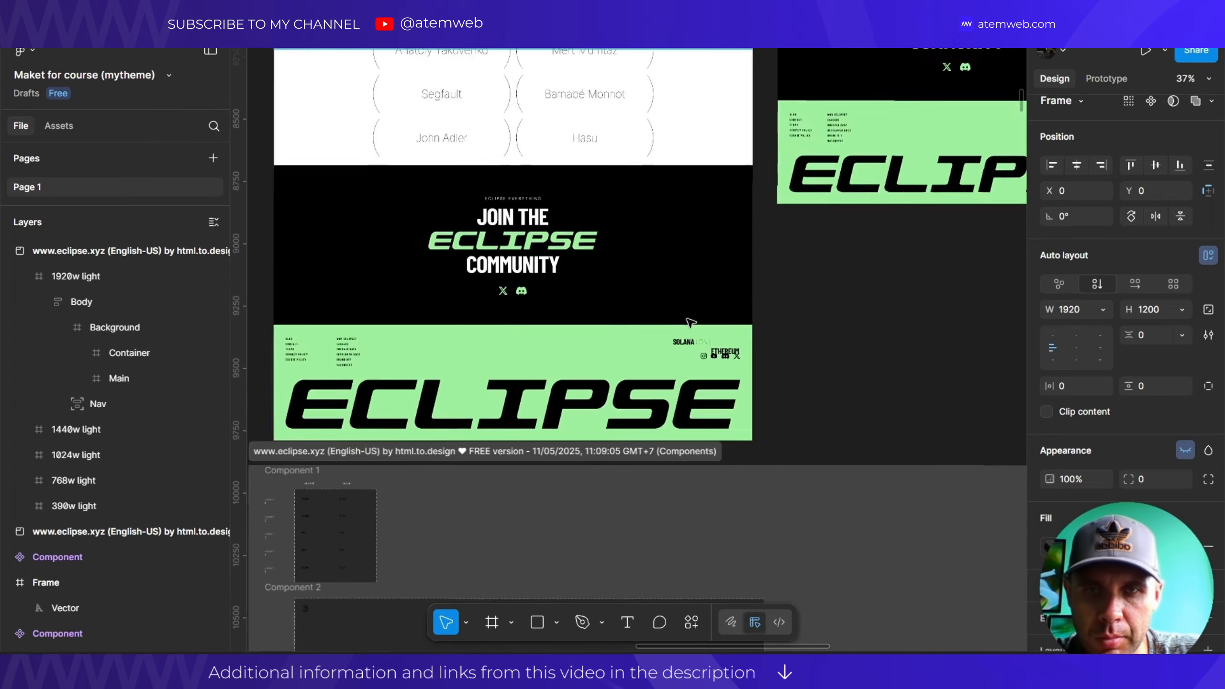
scroll(539, 284, up, 2)
Pan to the GREAT INVESTORS and AMAZING ANGELS lists.
drag(488, 194, 558, 452)
scroll(574, 390, down, 3)
drag(652, 190, 637, 433)
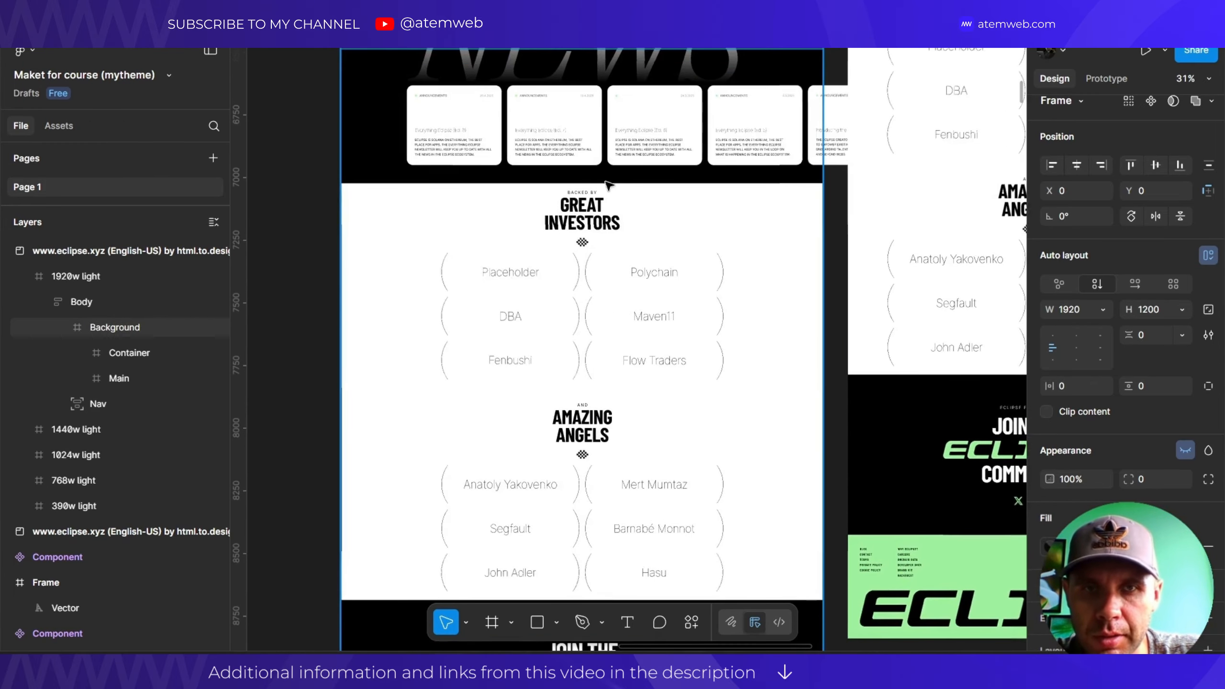
scroll(466, 99, up, 4)
scroll(452, 251, down, 4)
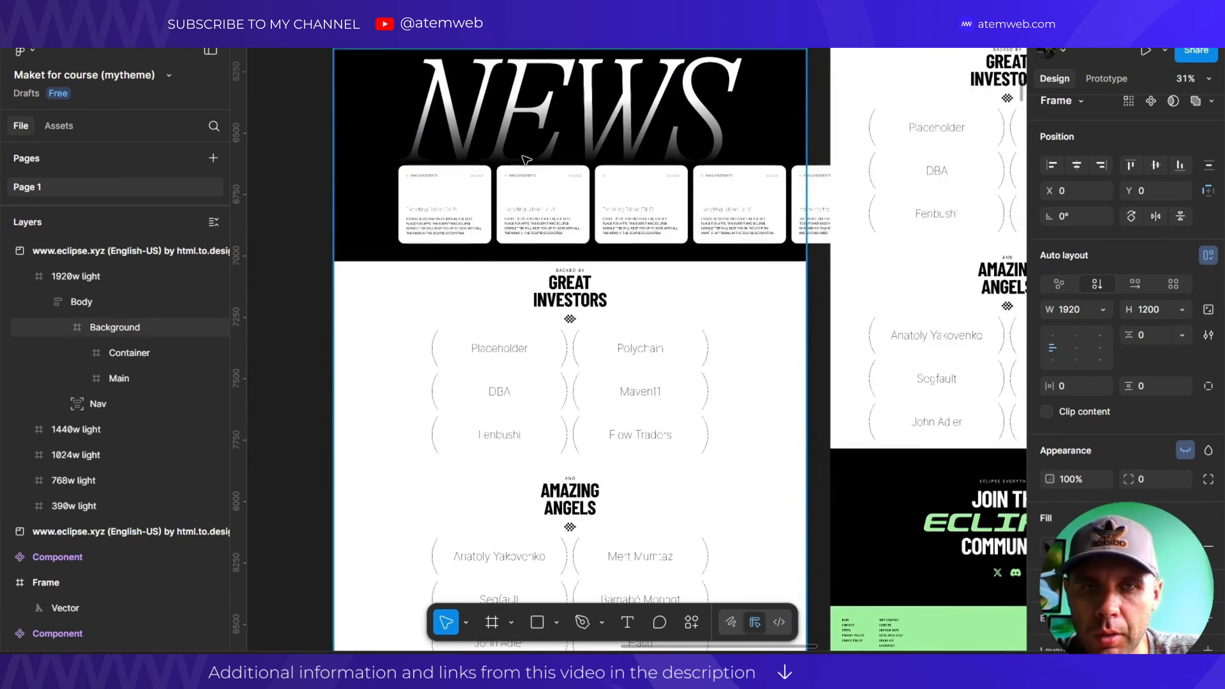
Pan down to the NEWS cards, Build on Eclipse section and footer.
drag(522, 158, 550, 412)
drag(556, 107, 620, 175)
scroll(620, 174, down, 2)
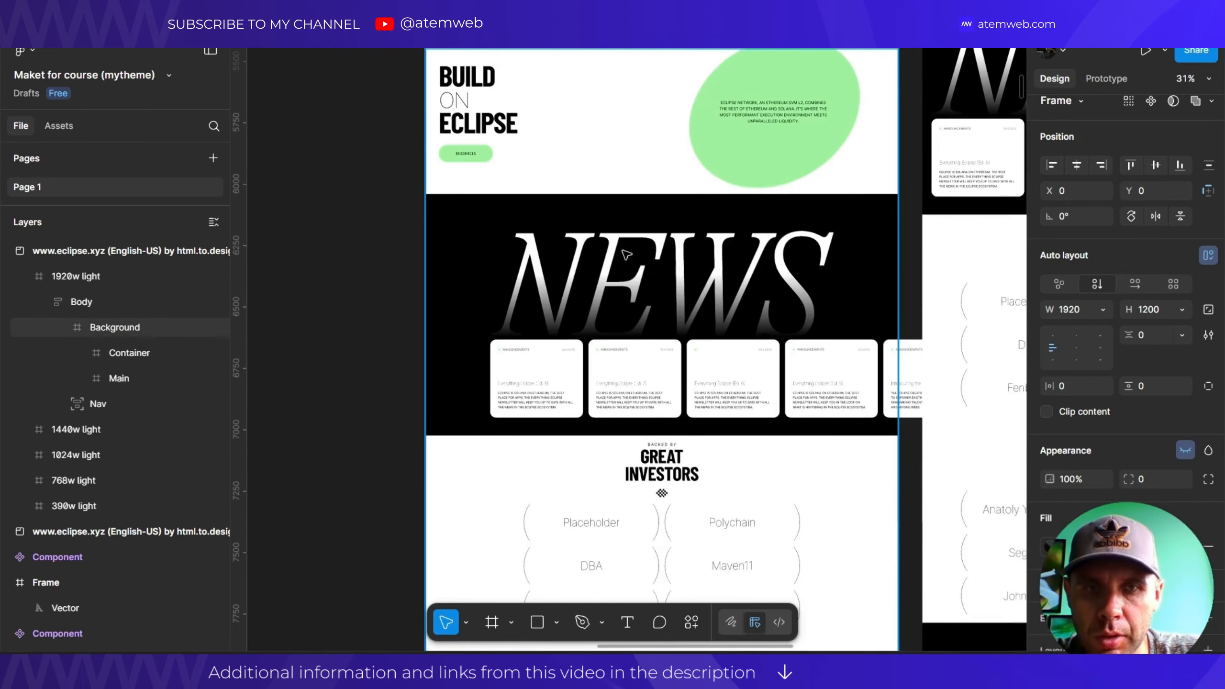
scroll(606, 342, up, 4)
scroll(451, 230, down, 4)
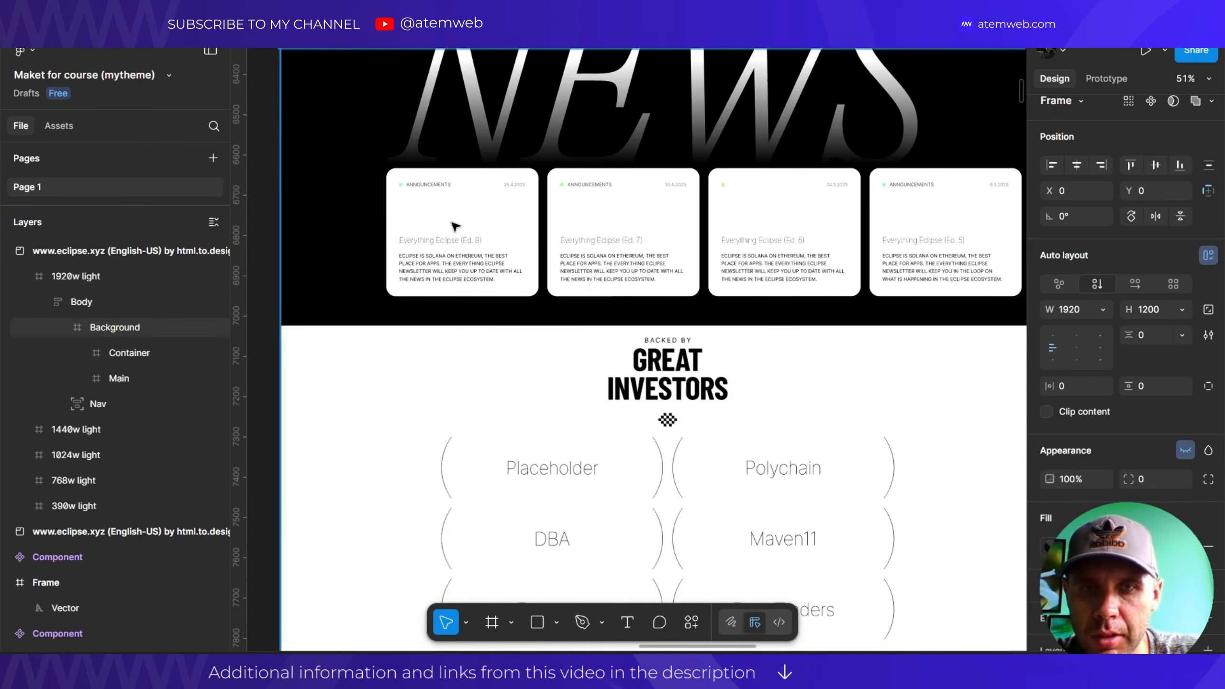
scroll(437, 226, up, 4)
scroll(429, 221, down, 4)
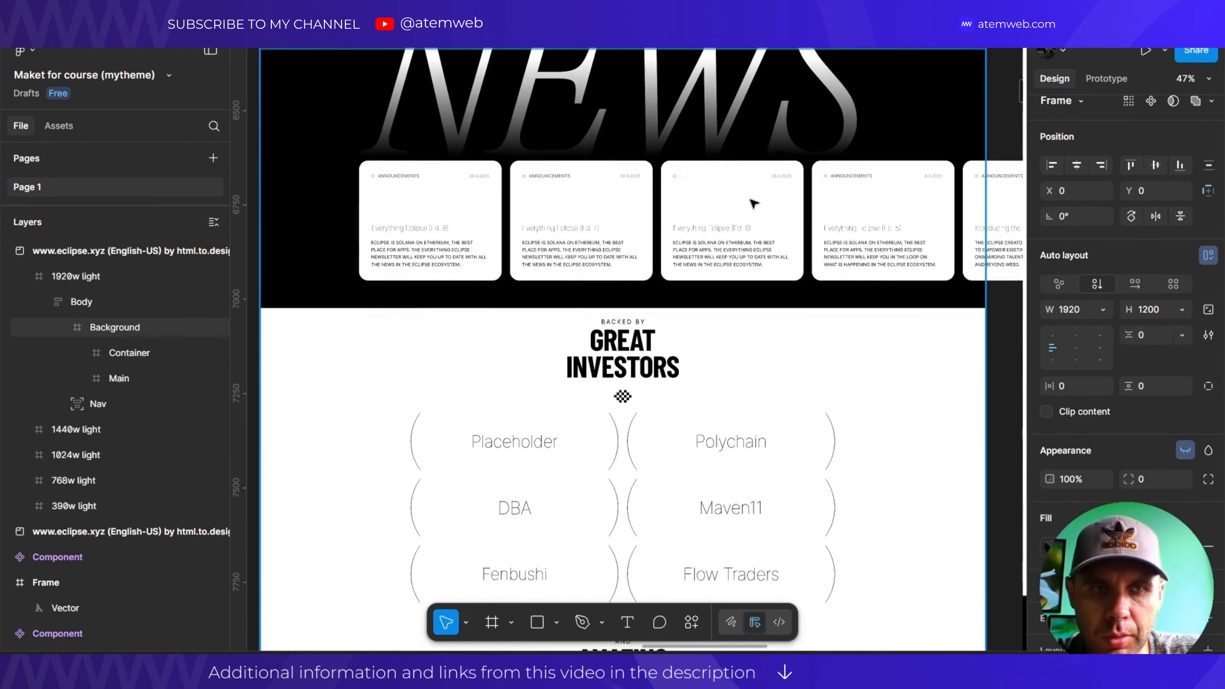
scroll(604, 238, down, 3)
scroll(539, 205, down, 6)
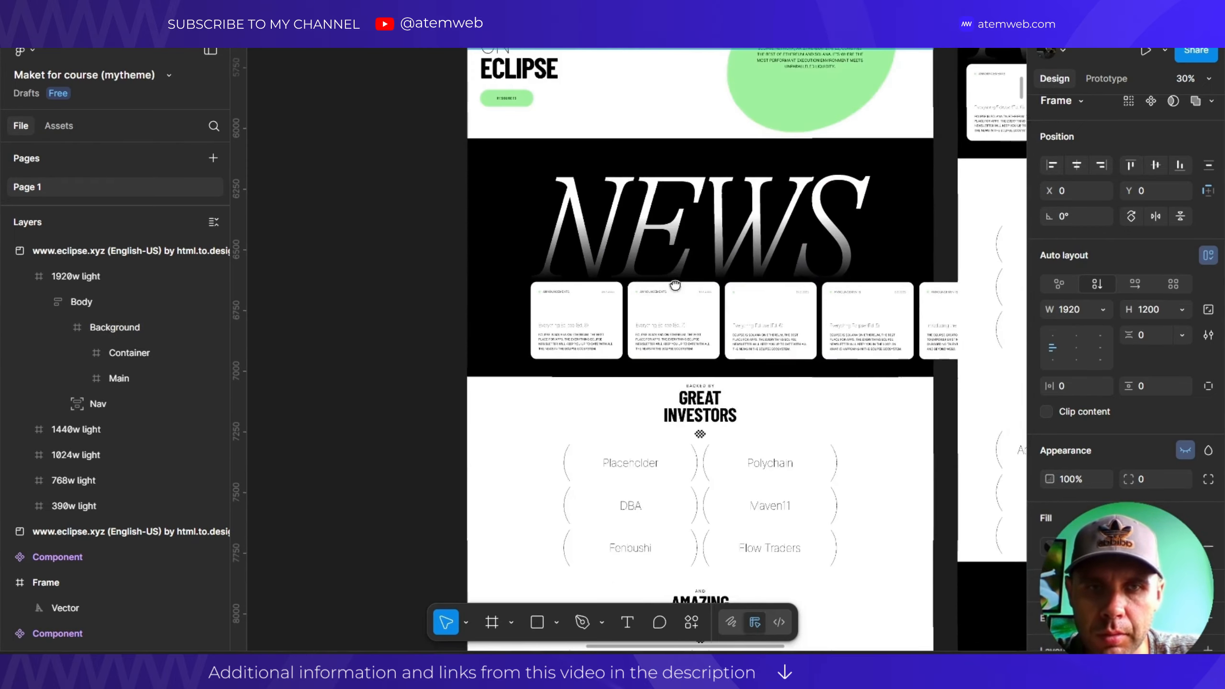
scroll(586, 291, up, 8)
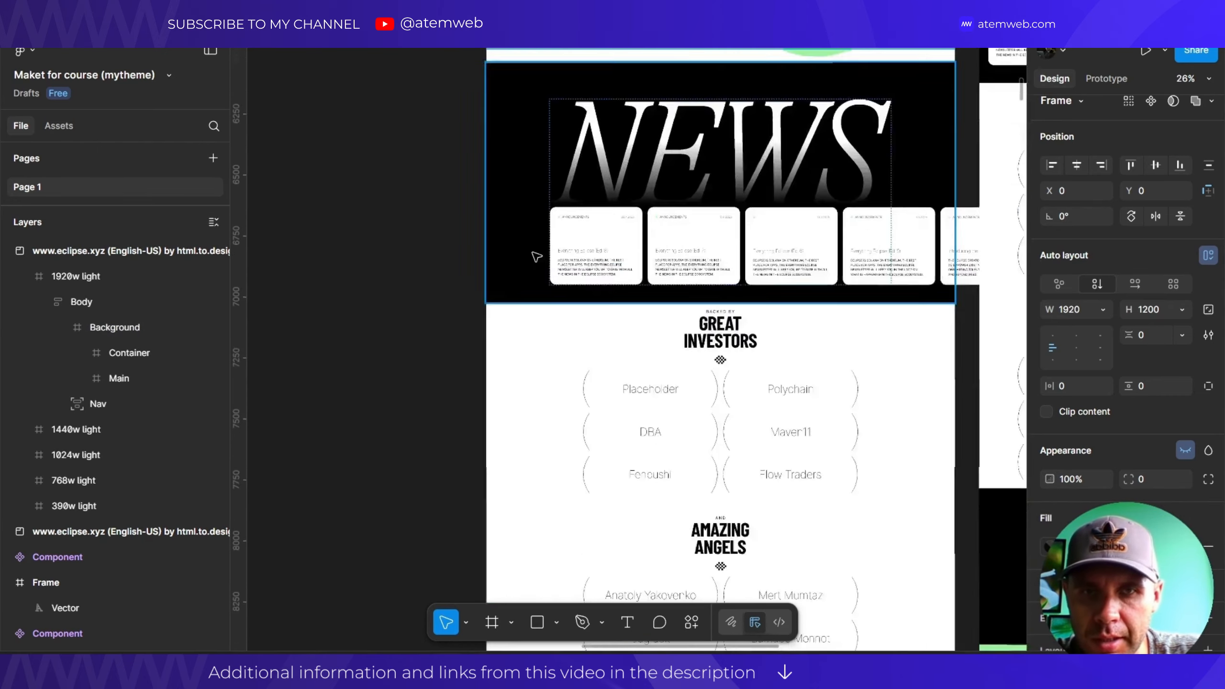
Copy the Everything Eclipse (Ed. 8) card onto the canvas and drill into its paragraph text.
click(604, 213)
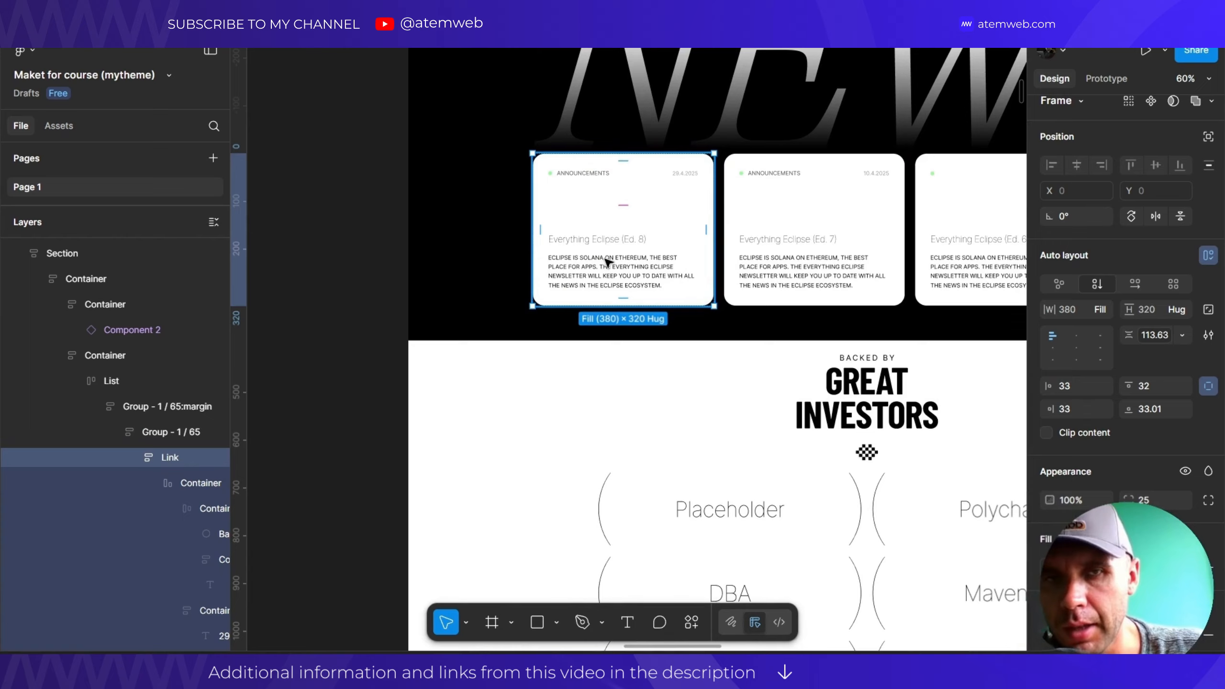
drag(380, 261, 465, 241)
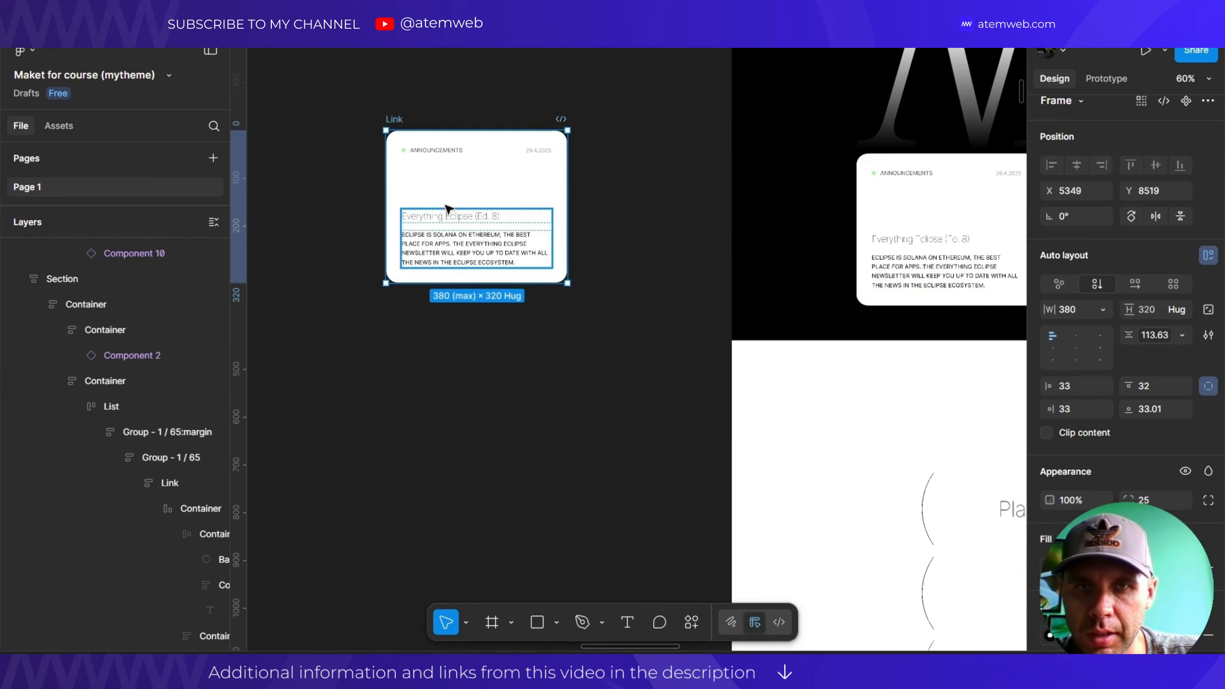
double_click(462, 254)
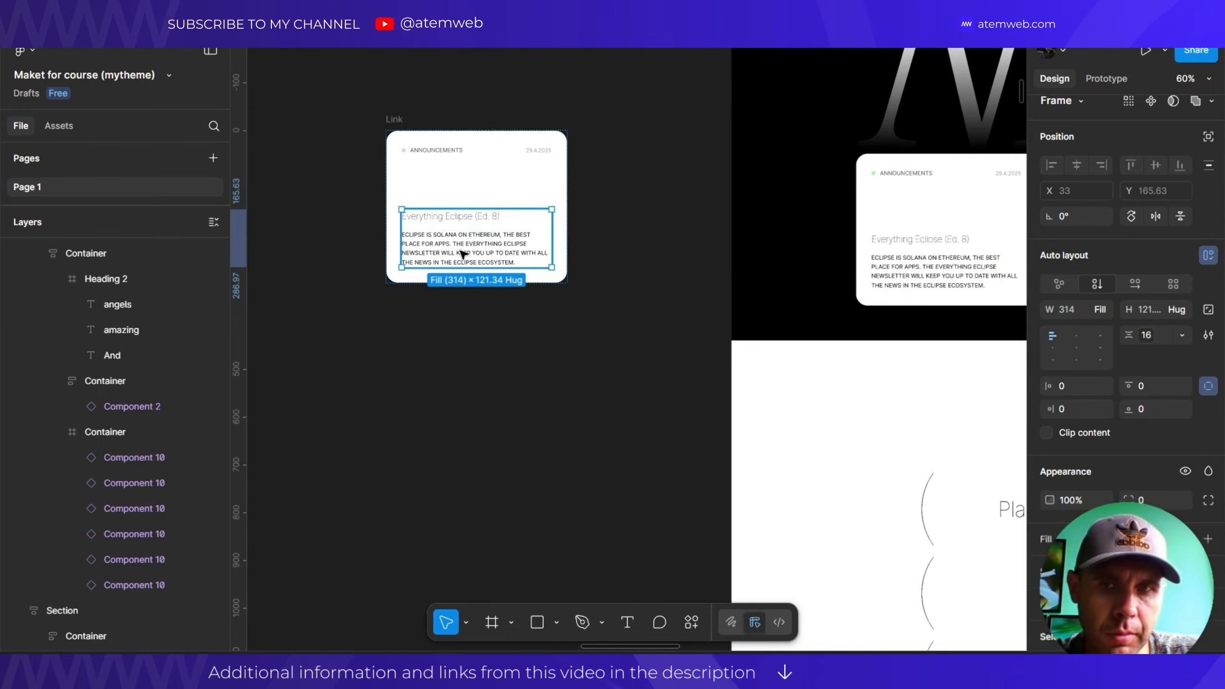
click(396, 119)
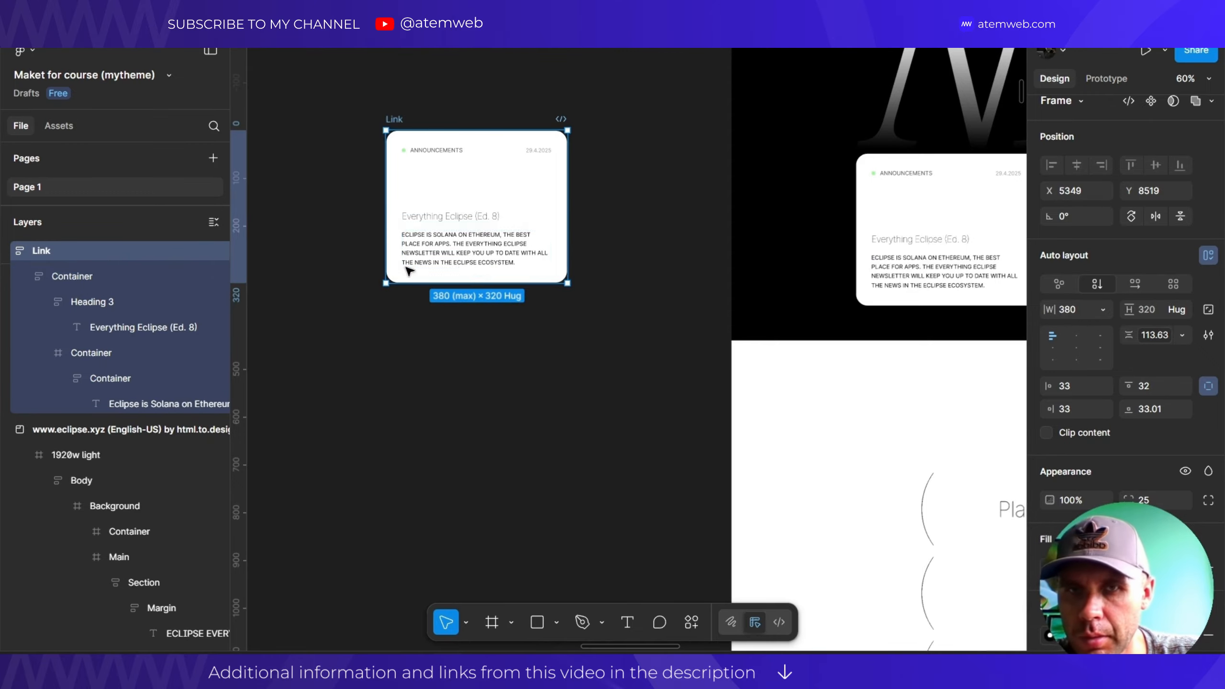
ctrl+click(420, 254)
double_click(420, 253)
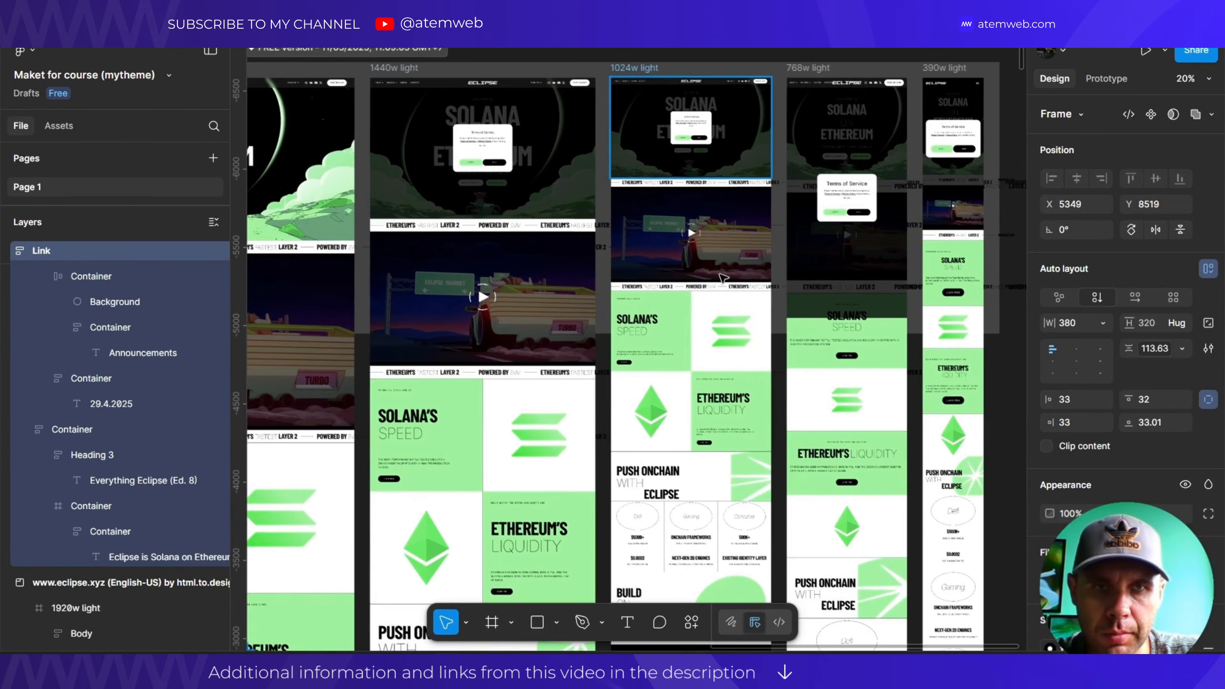
drag(688, 225, 421, 169)
scroll(694, 129, up, 5)
scroll(668, 150, down, 4)
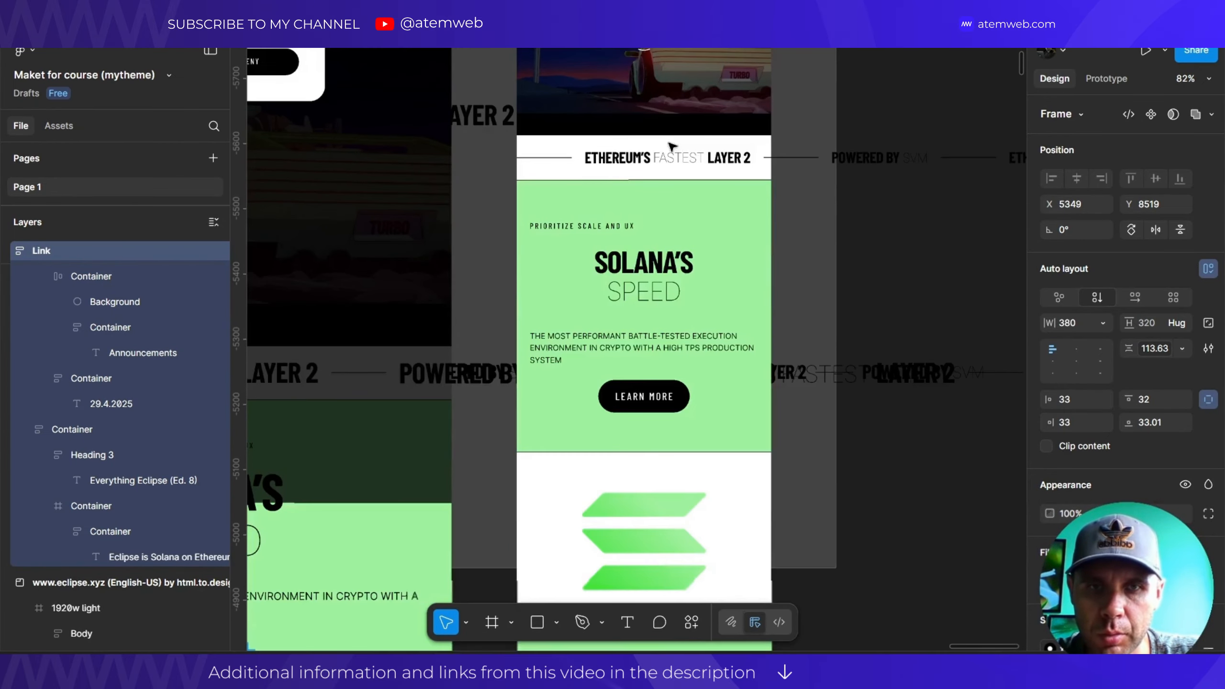
scroll(672, 146, down, 20)
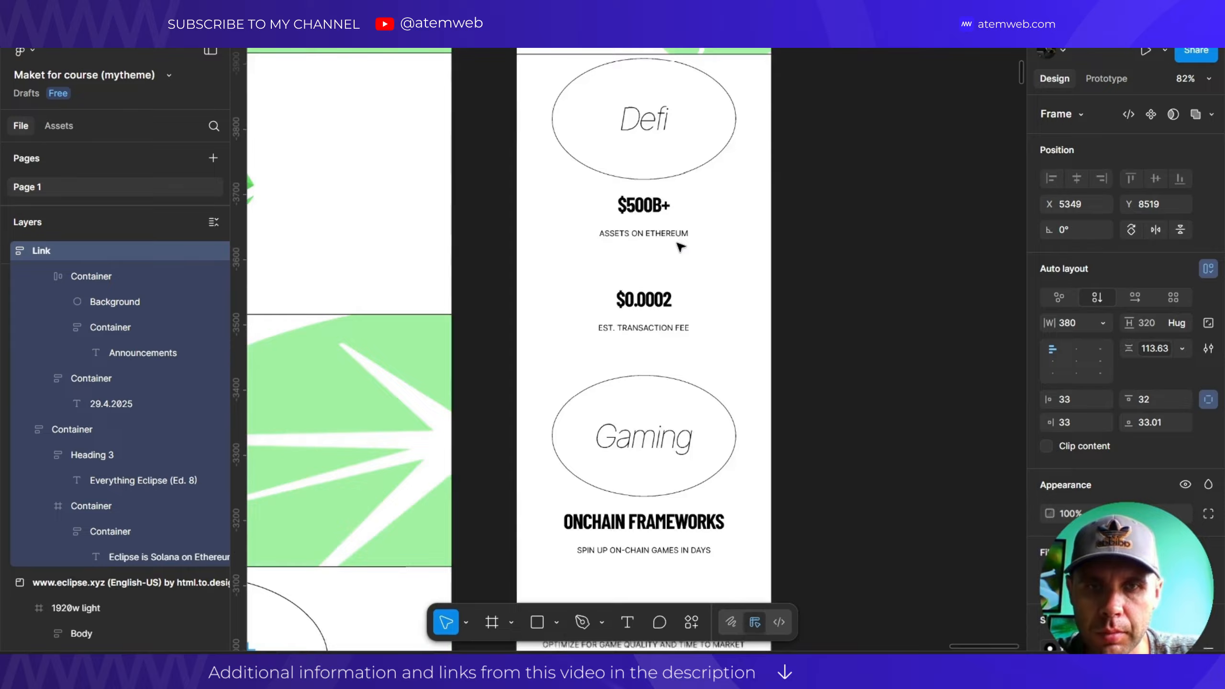
scroll(680, 247, down, 10)
scroll(668, 212, down, 3)
scroll(662, 208, down, 2)
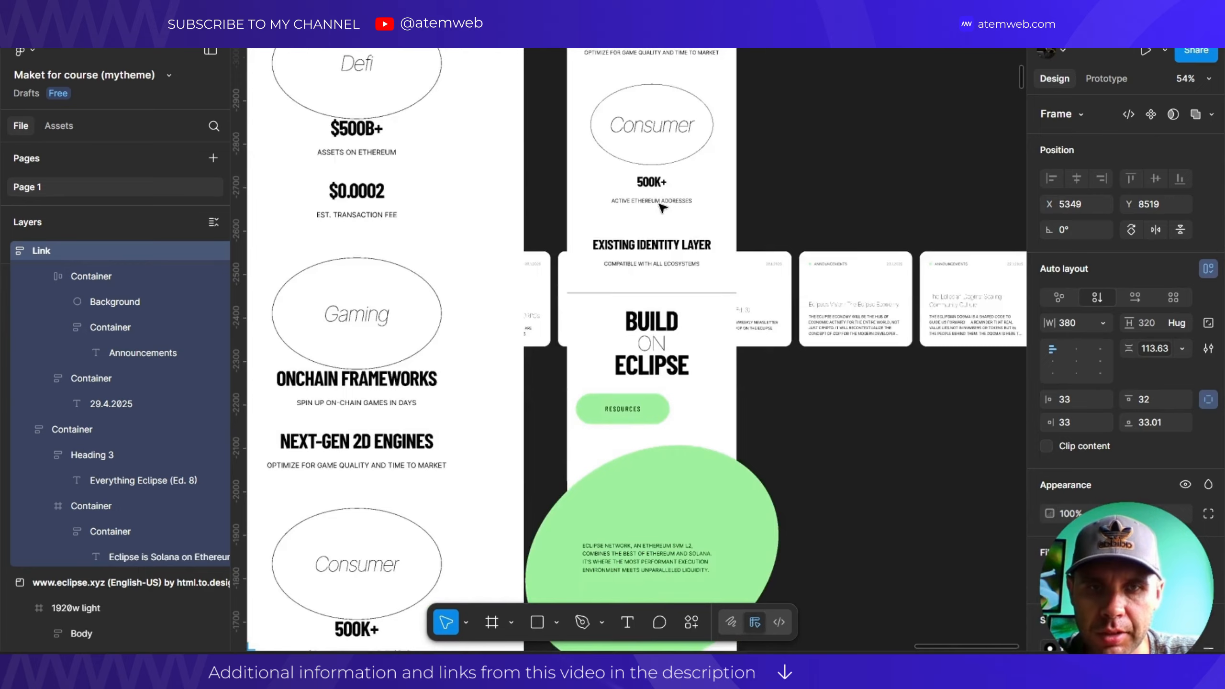
scroll(664, 183, down, 10)
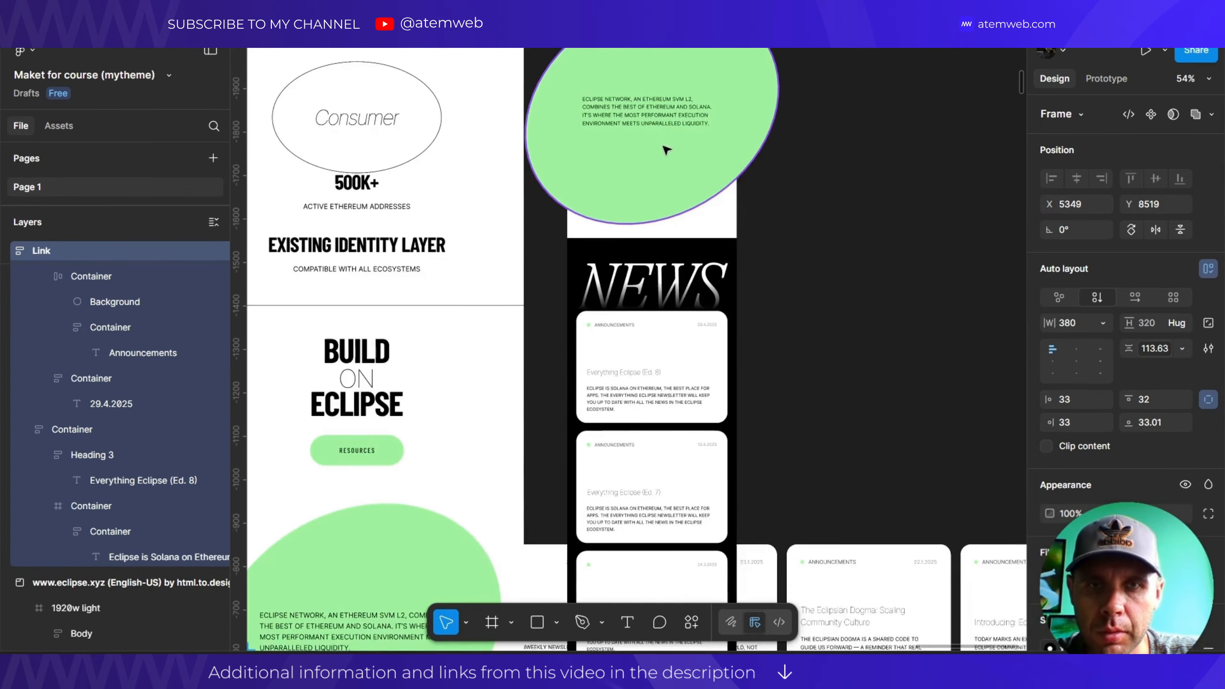
scroll(666, 150, up, 3)
scroll(648, 183, up, 5)
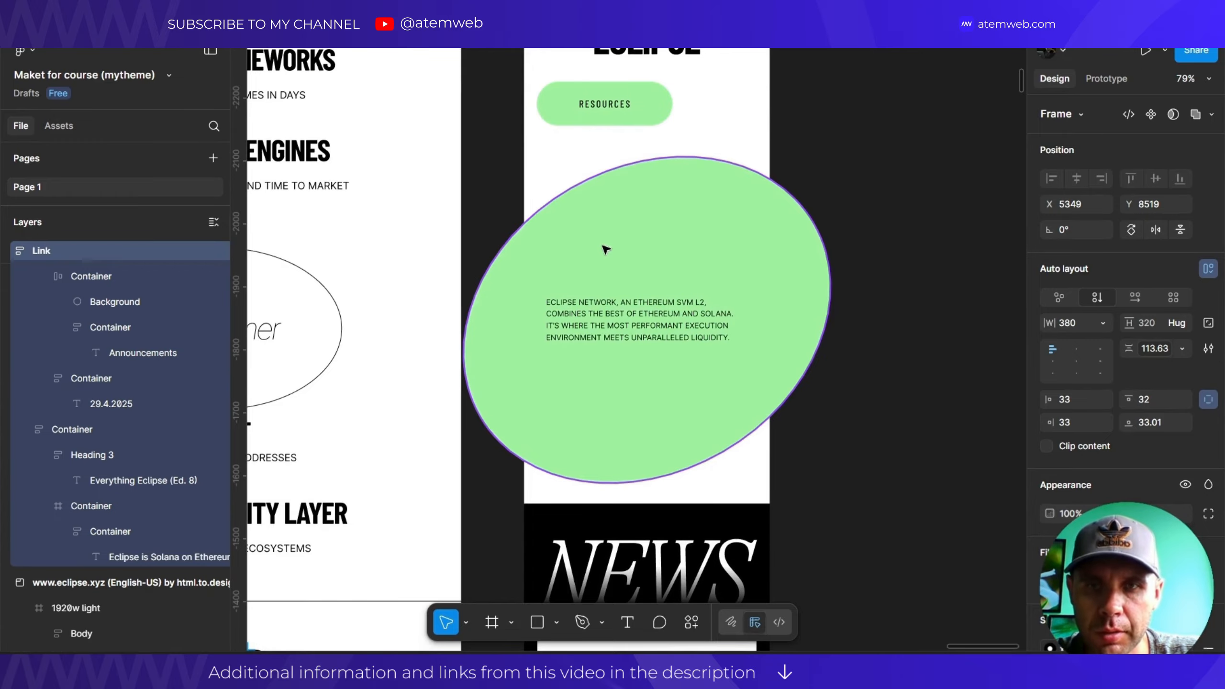
click(727, 140)
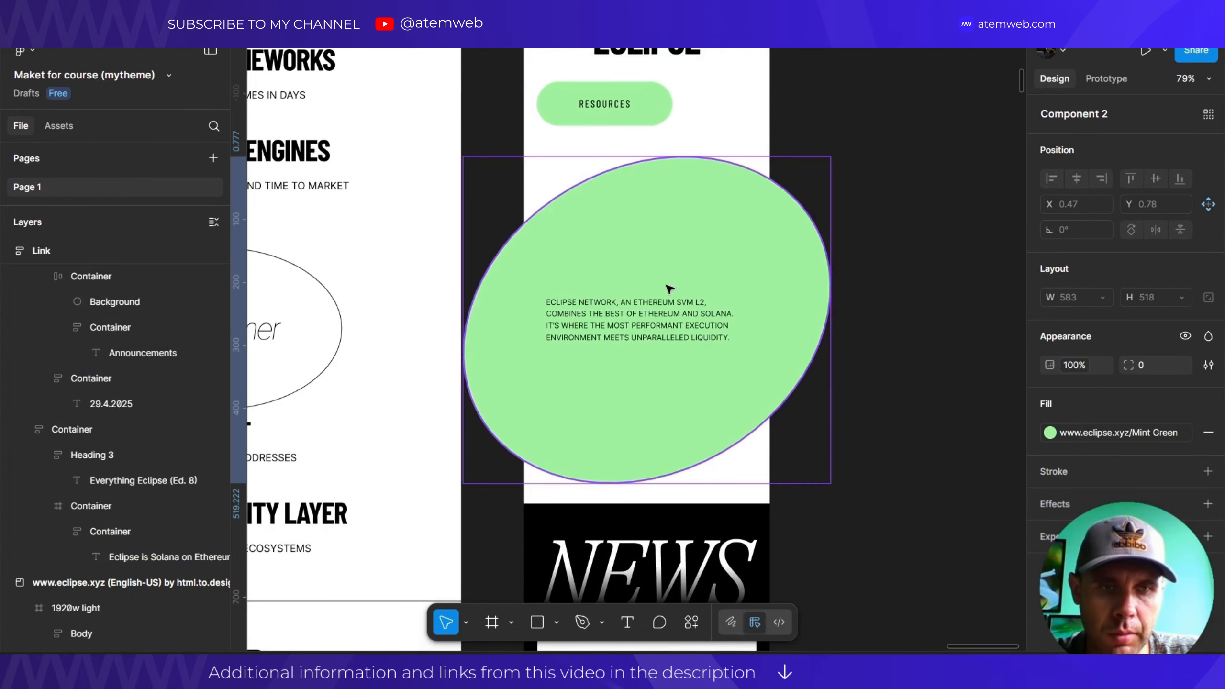
scroll(669, 288, down, 6)
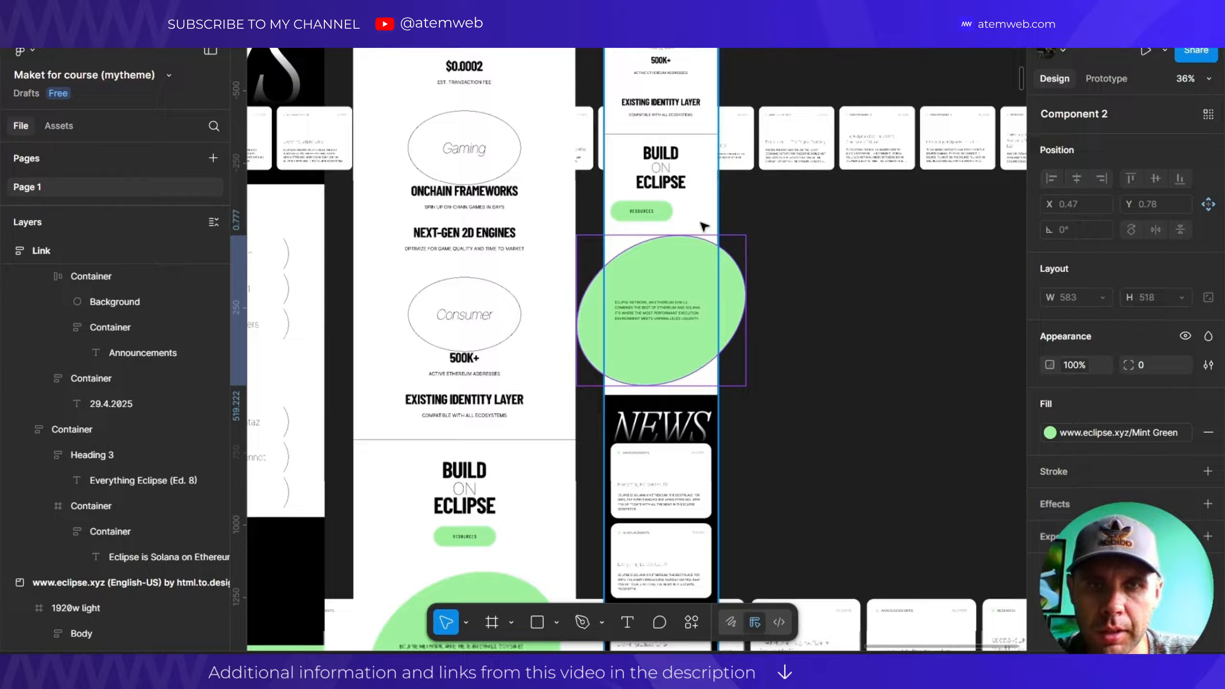
click(606, 265)
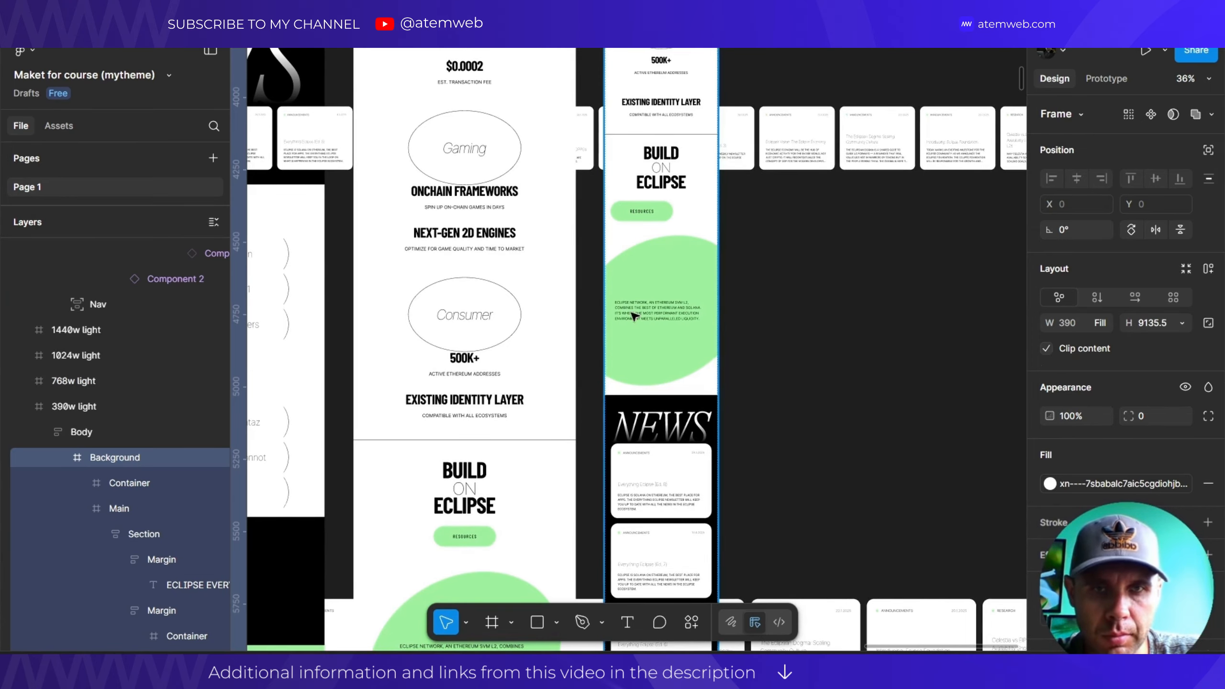
scroll(632, 316, up, 5)
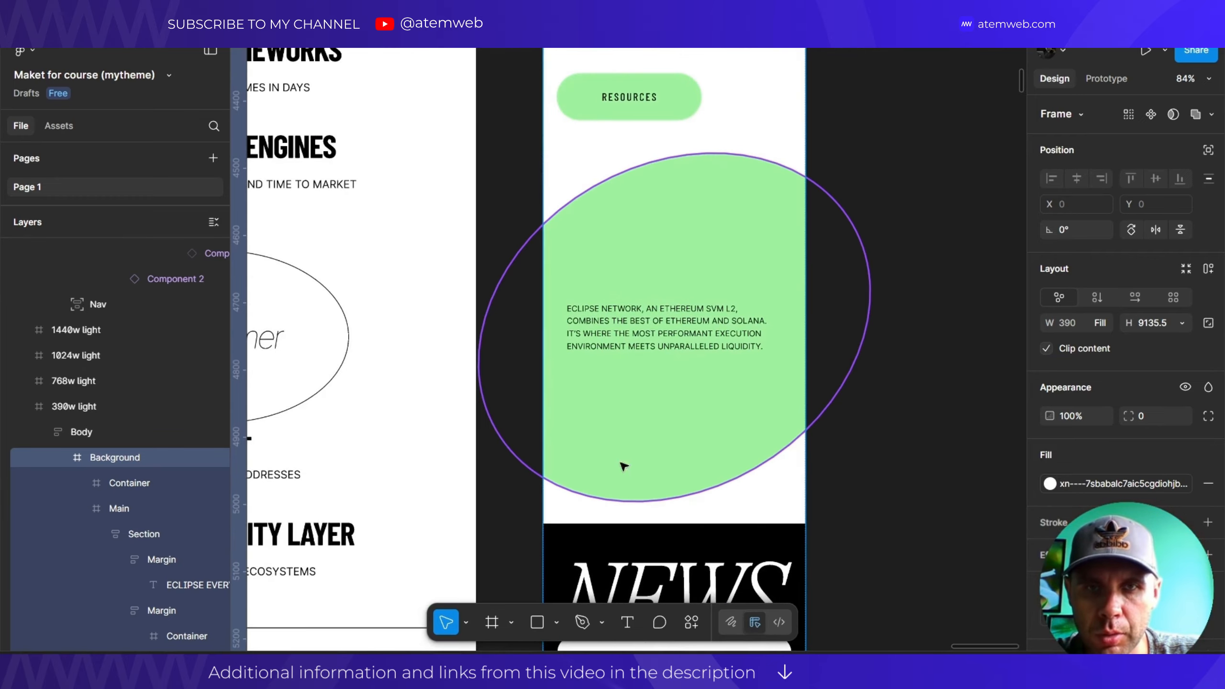
ctrl+click(623, 466)
scroll(623, 466, down, 4)
scroll(692, 270, down, 3)
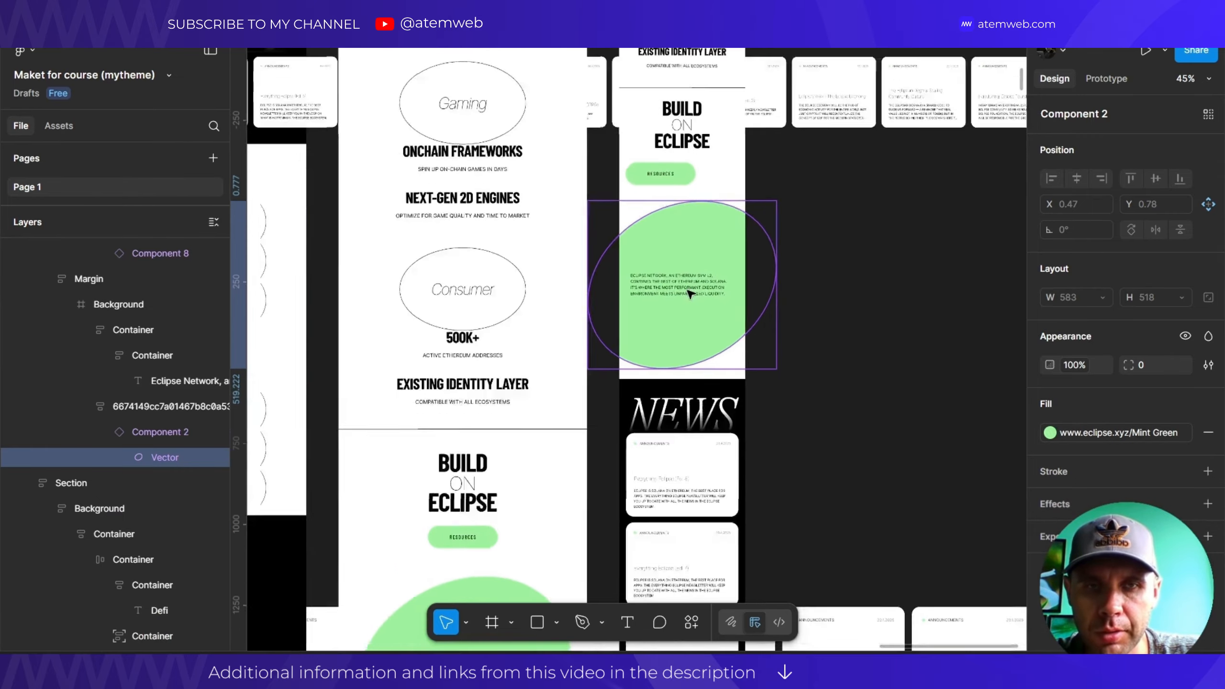
key(Escape)
scroll(558, 240, down, 6)
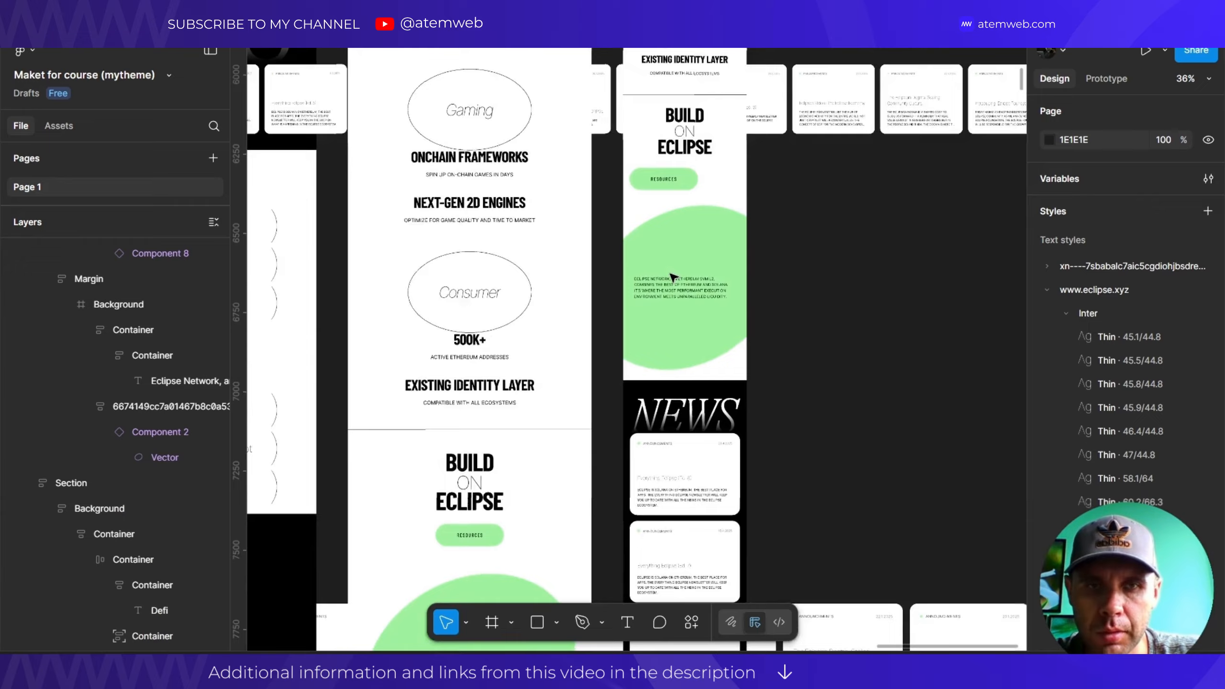
scroll(558, 240, up, 15)
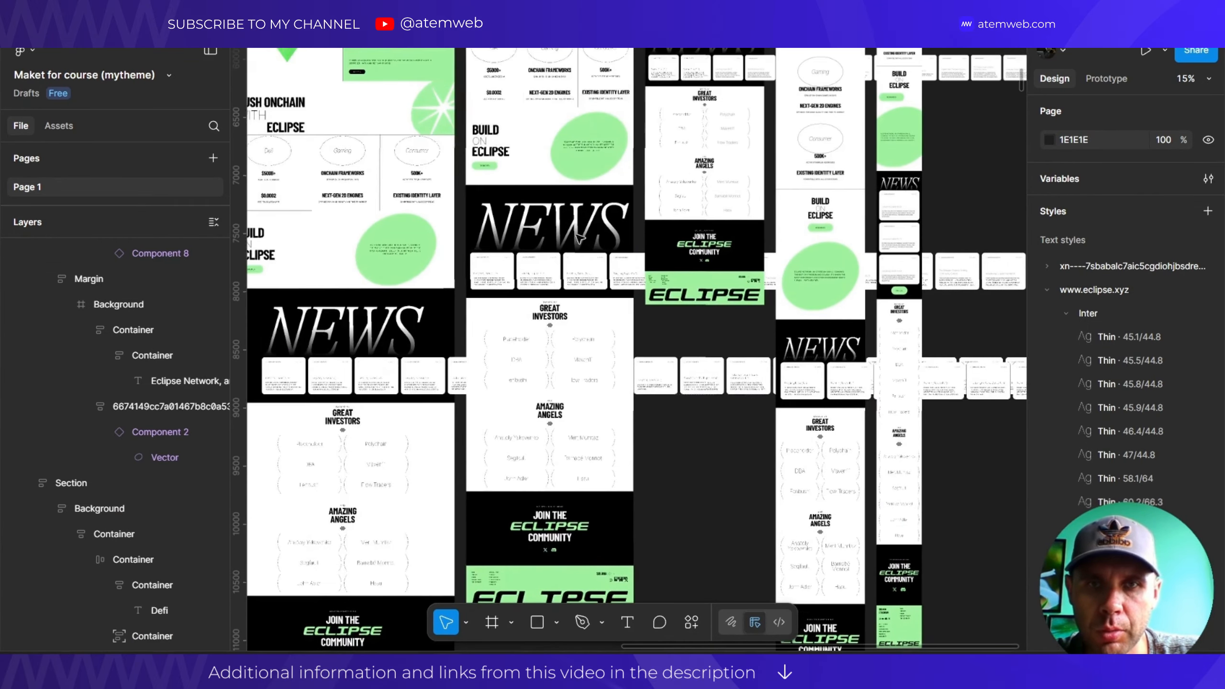
scroll(535, 270, down, 3)
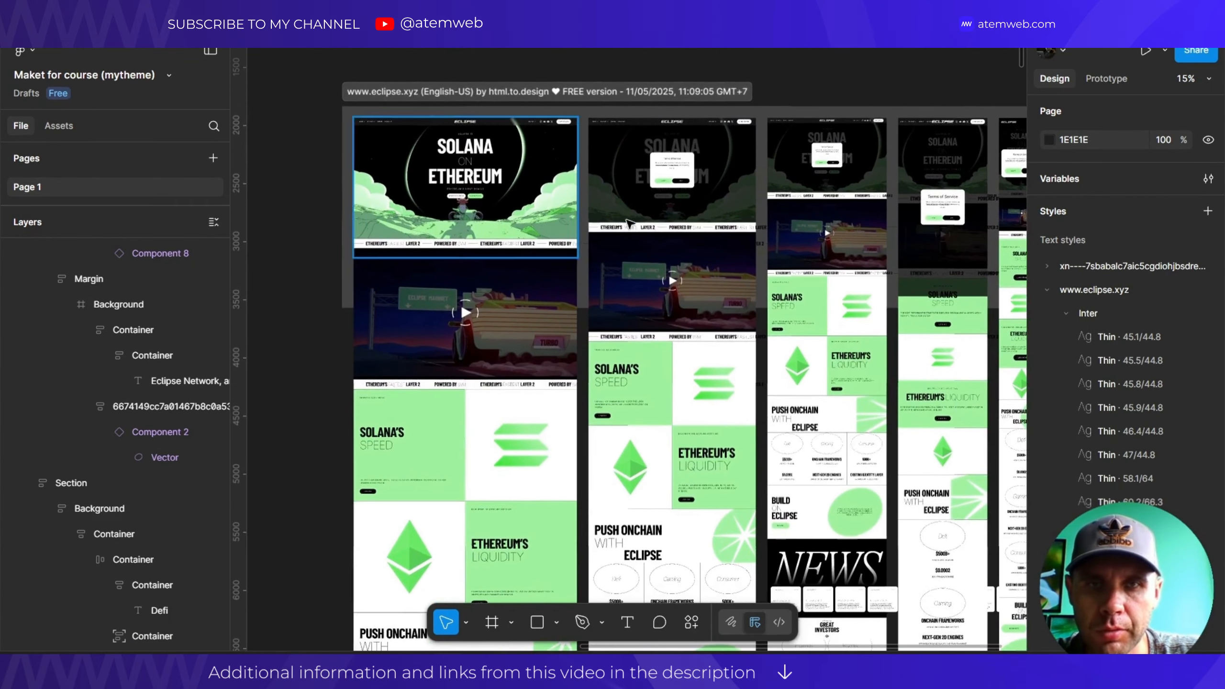
scroll(626, 266, down, 3)
scroll(628, 193, up, 7)
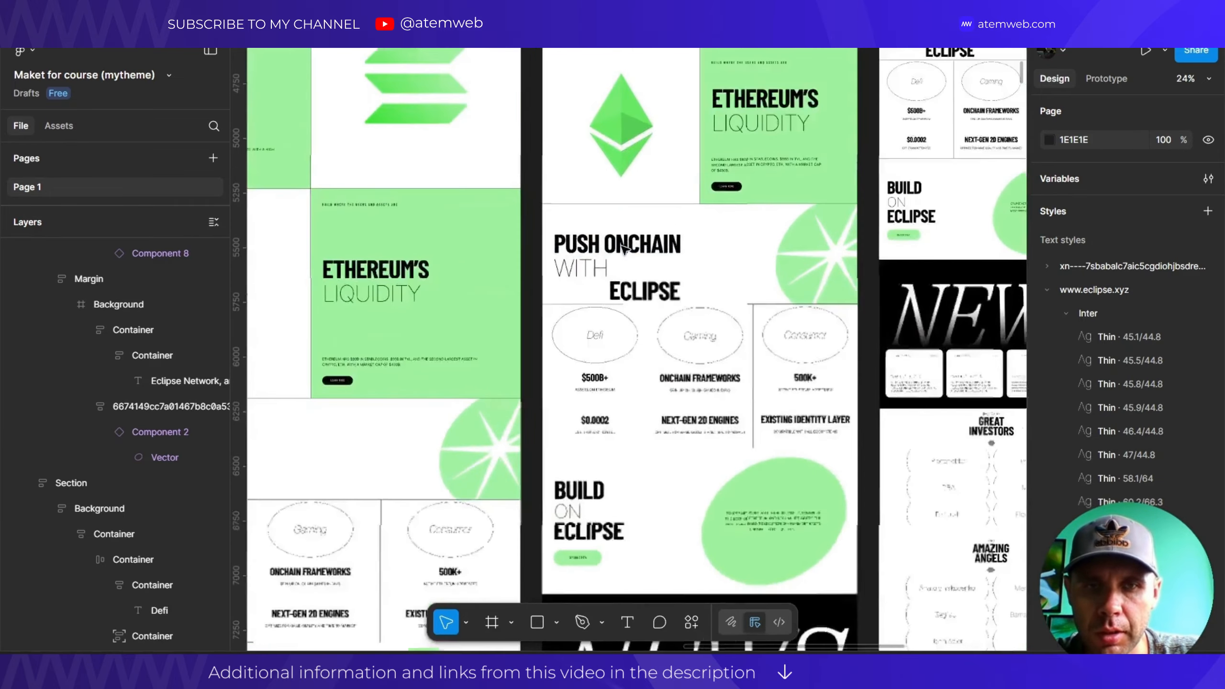
scroll(628, 211, down, 4)
scroll(620, 219, down, 3)
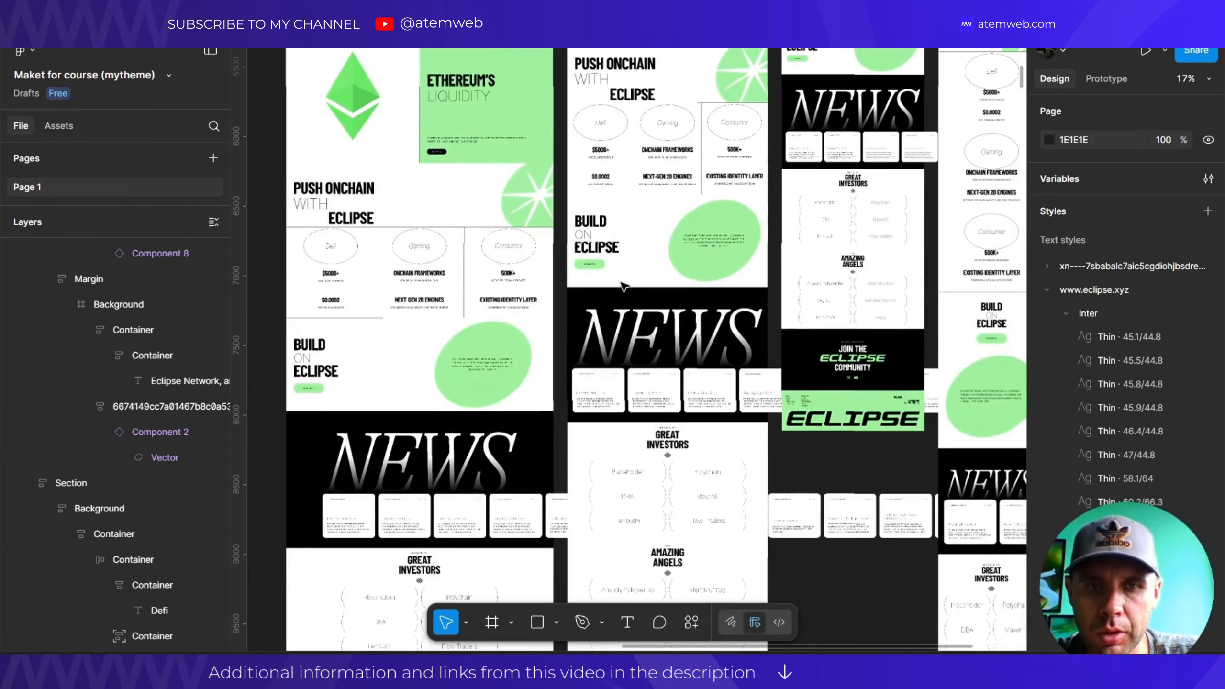
scroll(636, 280, down, 3)
scroll(701, 375, down, 3)
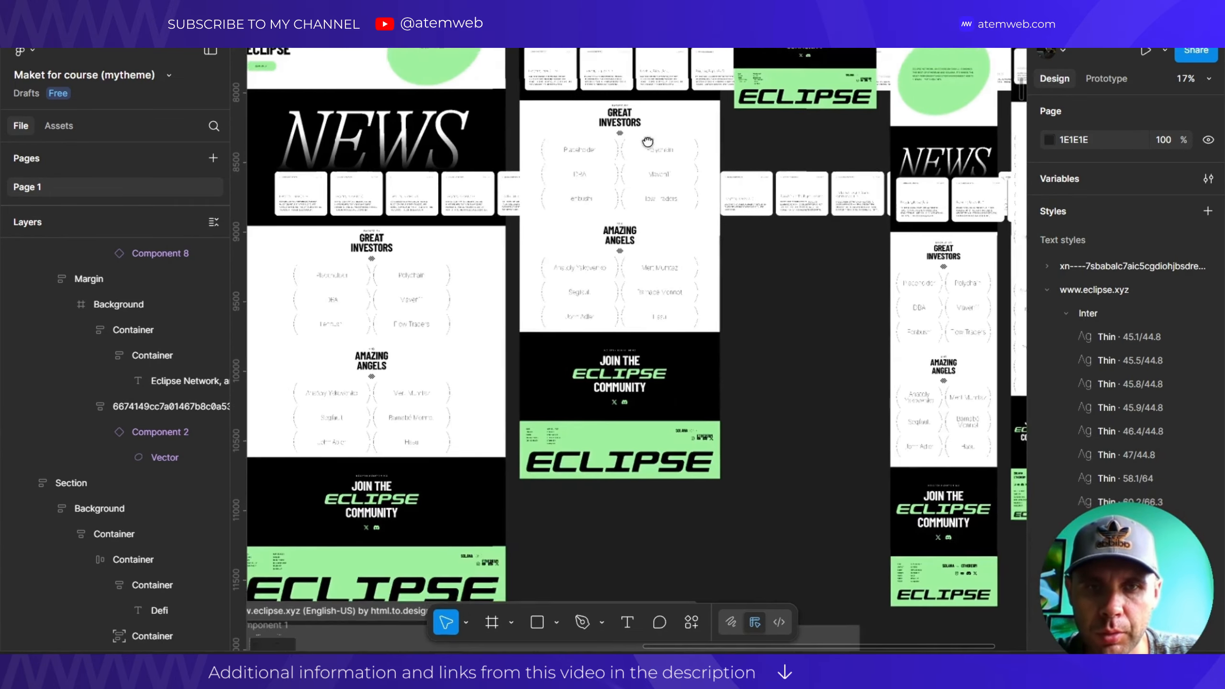
scroll(598, 391, up, 2)
scroll(665, 328, down, 10)
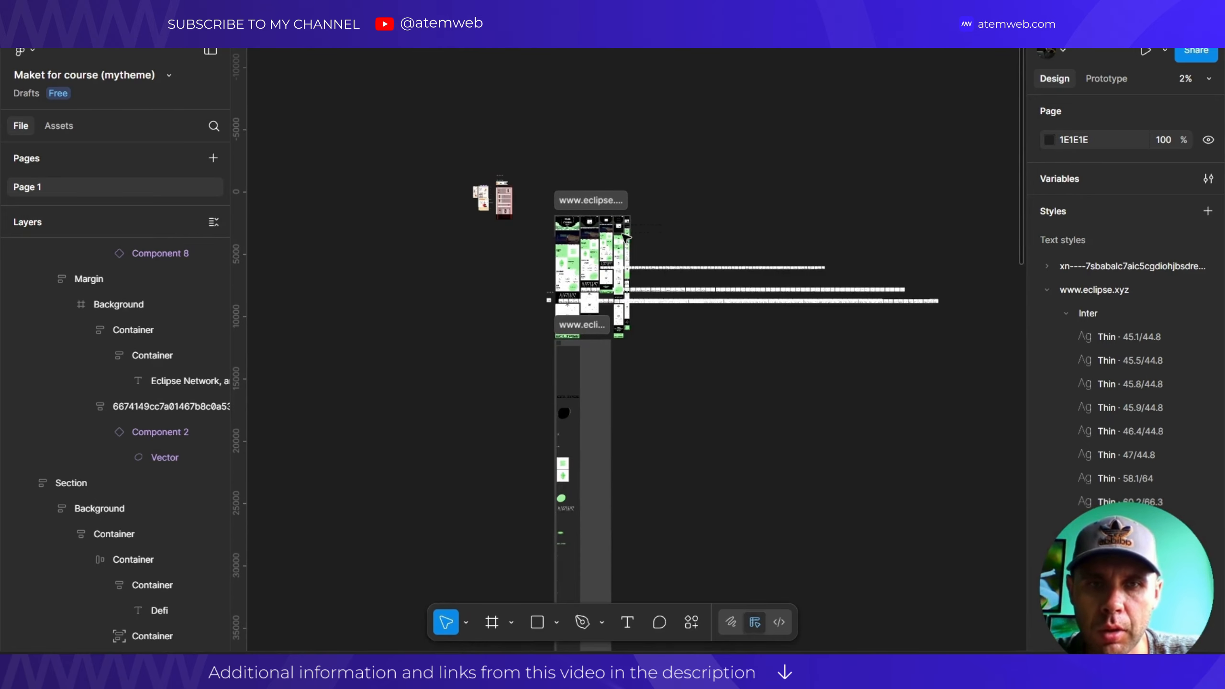
scroll(673, 269, down, 2)
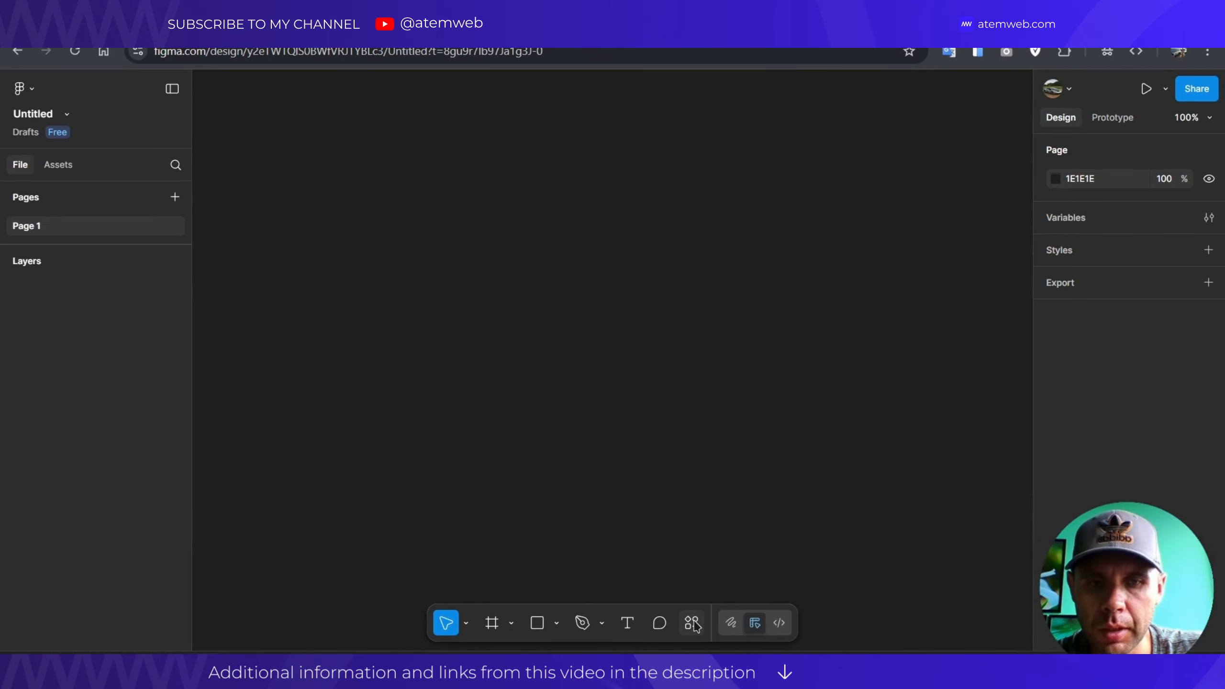
Search plugins for 'web to figma' and open the Web to Figma plugin's details.
click(693, 624)
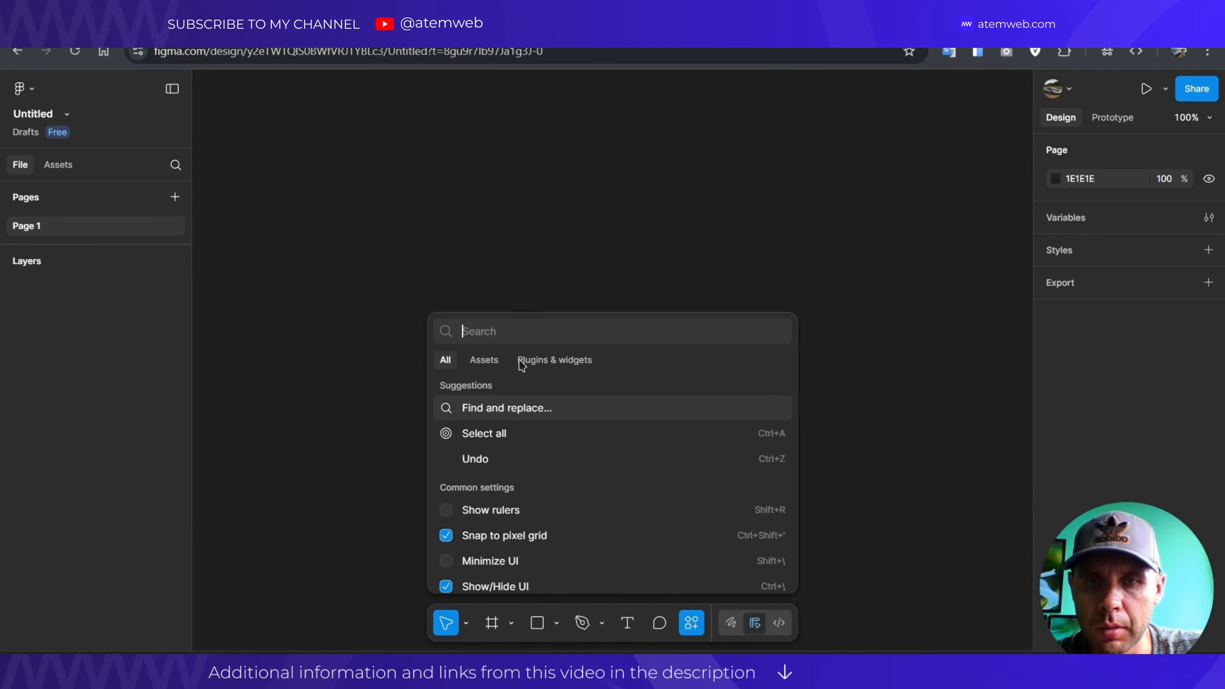
click(578, 362)
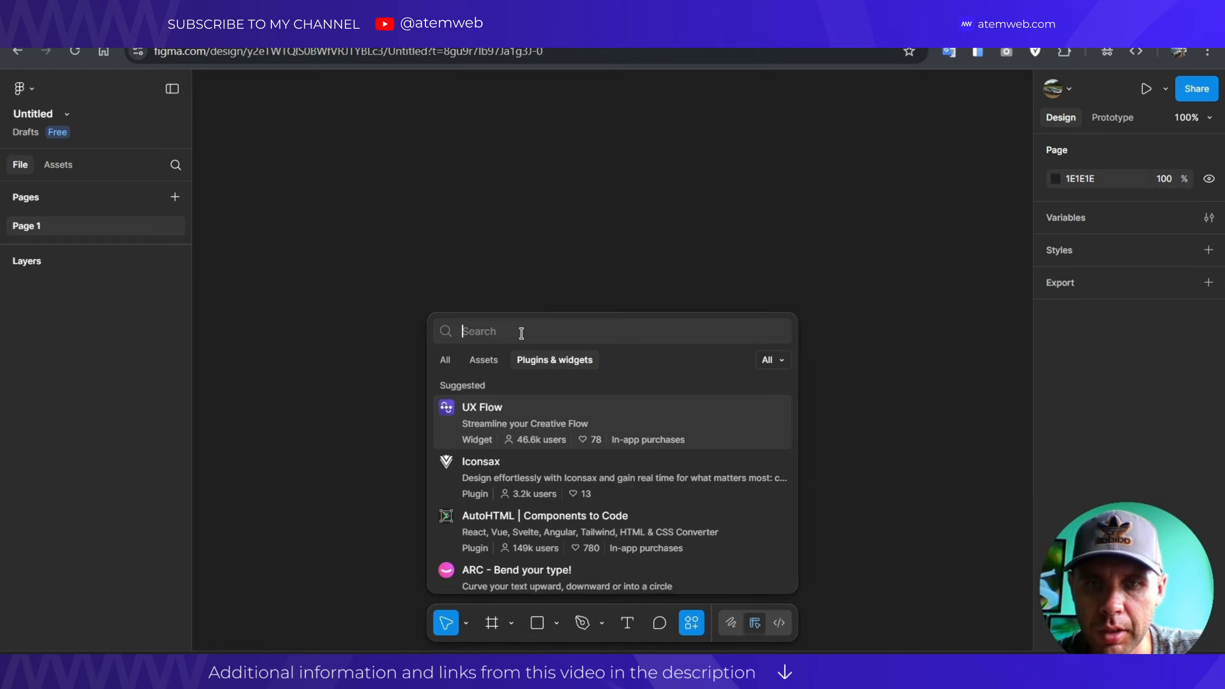
text(https://www.eclipse.xyz/?ref=lapaninja)
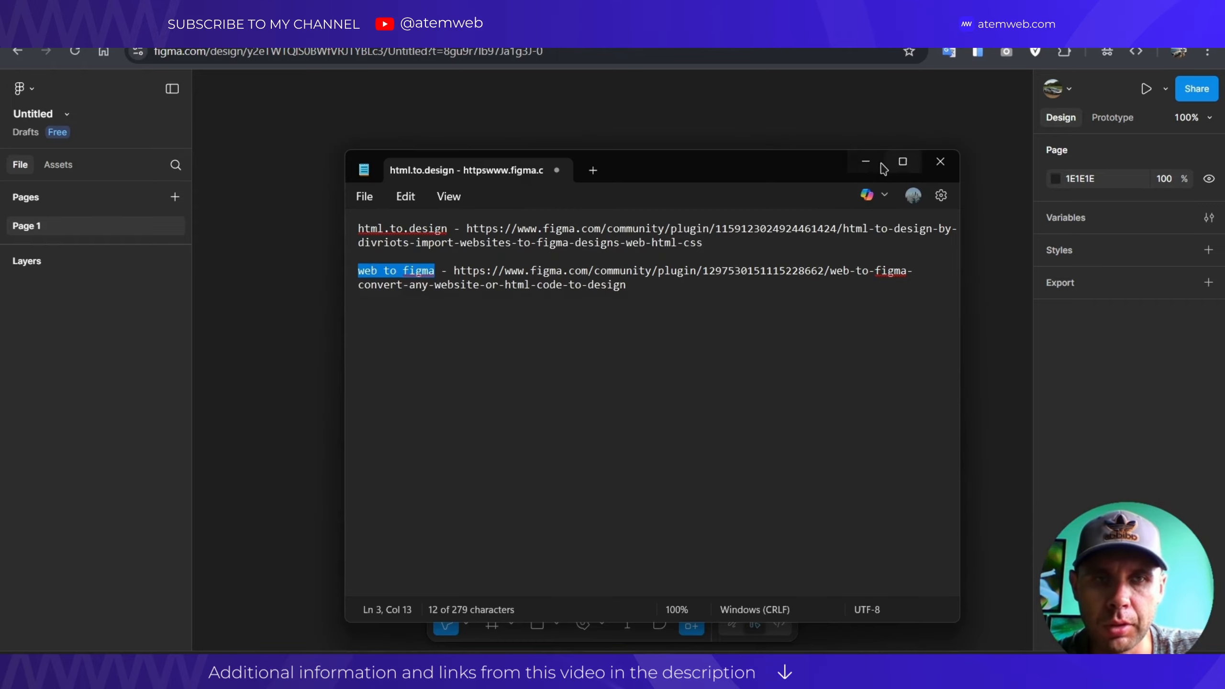
click(872, 161)
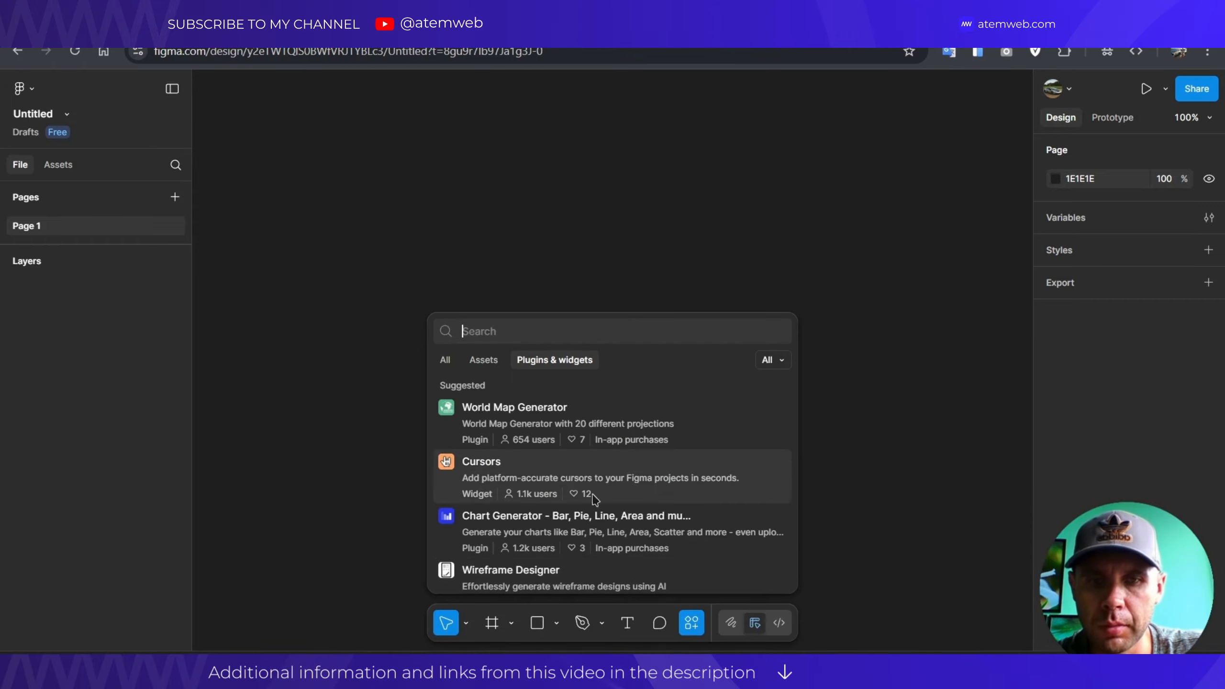
click(541, 328)
text(web to figma)
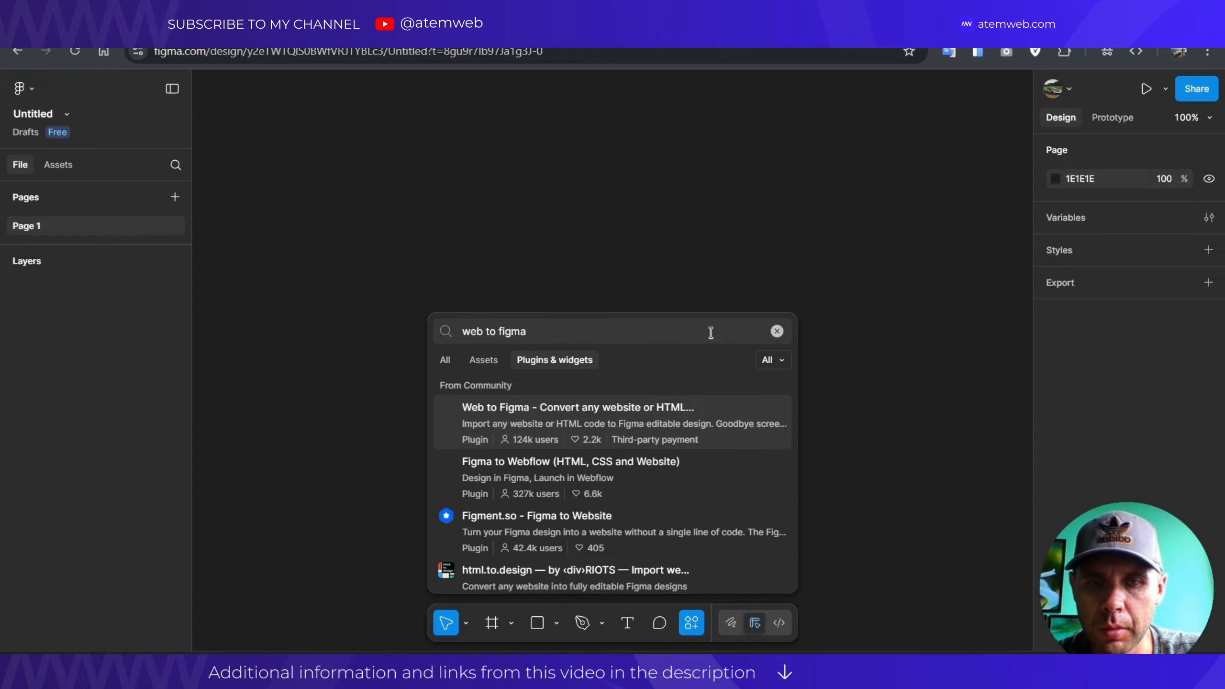
click(624, 413)
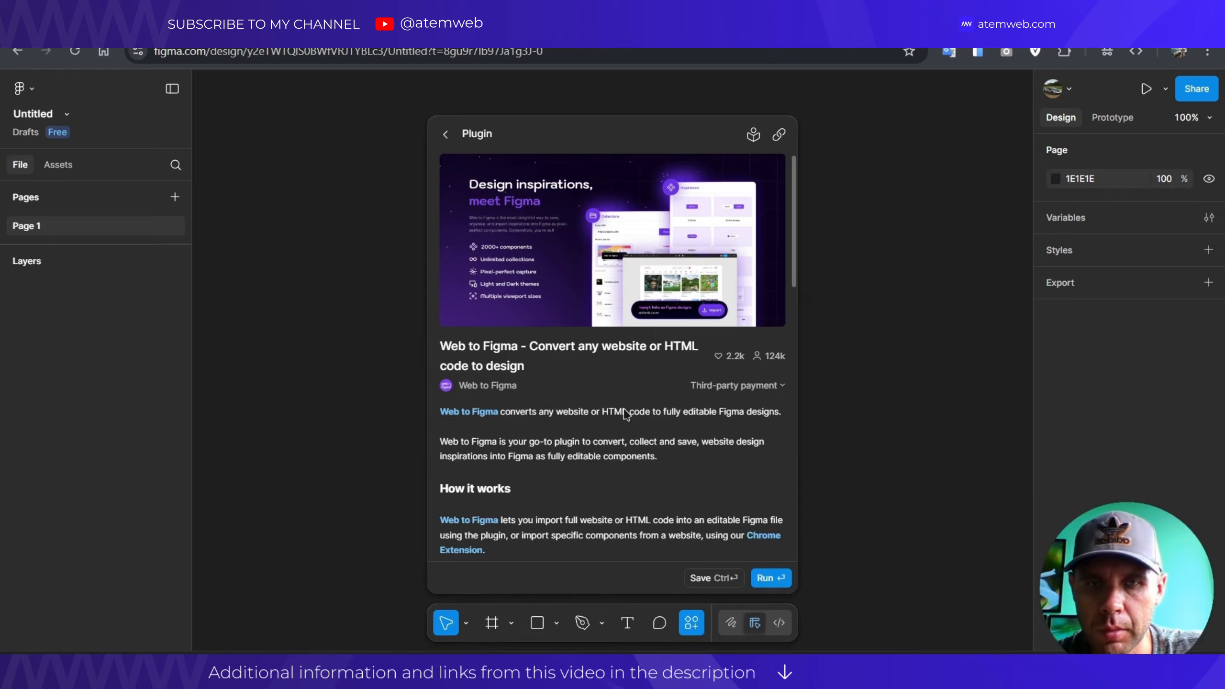
Run Web to Figma with Tablet and Mobile sizes ticked, dismissing the PRO prompt from Custom.
click(769, 578)
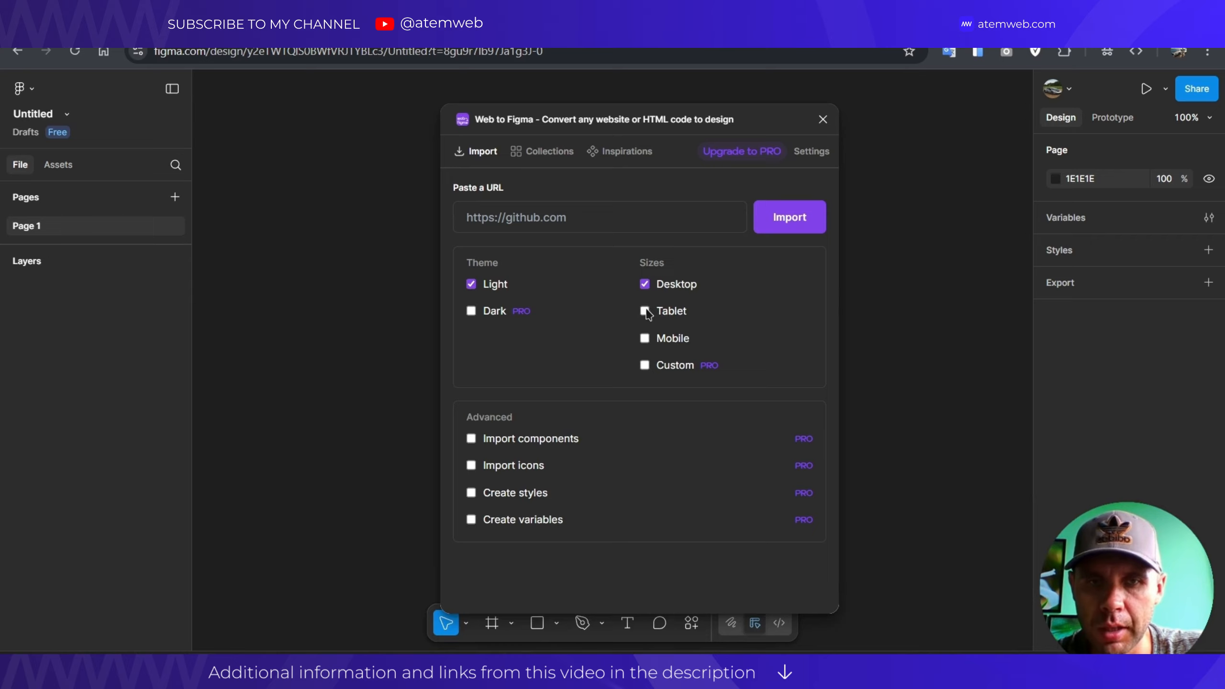
click(645, 311)
click(645, 338)
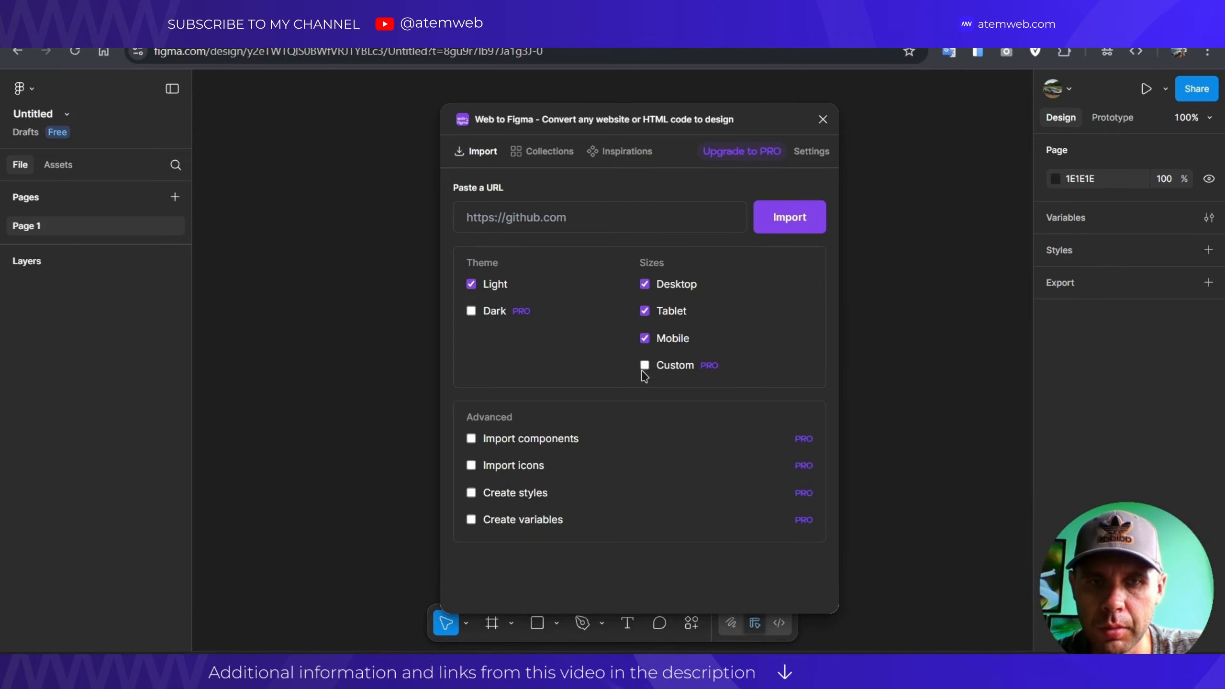
click(645, 365)
click(794, 305)
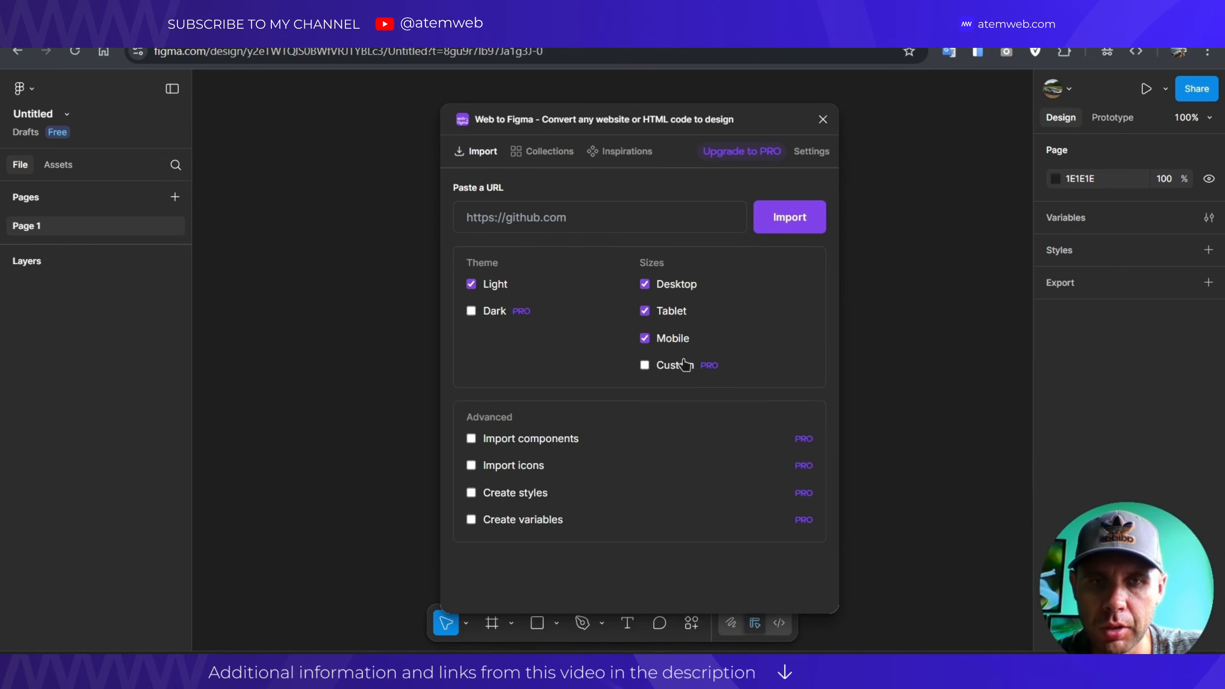
double_click(708, 365)
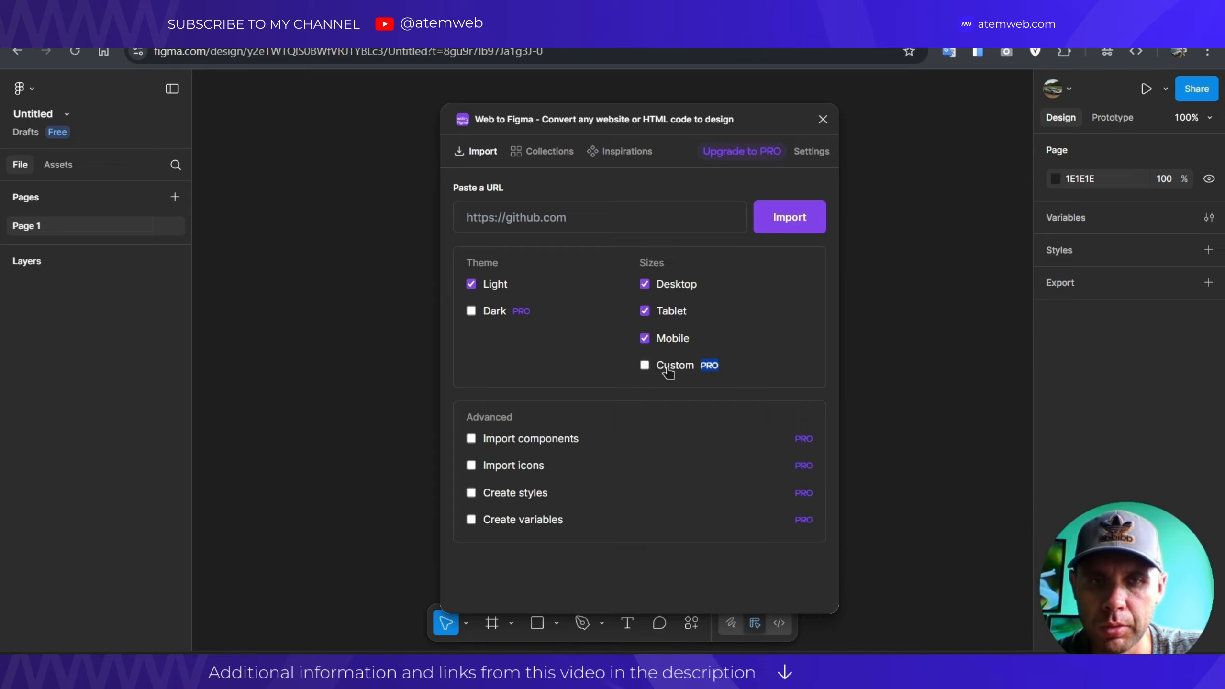
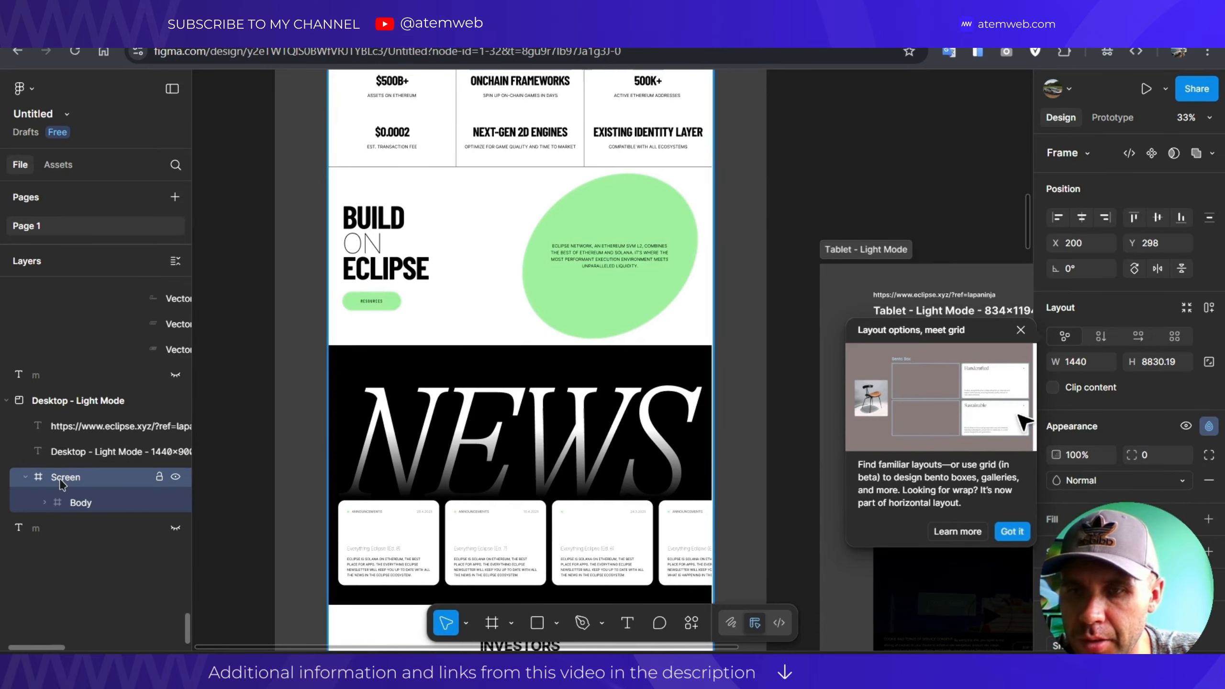
Expand Screen > Body > Div [page-wrapper] in the Layers panel to reveal its children.
scroll(483, 273, down, 3)
click(97, 506)
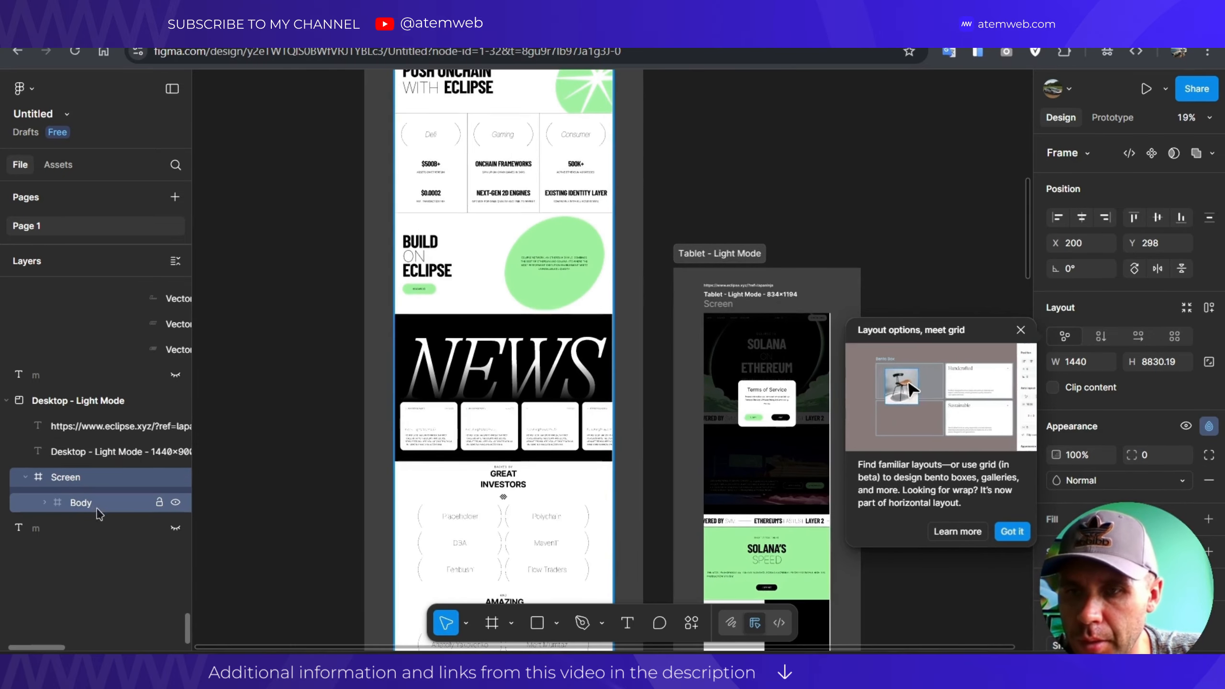
click(44, 502)
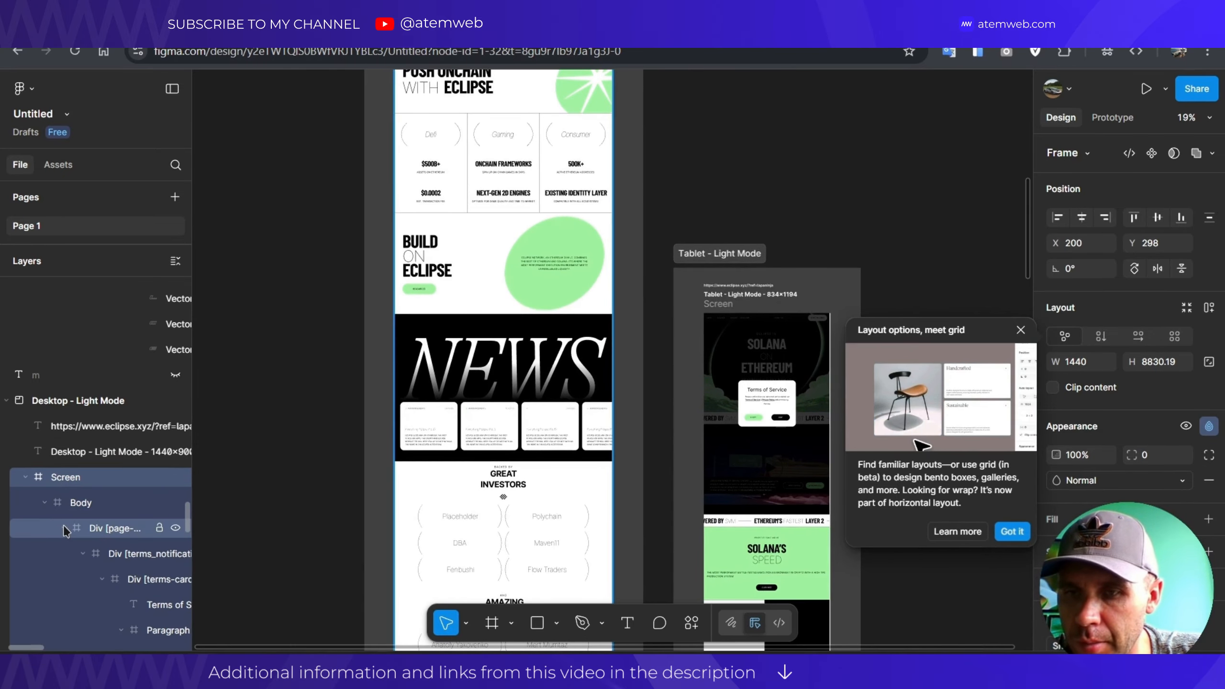
click(65, 529)
click(58, 504)
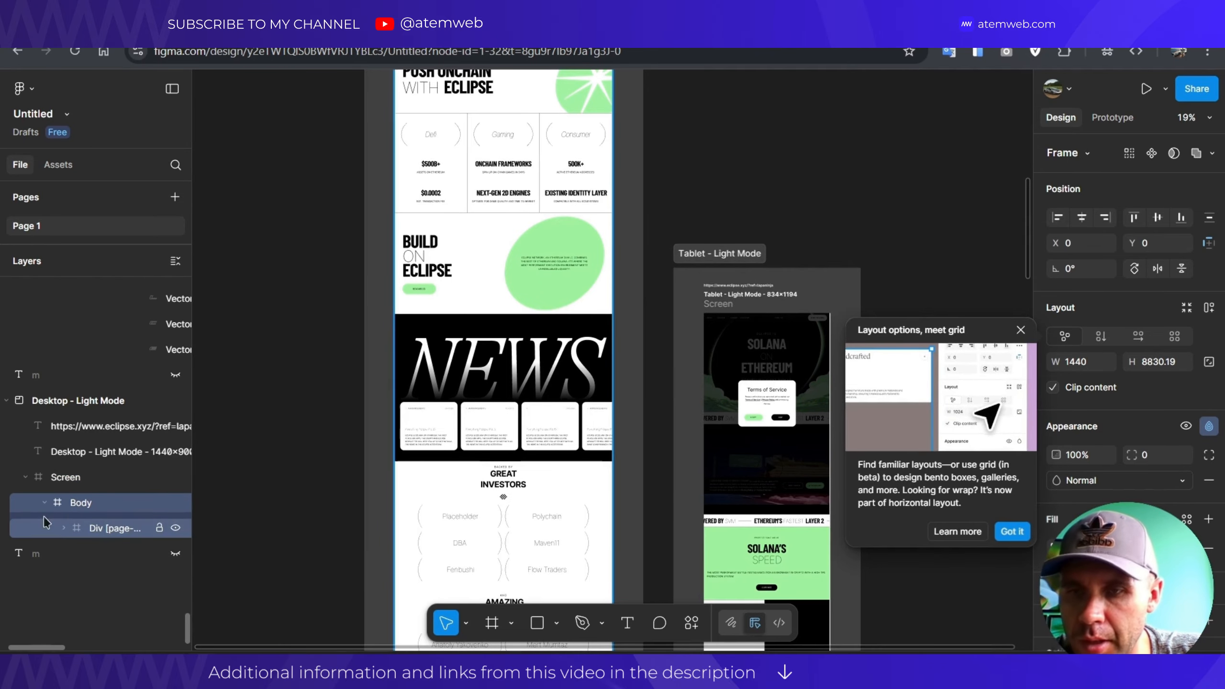
click(65, 529)
scroll(77, 526, down, 2)
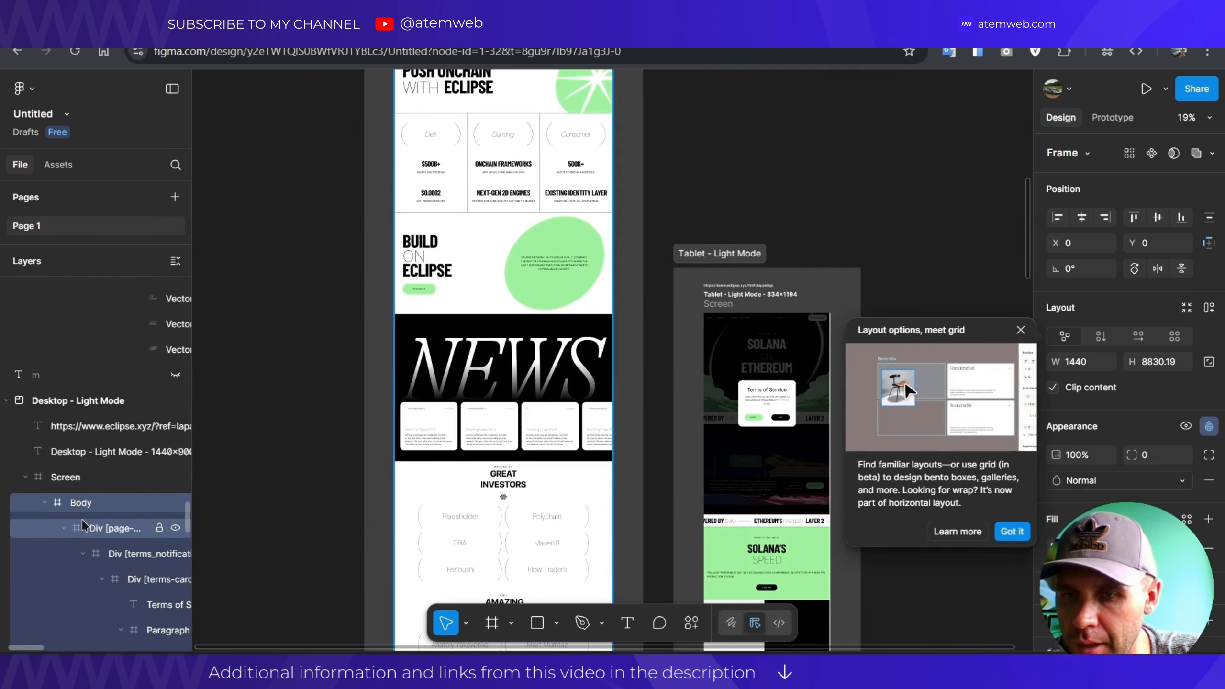
scroll(82, 520, down, 2)
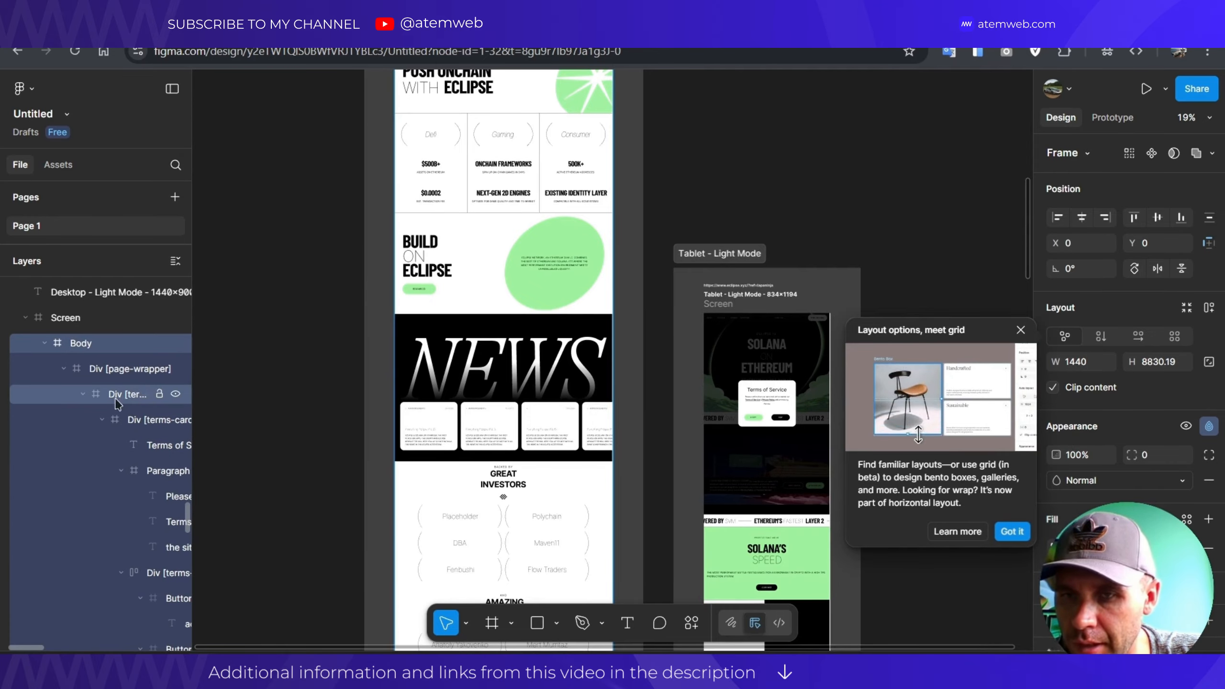
Select the terms notification, Terms of Service card and Accept/Deny button group, then zoom onto the modal.
click(116, 400)
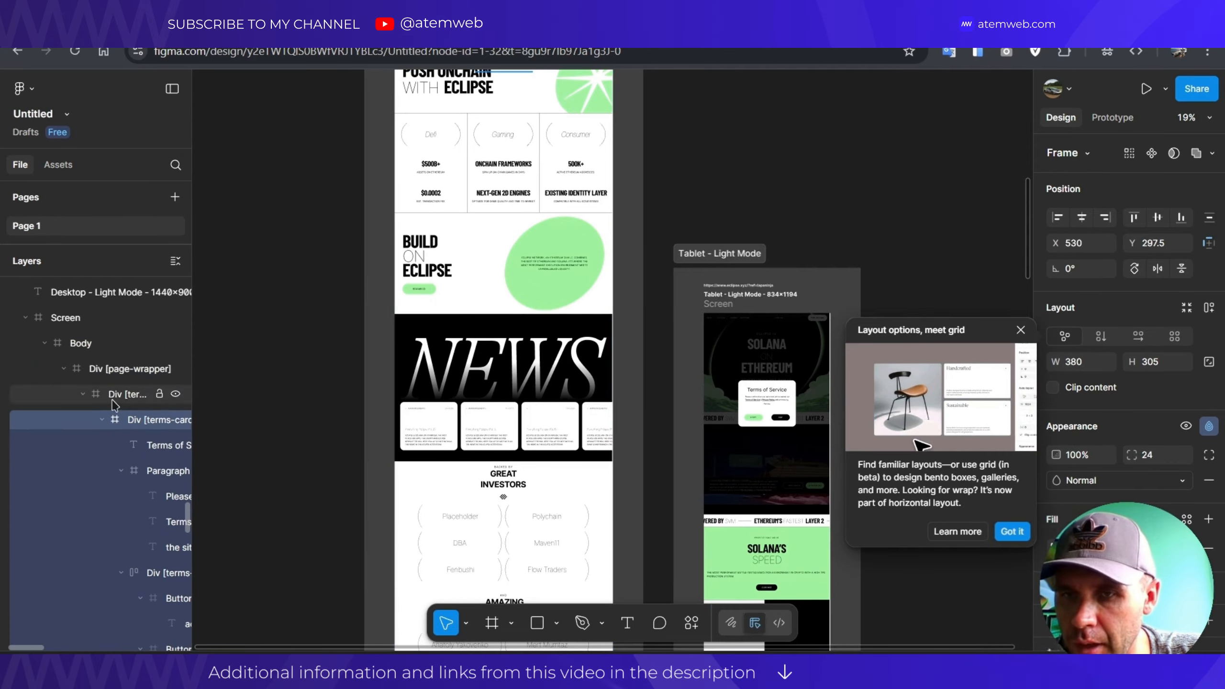
click(116, 419)
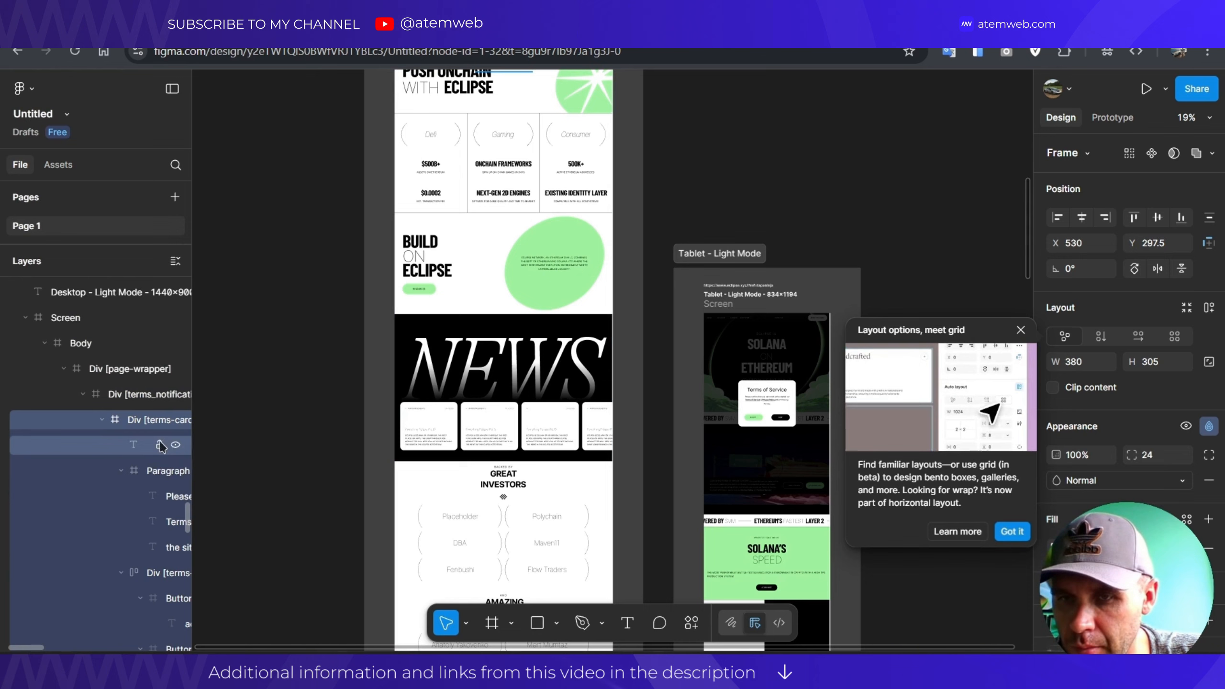
scroll(149, 453, down, 5)
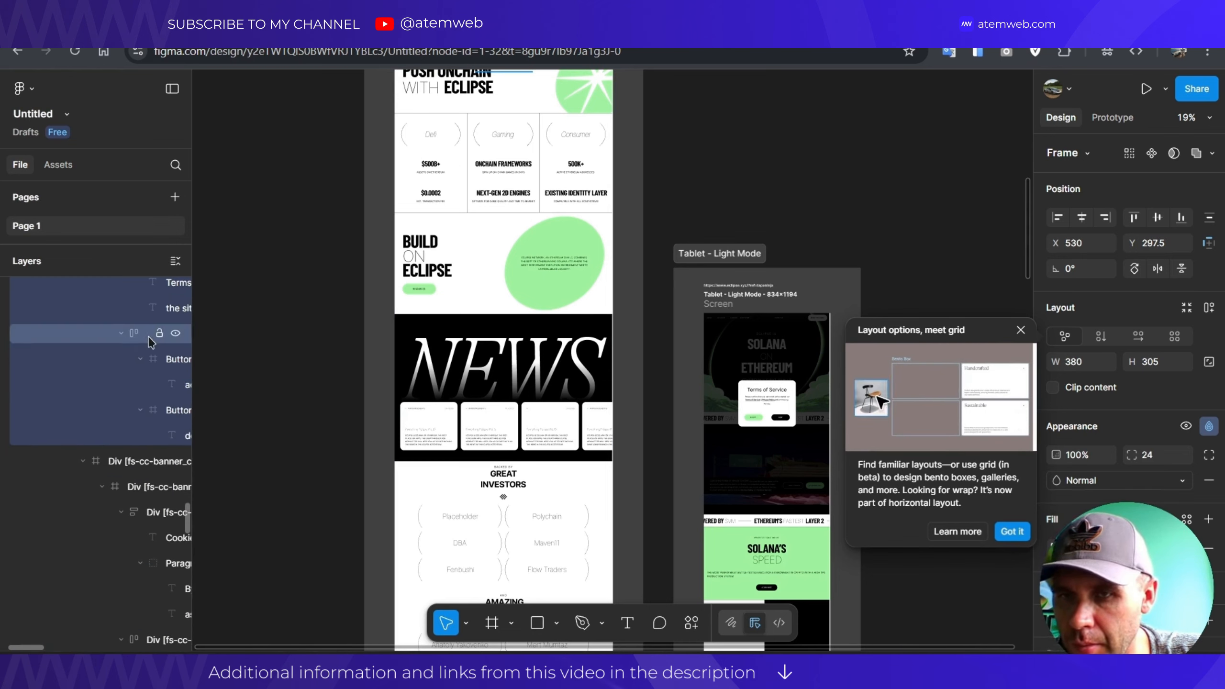
click(148, 335)
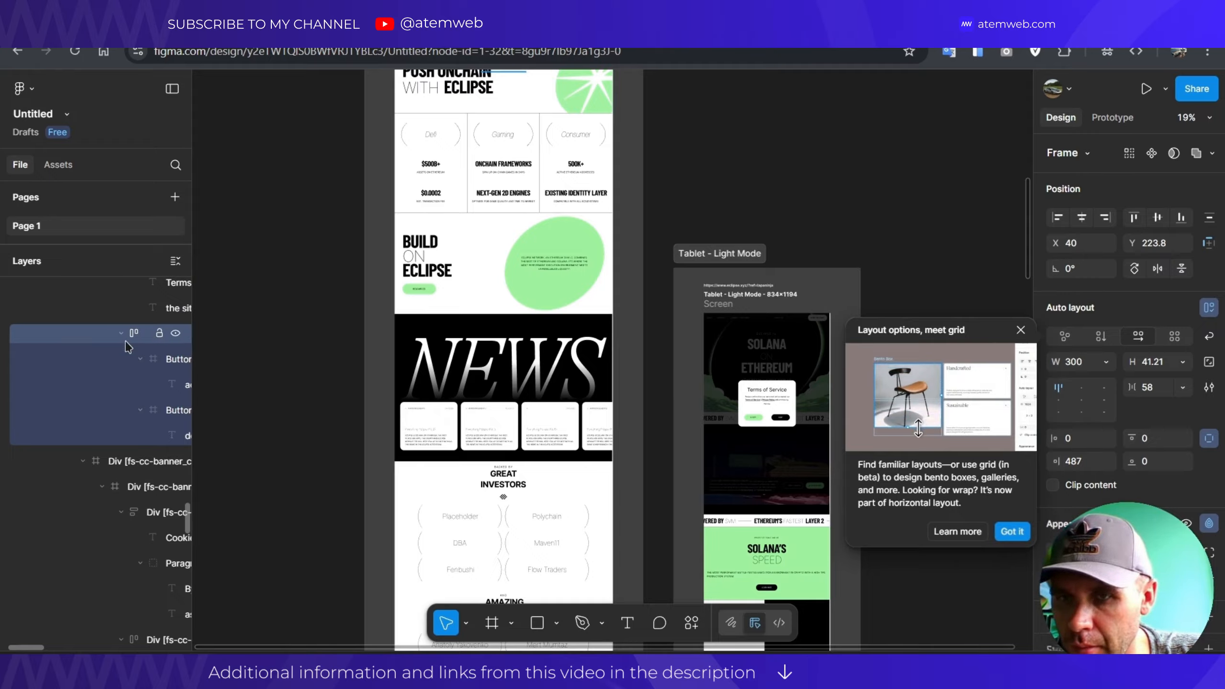
scroll(122, 429, down, 5)
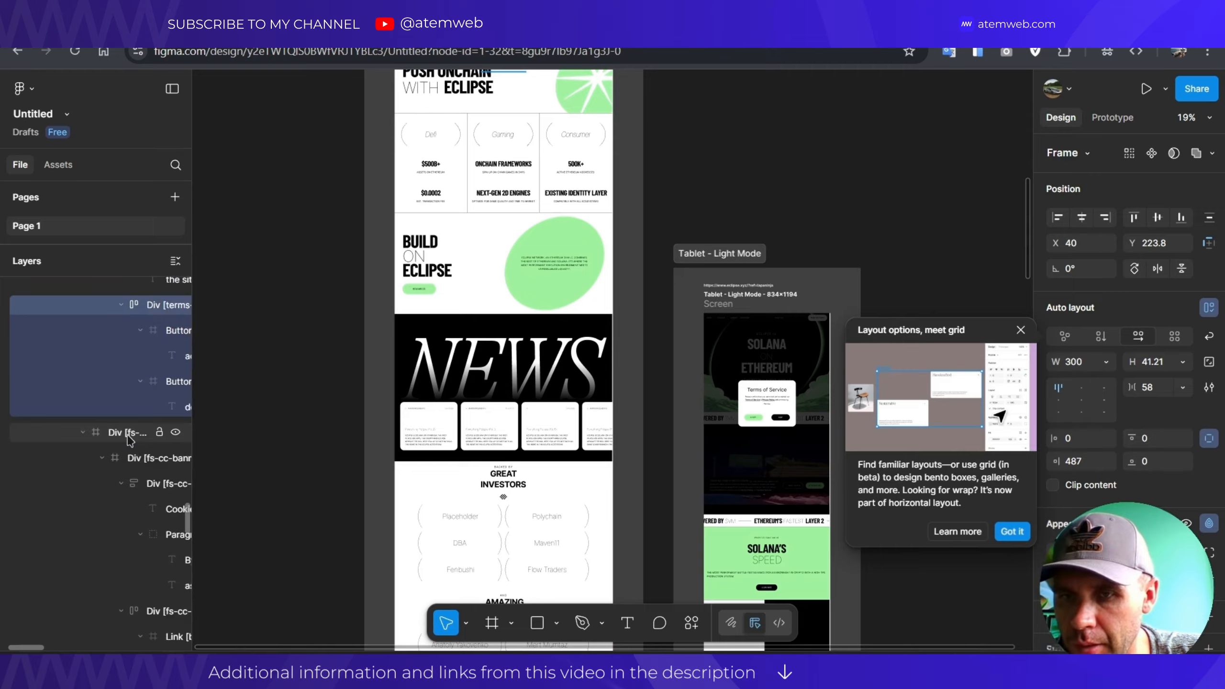
scroll(499, 165, up, 10)
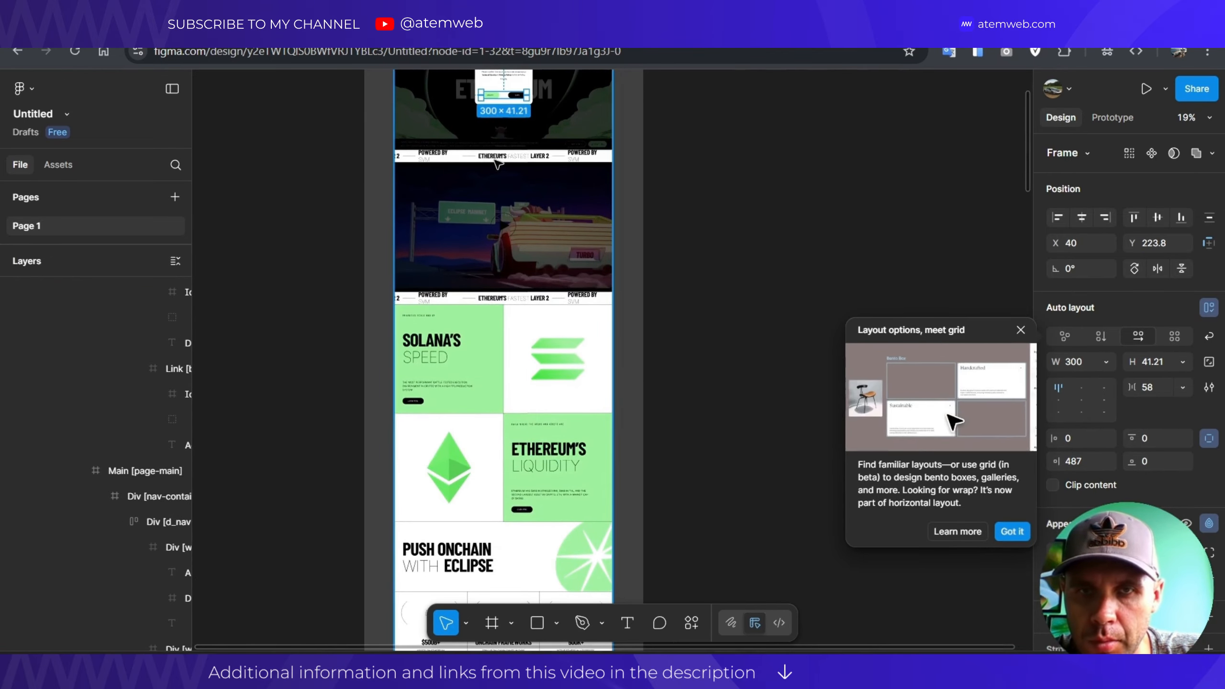
ctrl+scroll(502, 237, up, 5)
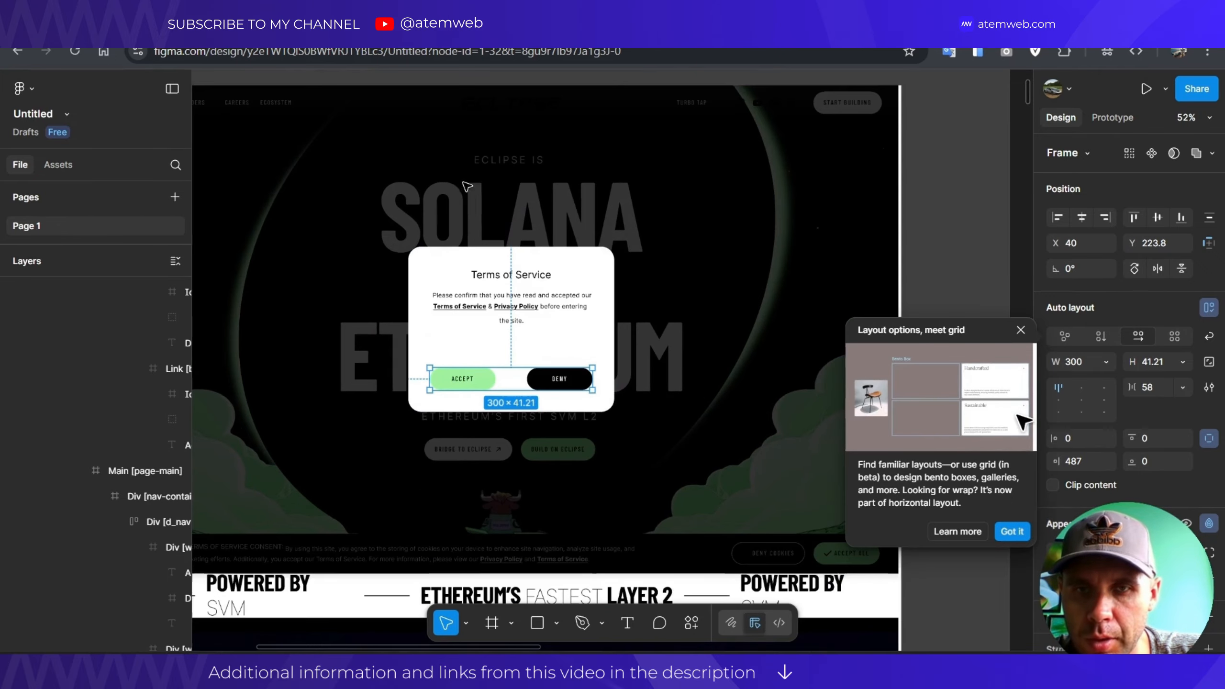
Drag the Div [terms-card] Terms of Service card outside the Desktop frame.
click(581, 275)
ctrl+scroll(569, 275, down, 4)
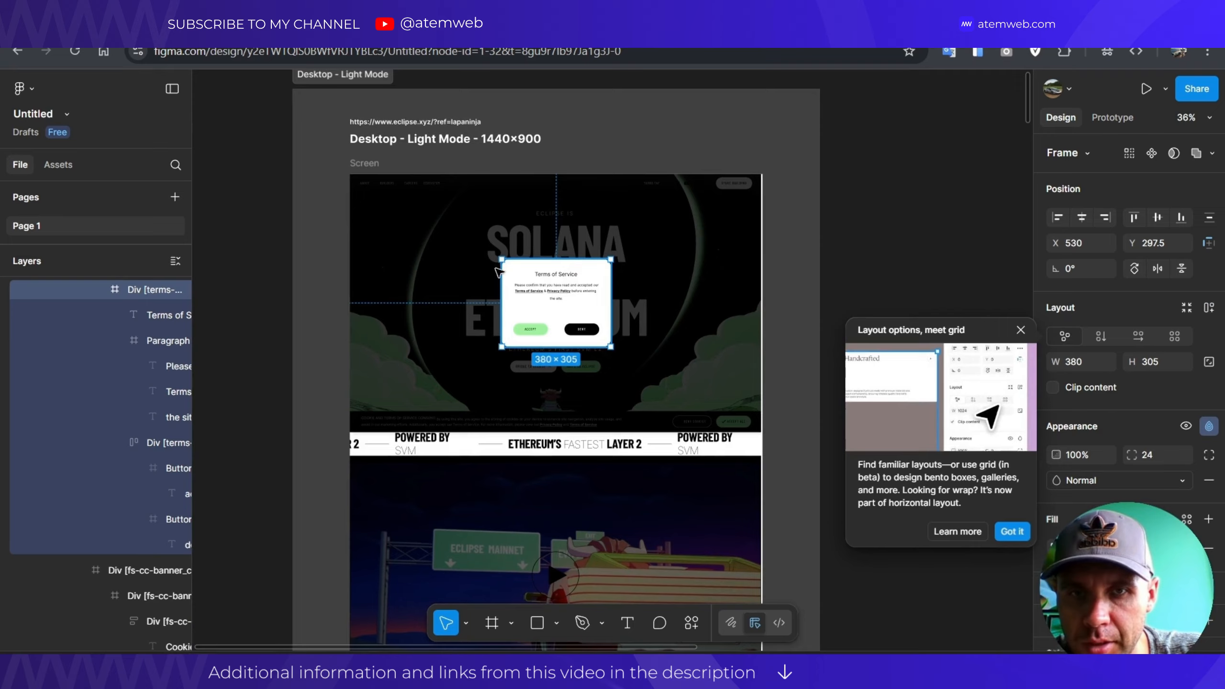
drag(498, 272, 302, 259)
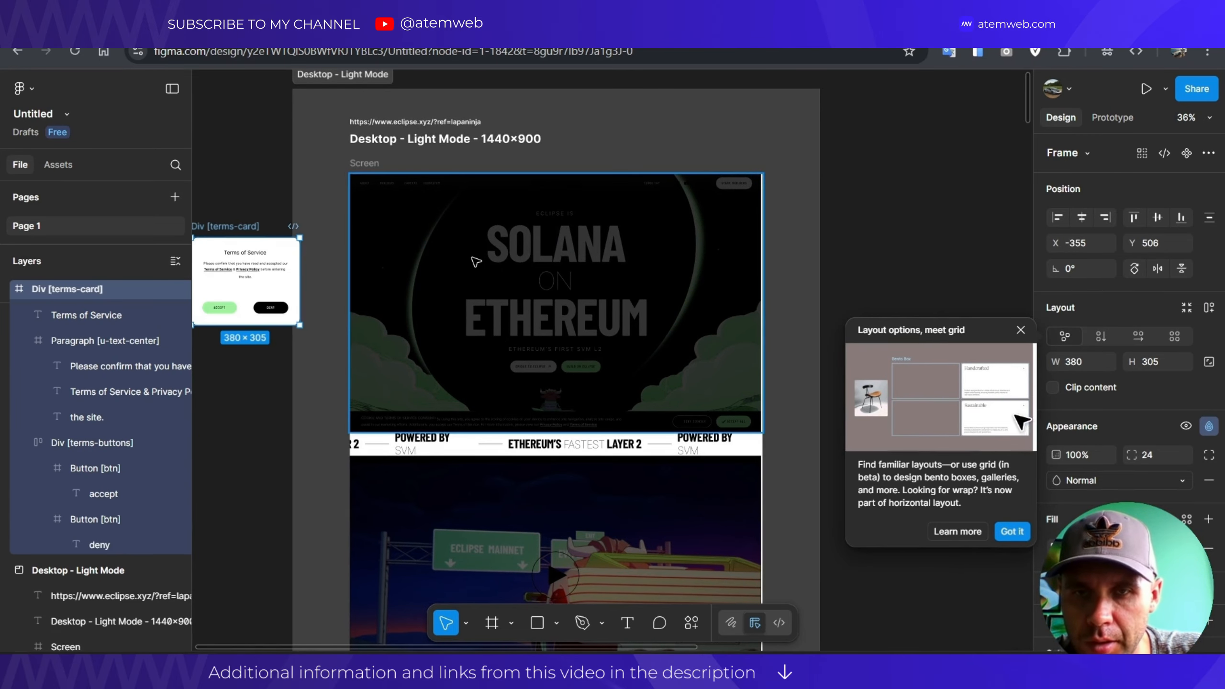
ctrl+scroll(472, 259, down, 1)
Hide the Div [terms_notification] dark overlay and bring the hero headline into view.
ctrl+click(452, 261)
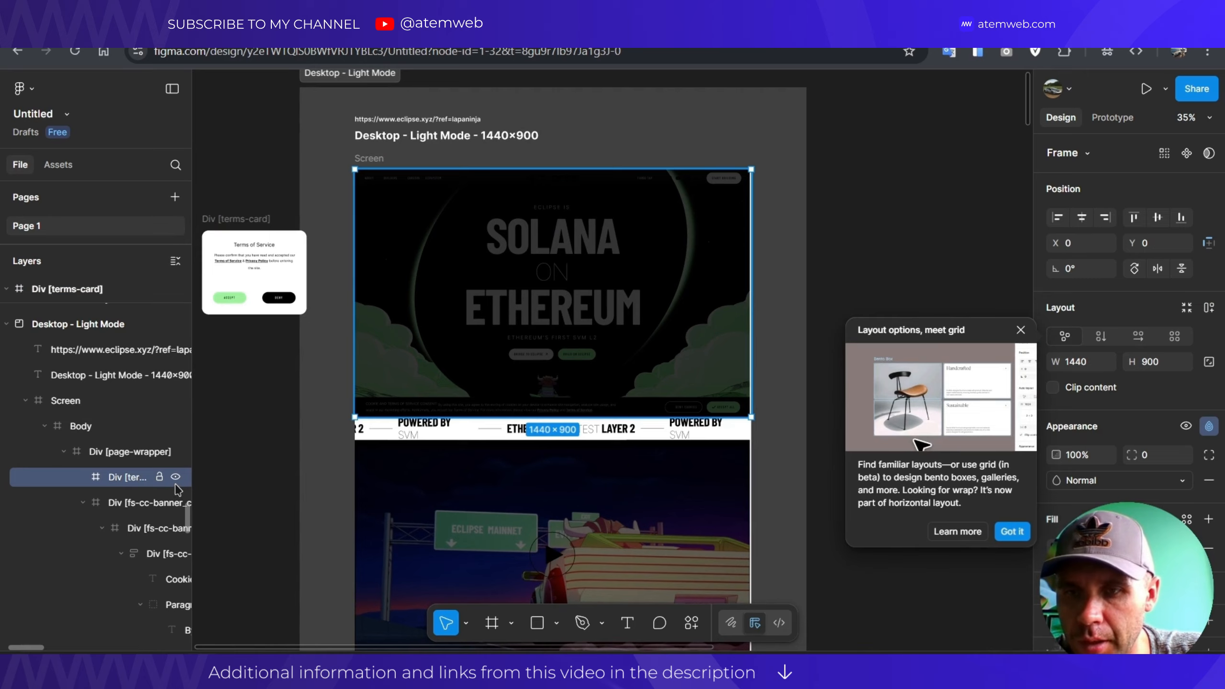
click(175, 477)
click(175, 477)
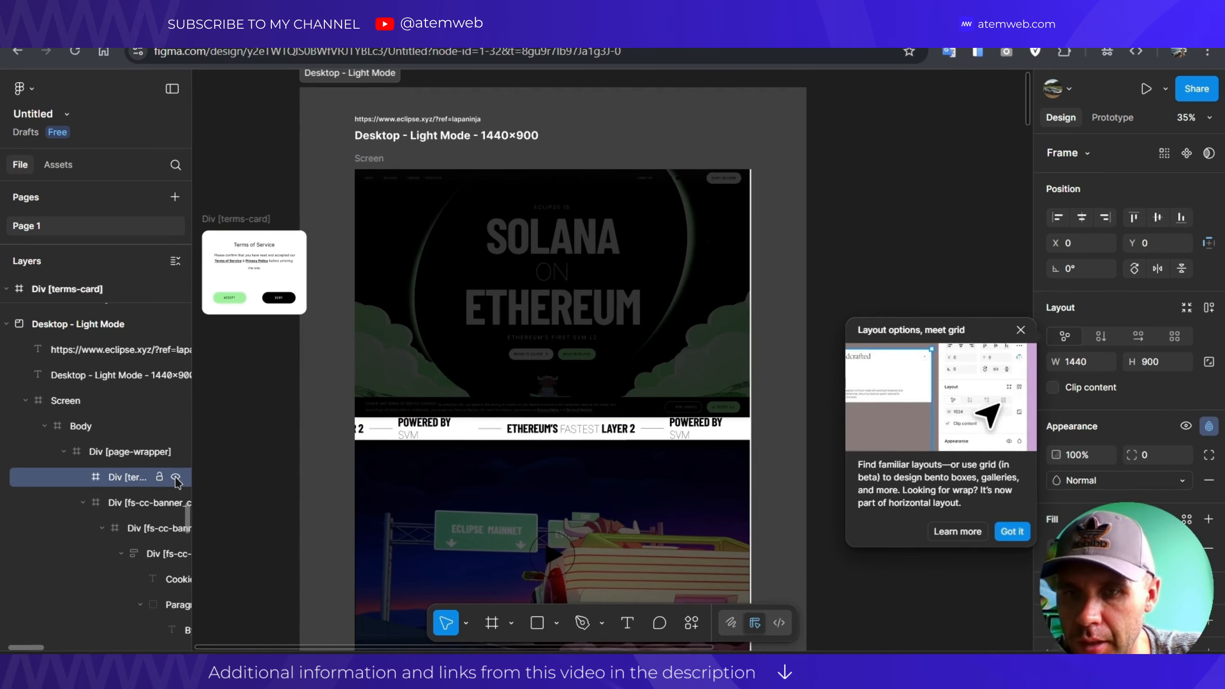
click(175, 477)
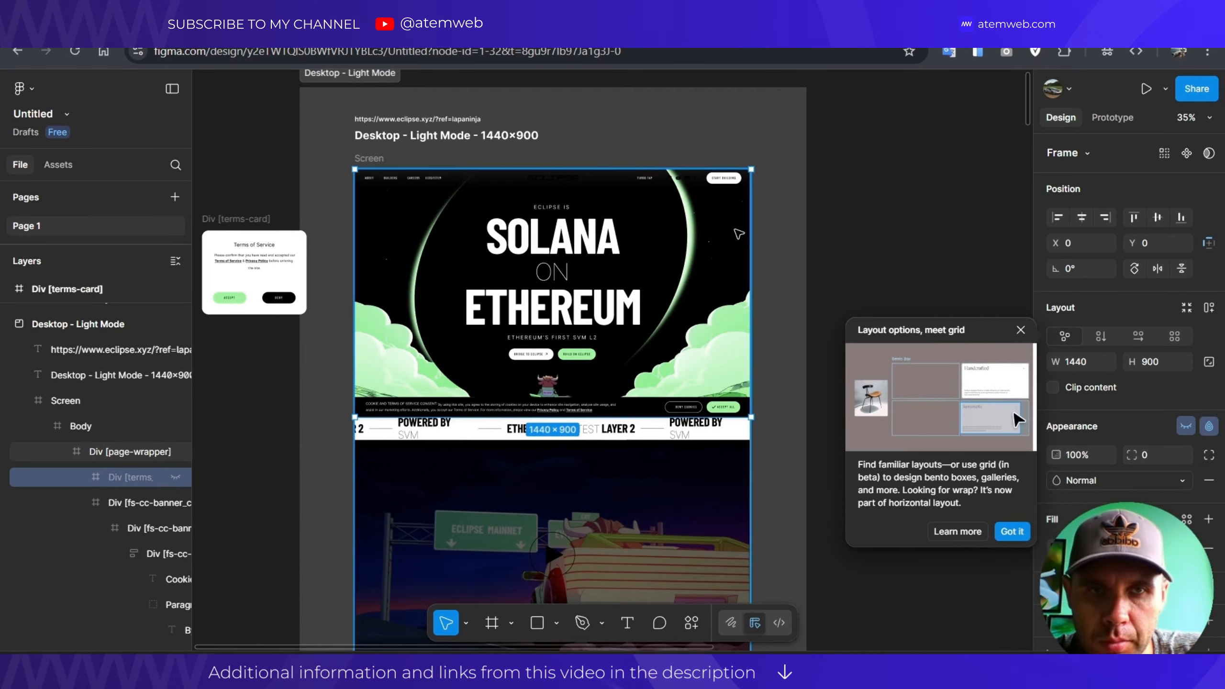
ctrl+scroll(815, 238, down, 1)
ctrl+scroll(774, 251, up, 4)
drag(550, 311, 739, 239)
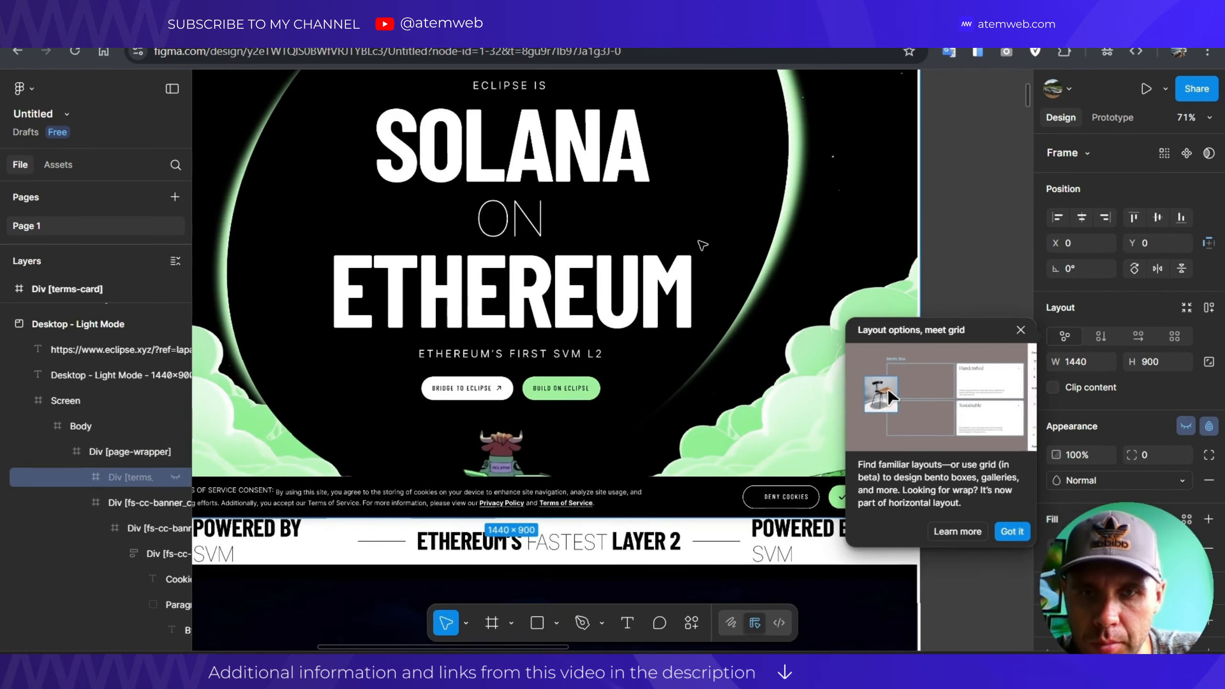
Insert 'sd' after the L so the hero headline reads SOLsdANA.
click(528, 235)
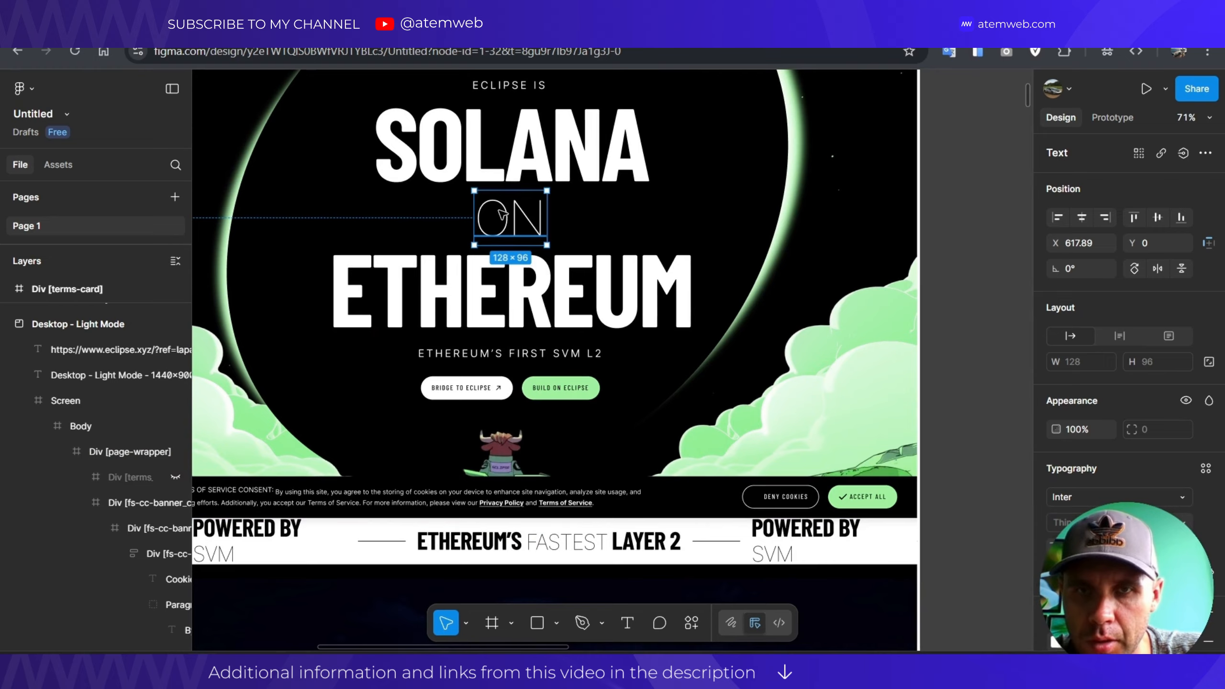
click(477, 156)
double_click(478, 156)
click(508, 149)
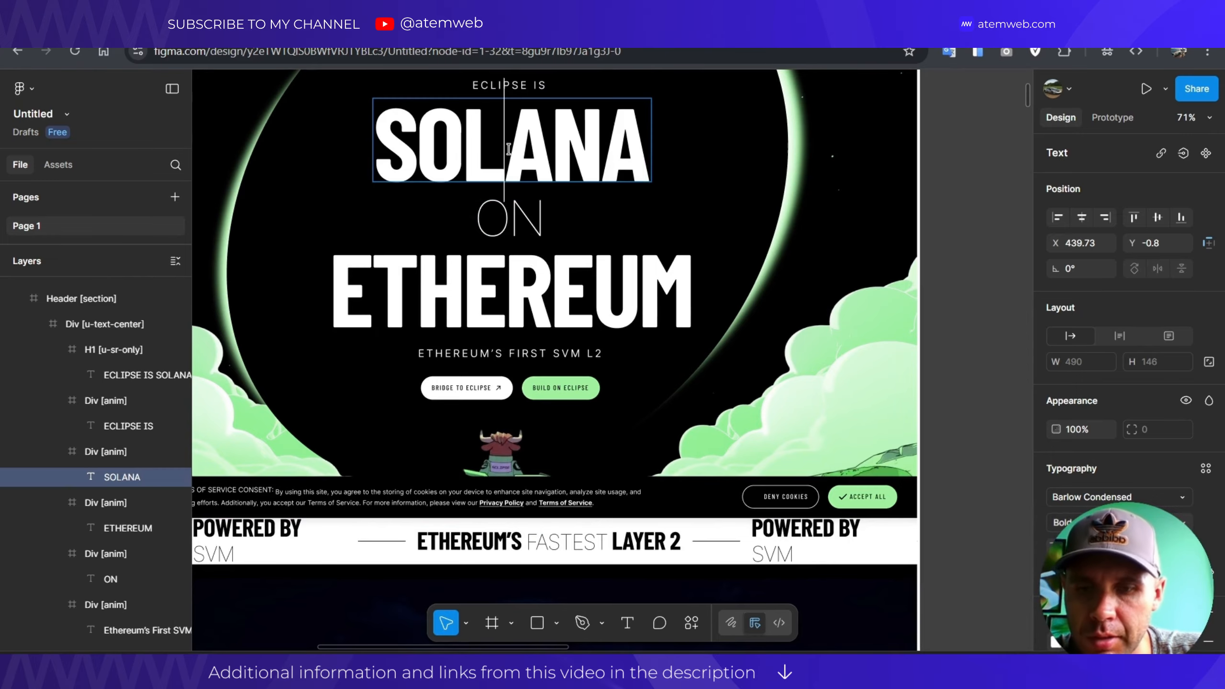
text(sd)
ctrl+scroll(533, 183, down, 2)
ctrl+scroll(532, 162, up, 3)
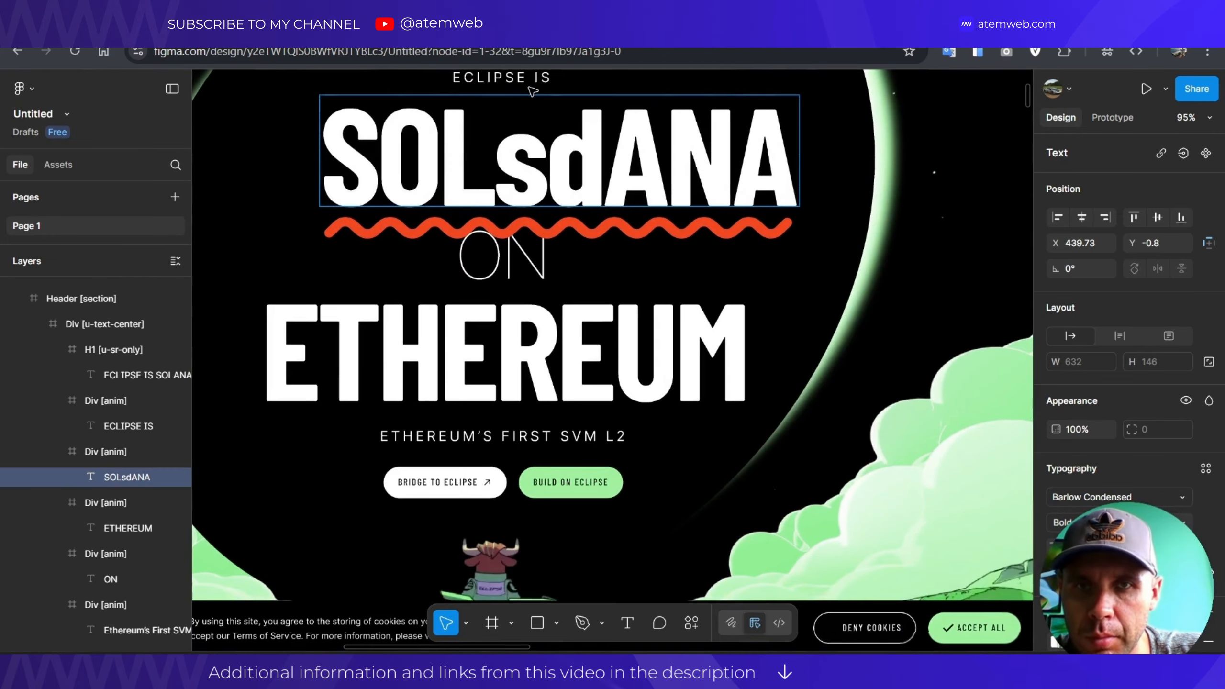
Inspect the ECLIPSE IS and ETHEREUM headline text and the hero Header section, returning to the page top.
click(539, 80)
ctrl+scroll(578, 263, down, 3)
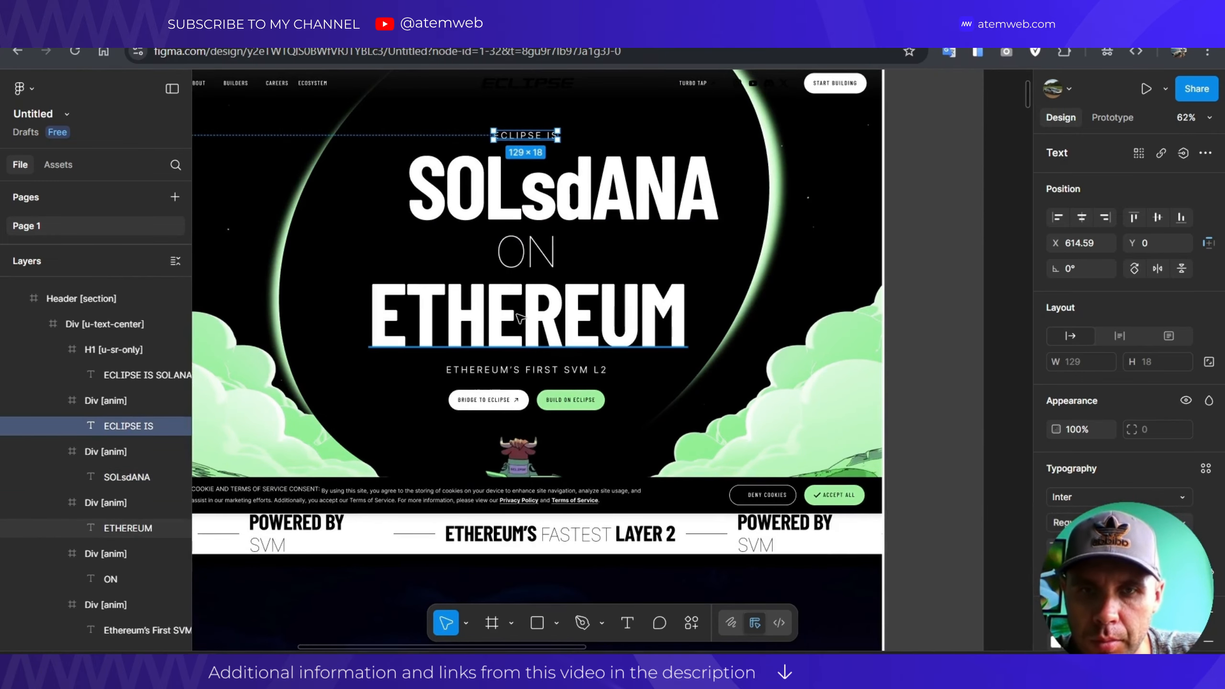
click(564, 311)
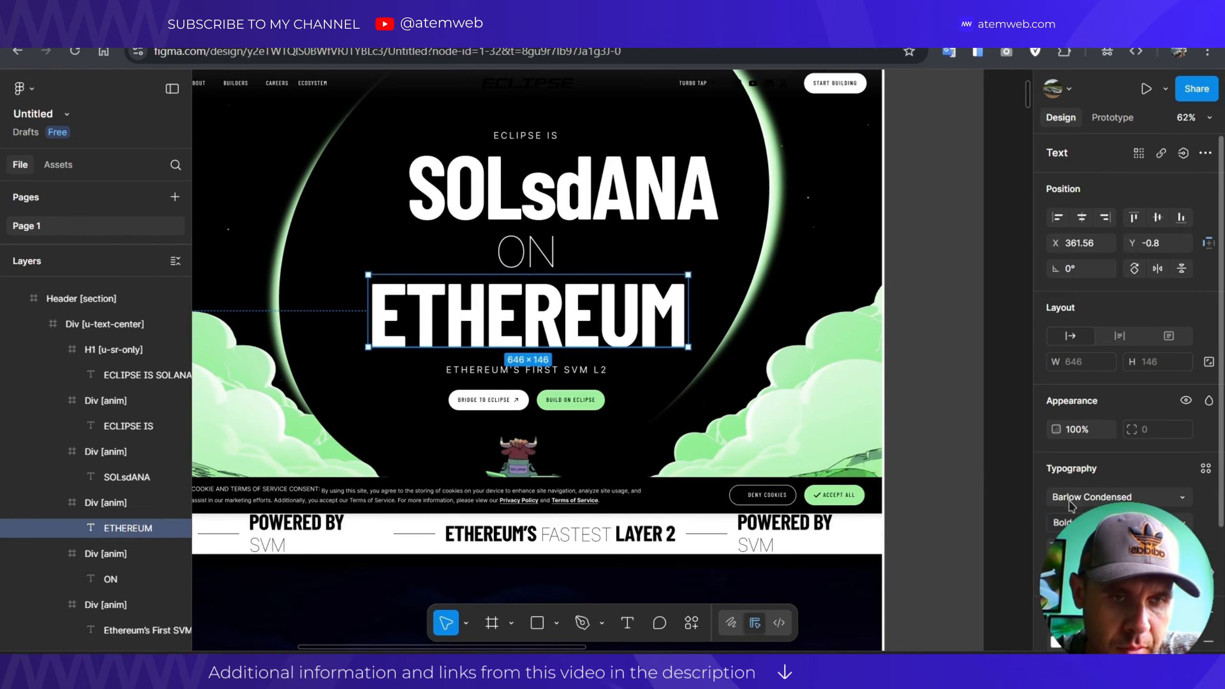
scroll(1069, 505, down, 3)
ctrl+scroll(538, 364, down, 2)
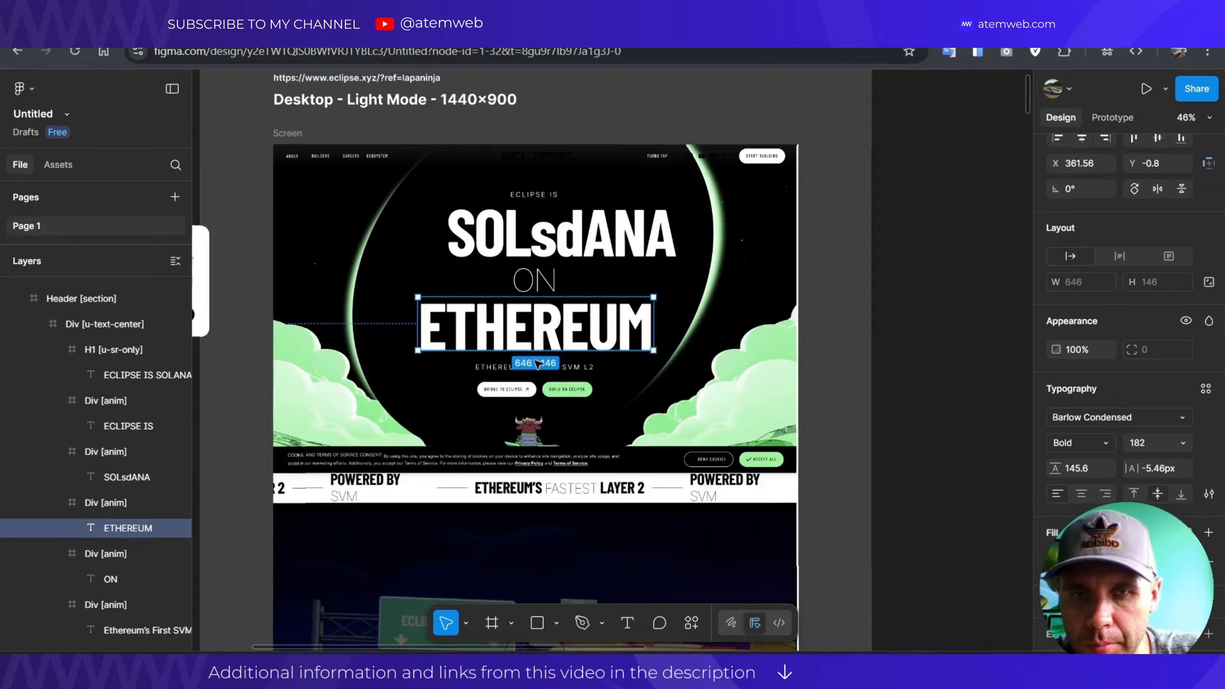
click(704, 413)
drag(704, 413, 570, 303)
ctrl+scroll(570, 303, up, 1)
scroll(559, 302, up, 3)
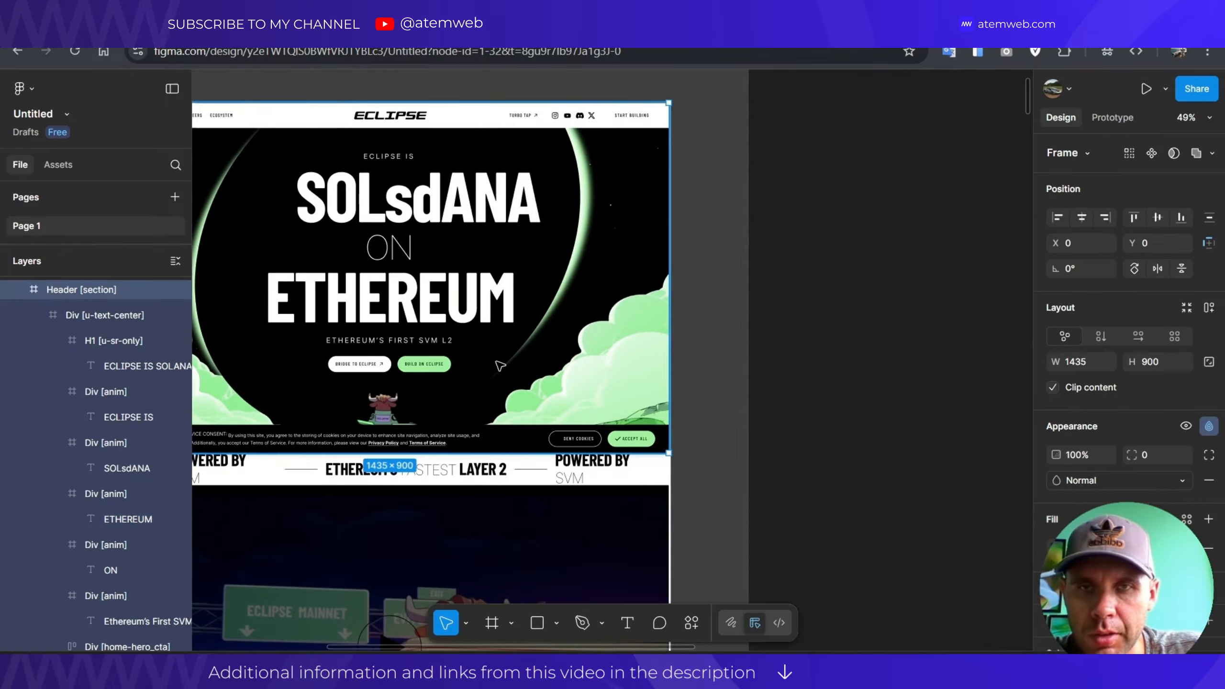
Inspect the clouds, stars and moon layers of the hero background, then collapse the hero-bg_wrapper group.
scroll(497, 367, left, 5)
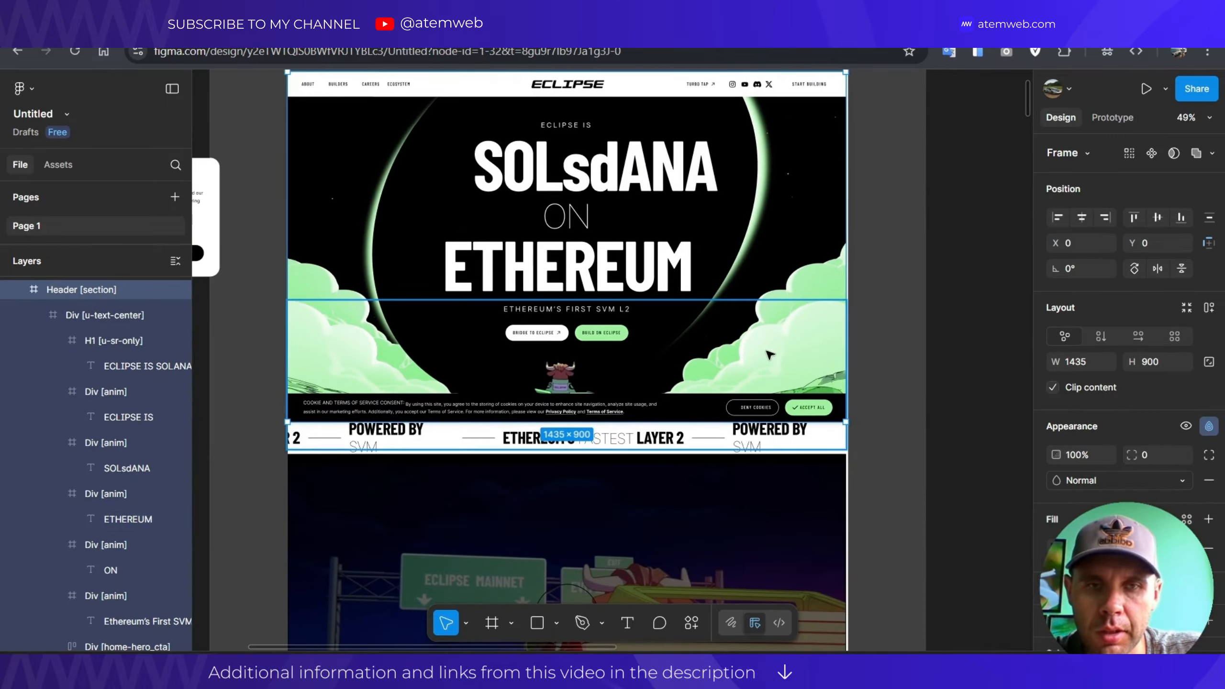
click(799, 296)
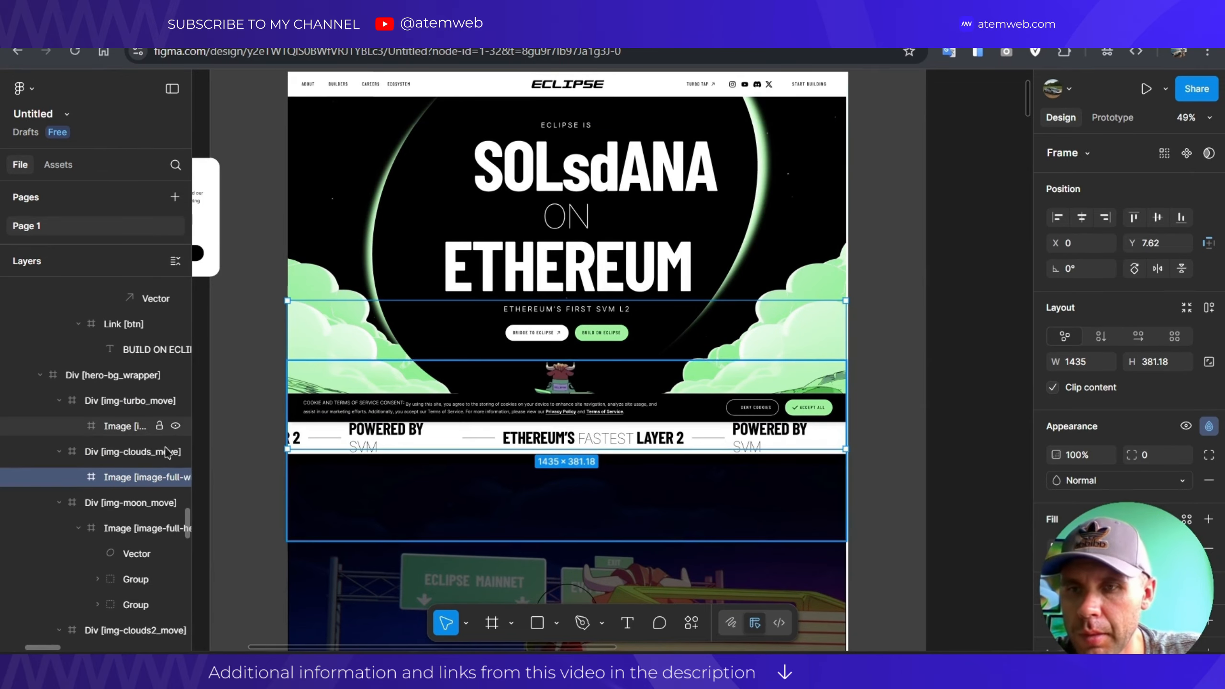
click(89, 456)
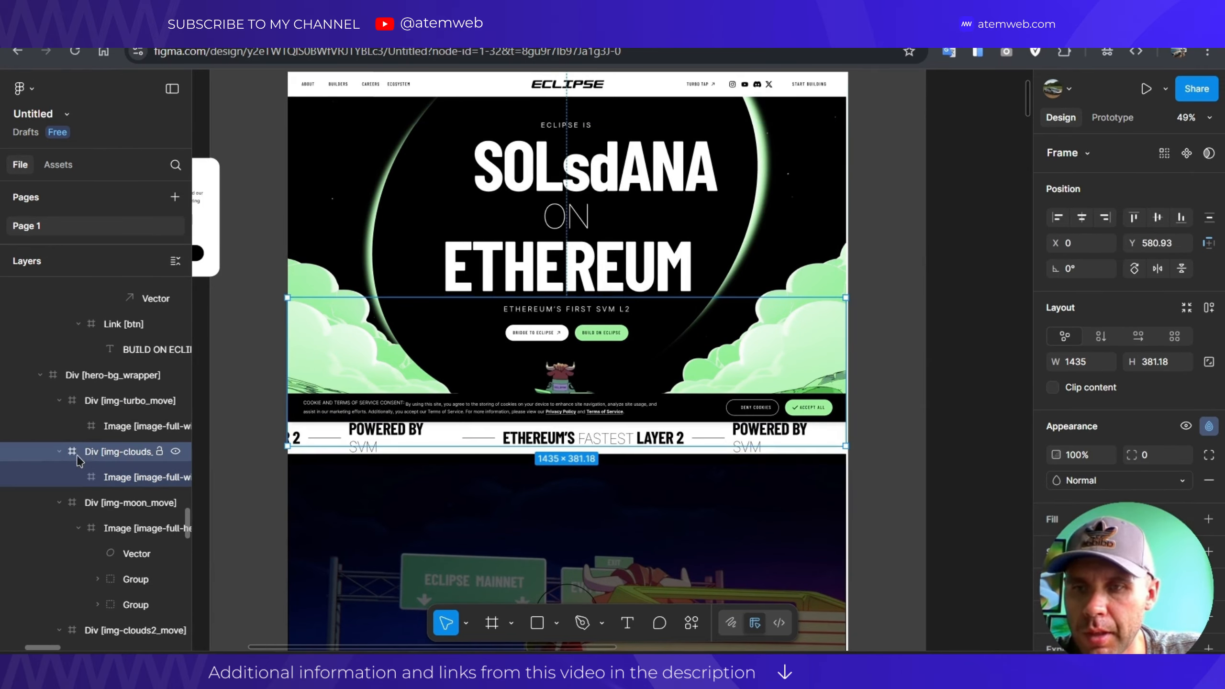
scroll(95, 463, down, 3)
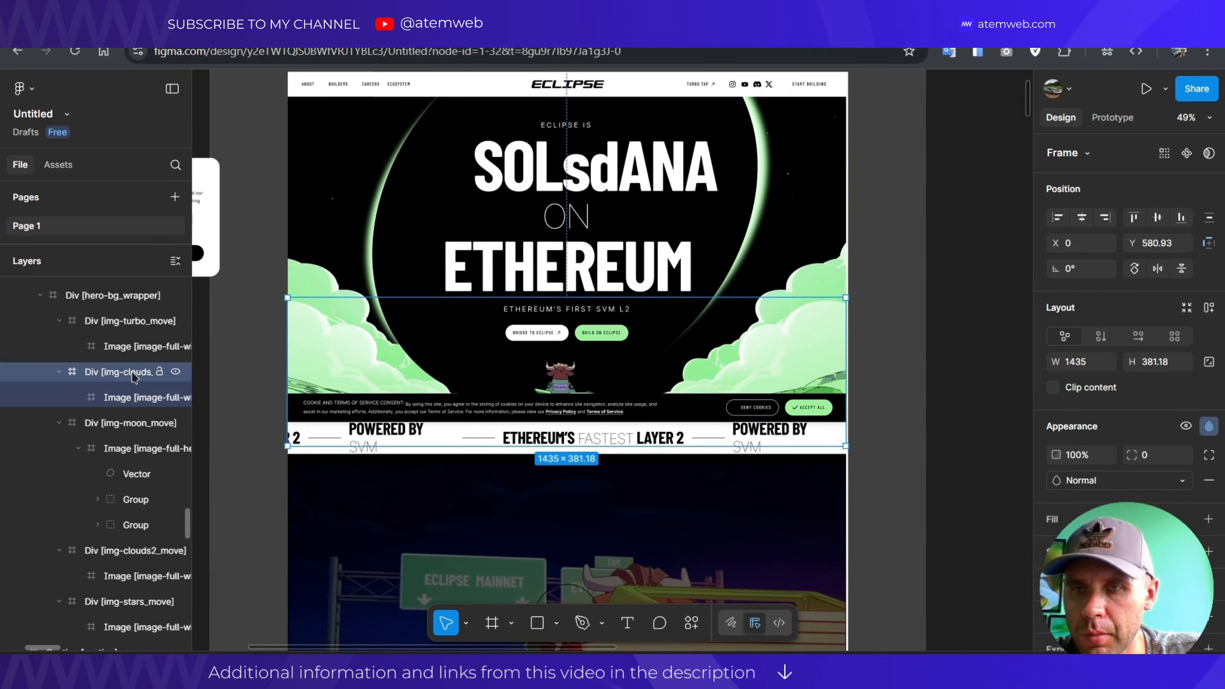
scroll(134, 376, up, 3)
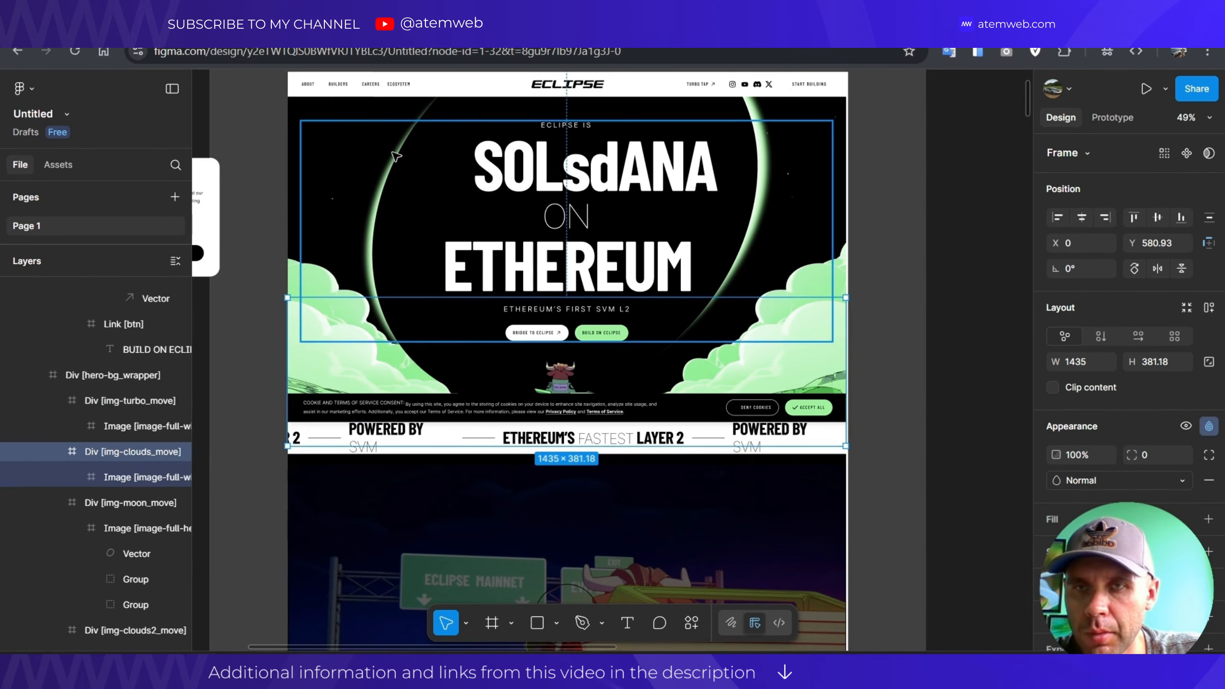
click(300, 110)
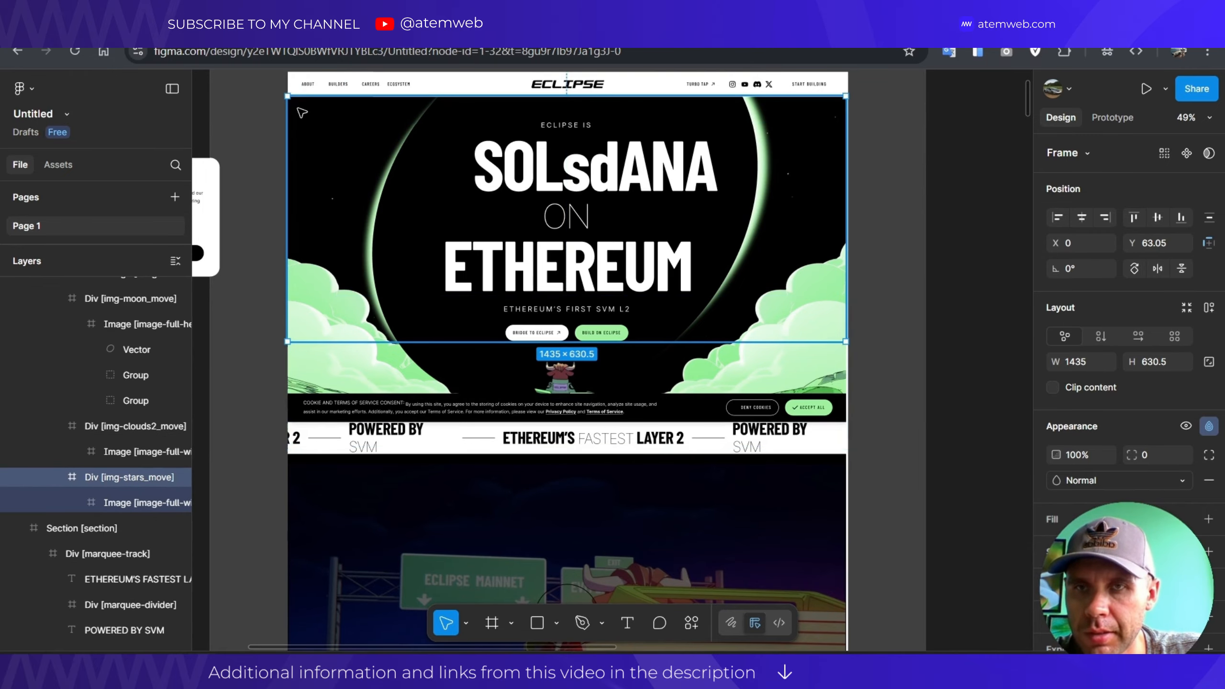
scroll(311, 105, up, 1)
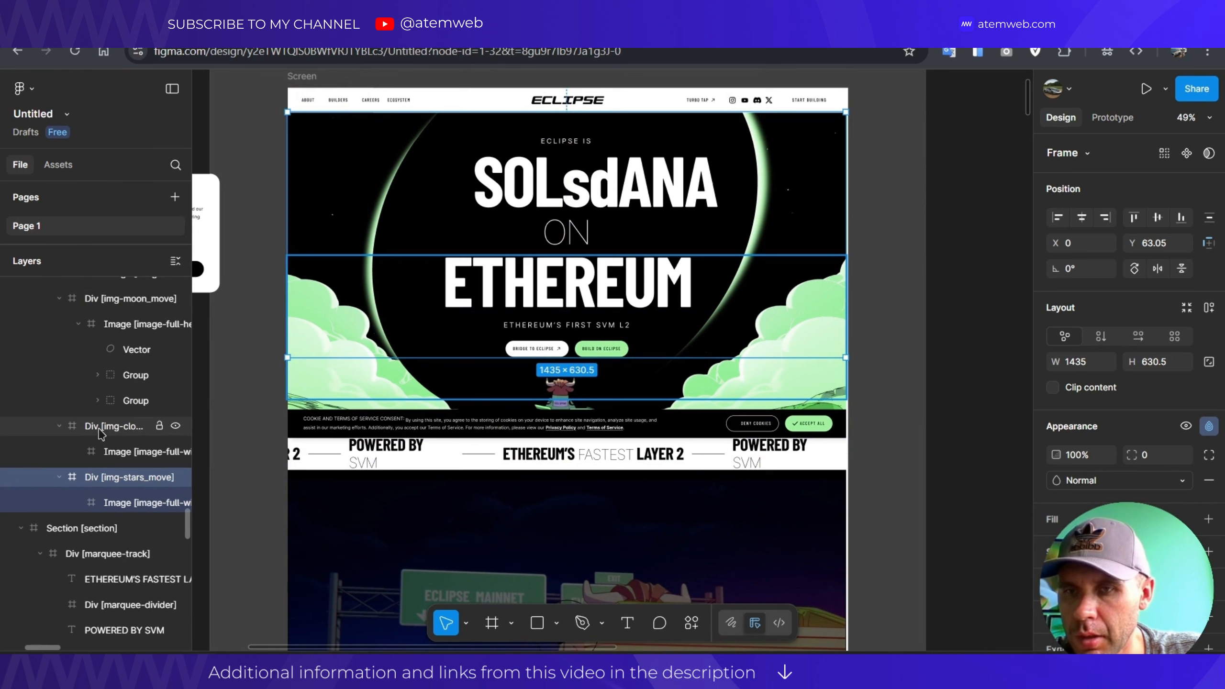
click(45, 434)
click(57, 426)
scroll(65, 415, up, 5)
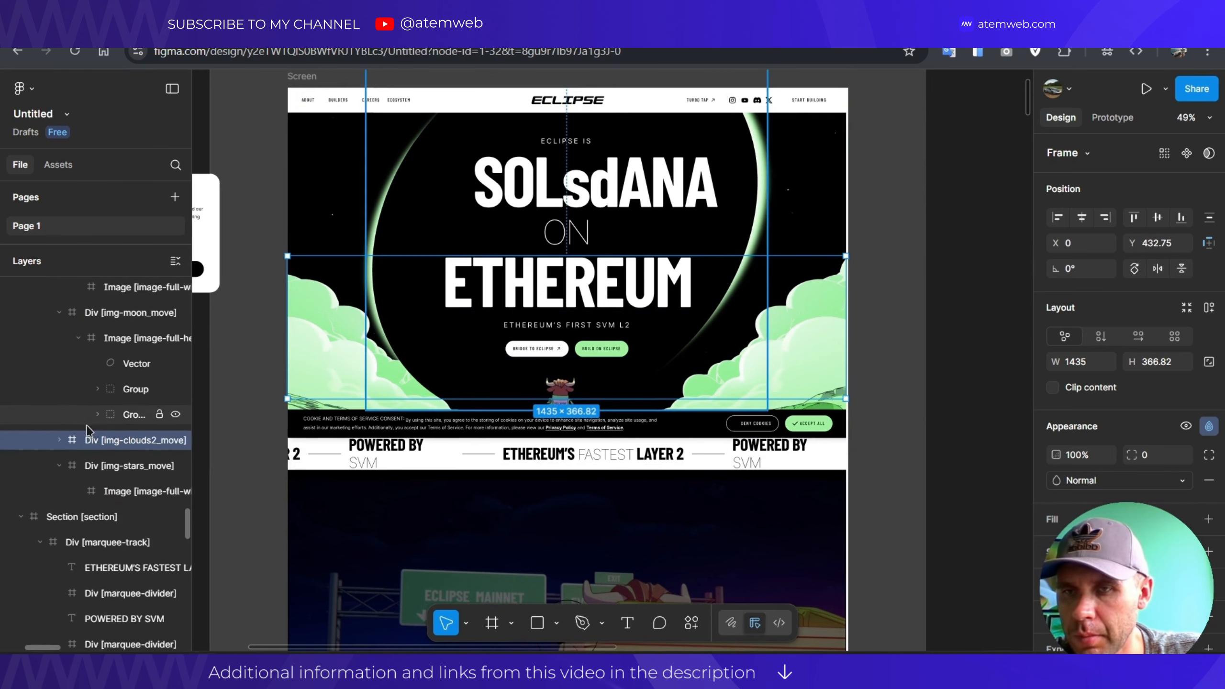
click(59, 458)
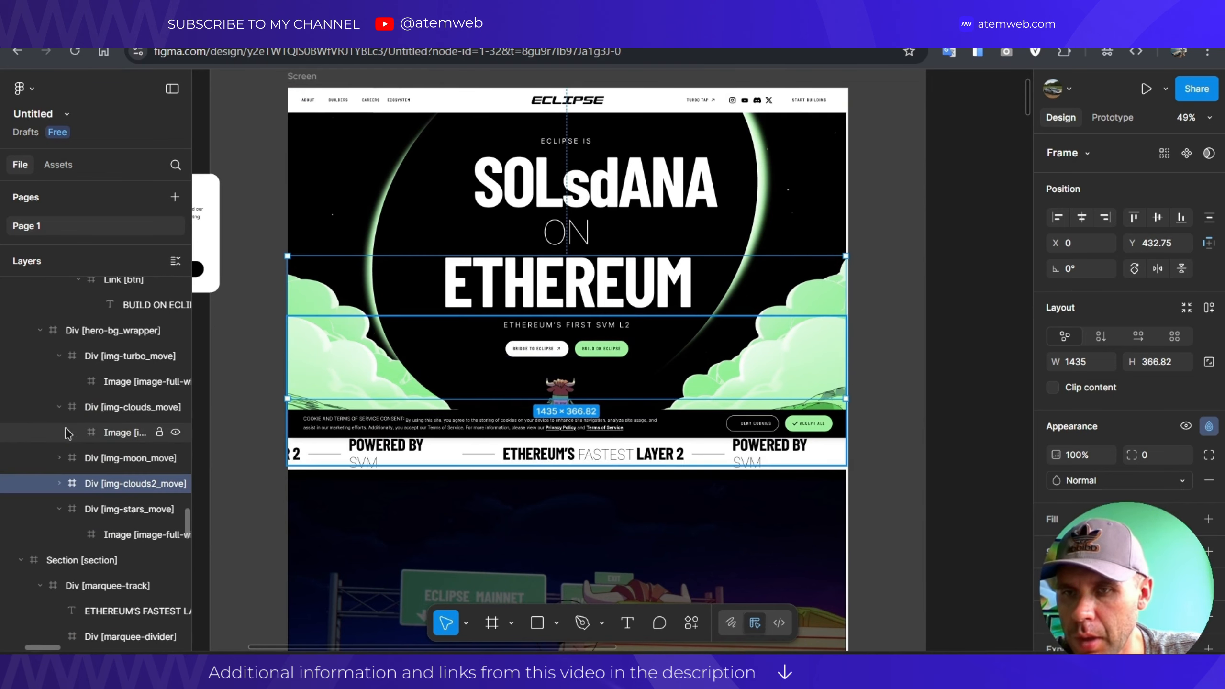
click(60, 408)
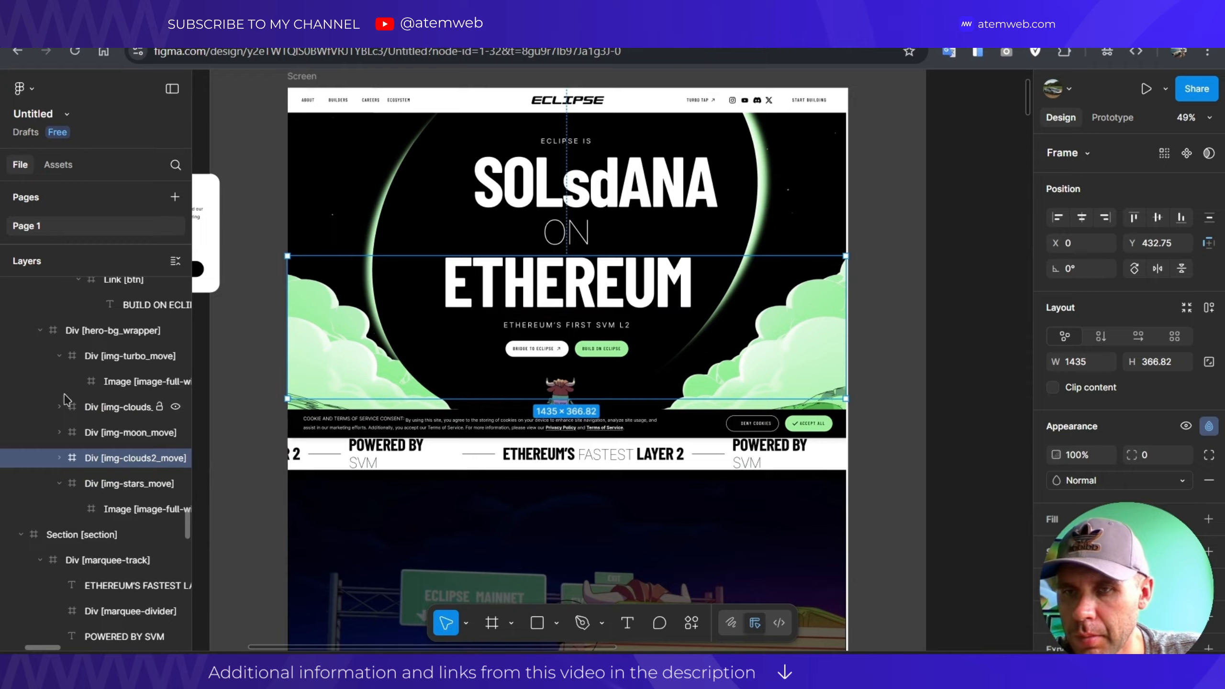
click(41, 331)
click(86, 333)
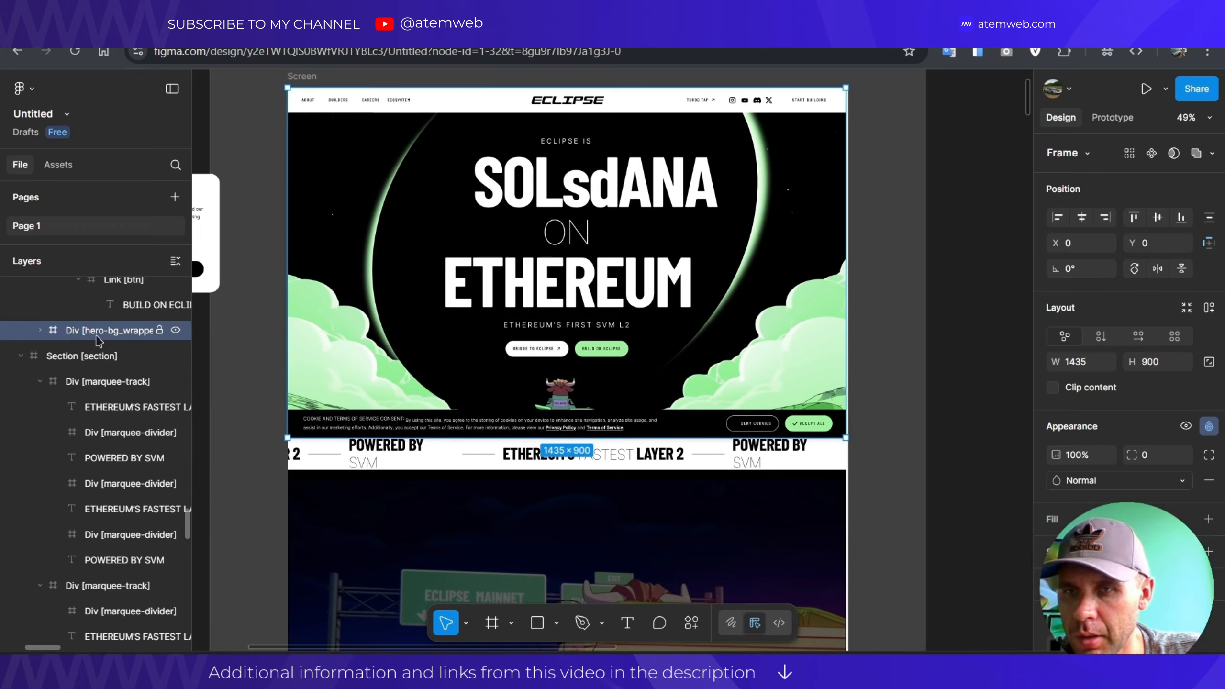
Expand Div [img-turbo_move] in the hero background and select its turbo landscape Image layer.
click(41, 332)
click(59, 356)
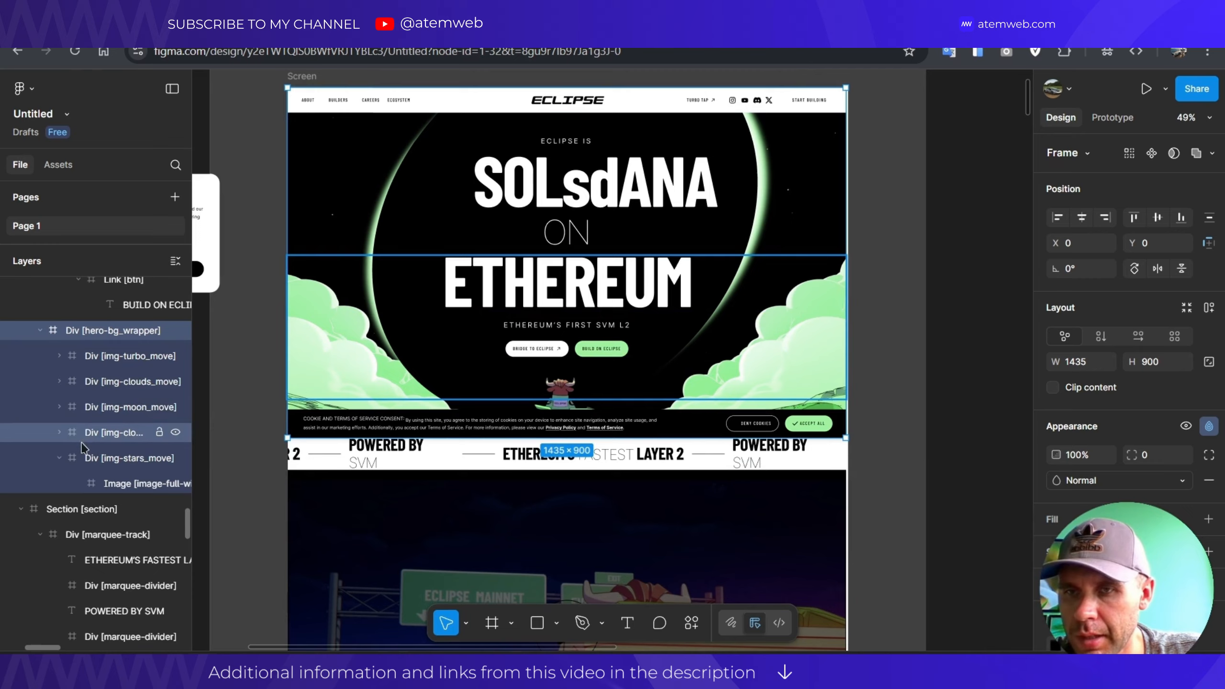
click(60, 459)
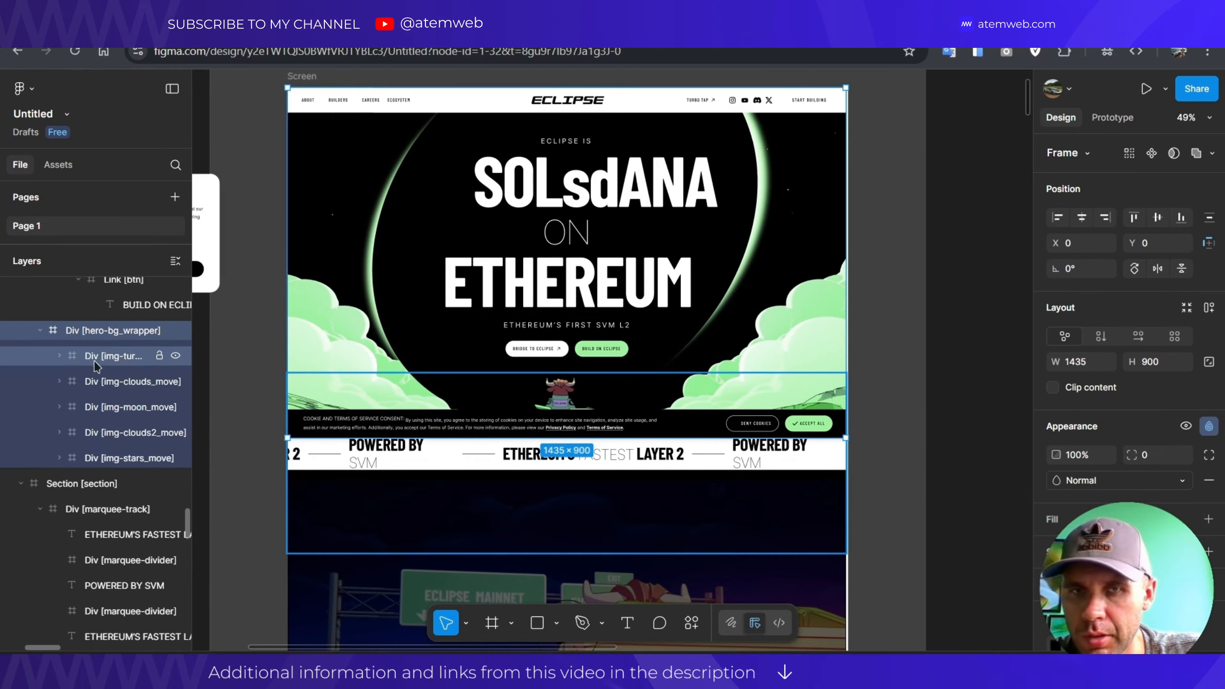
click(71, 365)
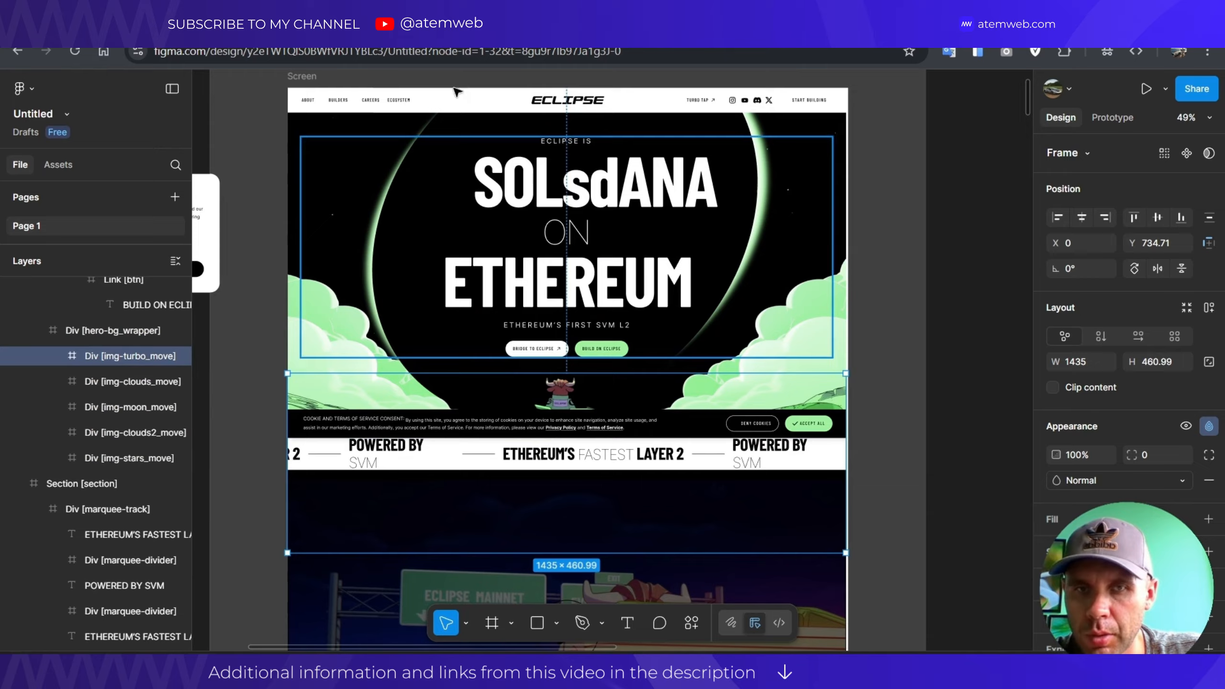
click(91, 338)
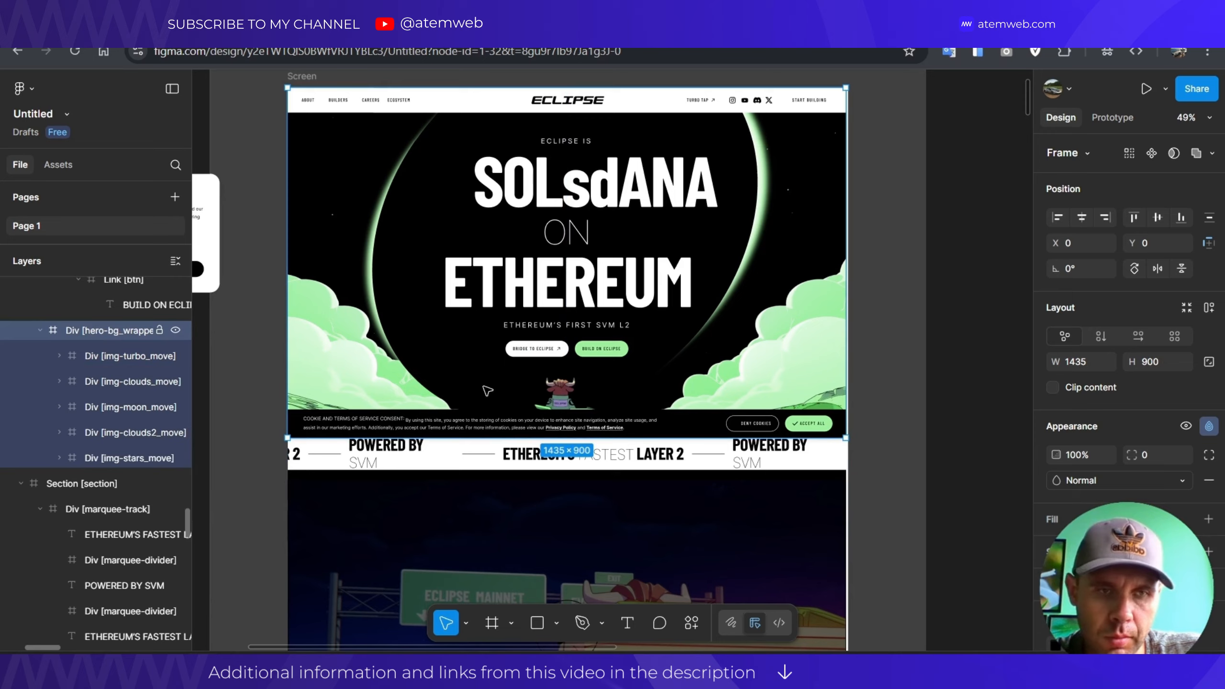
click(98, 362)
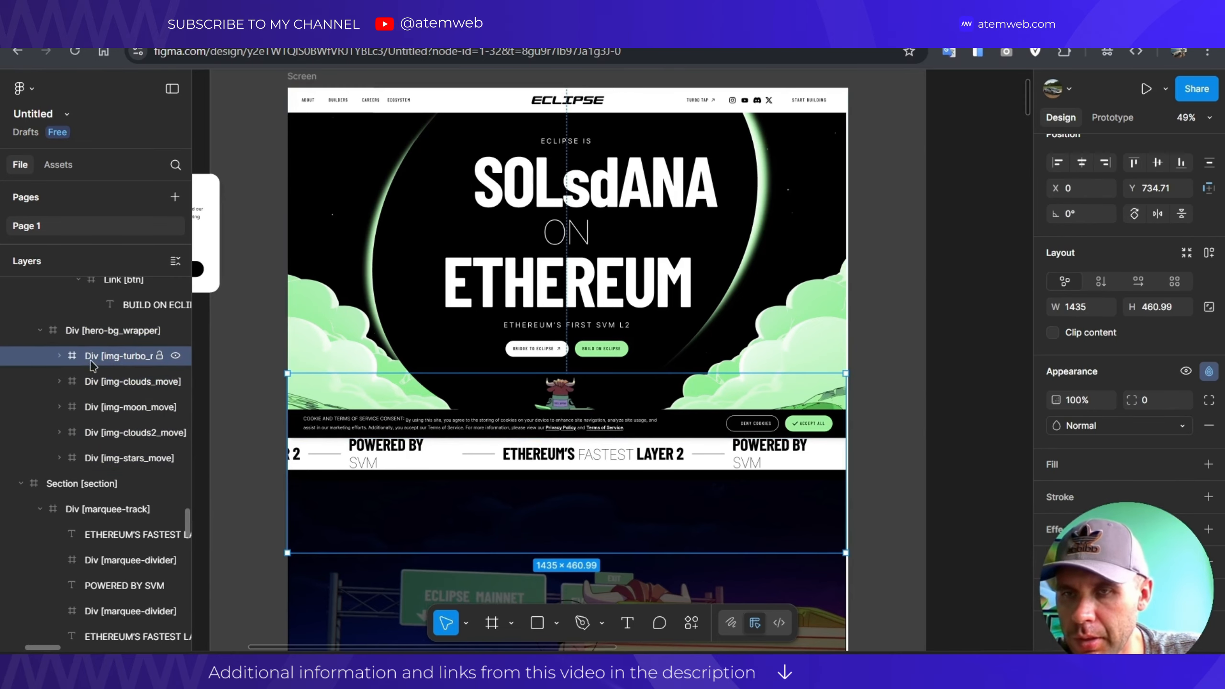
click(59, 356)
click(113, 384)
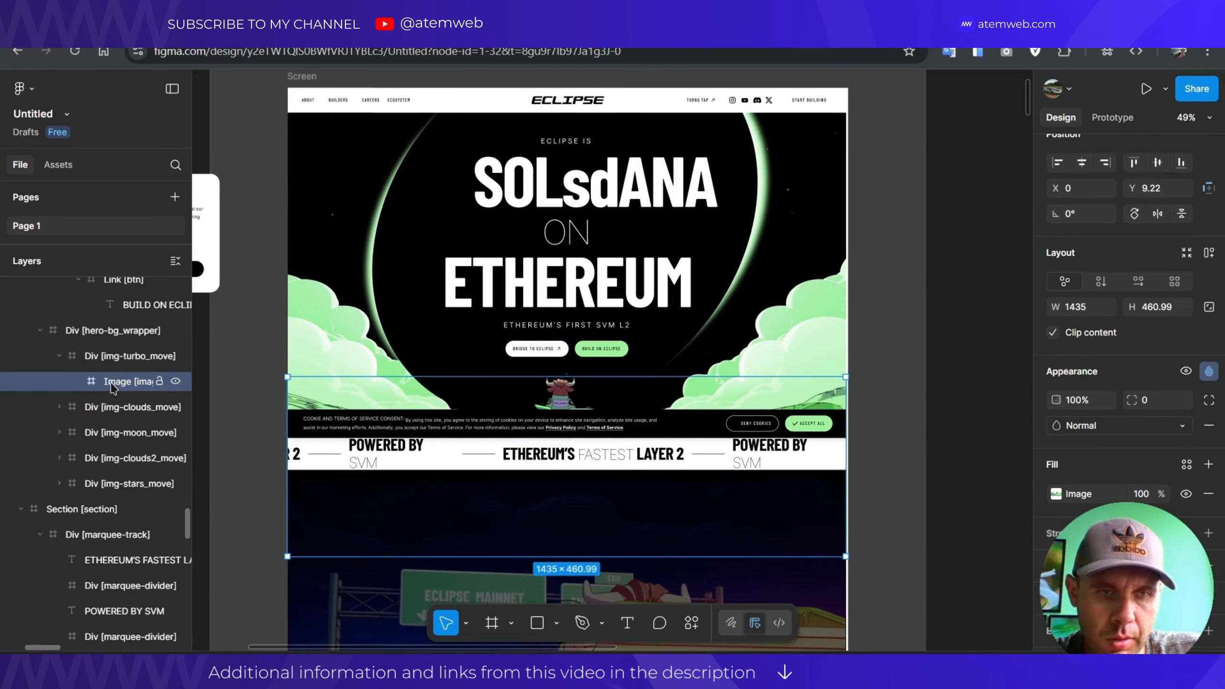
Toggle the turbo Image fill's visibility and open its settings, cancelling the replacement-image upload.
click(1187, 497)
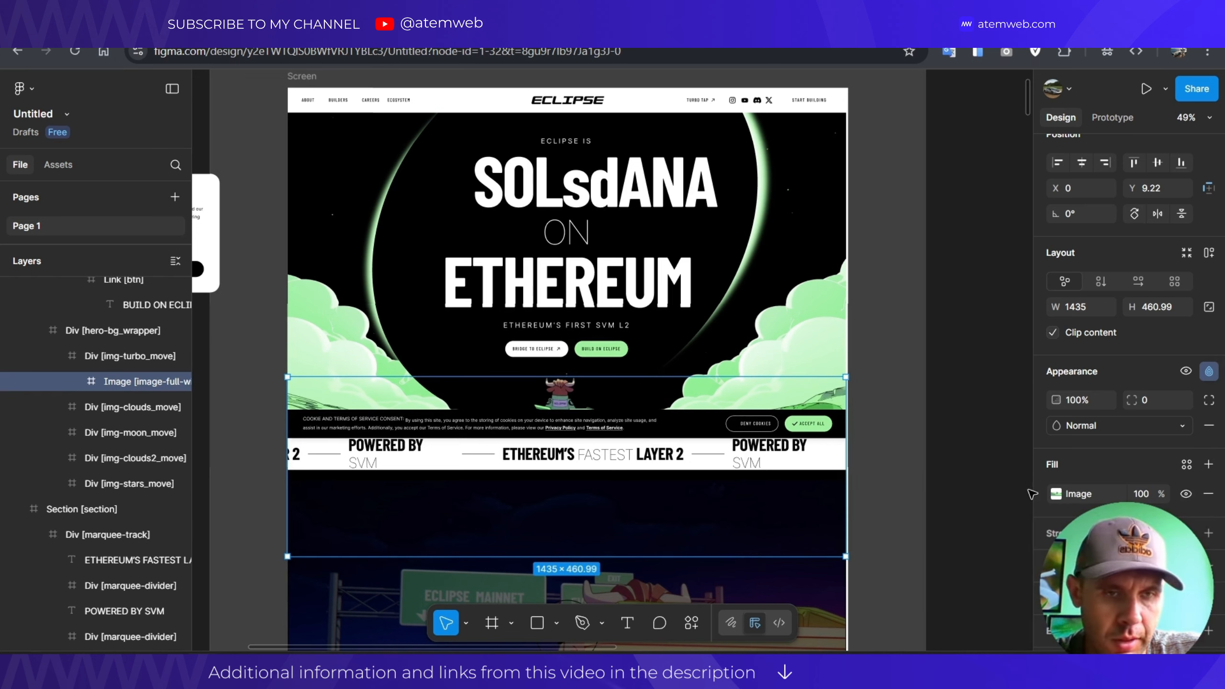
click(1186, 495)
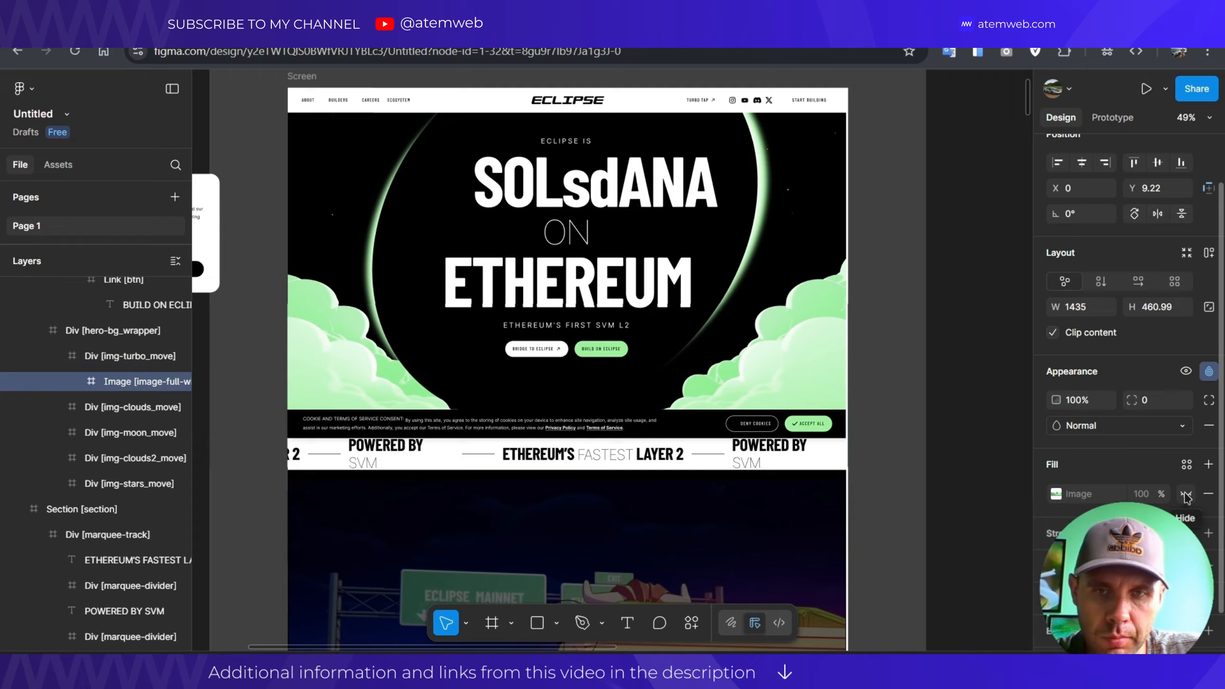
click(1068, 497)
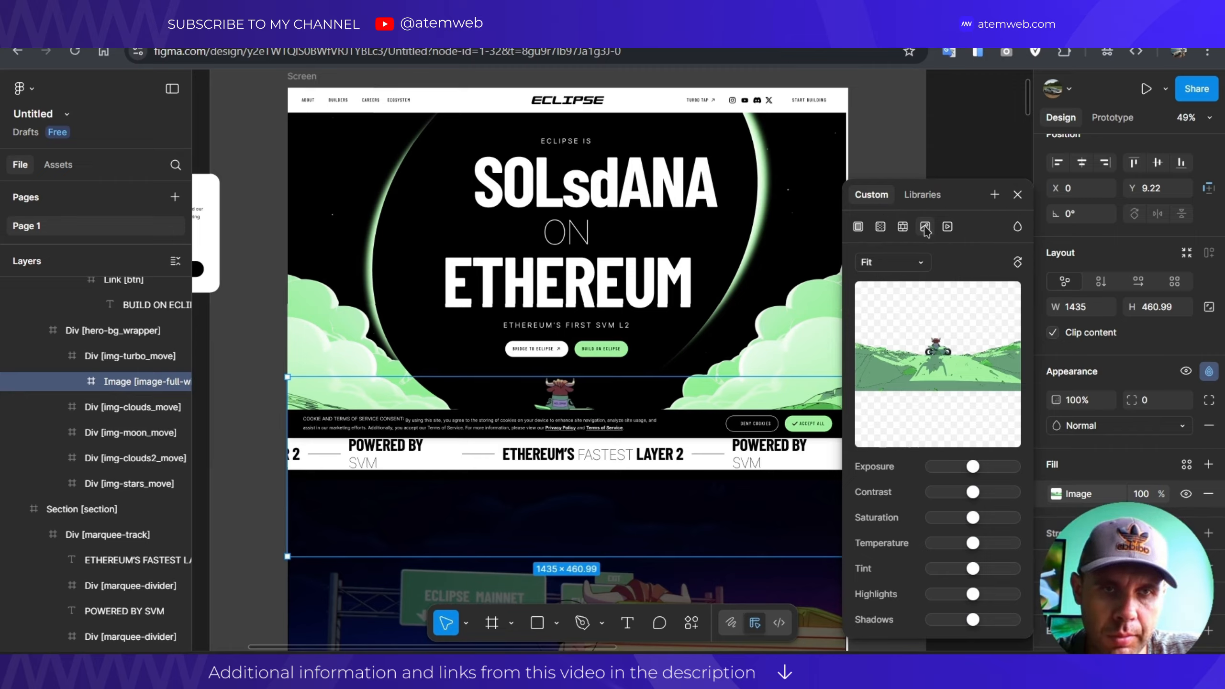
mouse_move(935, 341)
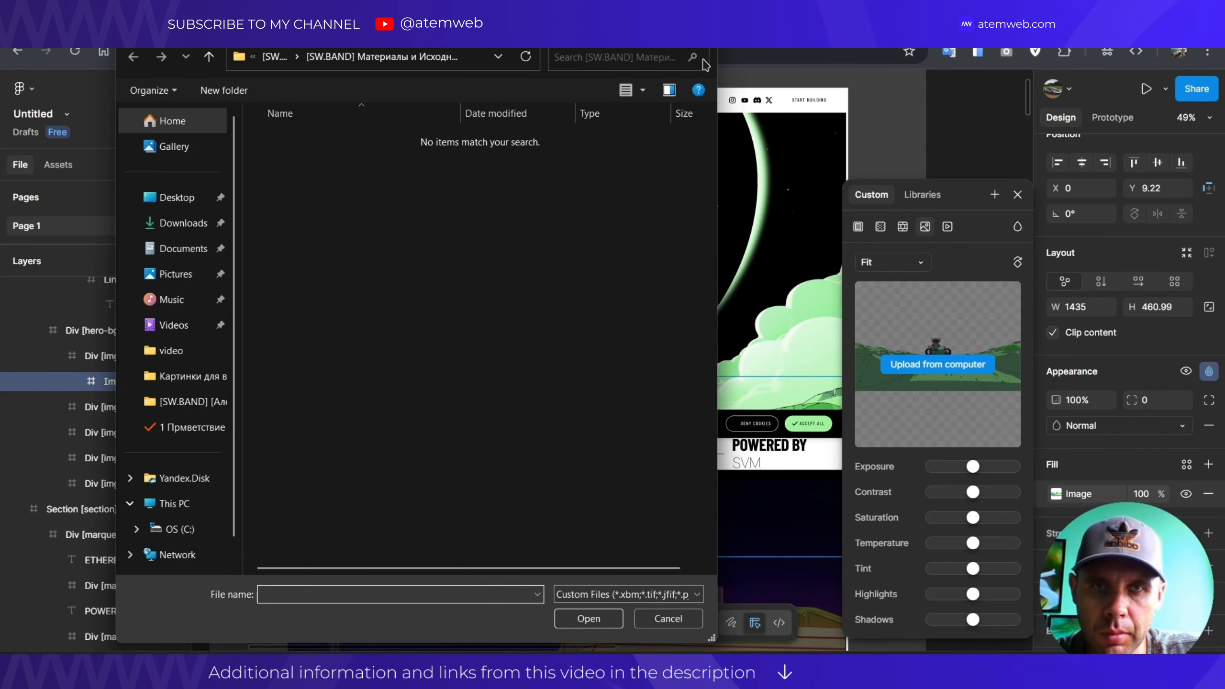
key(Escape)
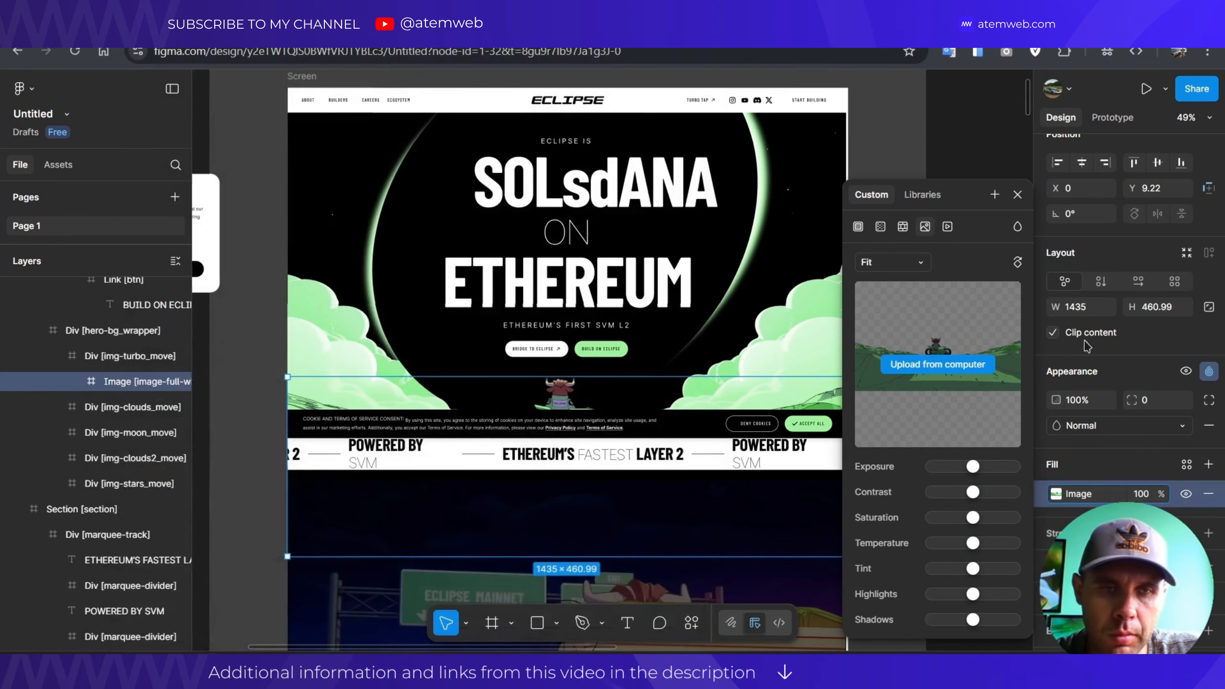
click(1018, 196)
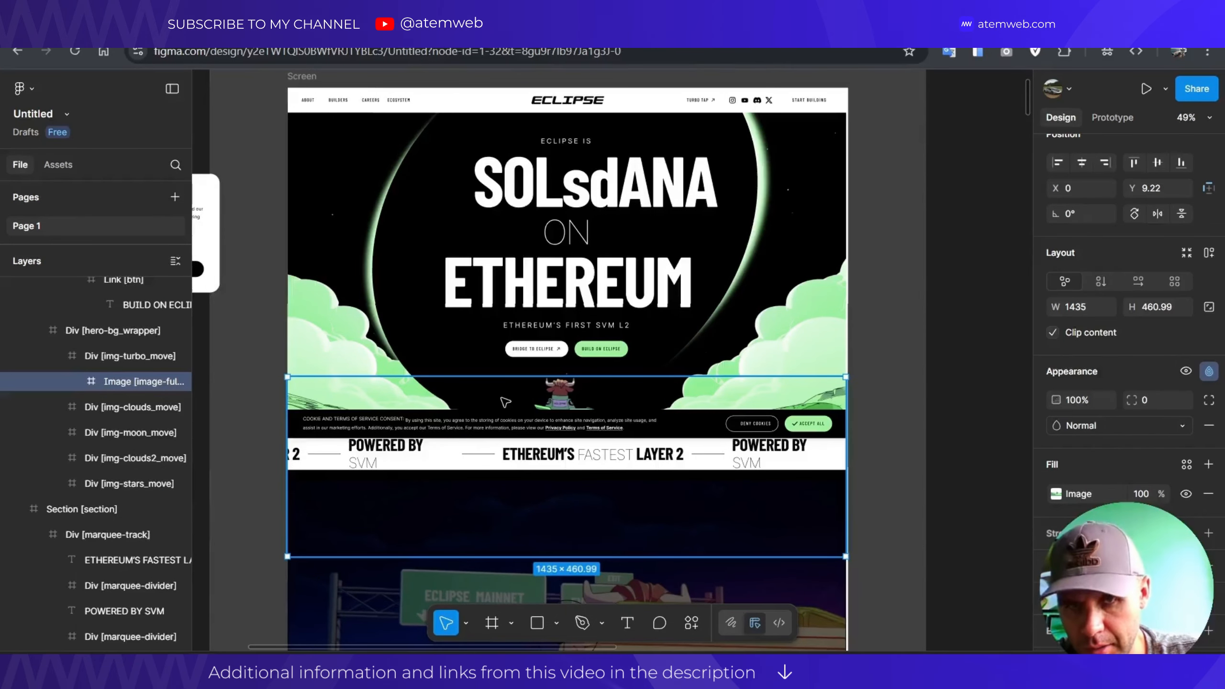
Alt-drag a 1435 × 460.99 copy of the turbo image outside the Desktop frame.
drag(736, 431, 957, 344)
drag(892, 370, 585, 296)
drag(523, 336, 591, 297)
scroll(733, 325, up, 1)
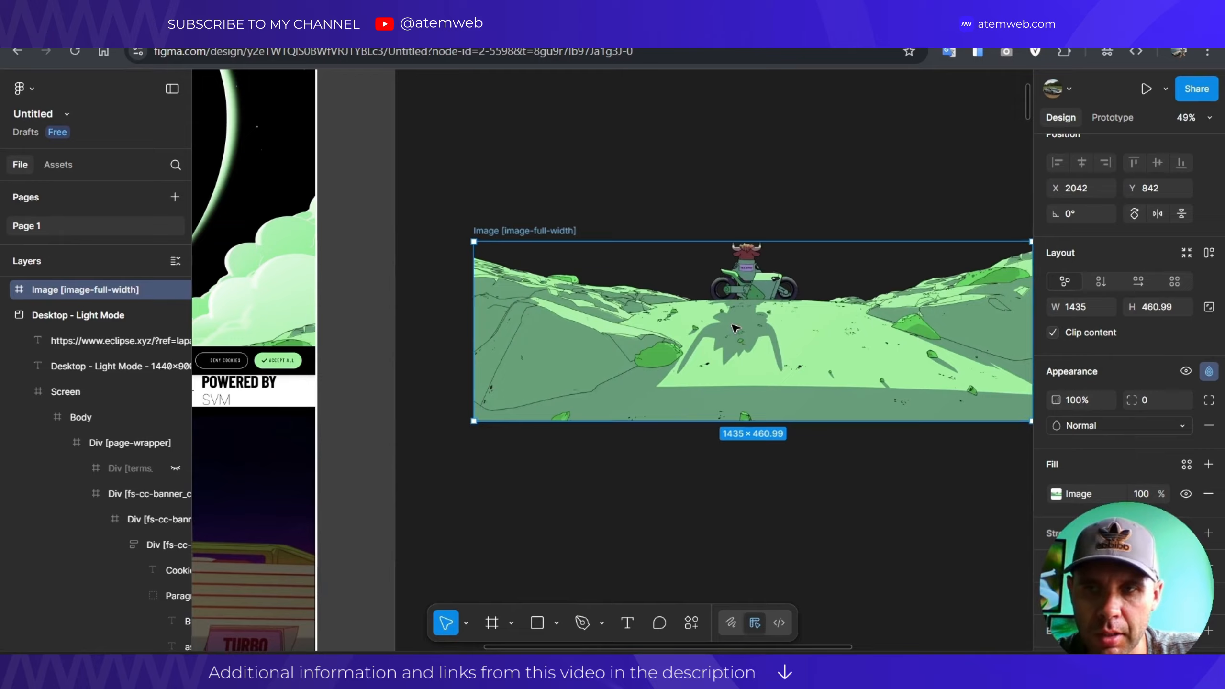
scroll(732, 325, up, 1)
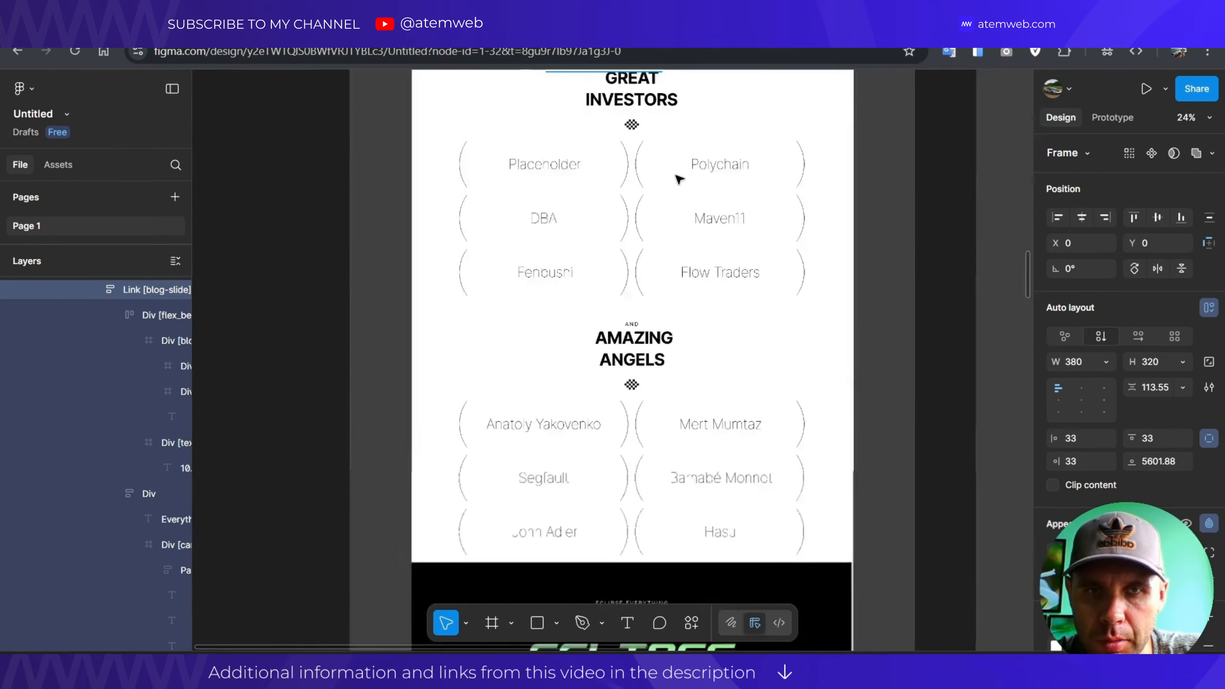
scroll(615, 252, up, 2)
scroll(617, 254, up, 3)
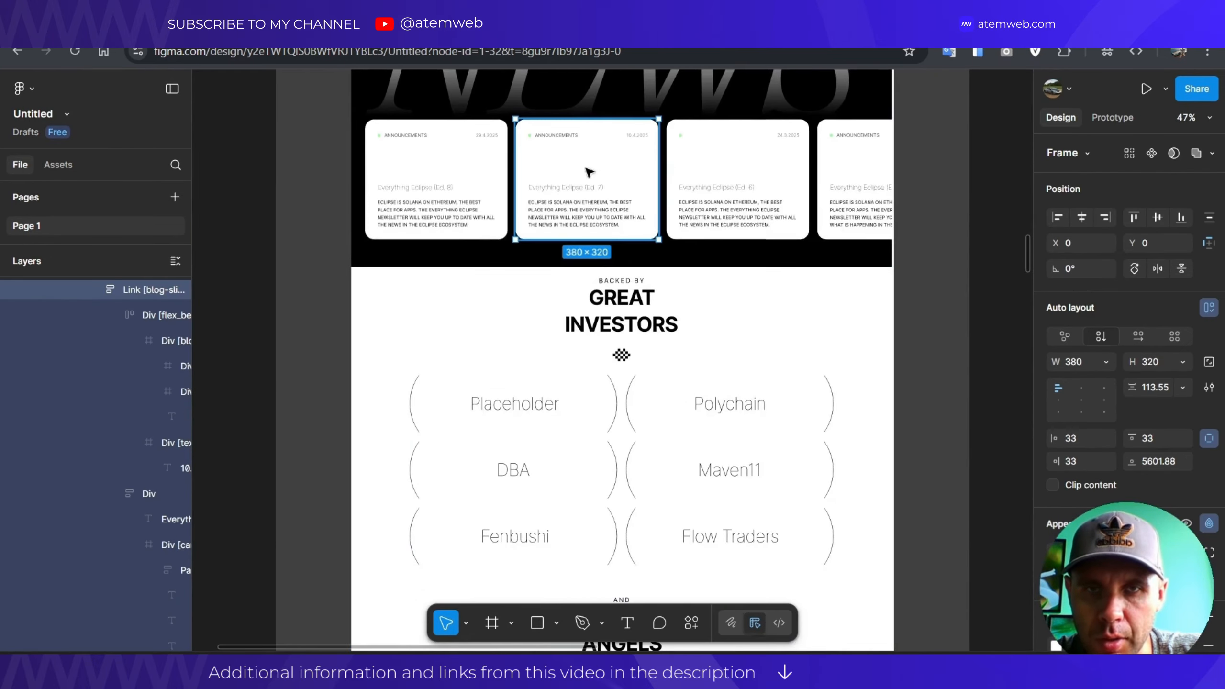
scroll(587, 168, up, 3)
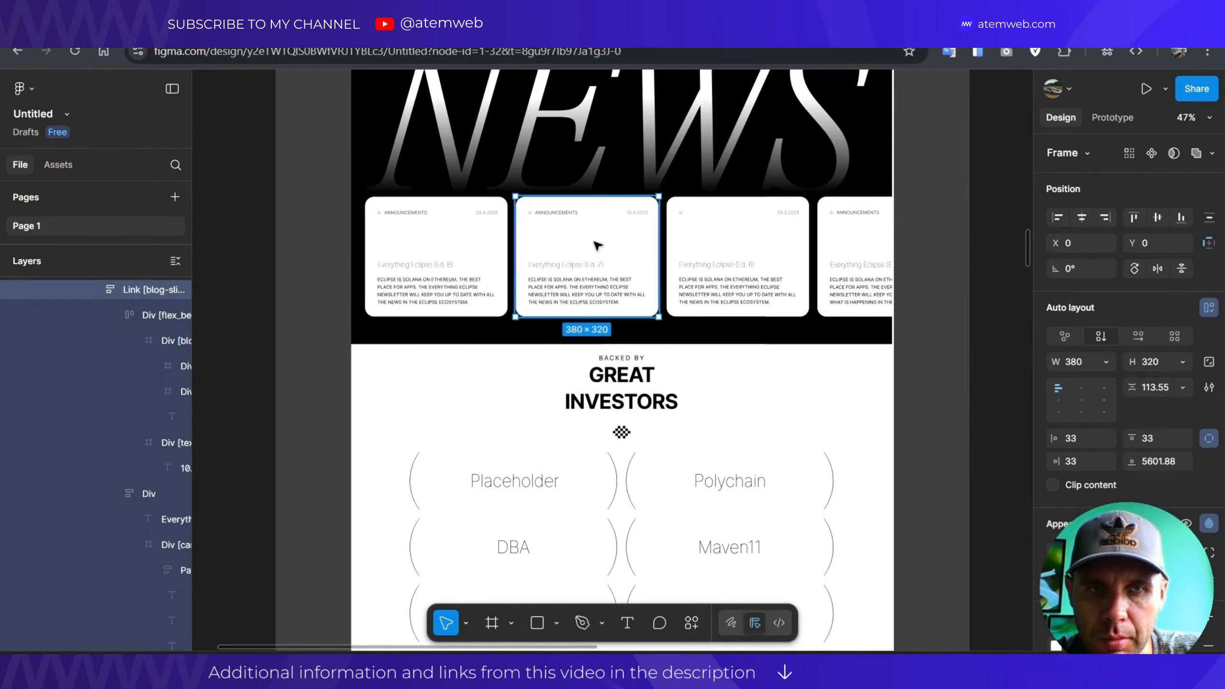
scroll(593, 236, down, 5)
scroll(574, 271, down, 10)
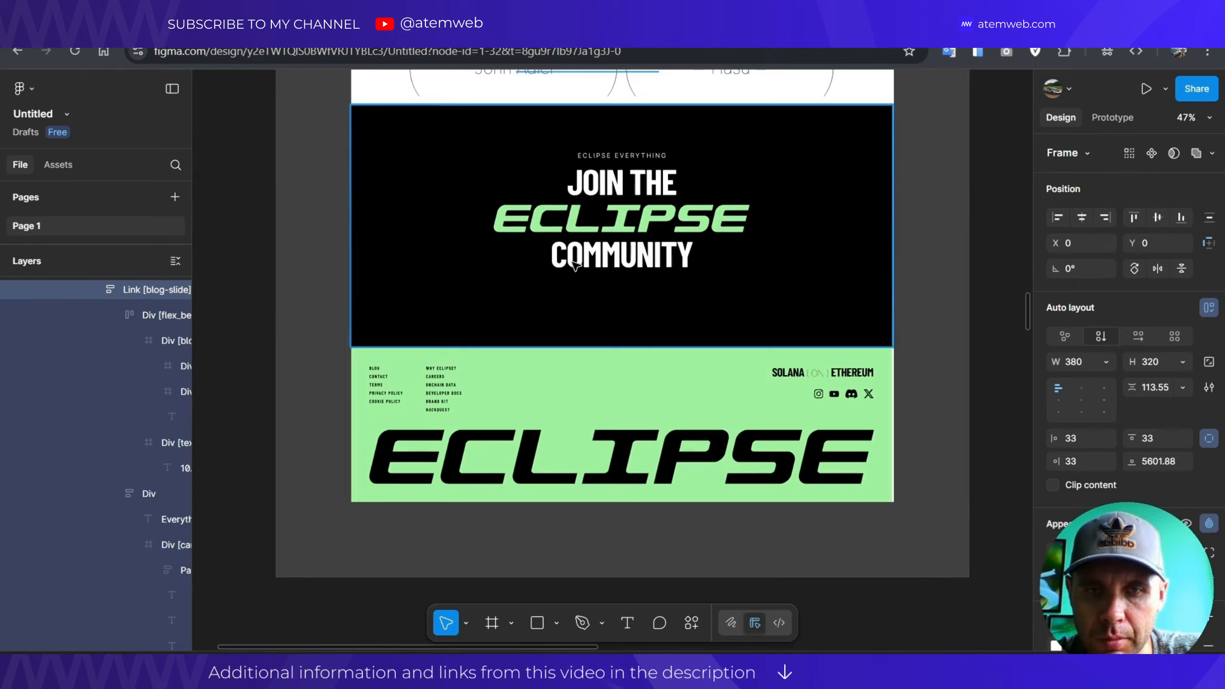
scroll(445, 421, up, 2)
scroll(434, 399, down, 2)
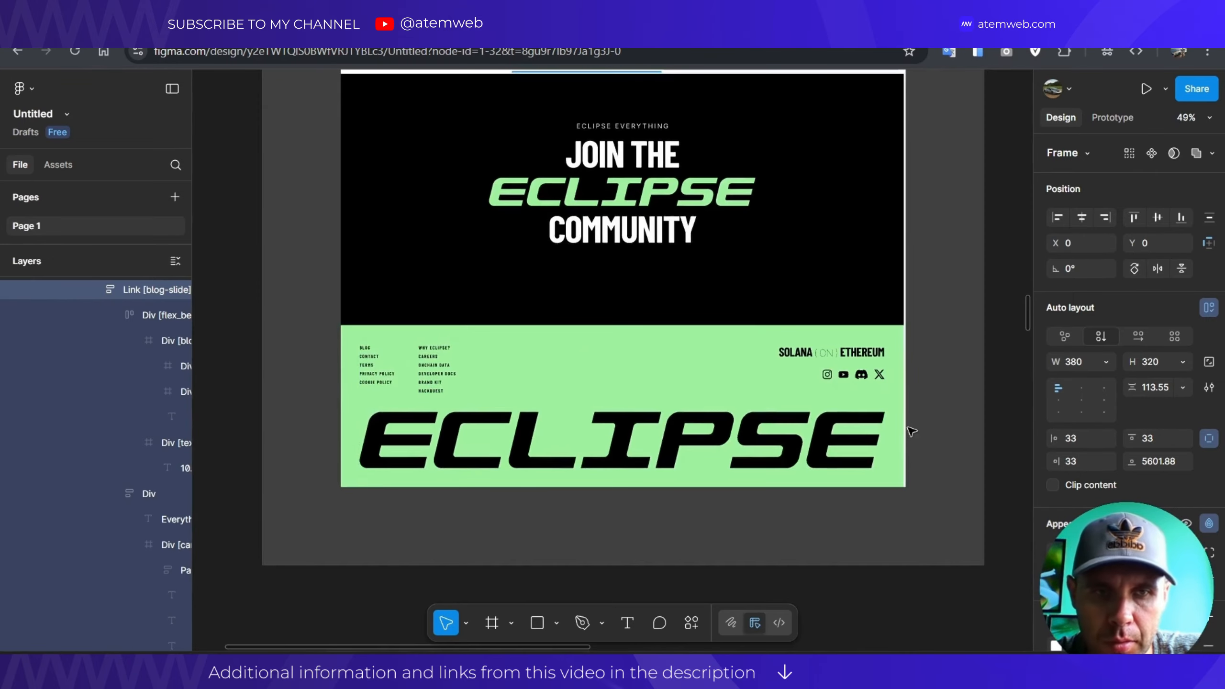
scroll(905, 410, up, 3)
scroll(795, 321, up, 3)
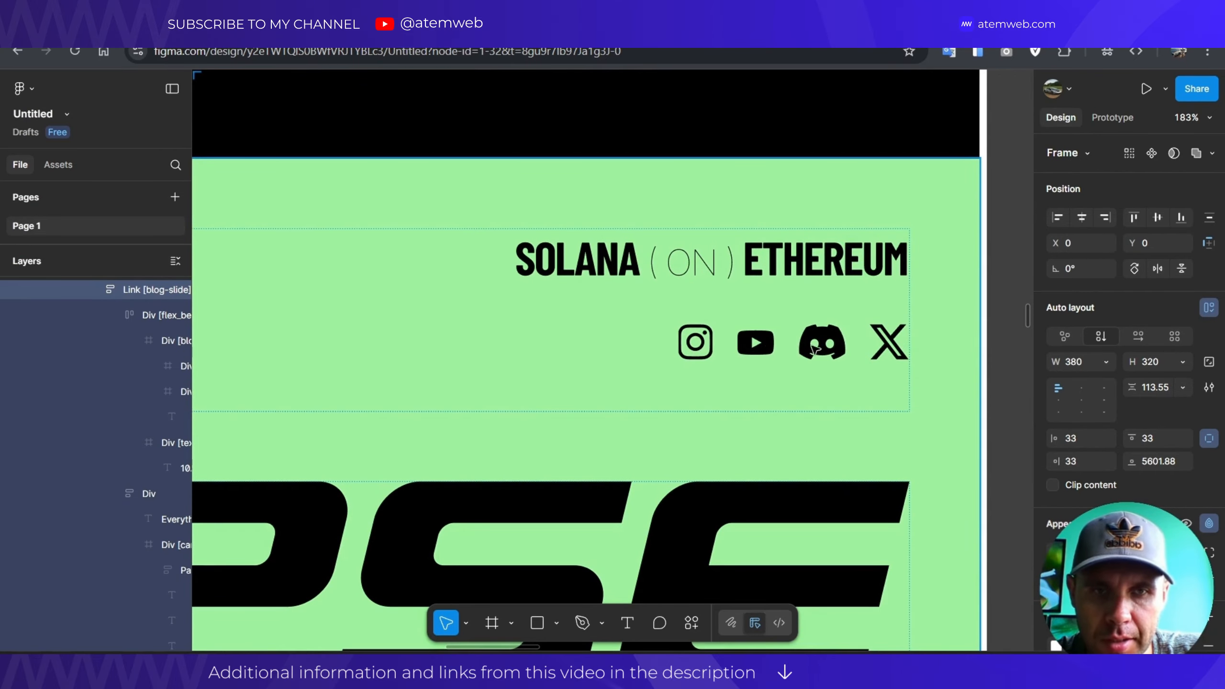
click(700, 340)
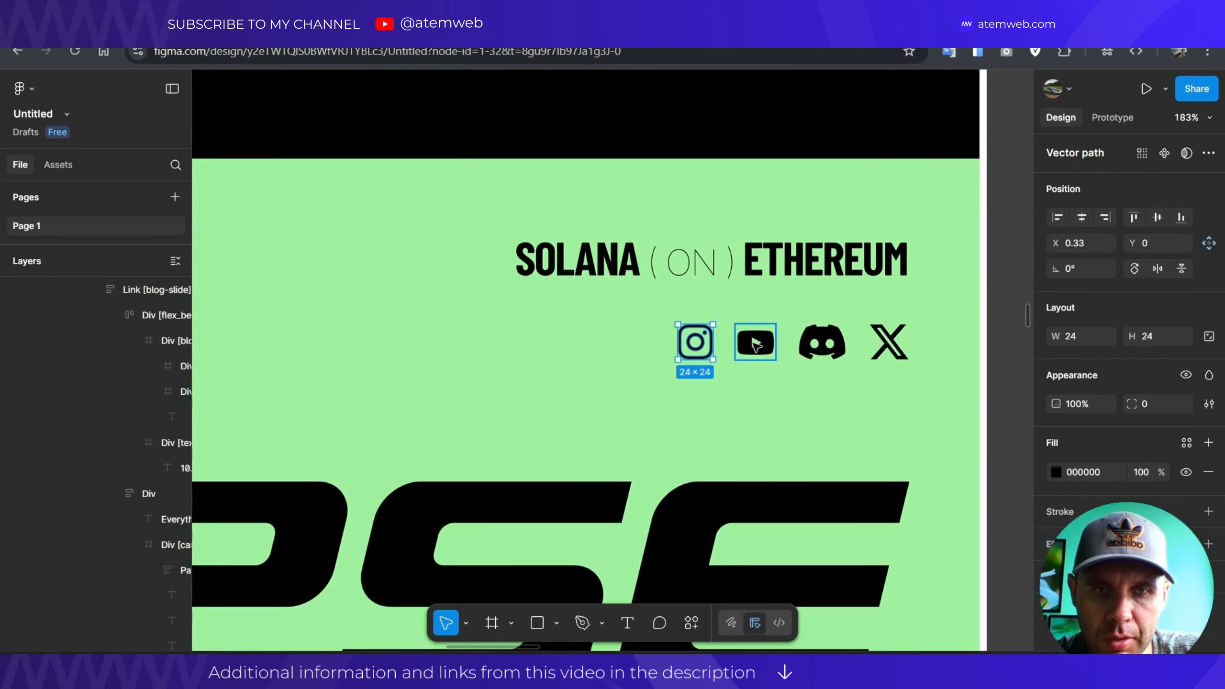
click(755, 342)
click(822, 342)
click(889, 342)
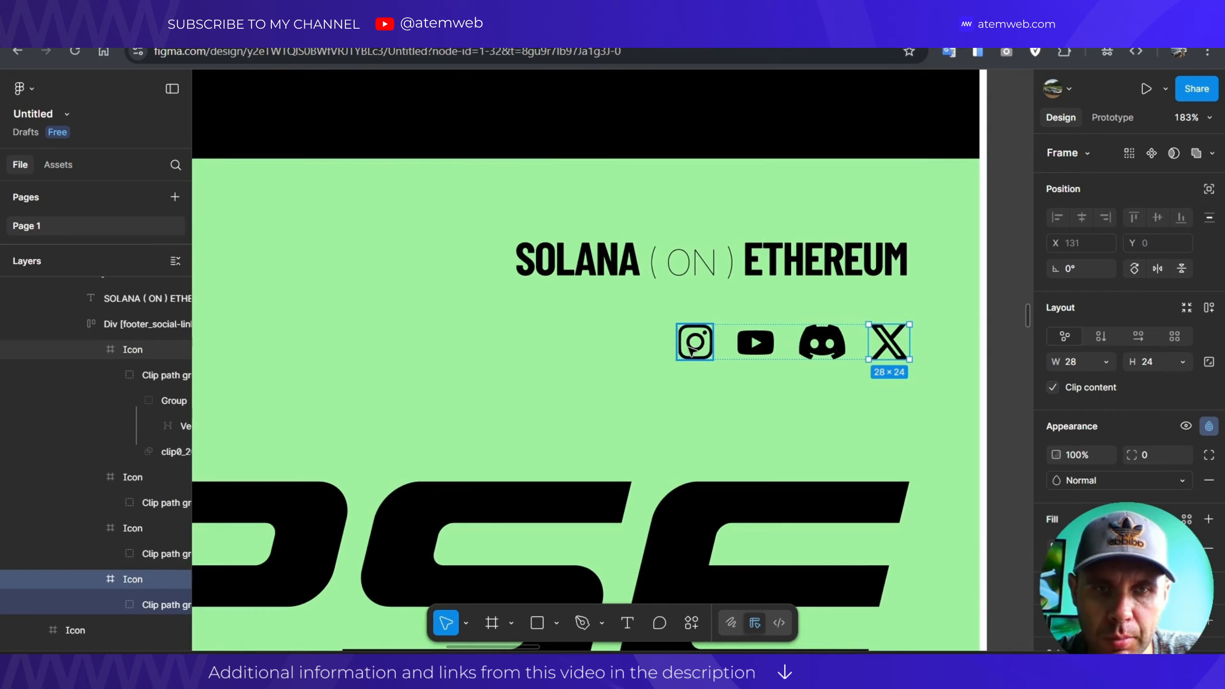
scroll(350, 429, down, 10)
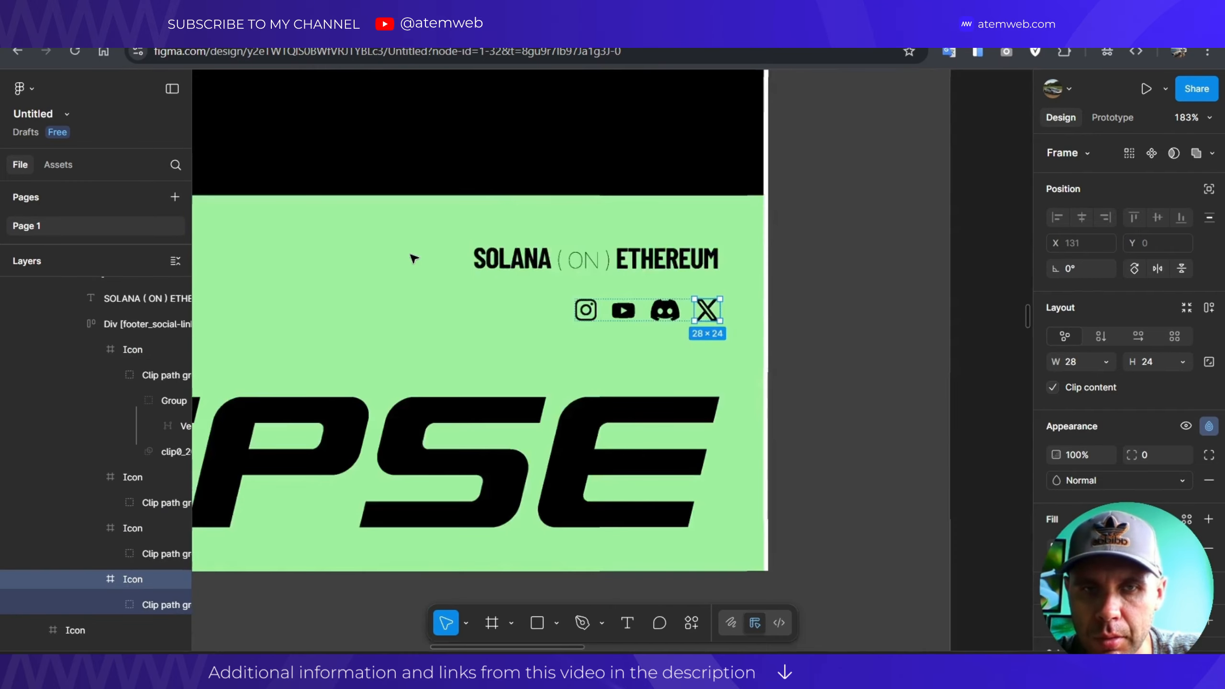
scroll(593, 203, up, 5)
scroll(594, 207, down, 8)
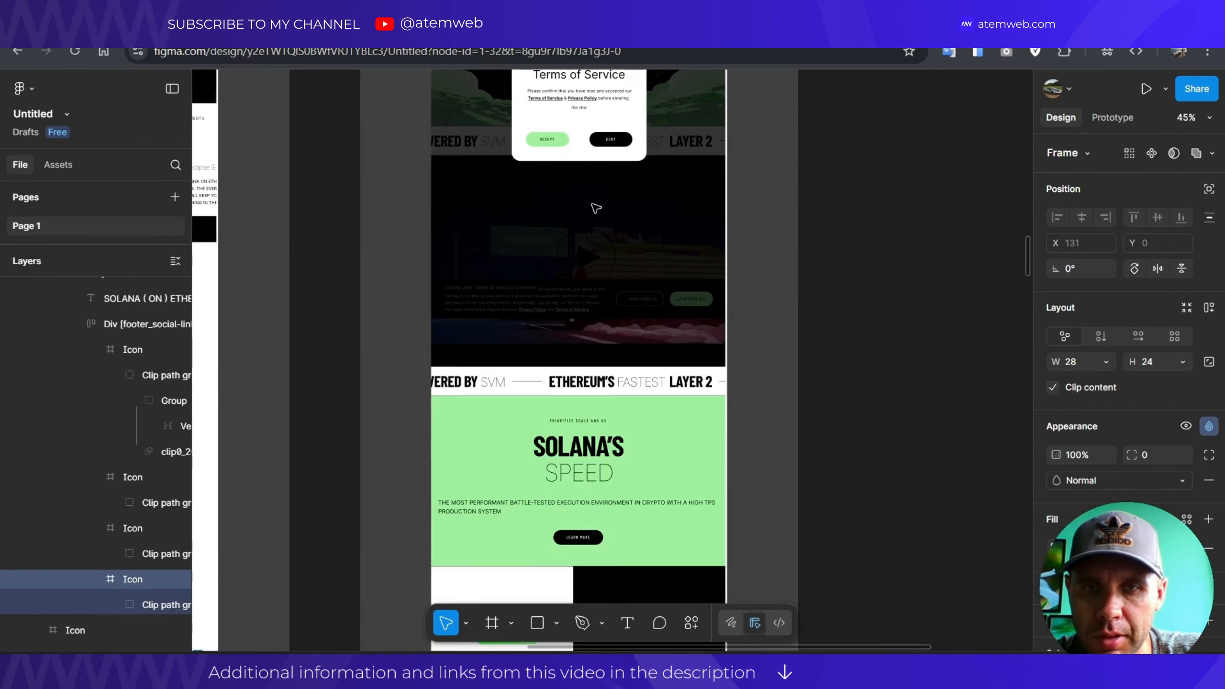
scroll(596, 208, down, 15)
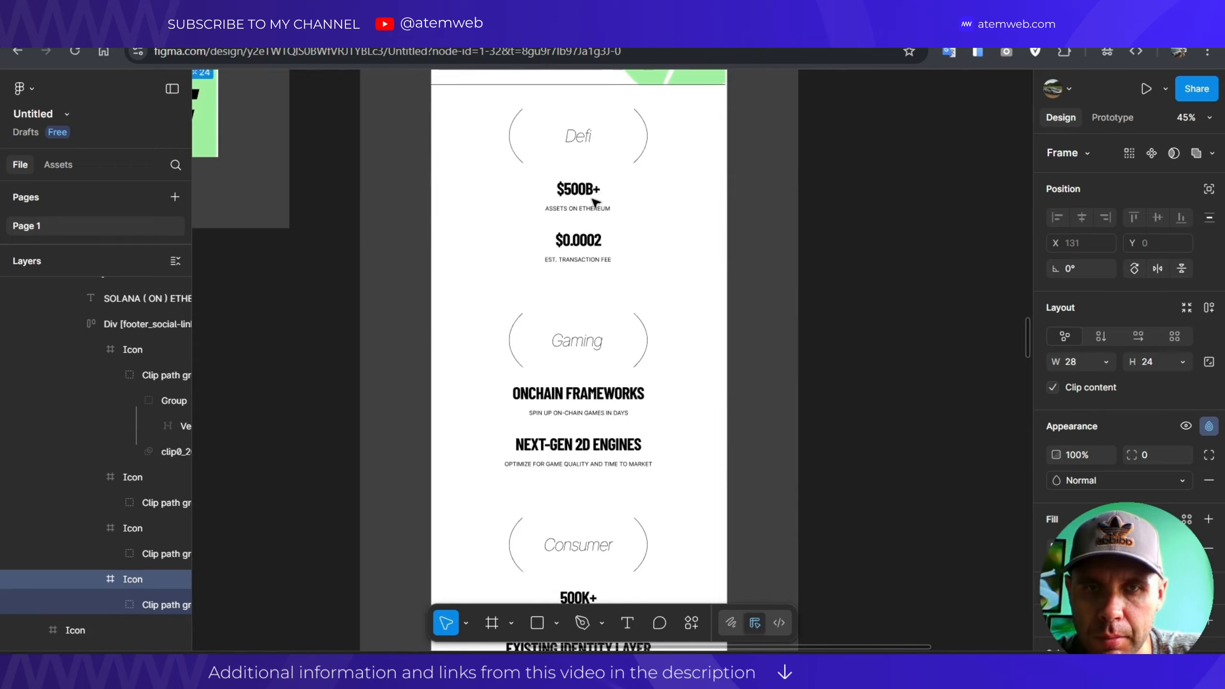
scroll(596, 199, down, 20)
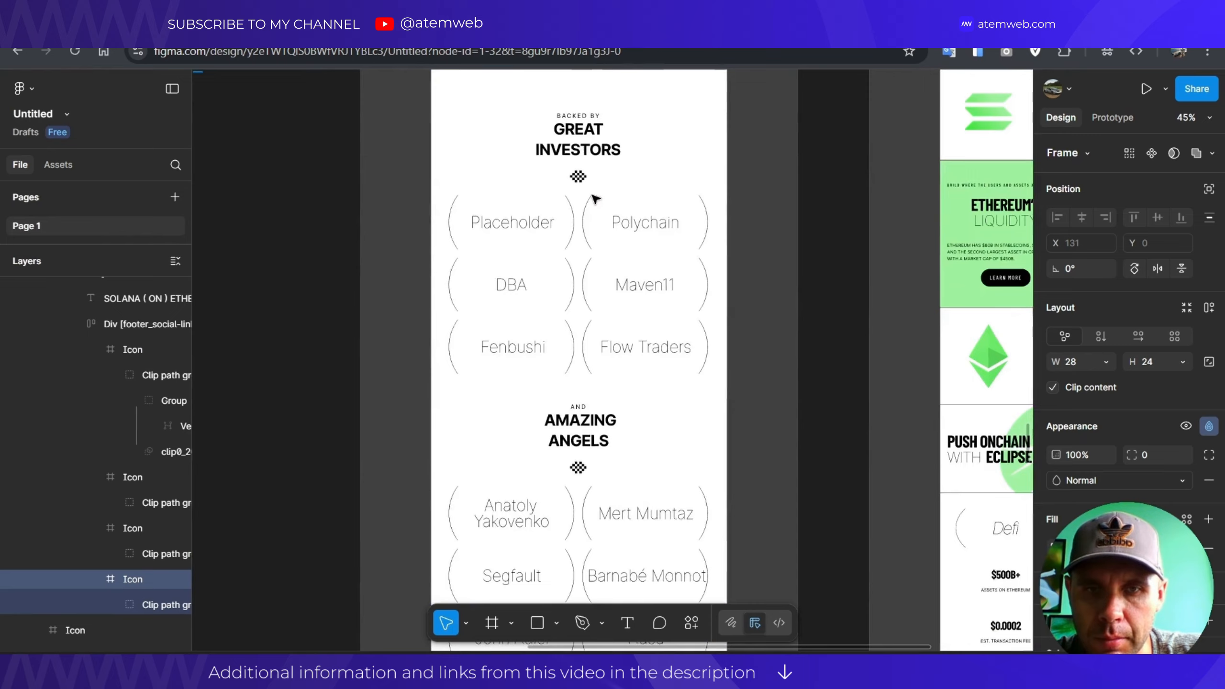
scroll(515, 199, down, 6)
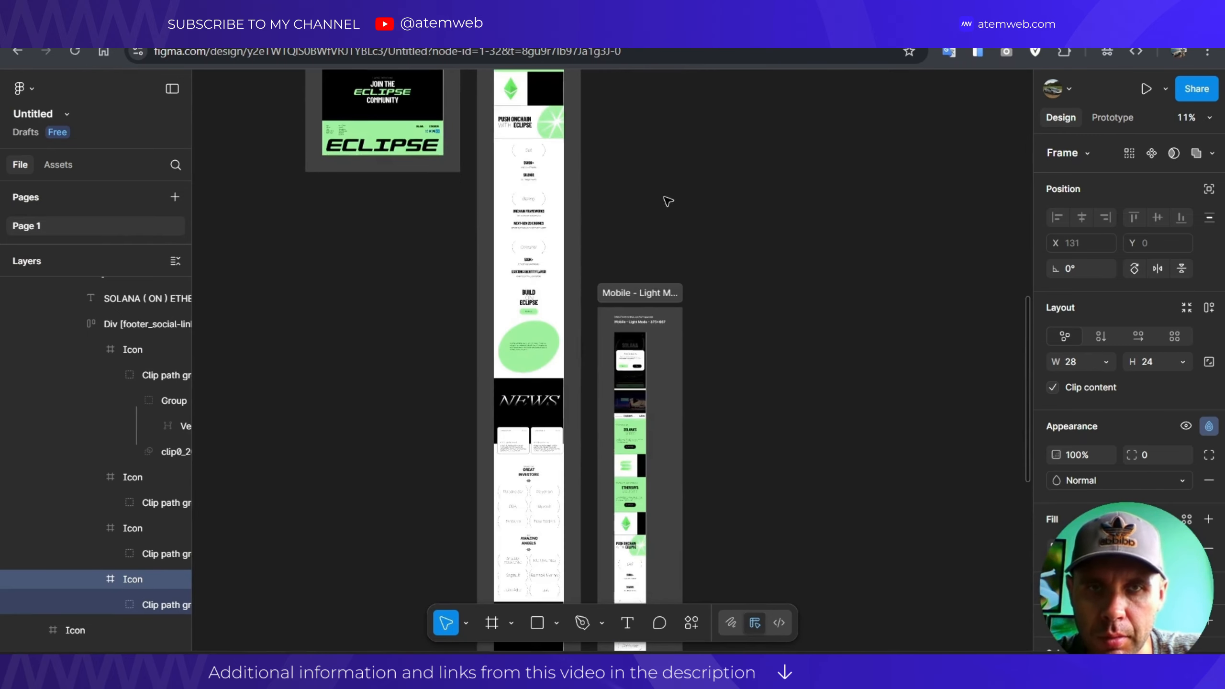
scroll(641, 313, up, 3)
scroll(641, 313, up, 10)
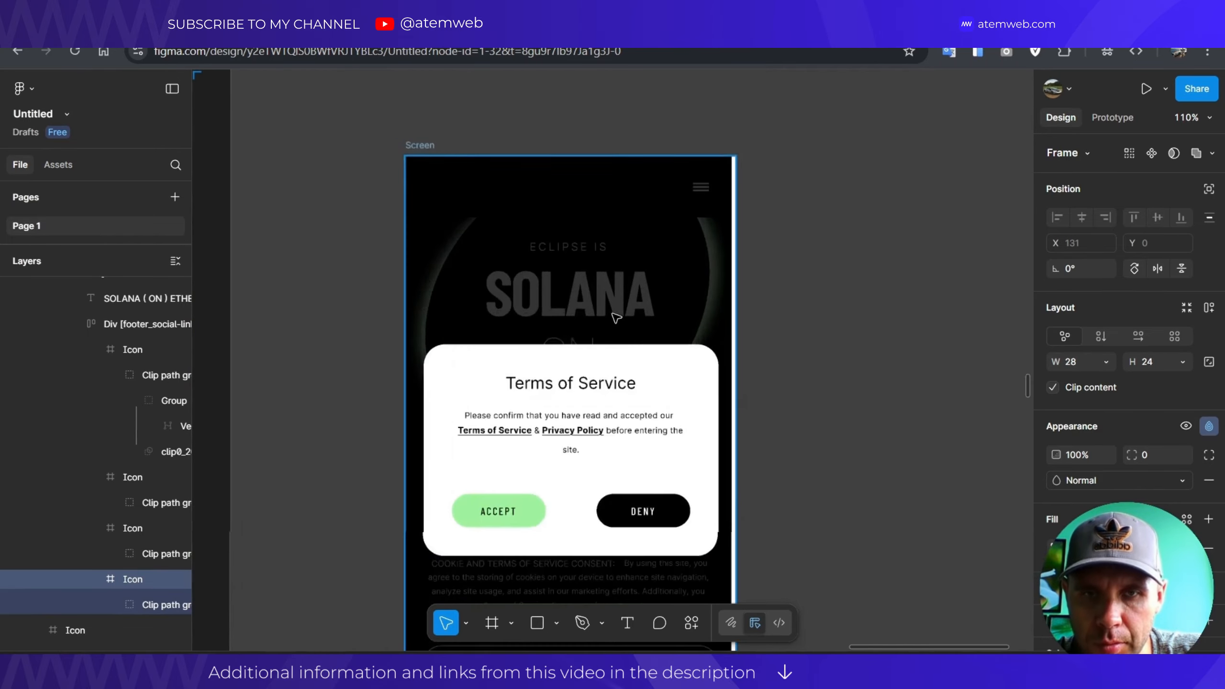
scroll(600, 275, down, 10)
scroll(601, 289, up, 6)
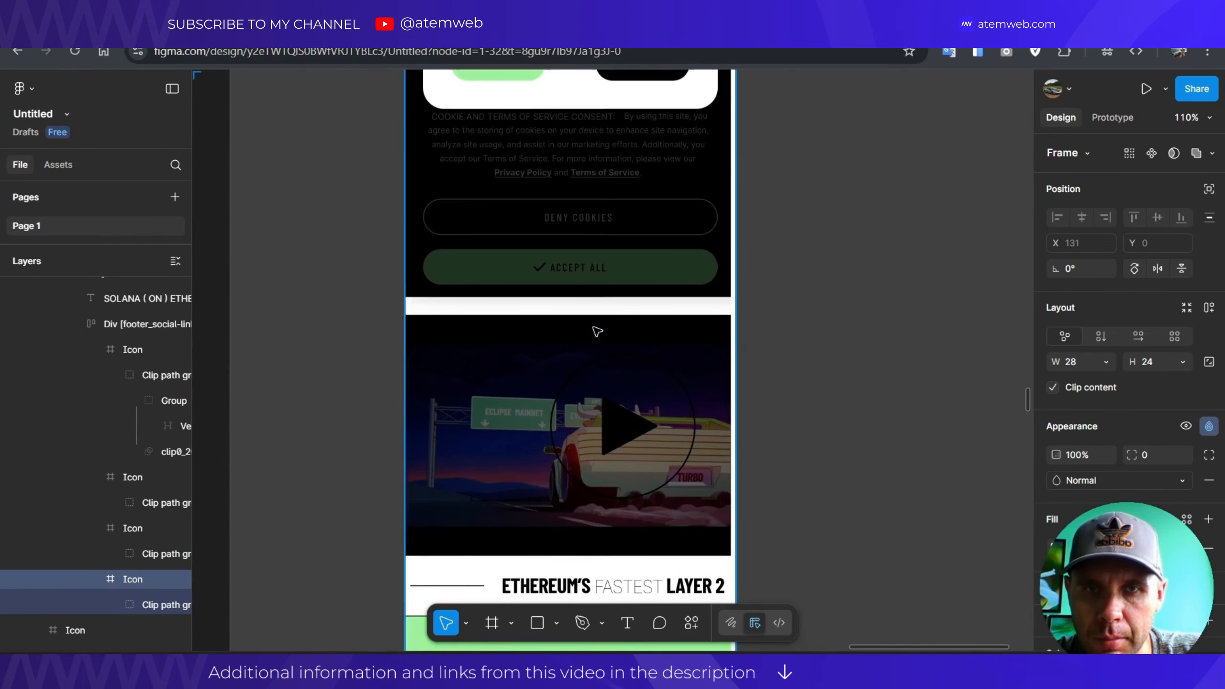
scroll(596, 313, down, 4)
scroll(593, 271, down, 5)
scroll(593, 262, down, 10)
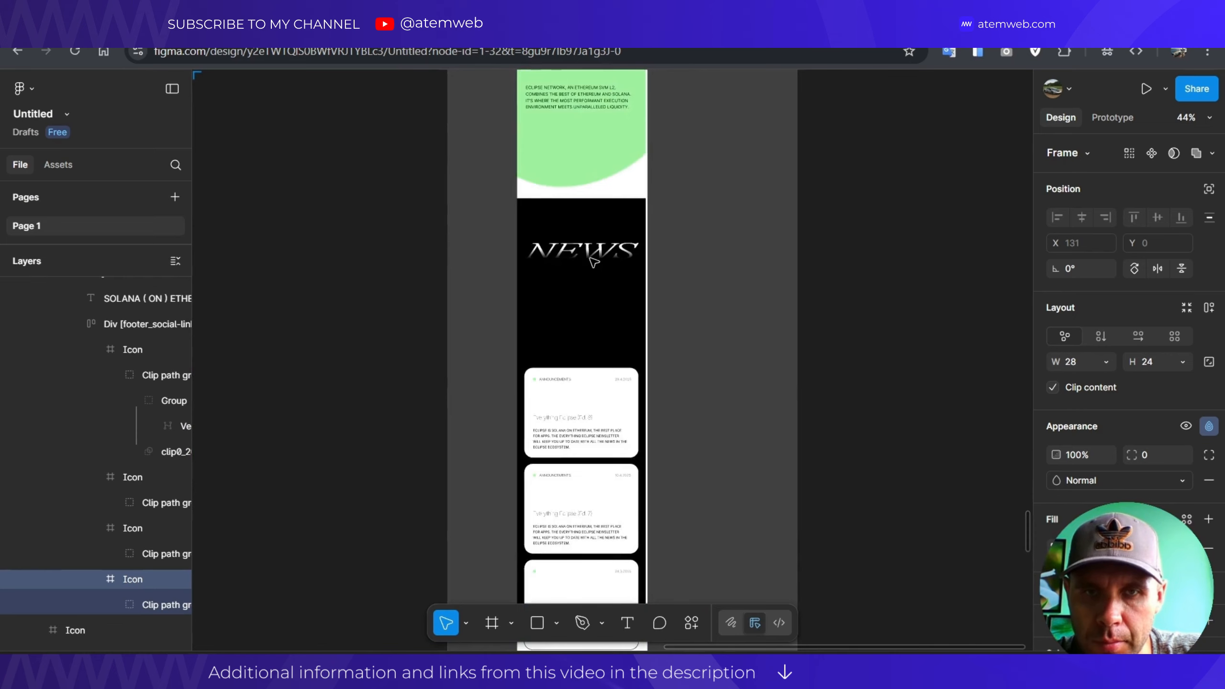
scroll(592, 261, up, 5)
scroll(595, 290, up, 10)
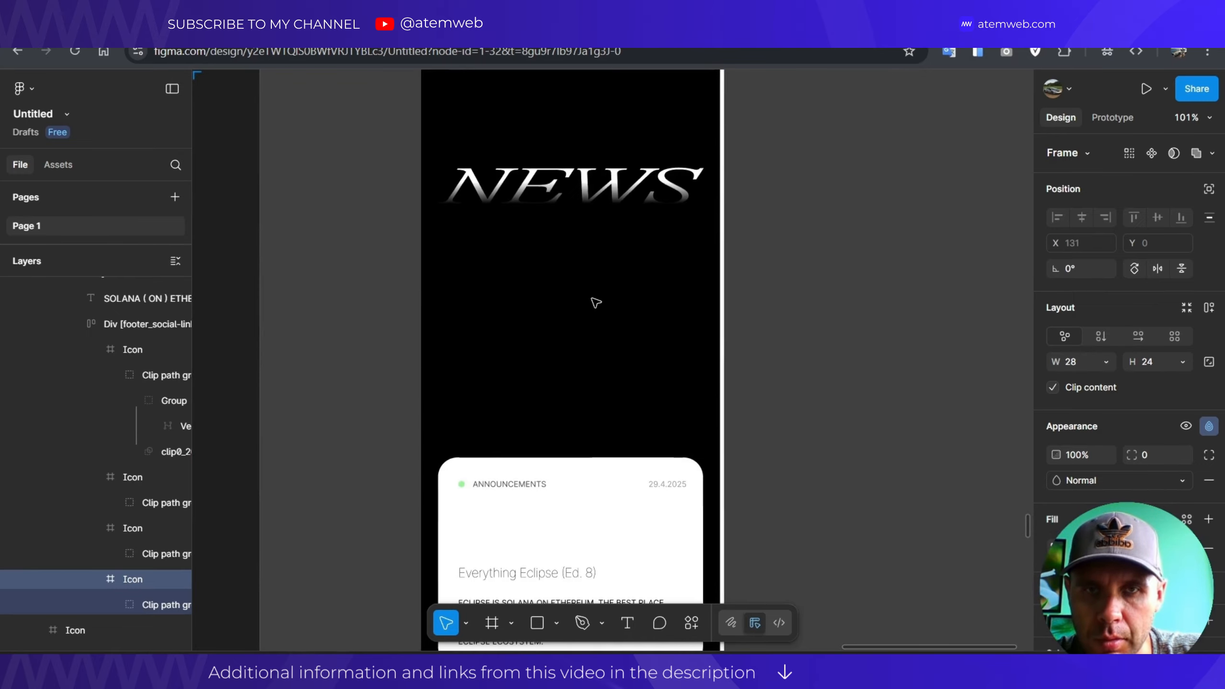
scroll(569, 211, down, 5)
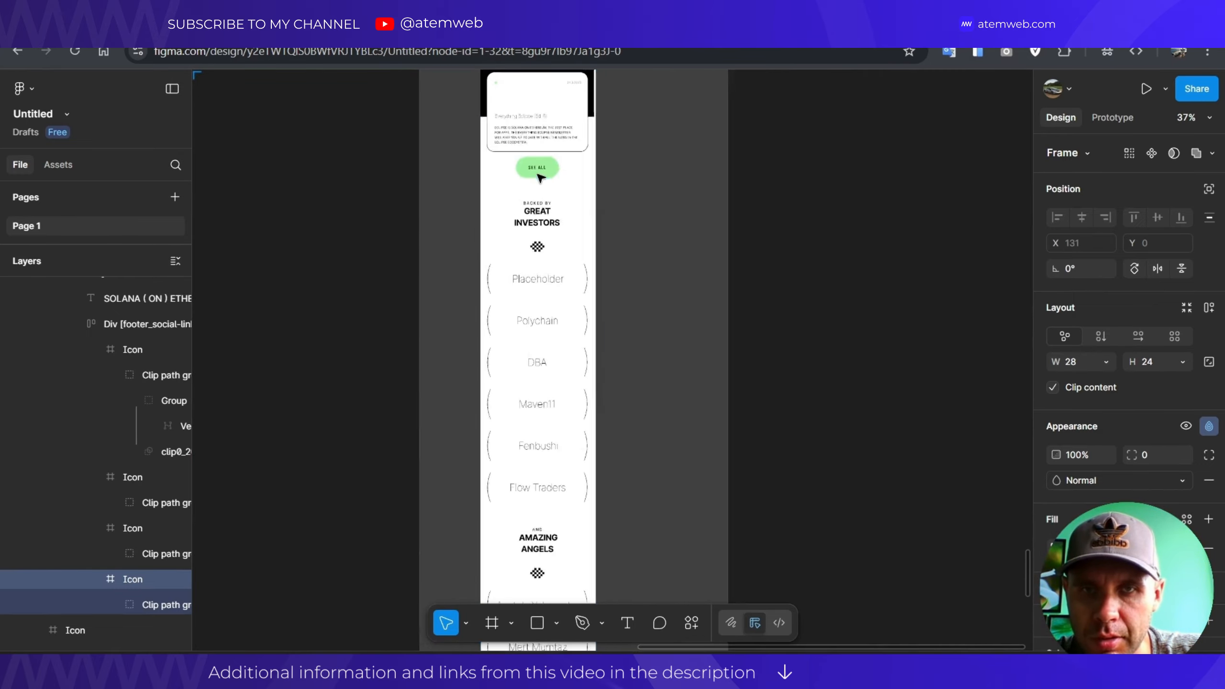
scroll(517, 226, up, 4)
scroll(531, 289, up, 5)
scroll(539, 282, down, 6)
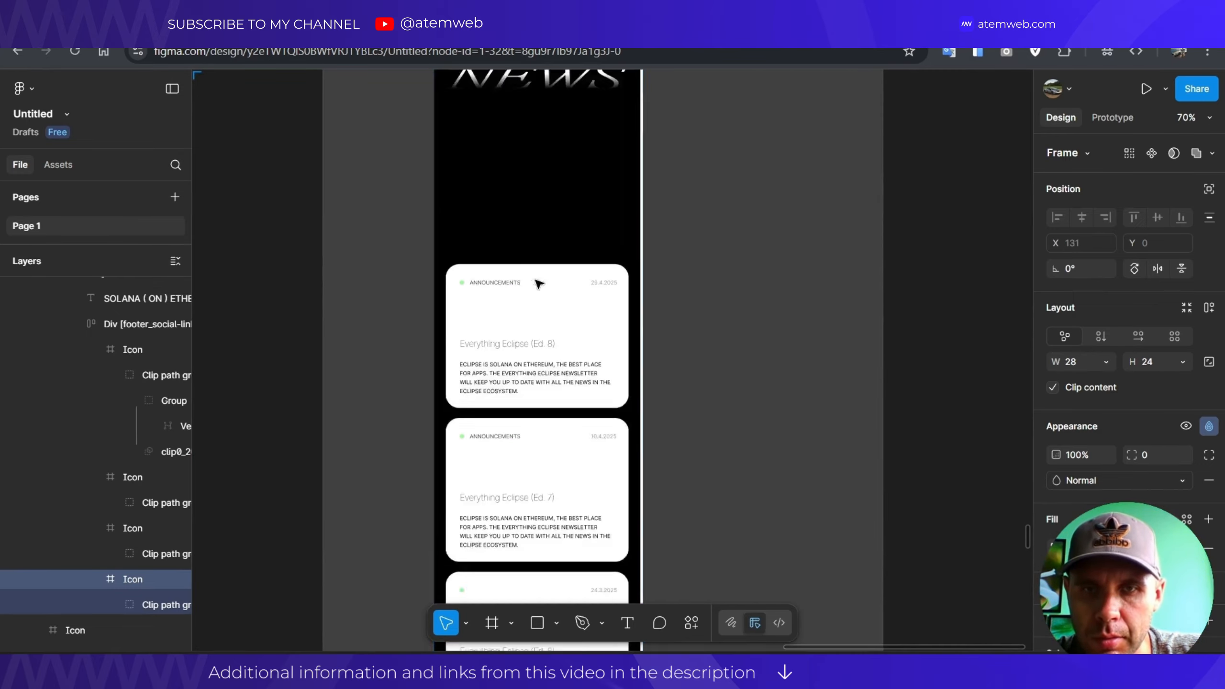
scroll(554, 267, down, 8)
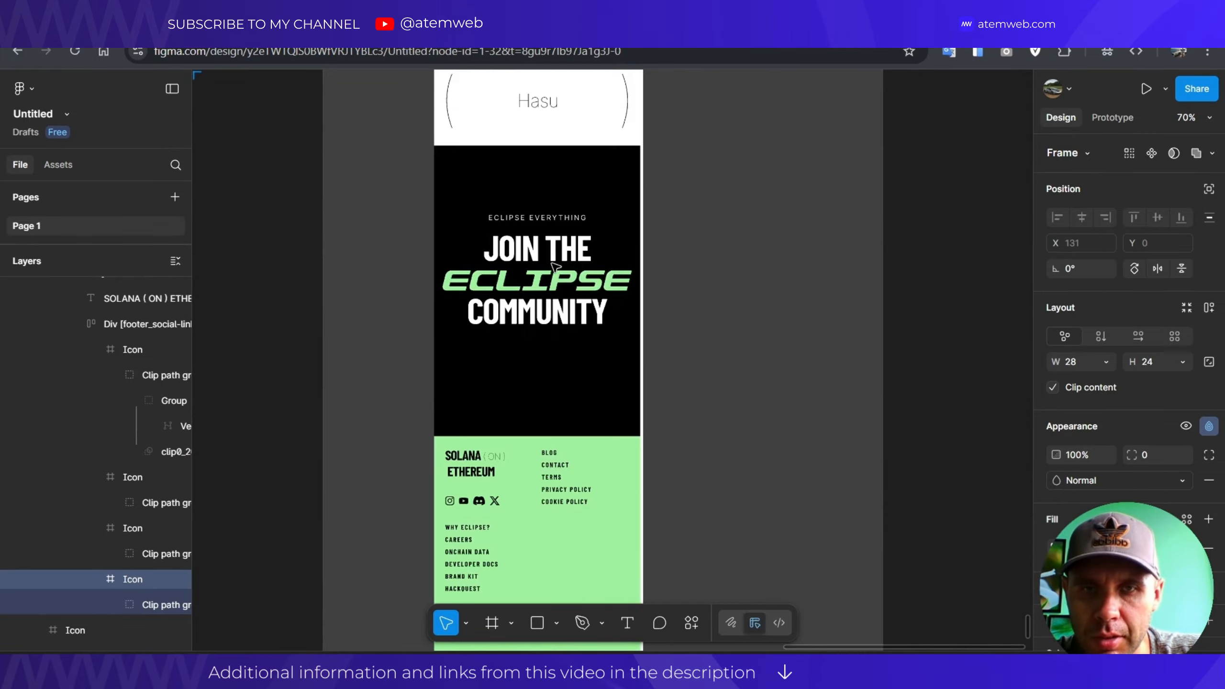
scroll(533, 357, down, 3)
scroll(531, 338, up, 10)
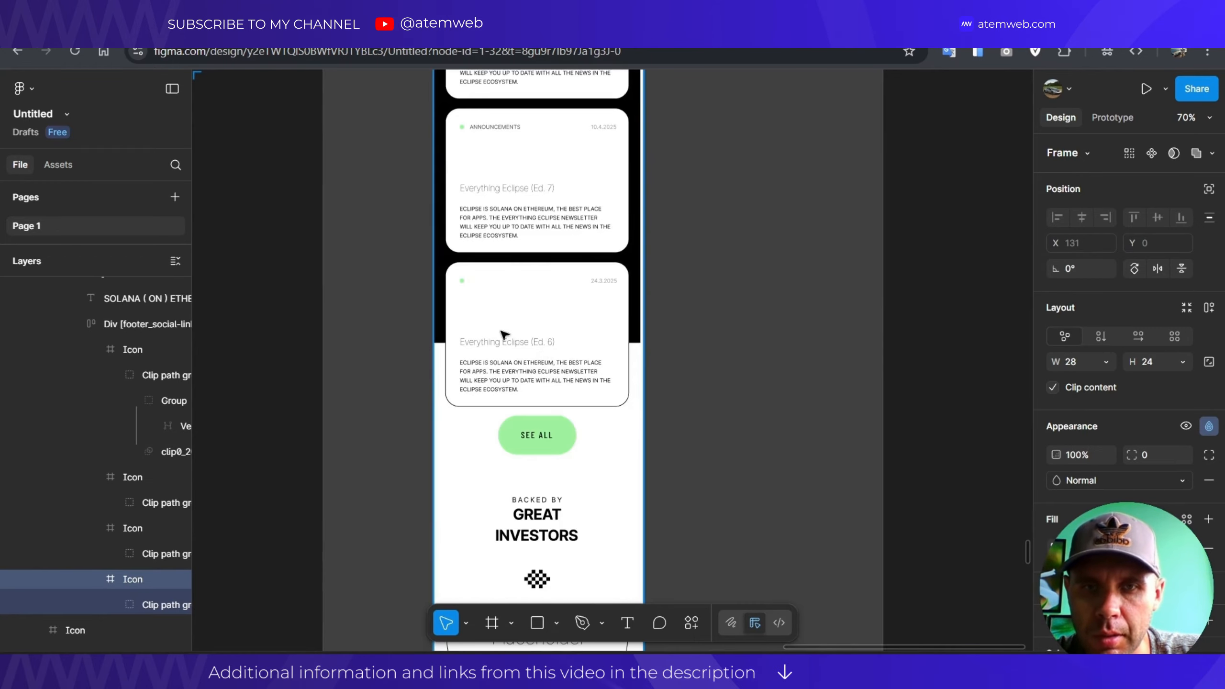
scroll(550, 284, down, 6)
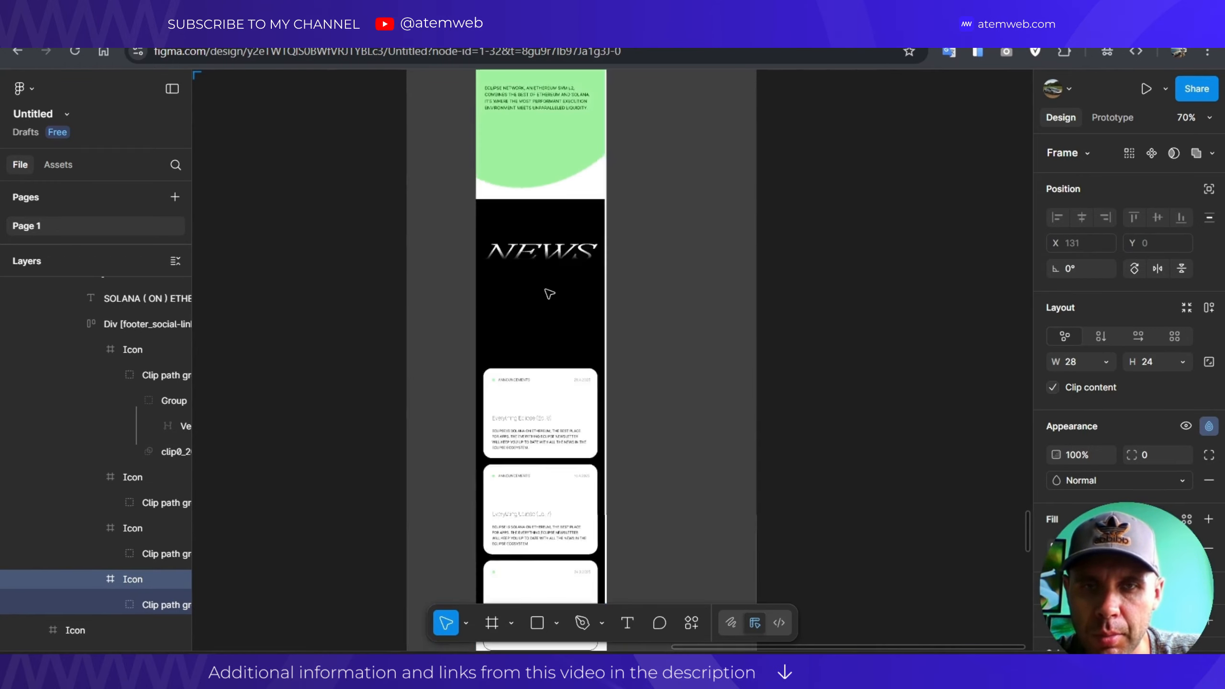
scroll(546, 295, up, 5)
scroll(543, 299, down, 5)
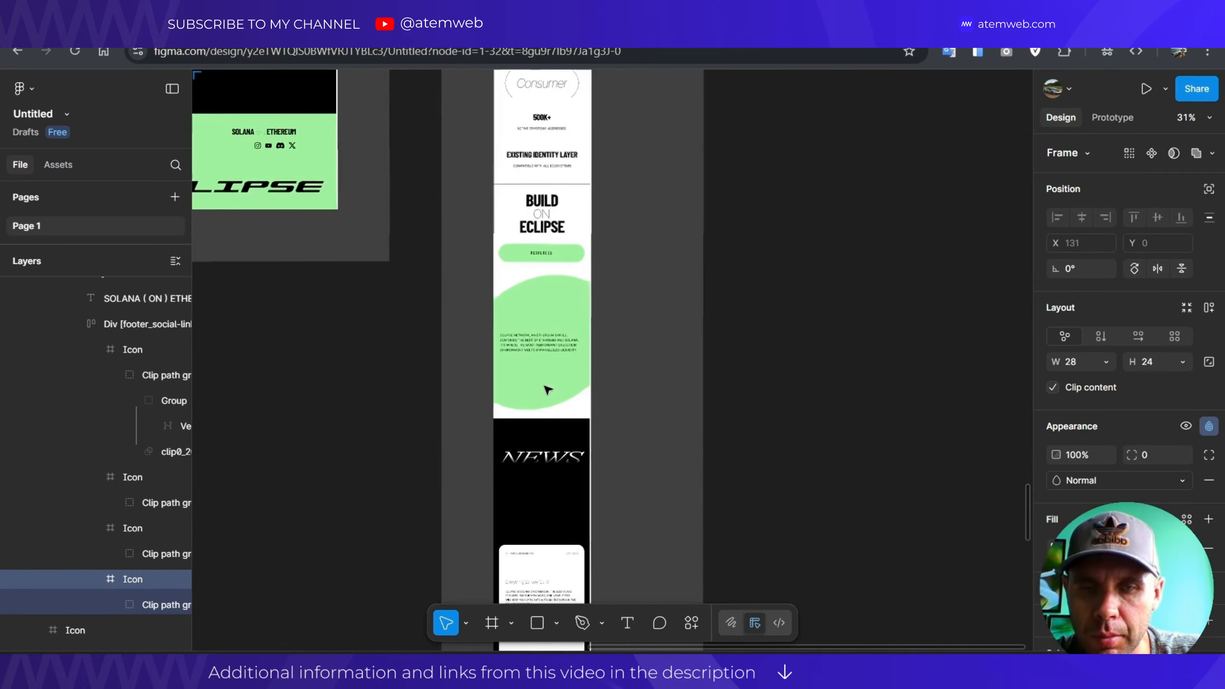
scroll(538, 305, up, 8)
scroll(530, 318, down, 3)
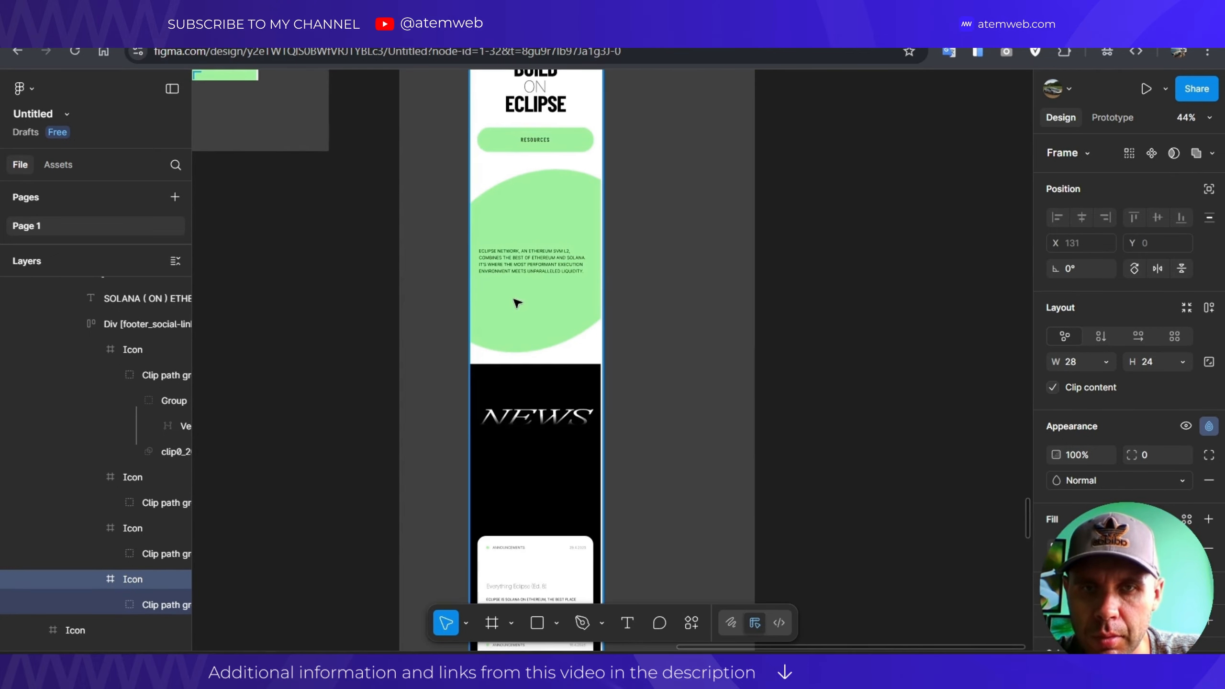
scroll(514, 300, down, 15)
scroll(530, 319, down, 6)
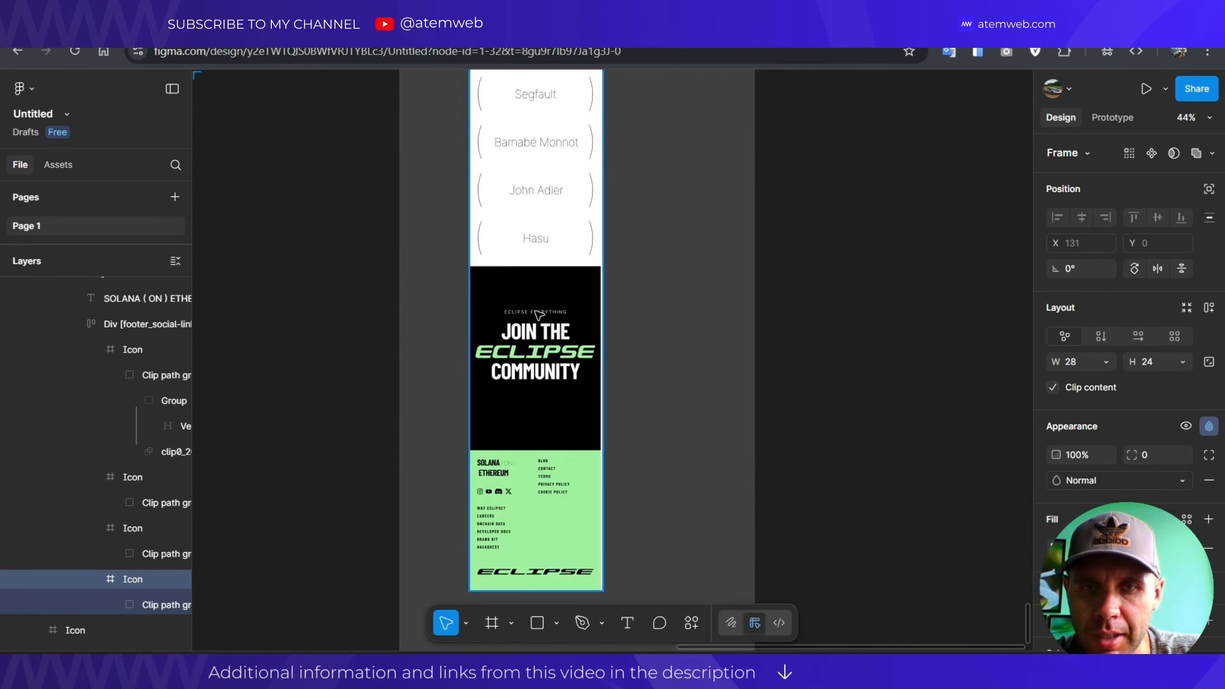
scroll(547, 382, down, 5)
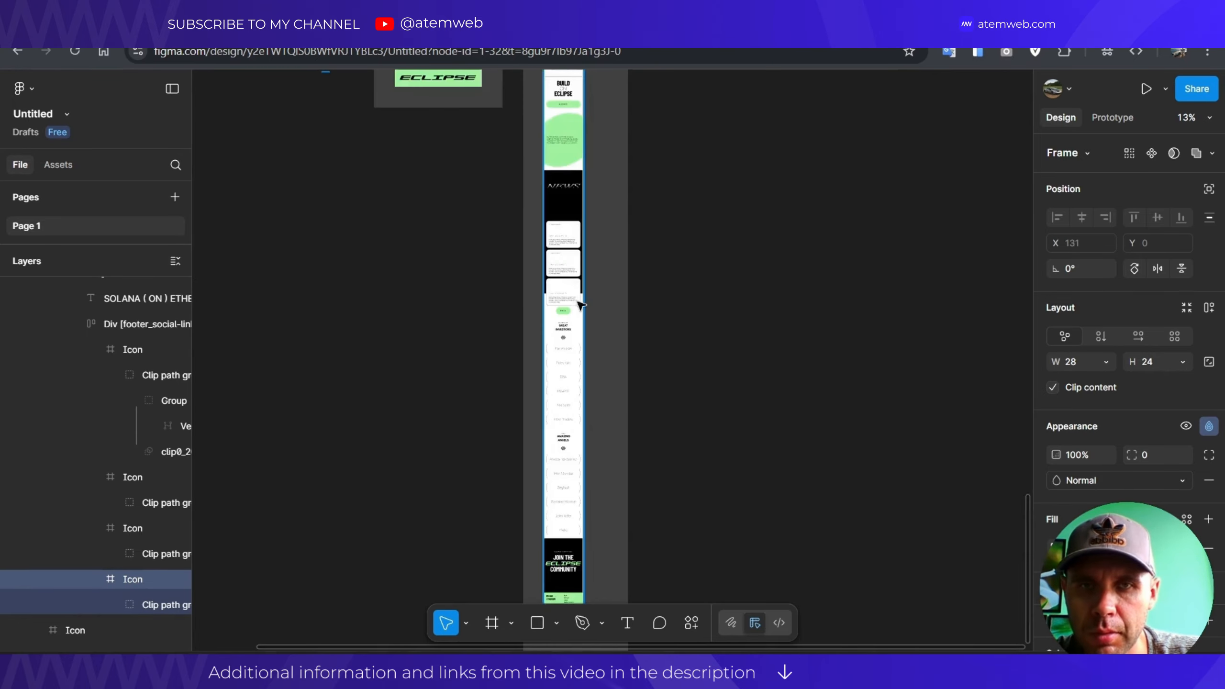
scroll(751, 381, down, 2)
scroll(752, 381, down, 4)
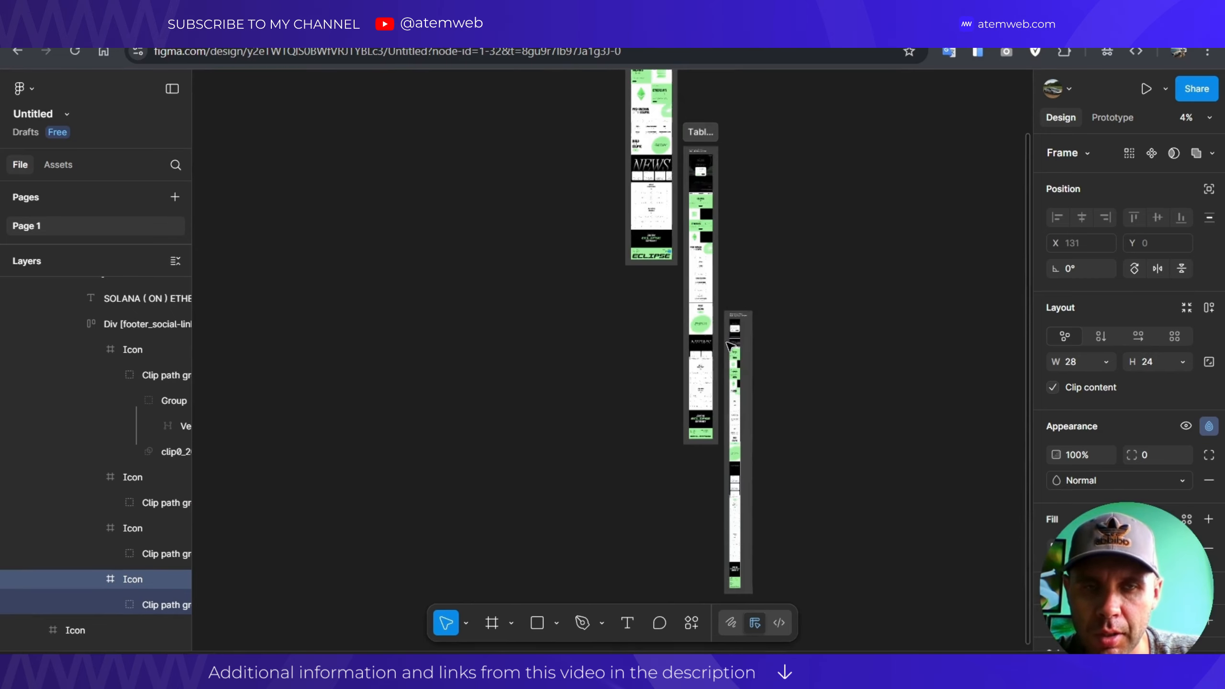
Zoom and scroll through the Desktop and Tablet Light Mode frames of the Eclipse design.
scroll(648, 236, up, 4)
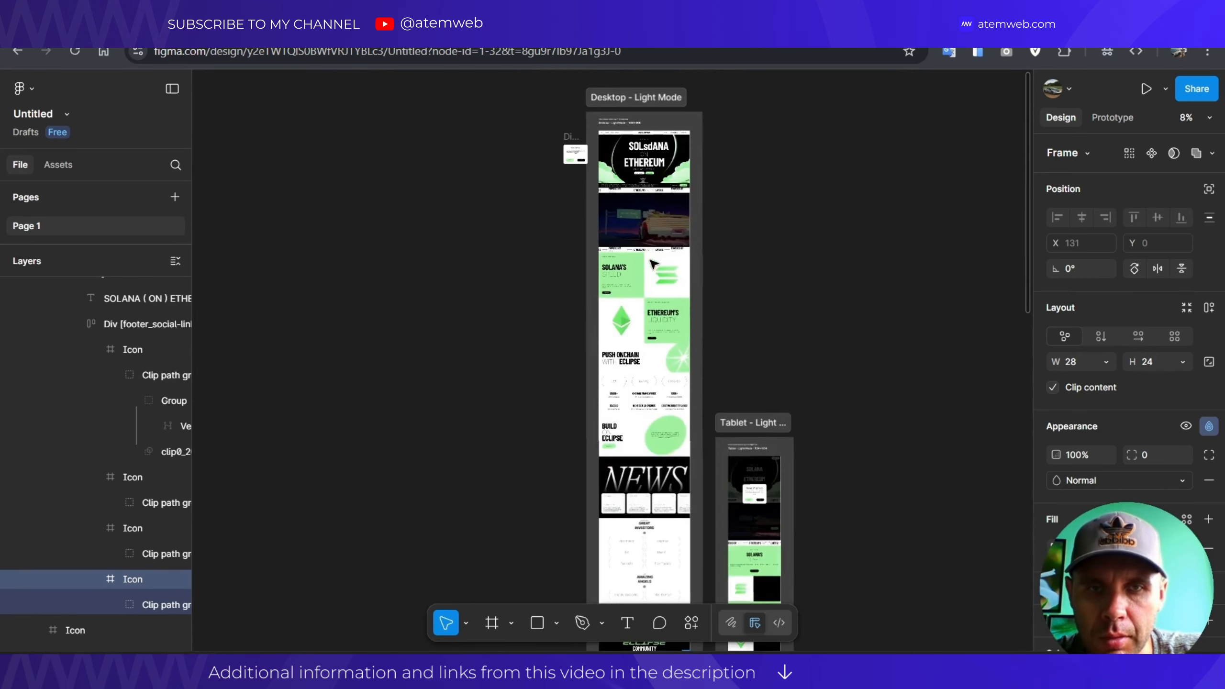
scroll(749, 231, up, 5)
scroll(681, 257, down, 5)
scroll(682, 257, up, 3)
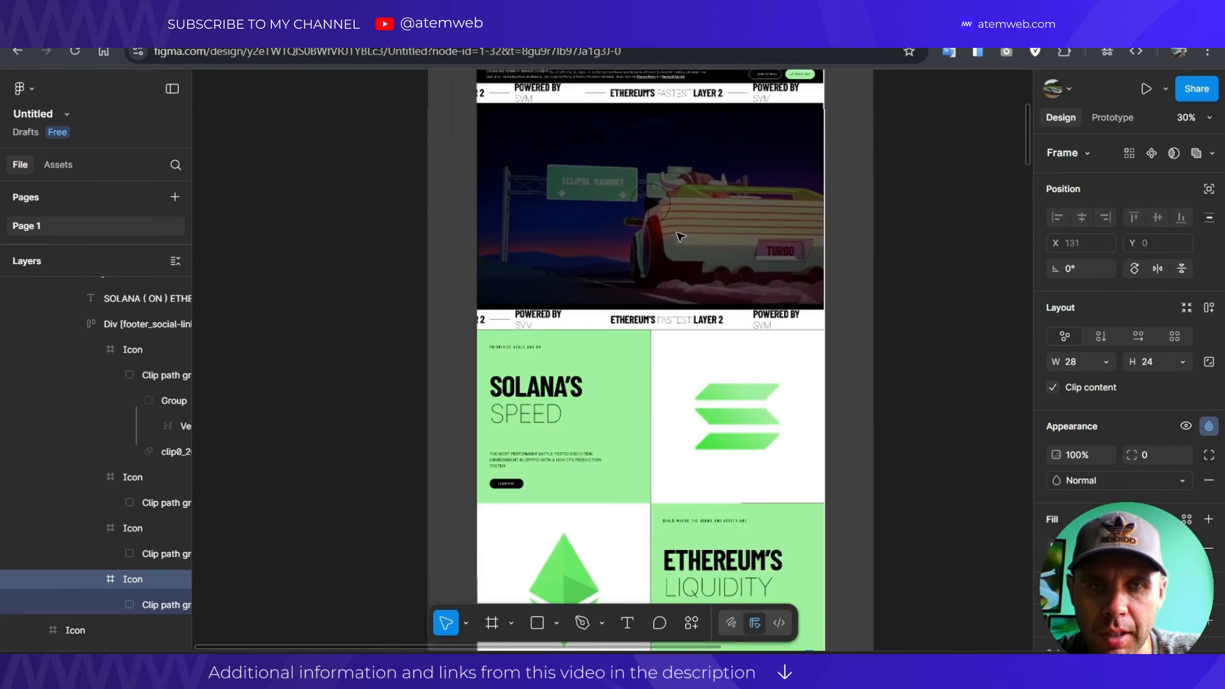
scroll(627, 251, down, 10)
scroll(607, 250, down, 3)
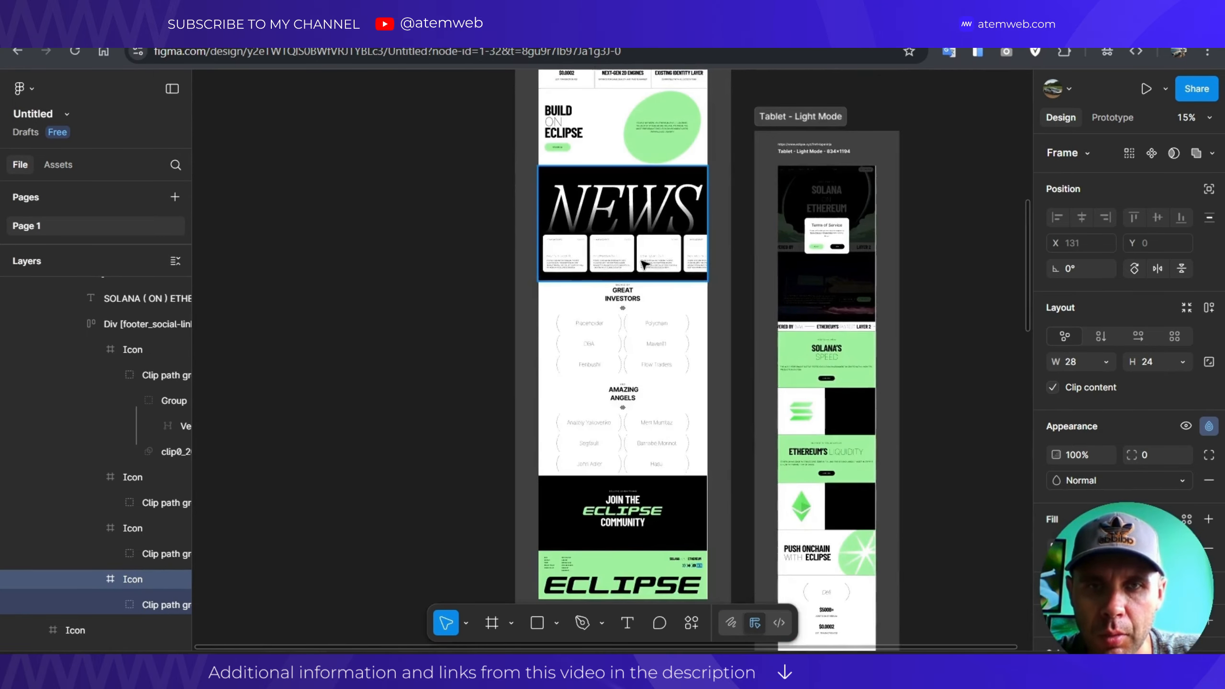
scroll(675, 280, up, 4)
scroll(693, 285, down, 3)
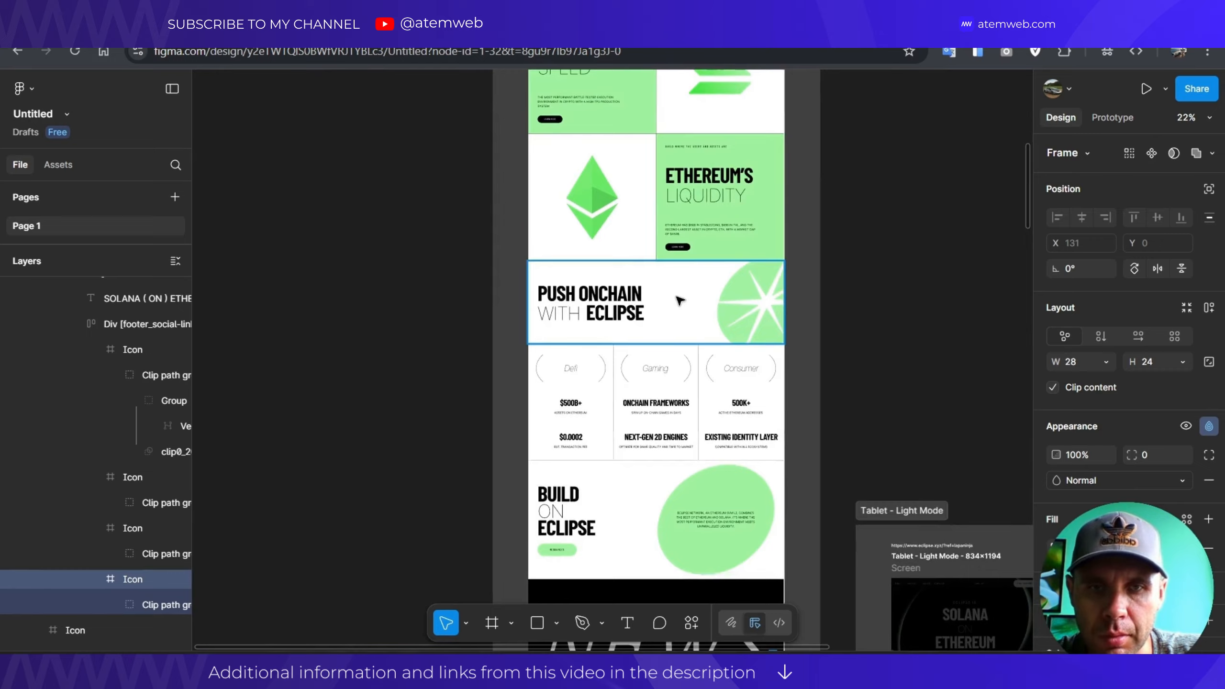
scroll(627, 261, down, 8)
scroll(608, 256, down, 8)
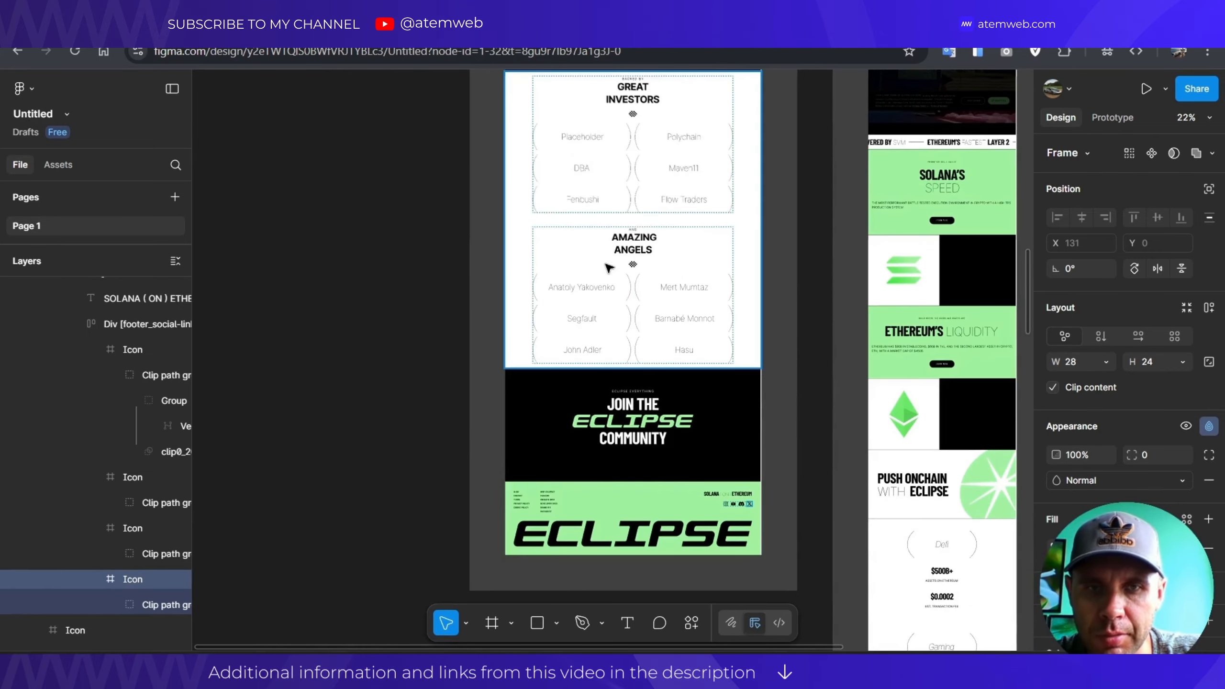
scroll(598, 308, down, 3)
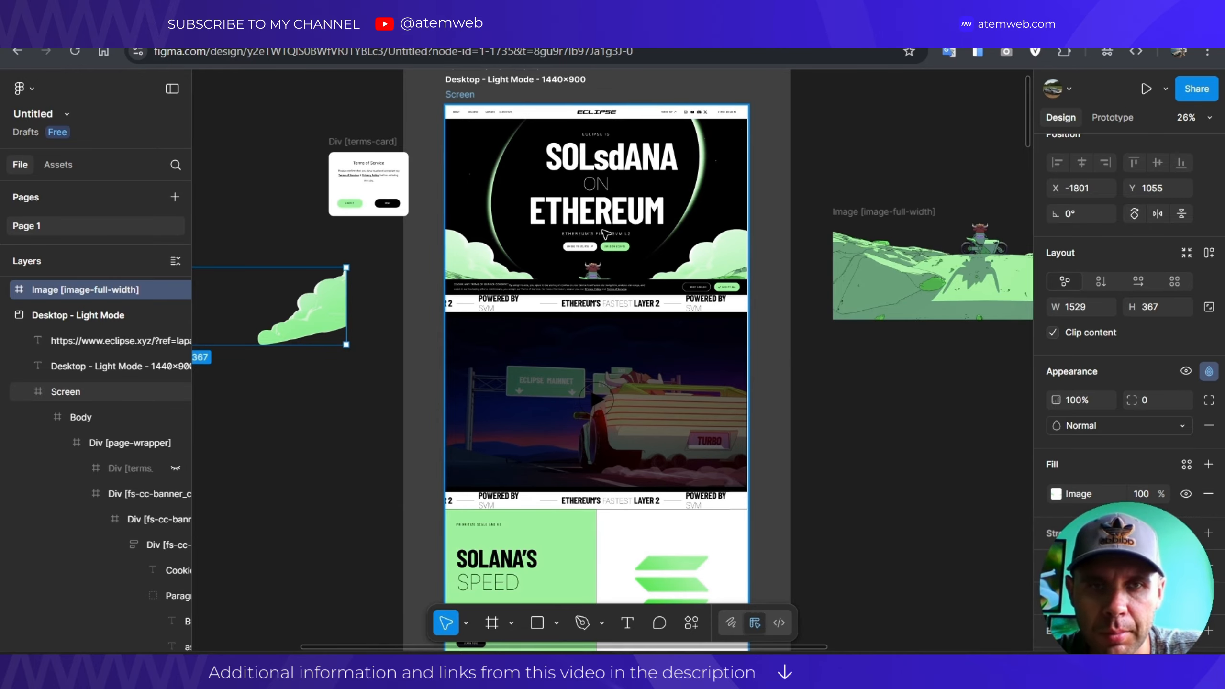
scroll(605, 234, up, 3)
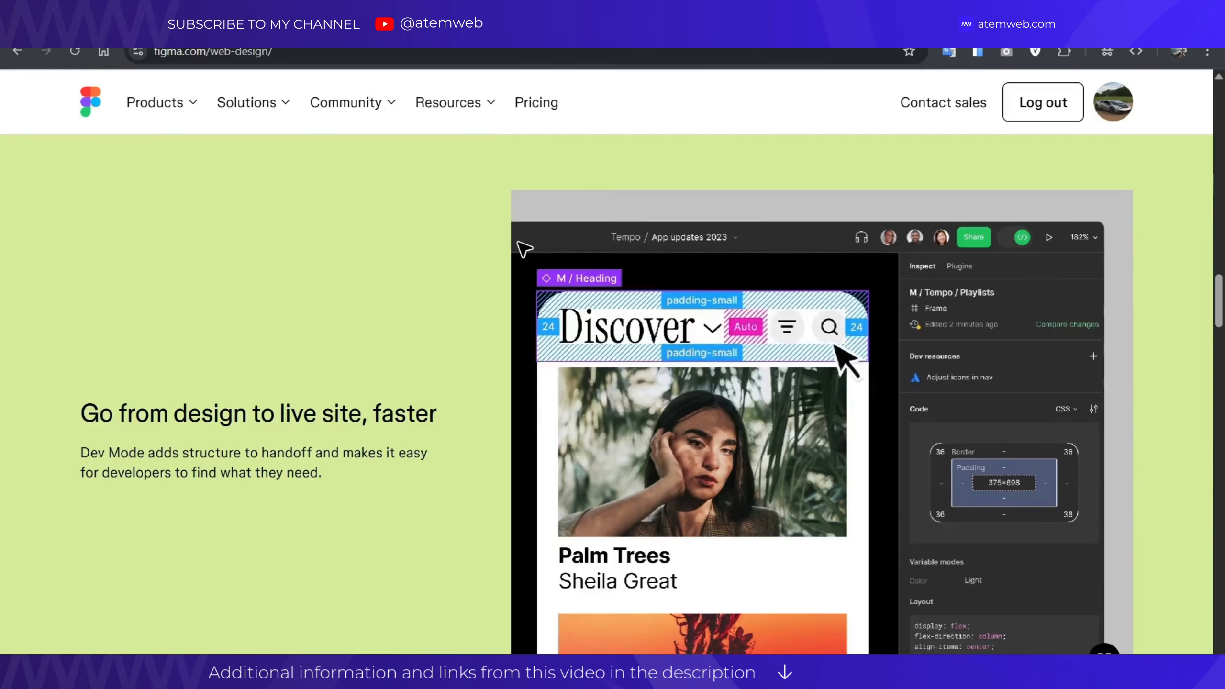
Scroll through Figma's web-design page, including the Dev Mode section.
scroll(525, 249, down, 15)
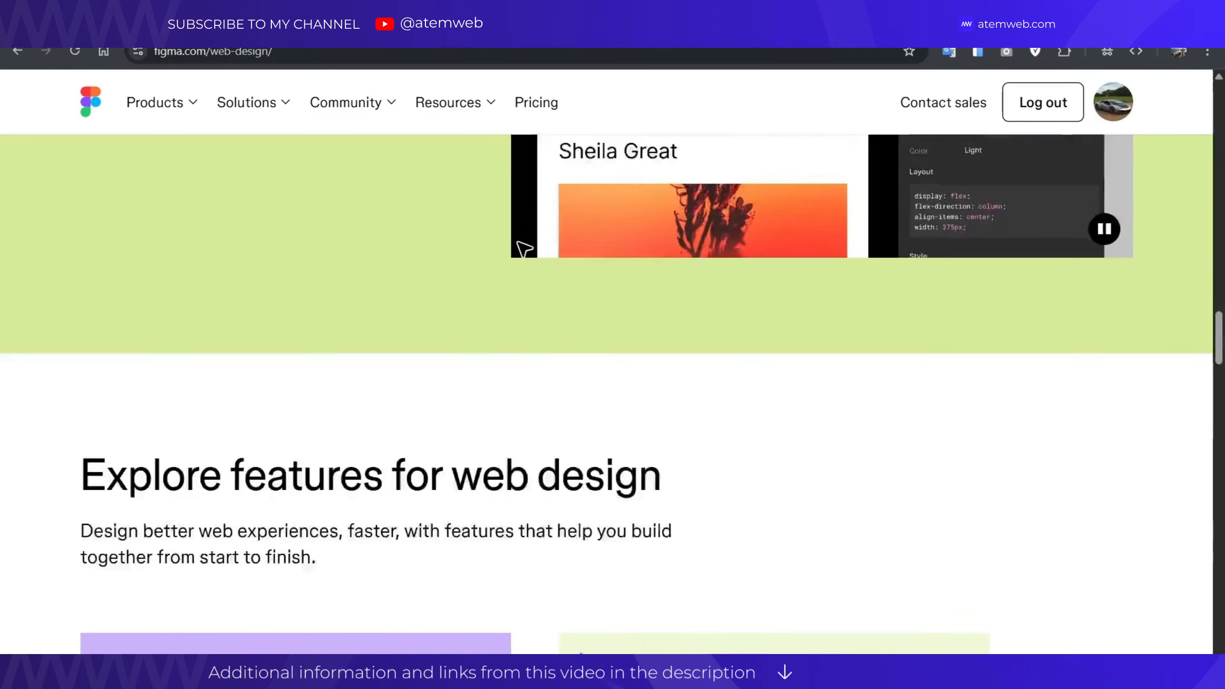
scroll(524, 249, down, 4)
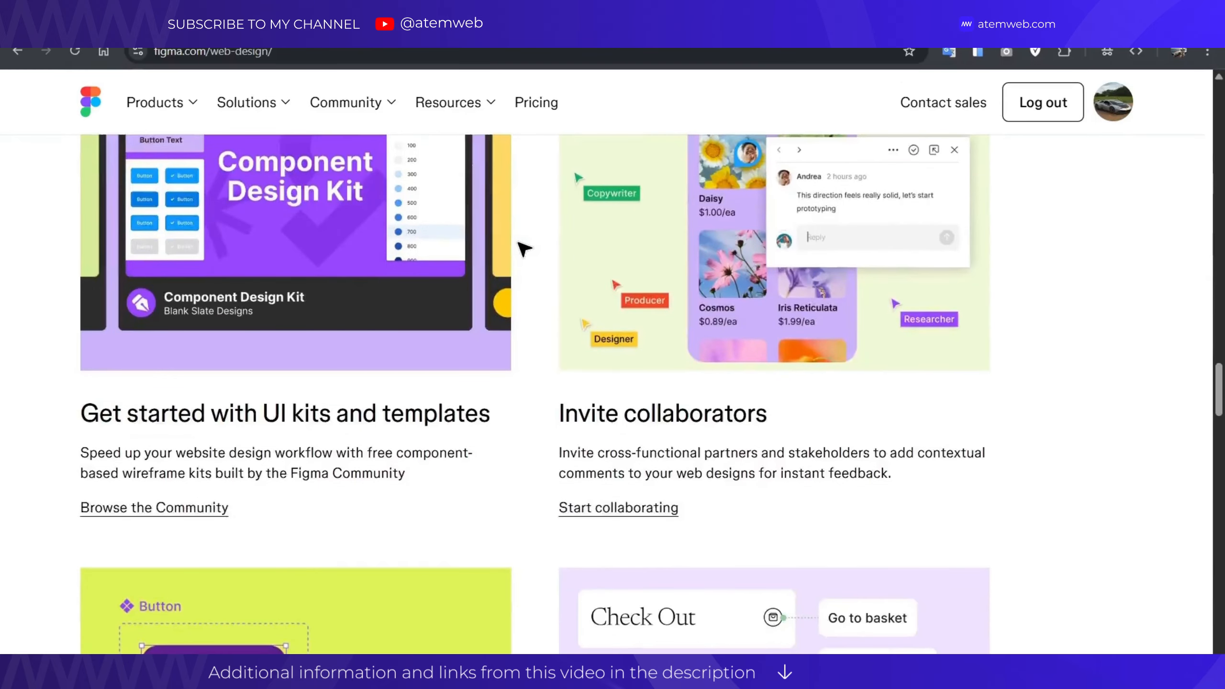
scroll(524, 249, down, 20)
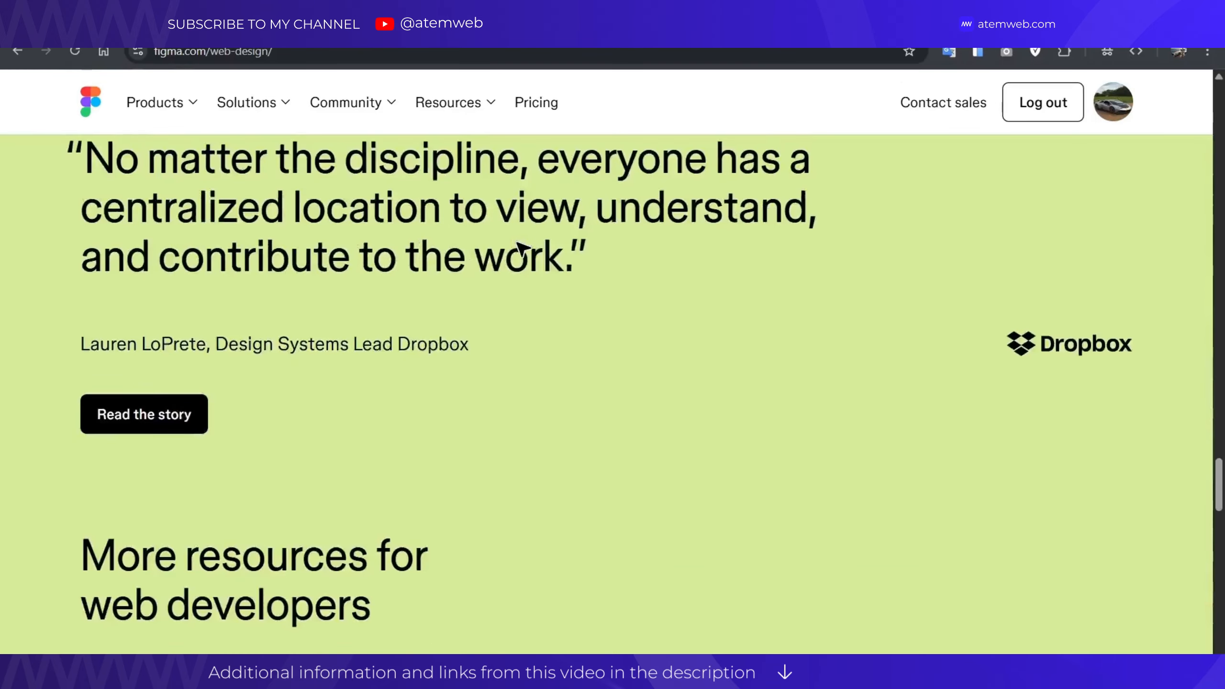
scroll(525, 250, down, 8)
scroll(524, 249, down, 18)
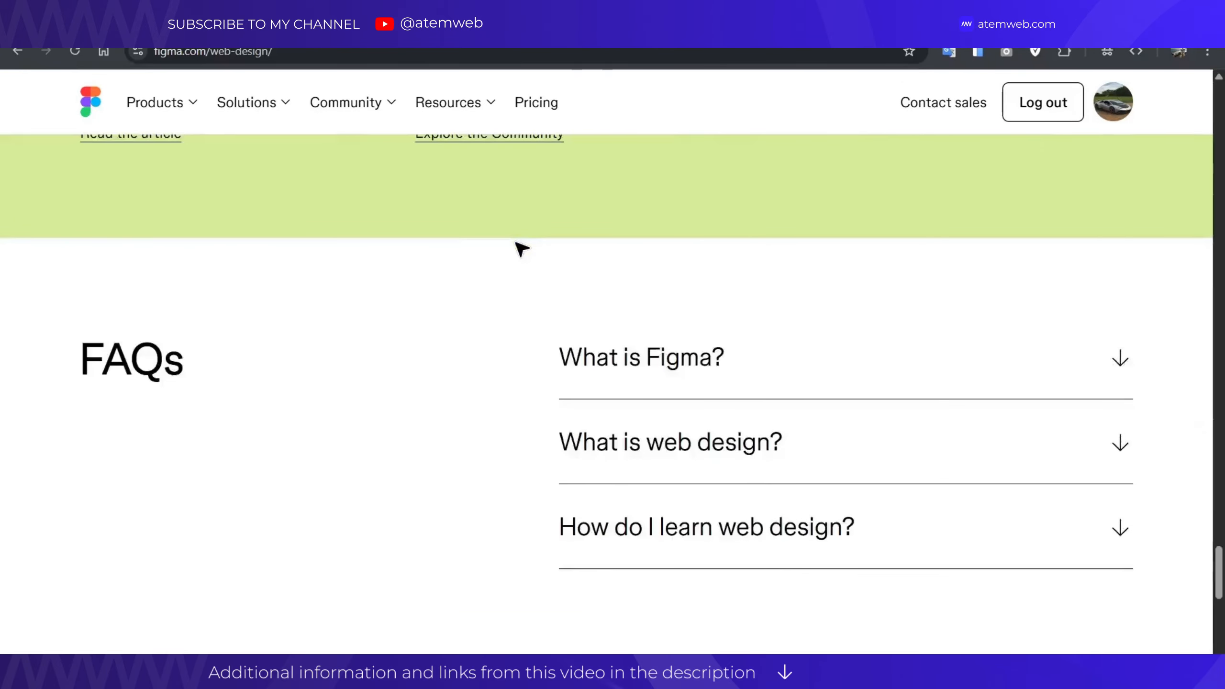
scroll(521, 250, up, 12)
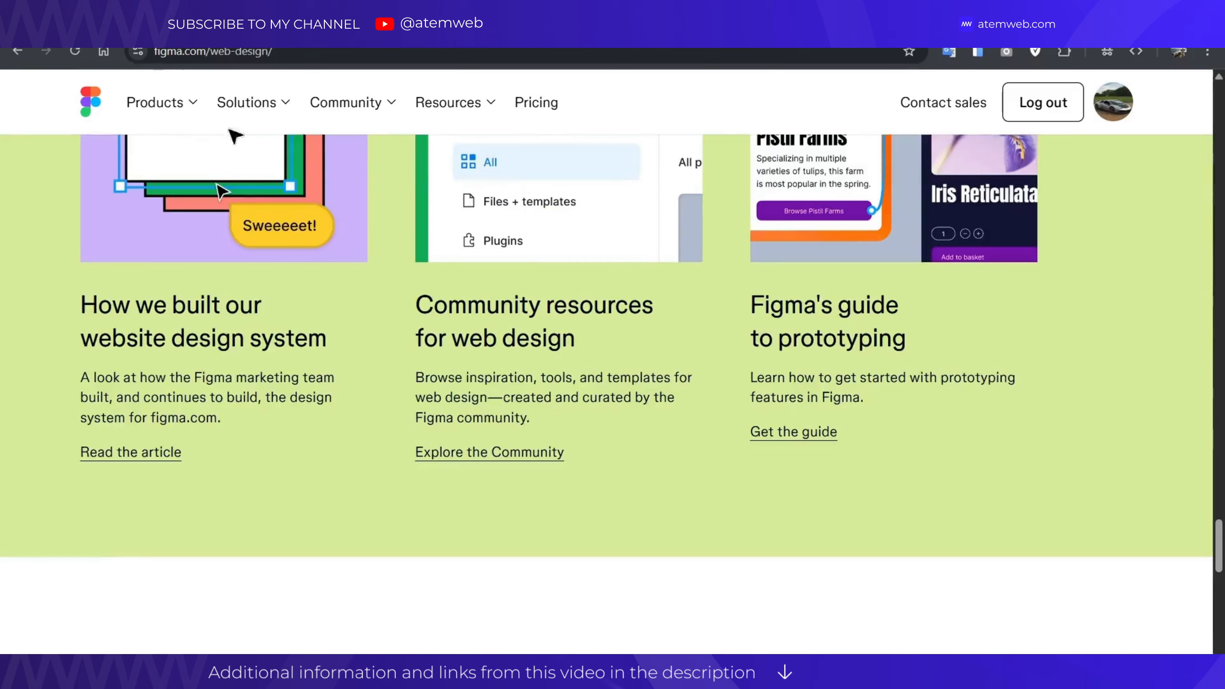
Go to the Web development page through the Products and Solutions menus.
click(141, 111)
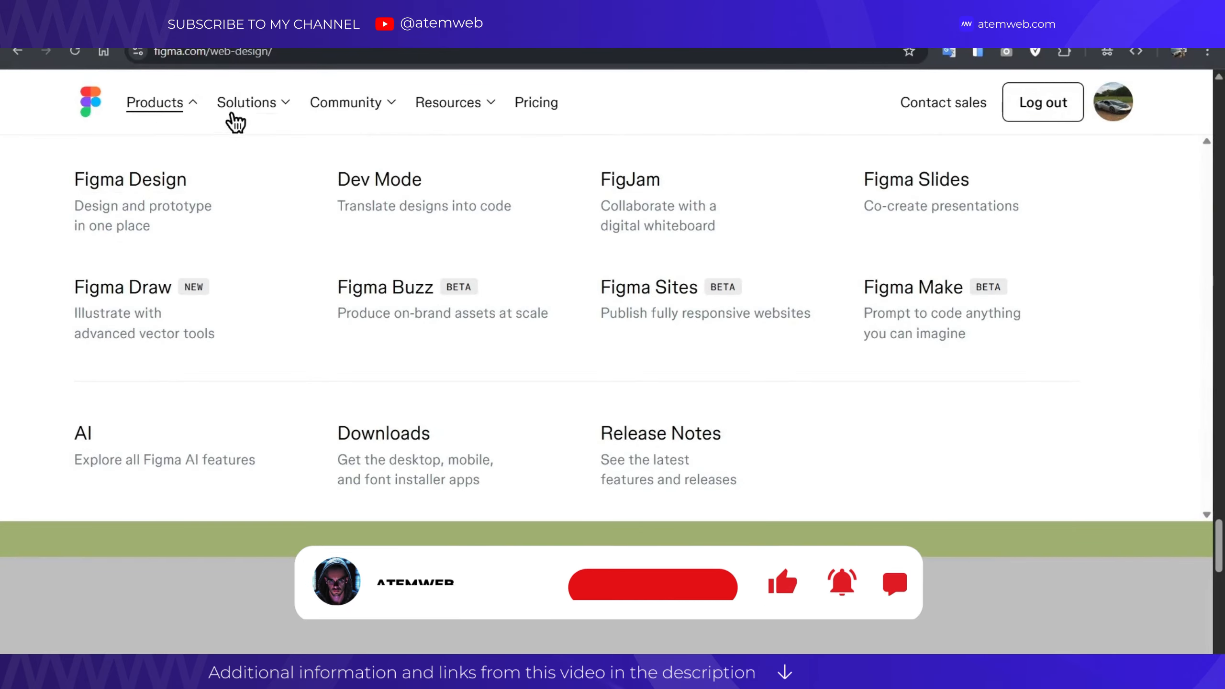
click(246, 114)
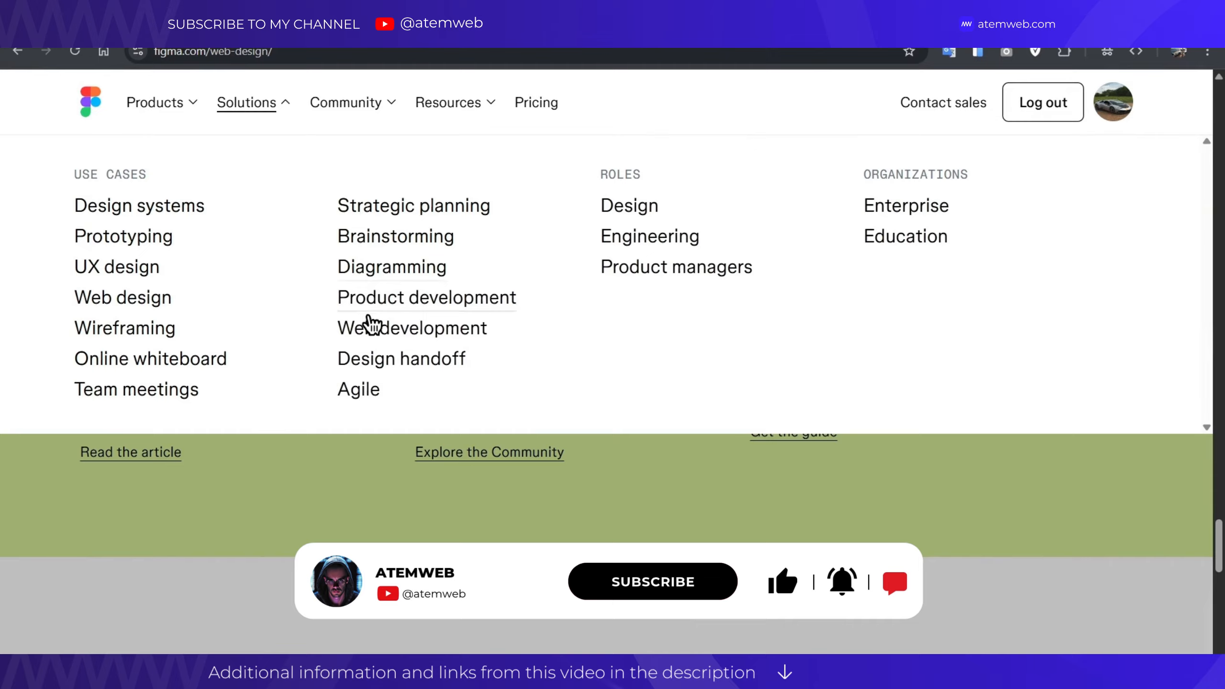
click(372, 326)
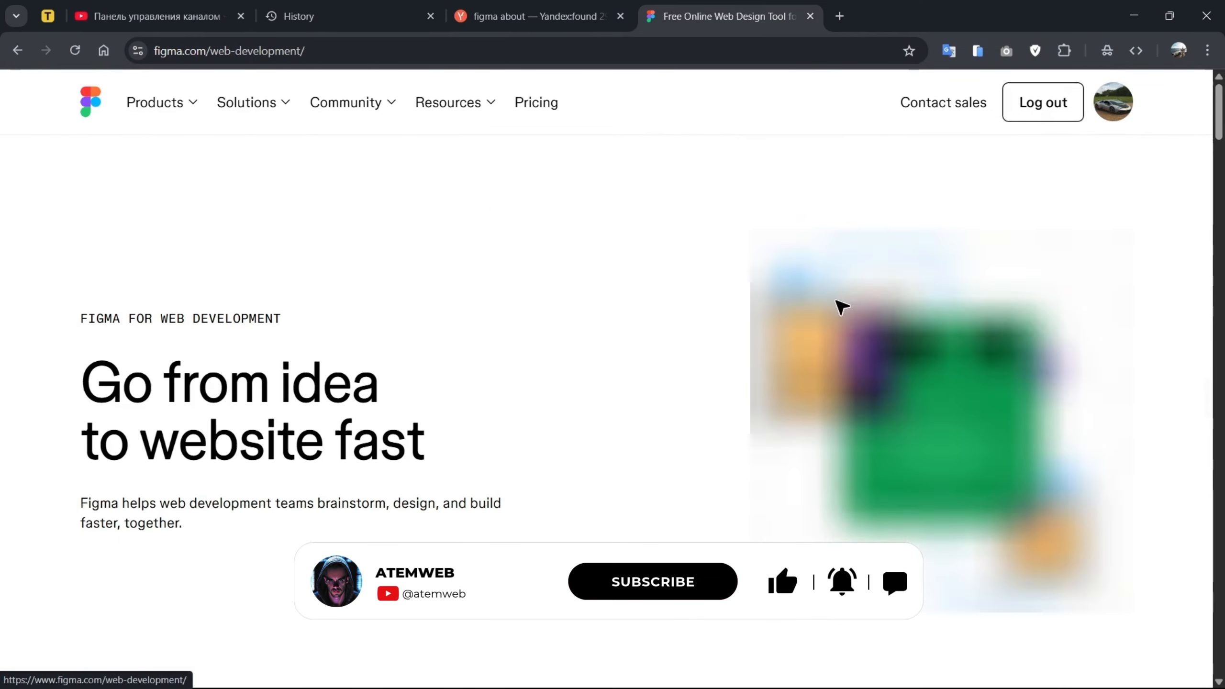
scroll(521, 257, down, 5)
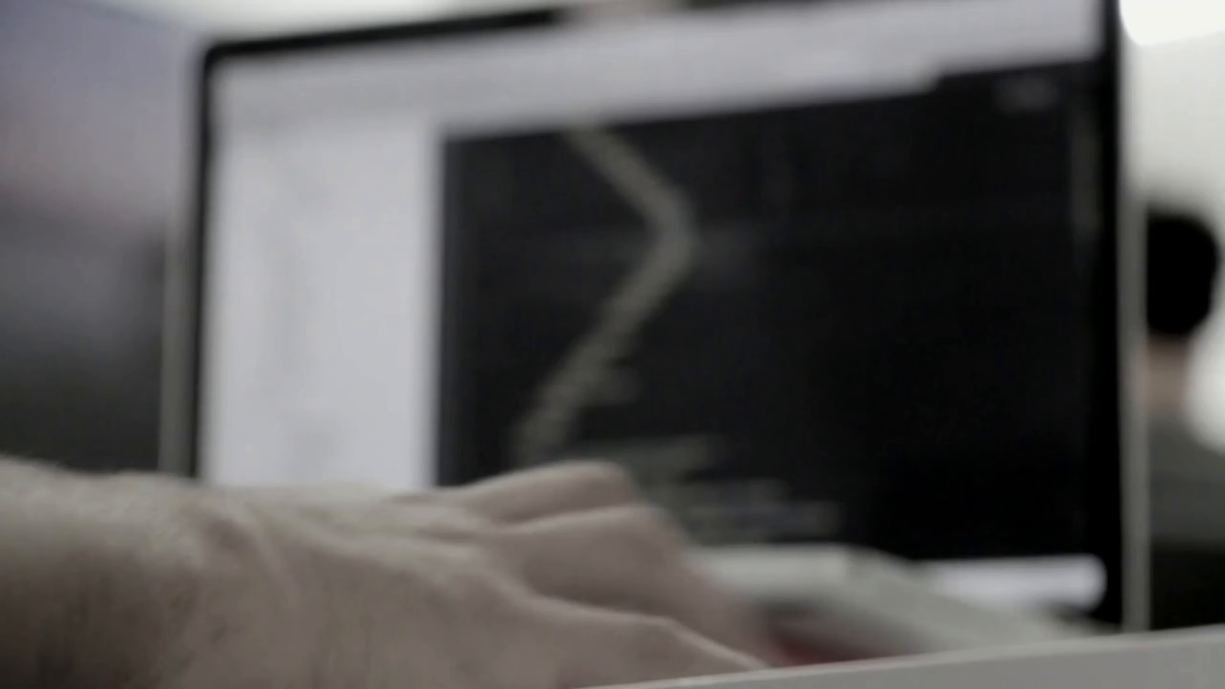